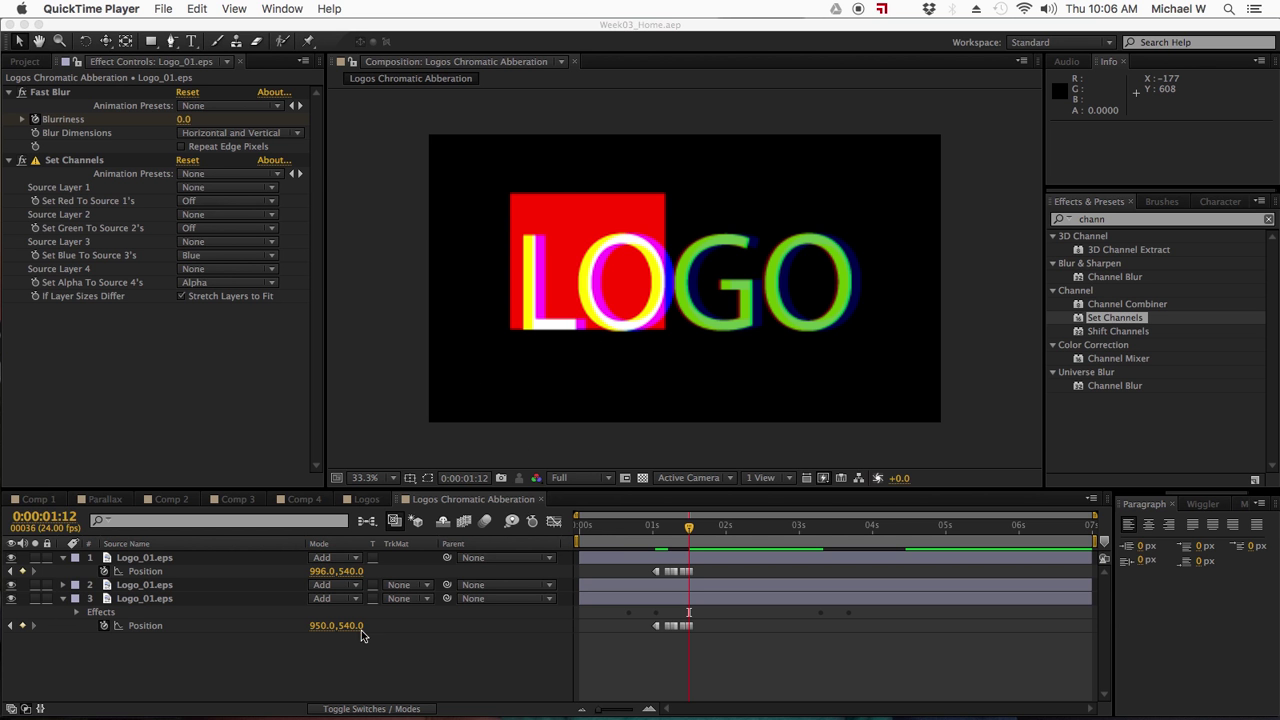
- Create a new 1920×1080, 24 fps composition named Protest Parallax
{"action": "left_click", "coordinate": [389, 670]}
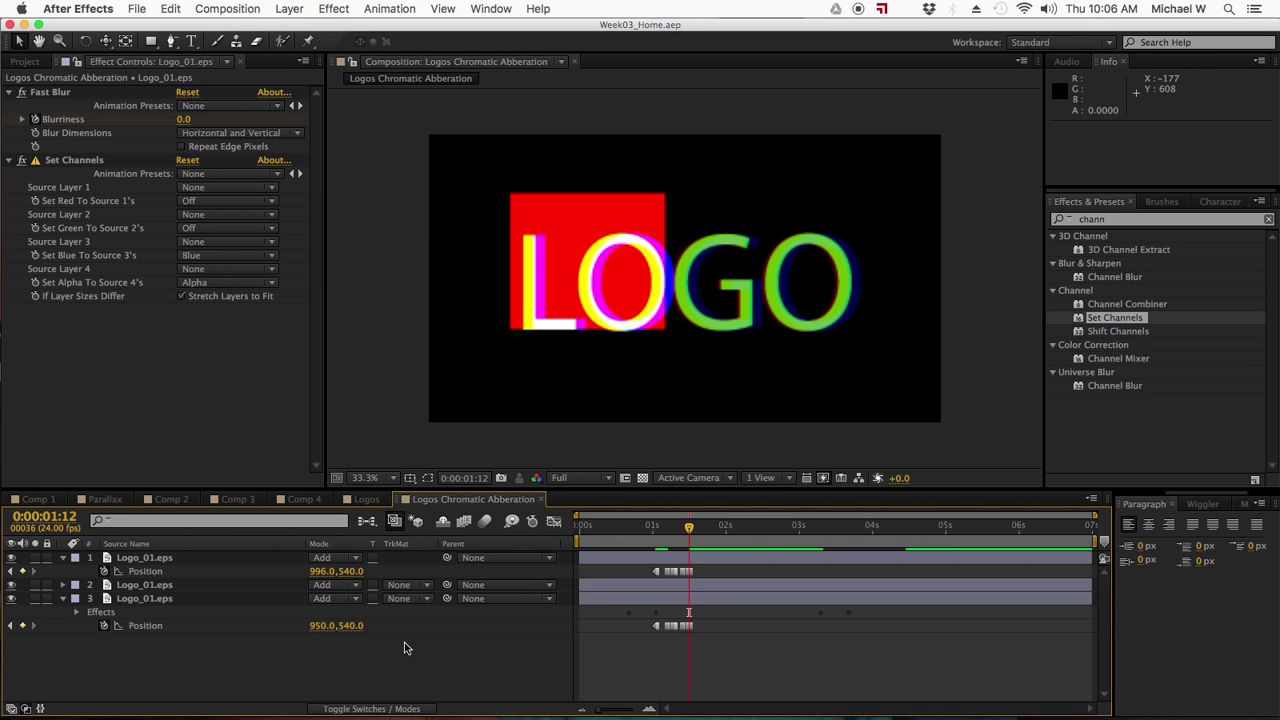
{"action": "left_click", "coordinate": [136, 8]}
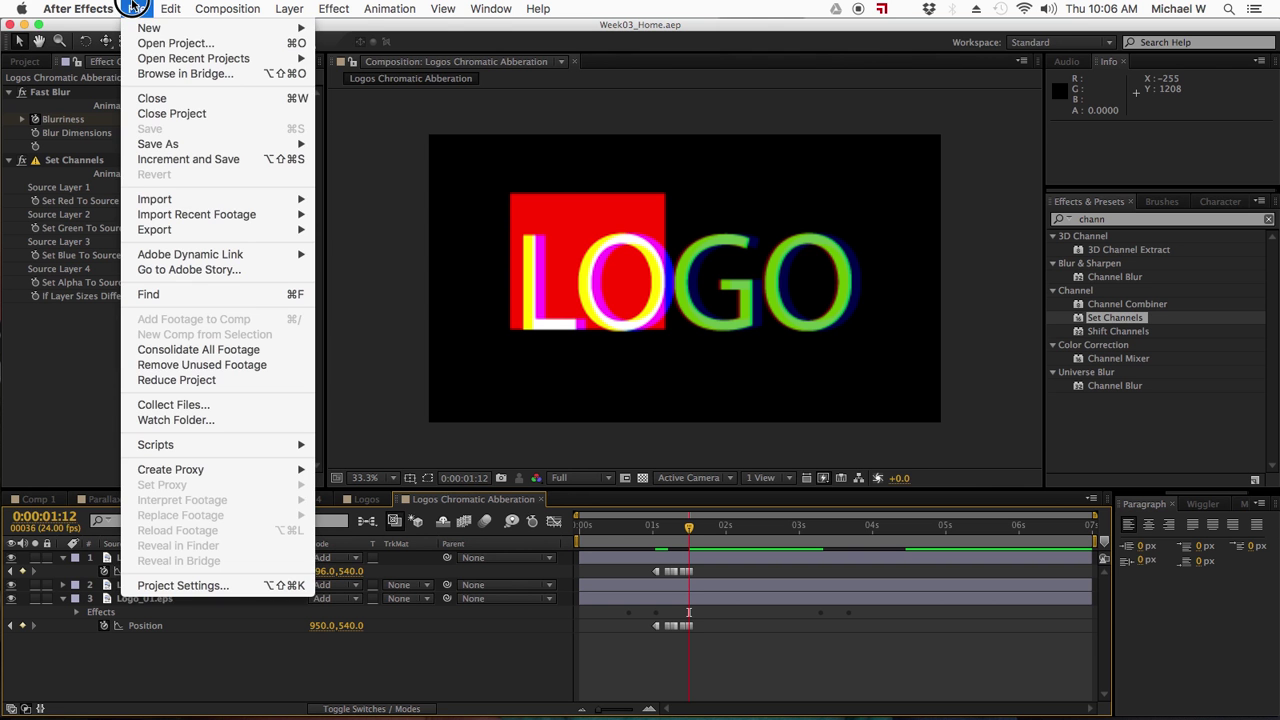
{"action": "mouse_move", "coordinate": [134, 27]}
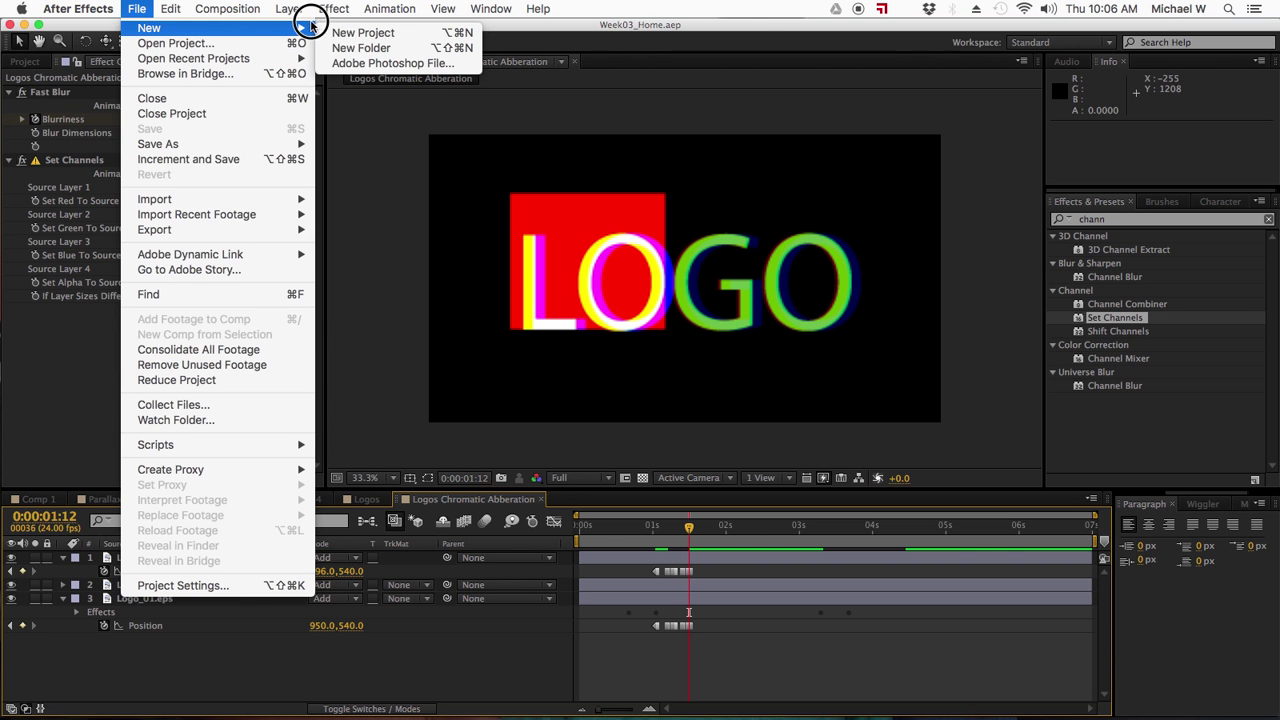
{"action": "mouse_move", "coordinate": [230, 6]}
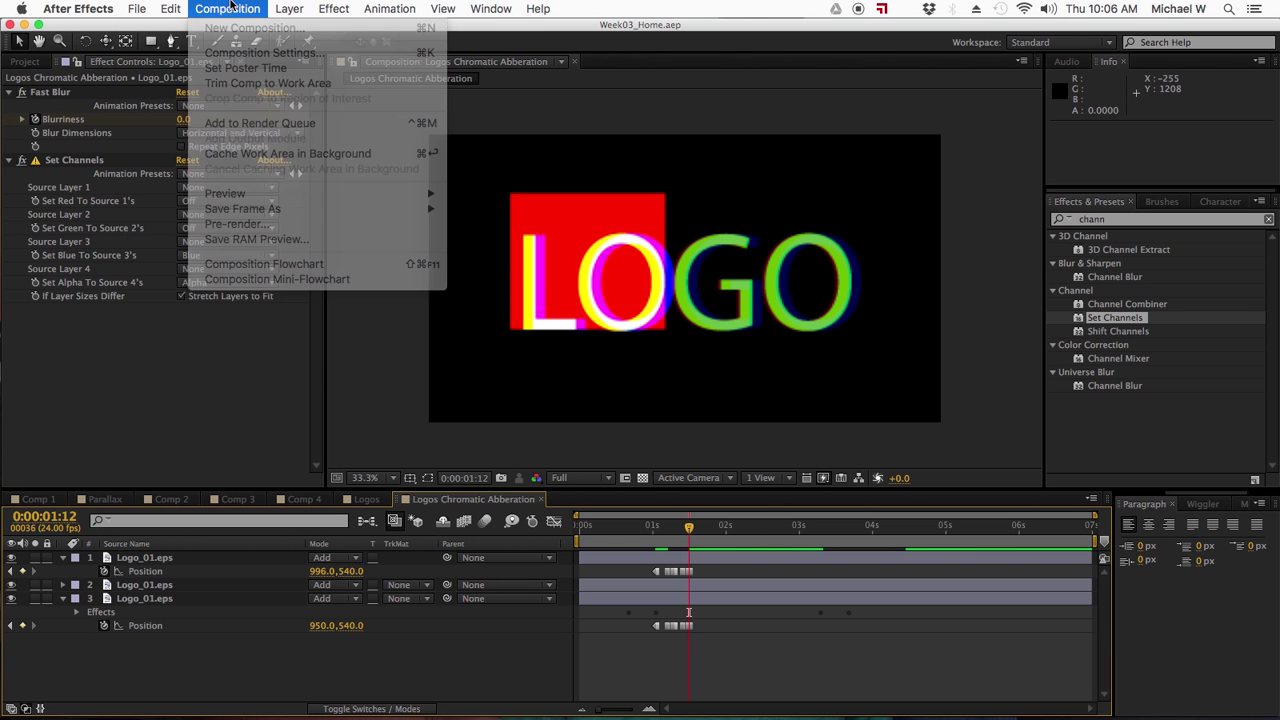
{"action": "left_click", "coordinate": [234, 28]}
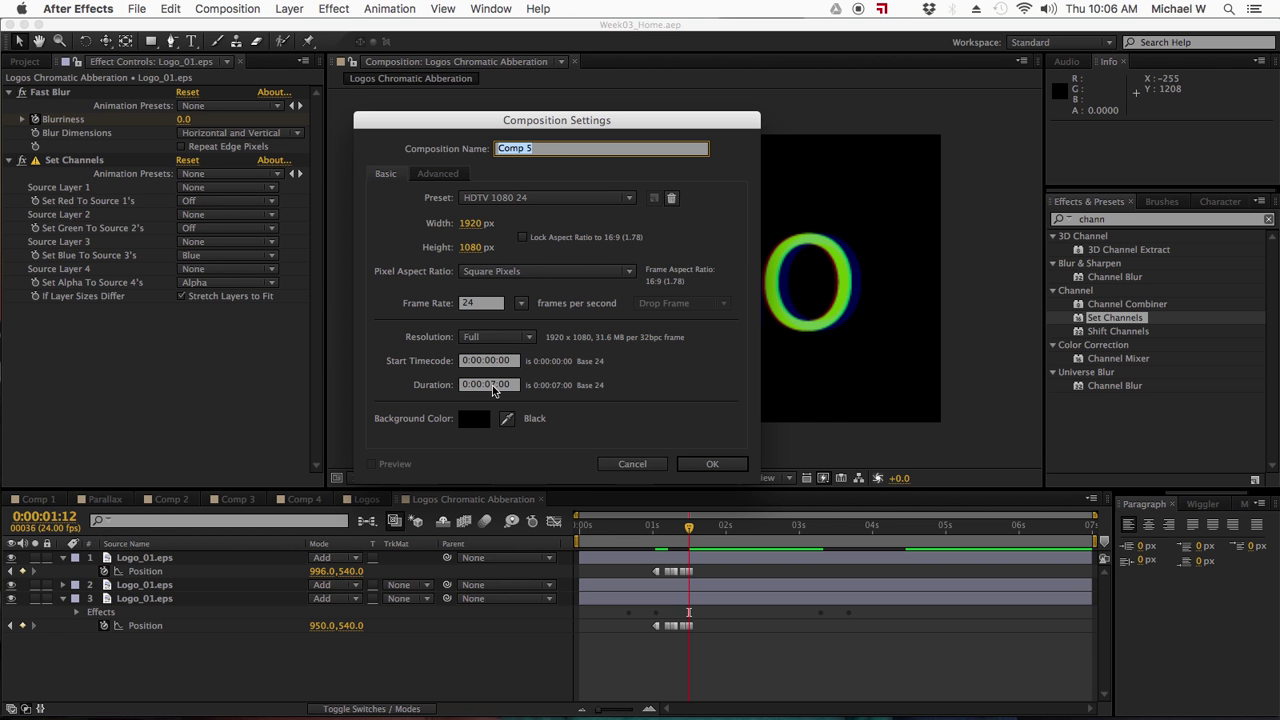
{"action": "type", "text": "P"}
{"action": "key", "text": "Return"}
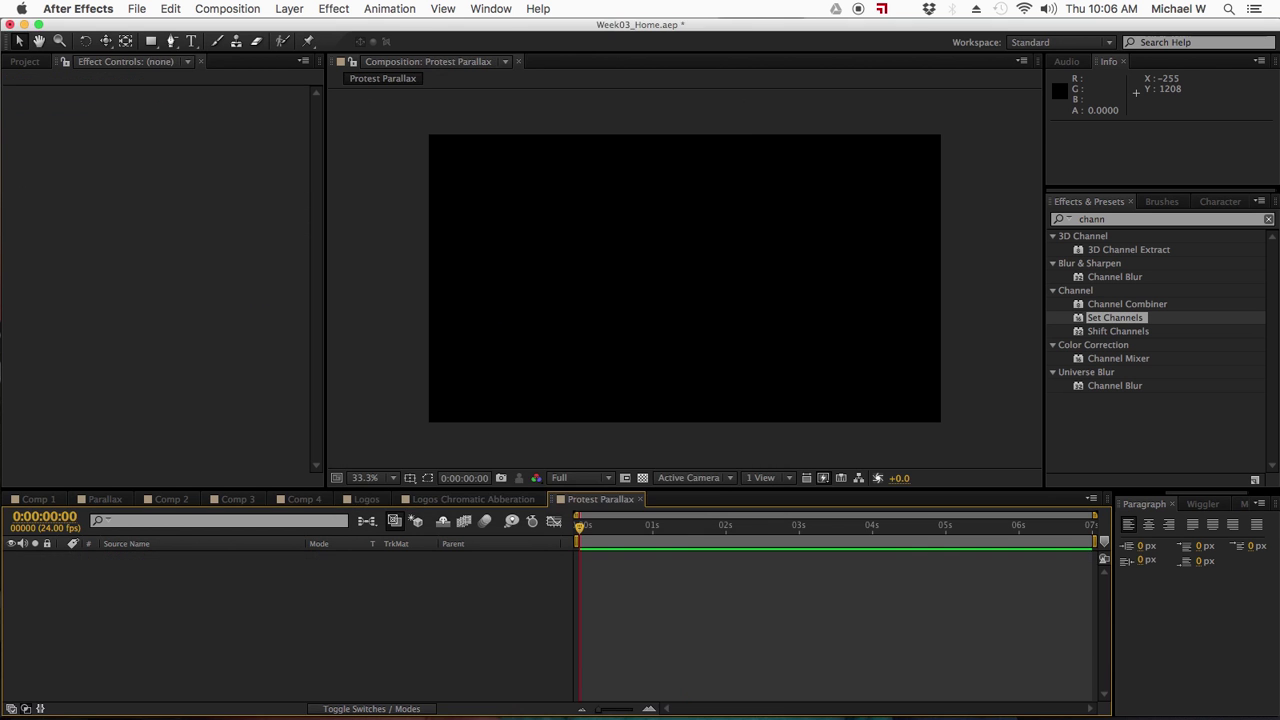
- Fit the comp frame in the viewer, show the Project panel, then switch to Finder
{"action": "left_click", "coordinate": [366, 478]}
{"action": "left_click", "coordinate": [368, 465]}
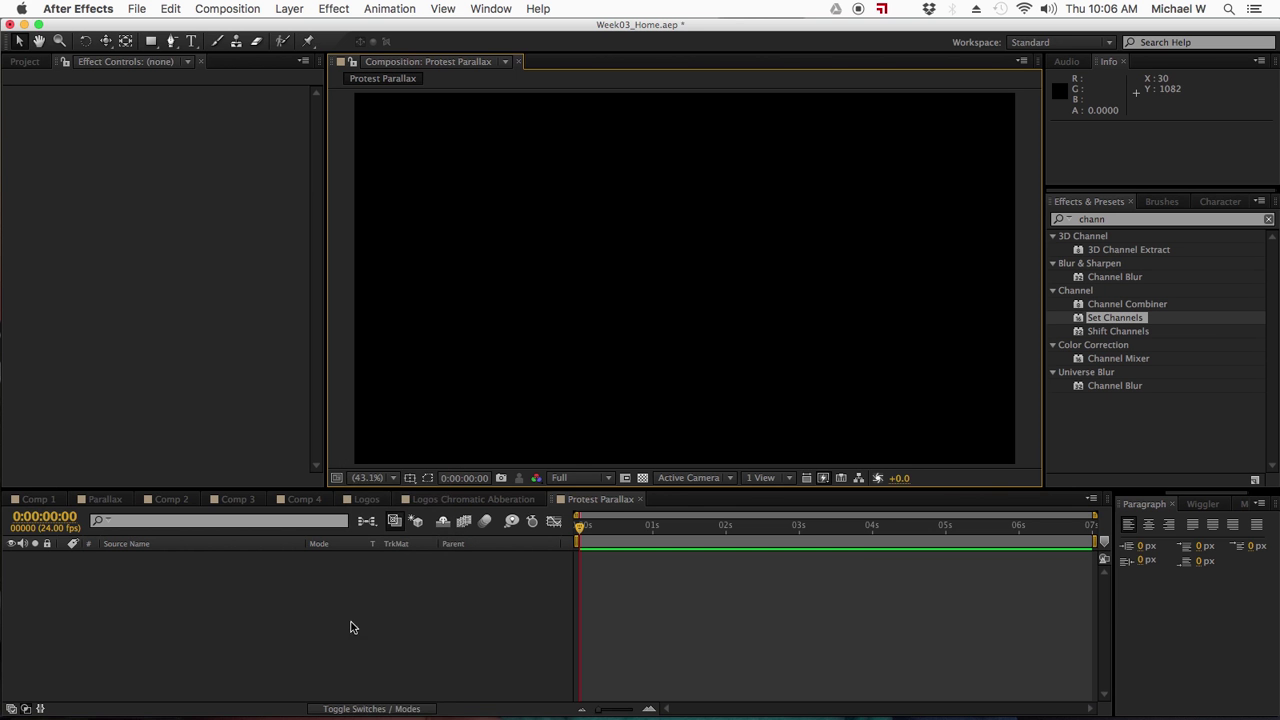
{"action": "left_click", "coordinate": [27, 62]}
{"action": "mouse_move", "coordinate": [280, 710]}
{"action": "left_click", "coordinate": [45, 698]}
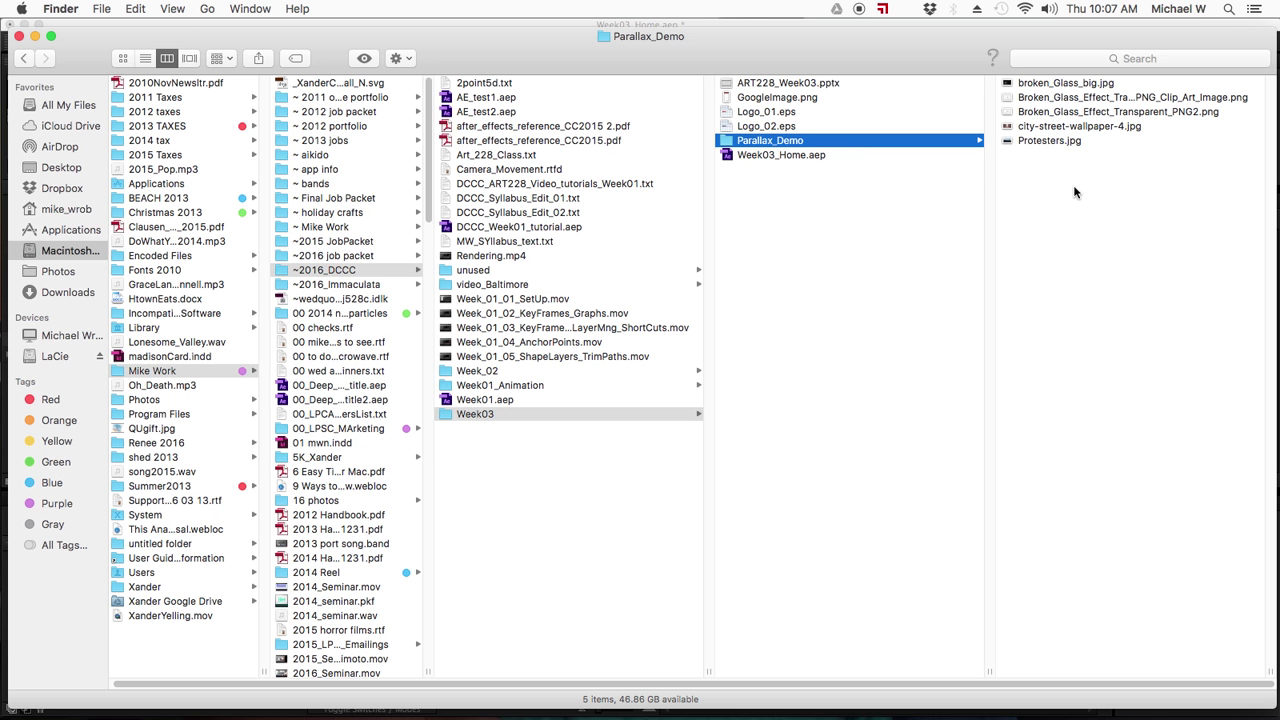
- Return to After Effects once the Week03 > Parallax_Demo folder is located in Finder
{"action": "mouse_move", "coordinate": [773, 718]}
{"action": "left_click", "coordinate": [987, 698]}
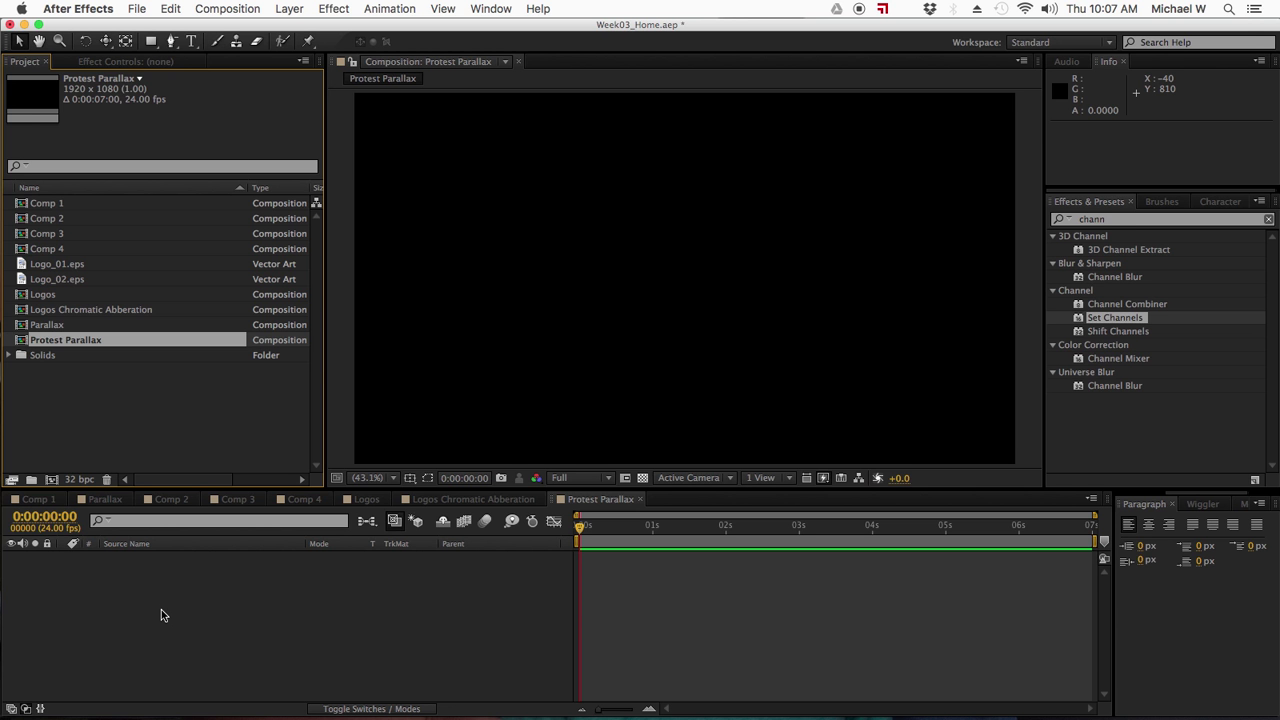
- Create a new project folder named paralaax
{"action": "left_click", "coordinate": [137, 445]}
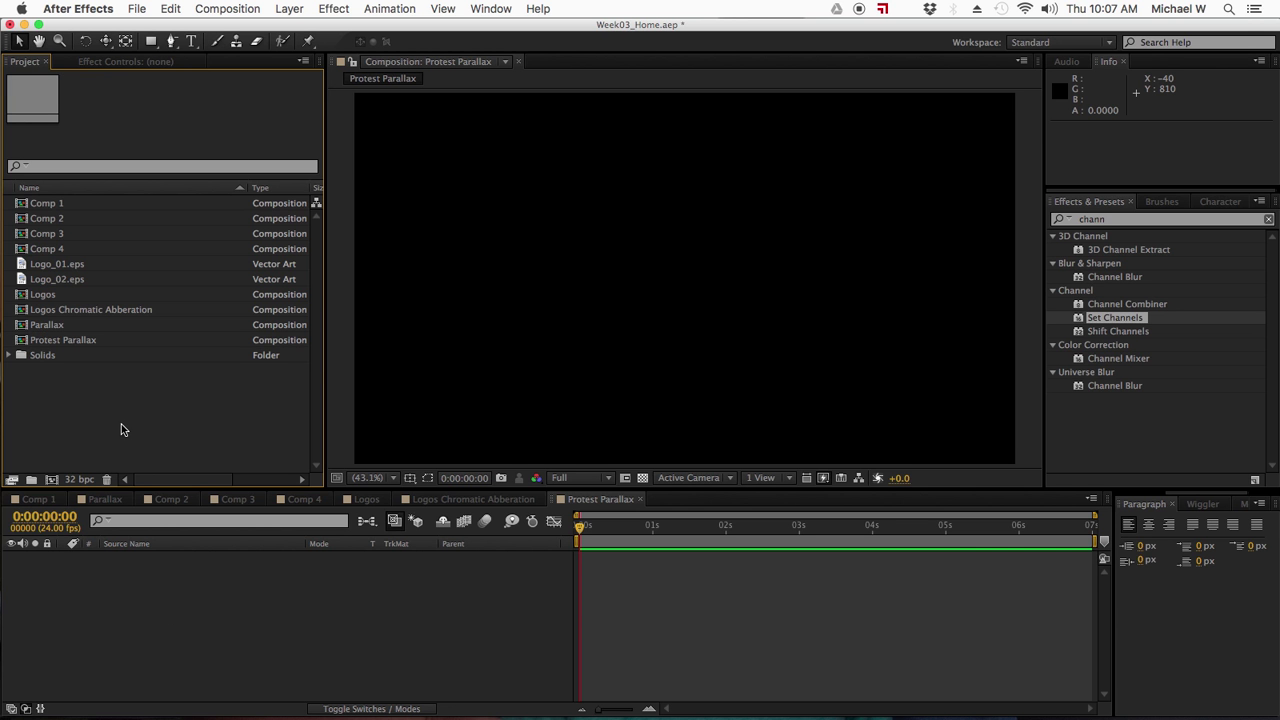
{"action": "left_click", "coordinate": [31, 480]}
{"action": "type", "text": "paralaax"}
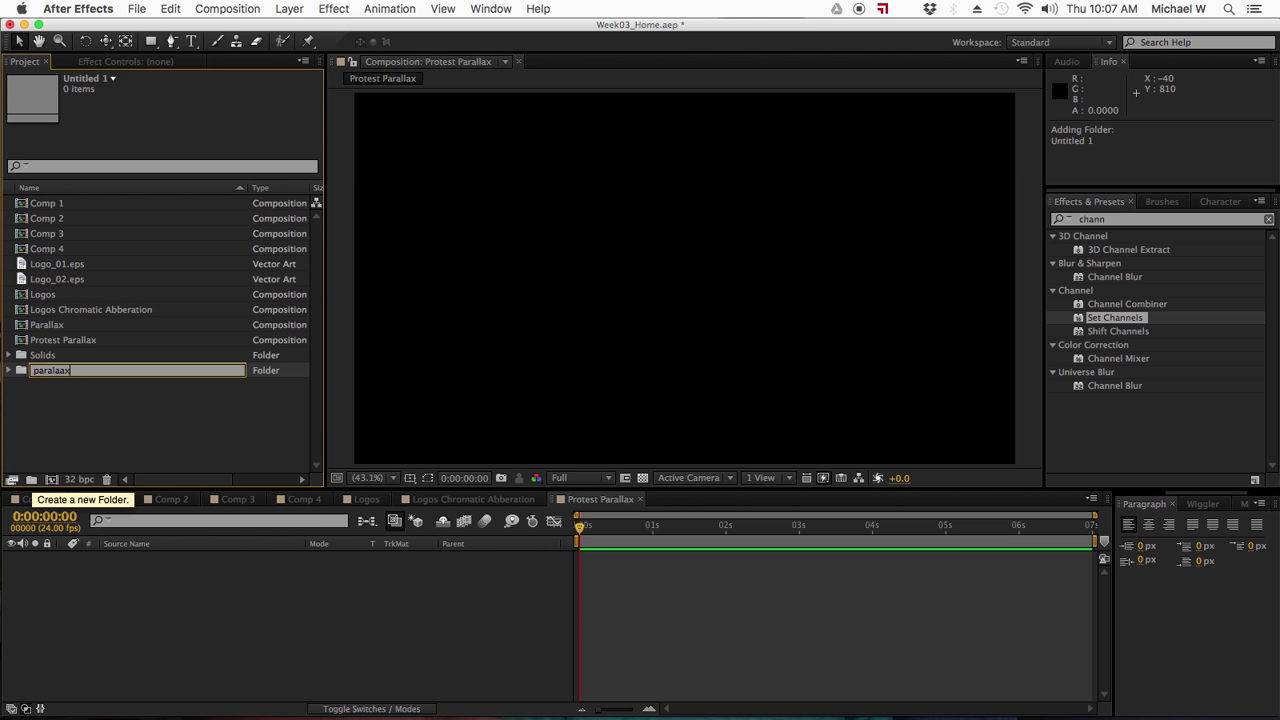
{"action": "key", "text": "Return"}
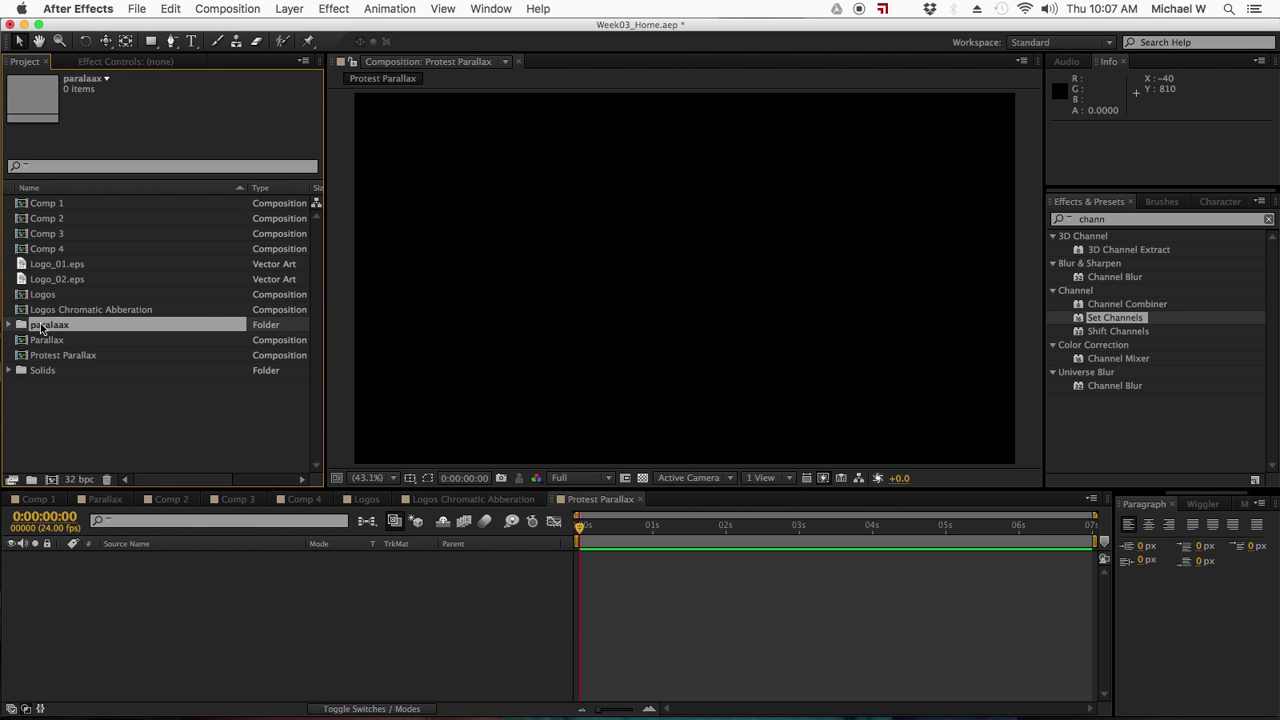
{"action": "left_click", "coordinate": [64, 391]}
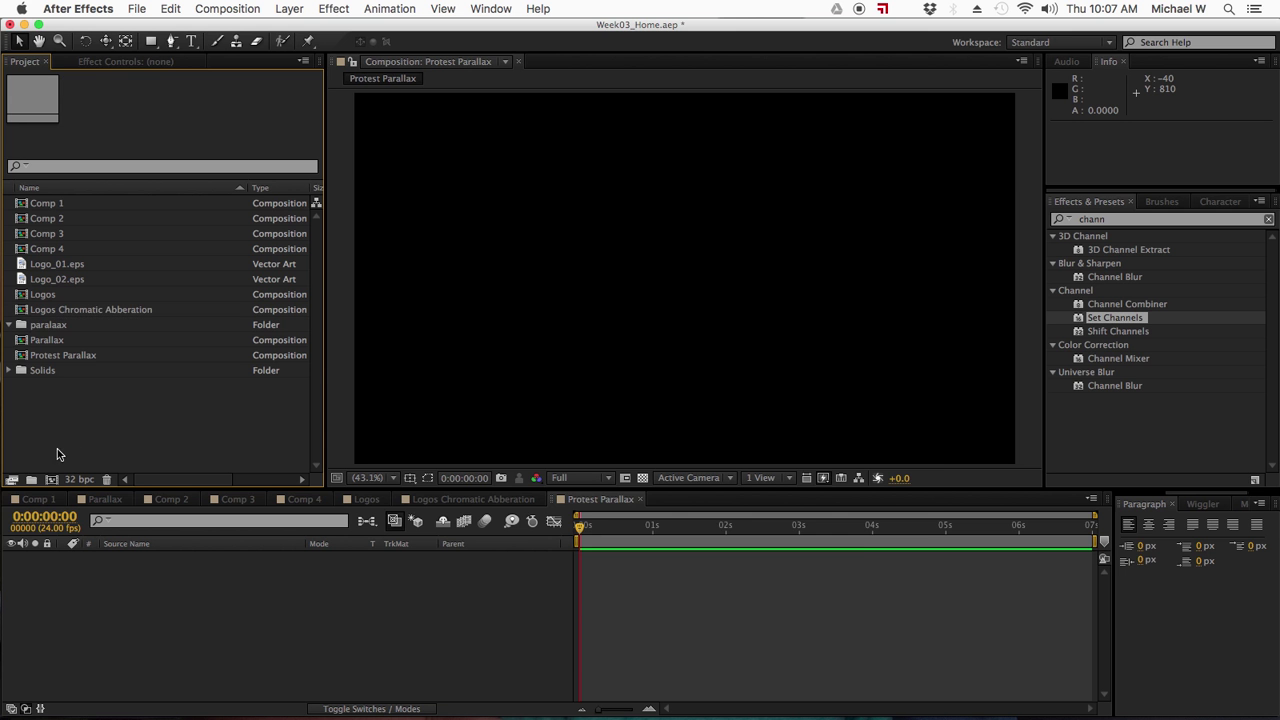
- Import all five Parallax_Demo images, move them into the paralaax folder, and save the project
{"action": "key", "text": "super+i"}
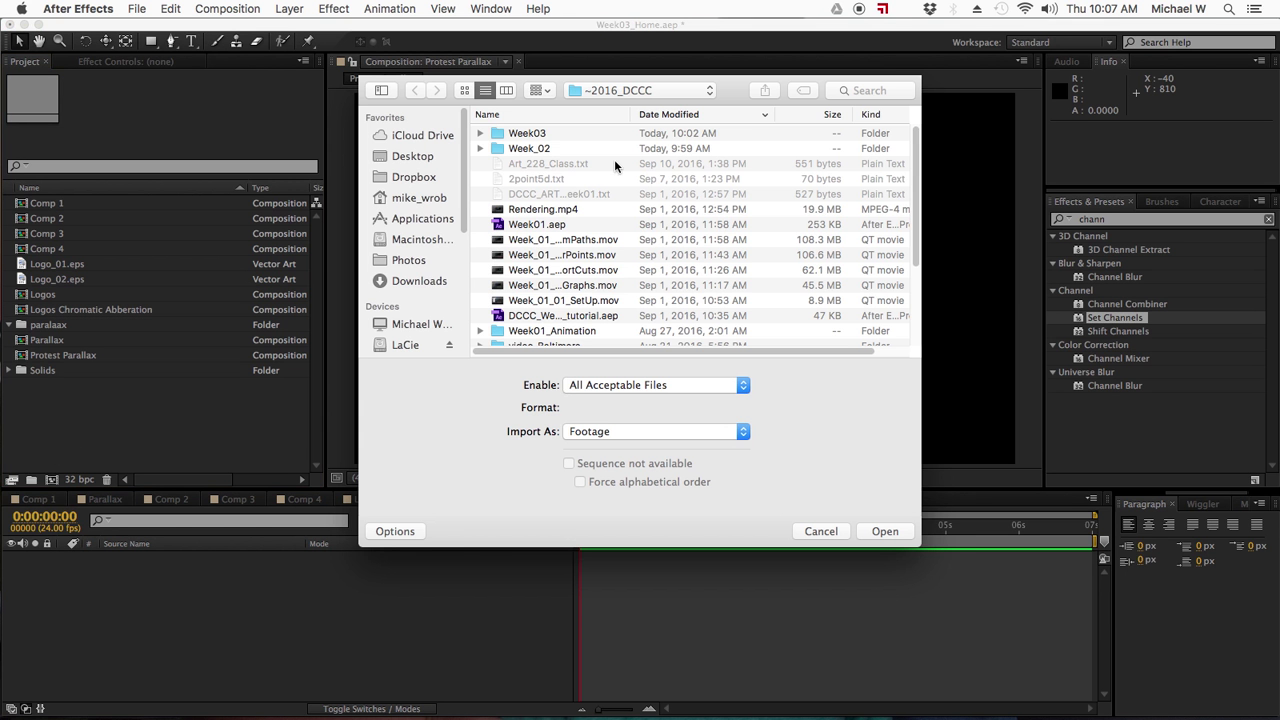
{"action": "double_click", "coordinate": [522, 135]}
{"action": "left_click", "coordinate": [522, 135]}
{"action": "double_click", "coordinate": [522, 135]}
{"action": "left_click", "coordinate": [541, 134]}
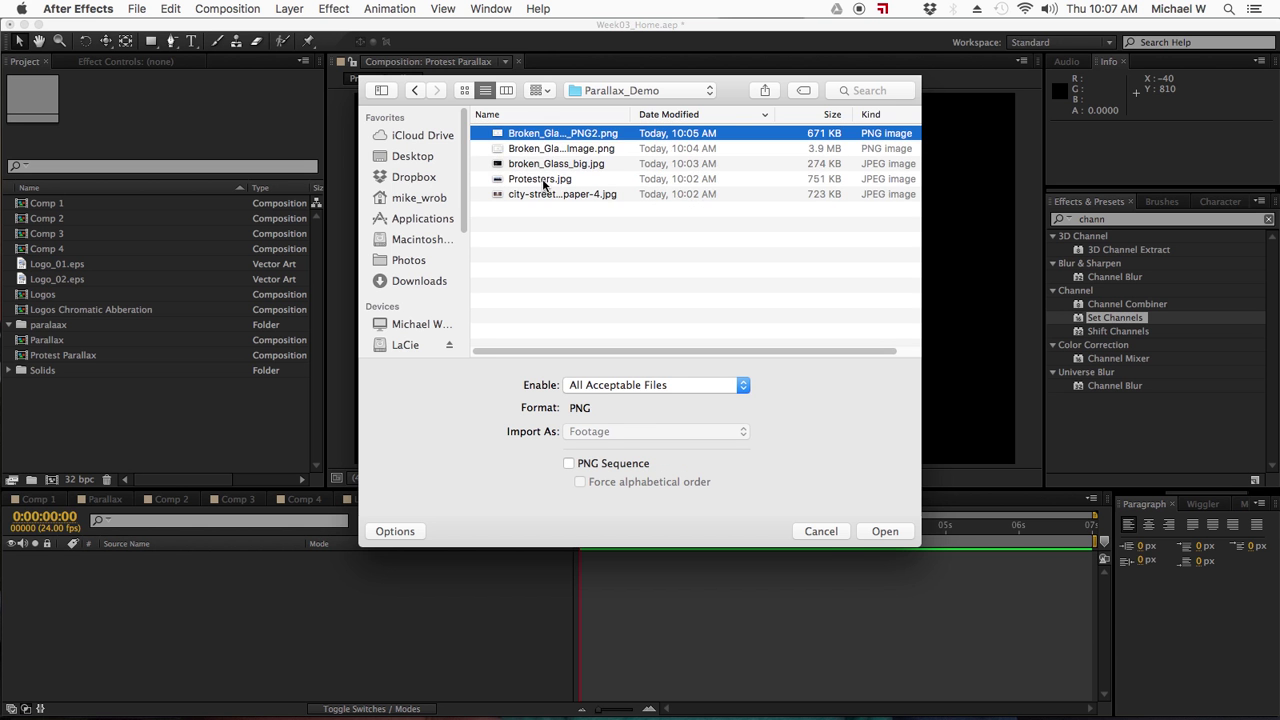
{"action": "left_click", "coordinate": [543, 195], "text": "shift"}
{"action": "left_click", "coordinate": [881, 531]}
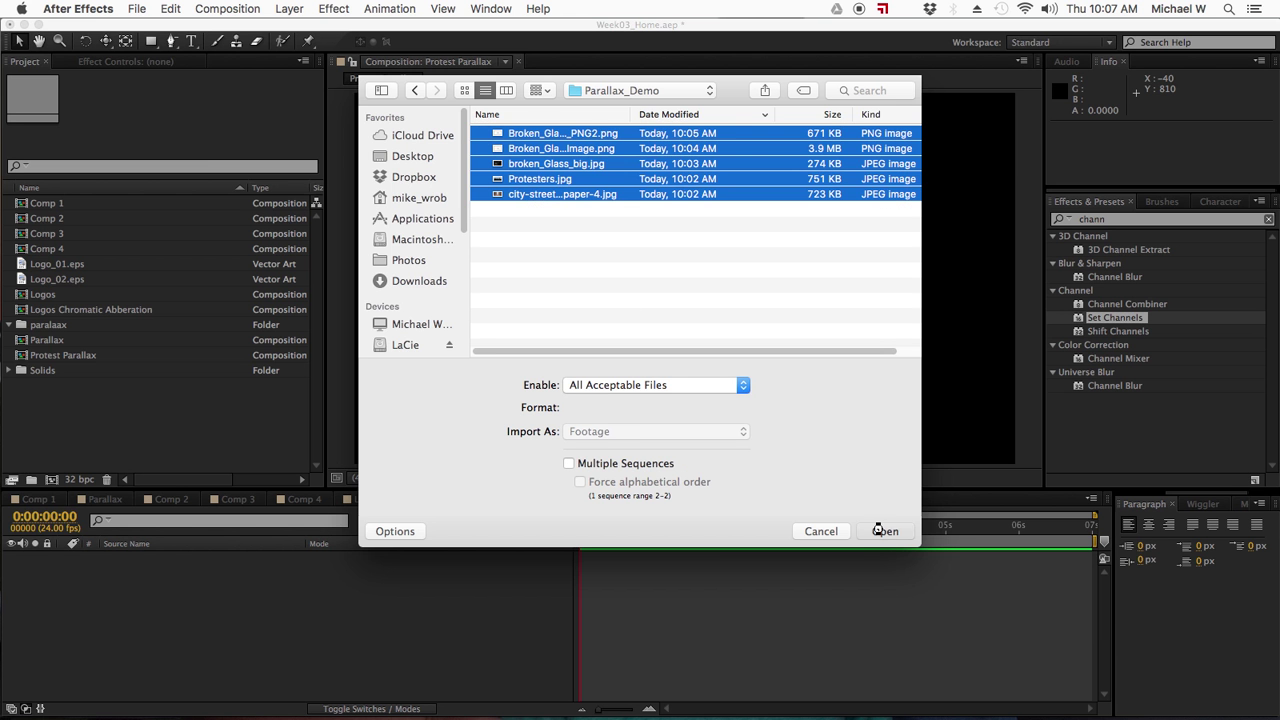
{"action": "left_click_drag", "start_coordinate": [46, 432], "coordinate": [42, 390]}
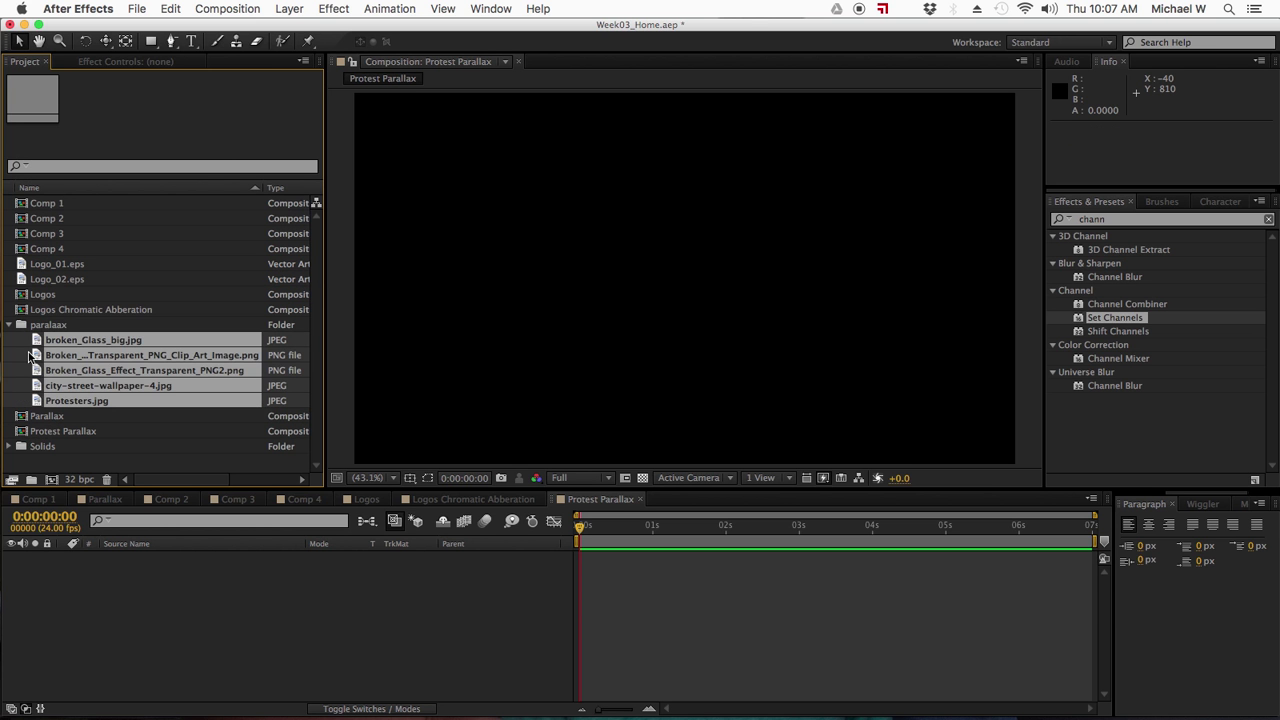
{"action": "left_click", "coordinate": [91, 455]}
{"action": "key", "text": "super+s"}
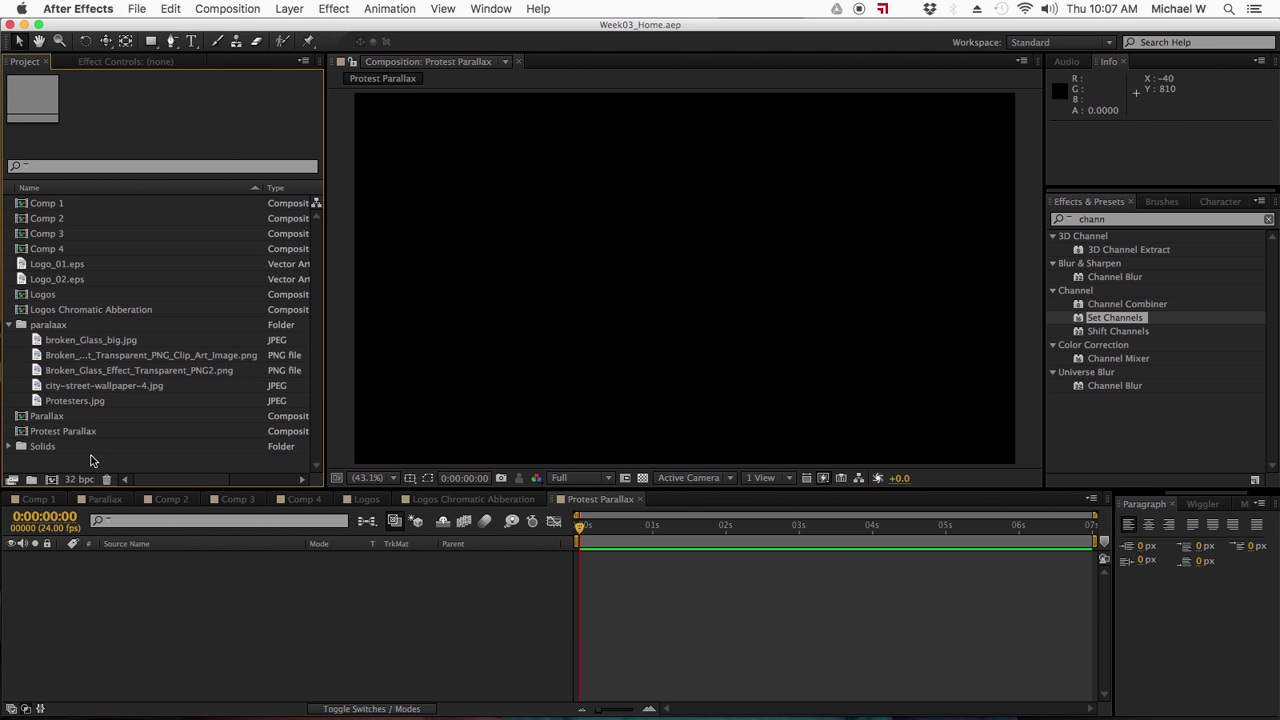
- Add city-street-wallpaper-4.jpg to the comp with Protesters.jpg layered above it
{"action": "left_click", "coordinate": [88, 389]}
{"action": "left_click_drag", "start_coordinate": [88, 392], "coordinate": [138, 572]}
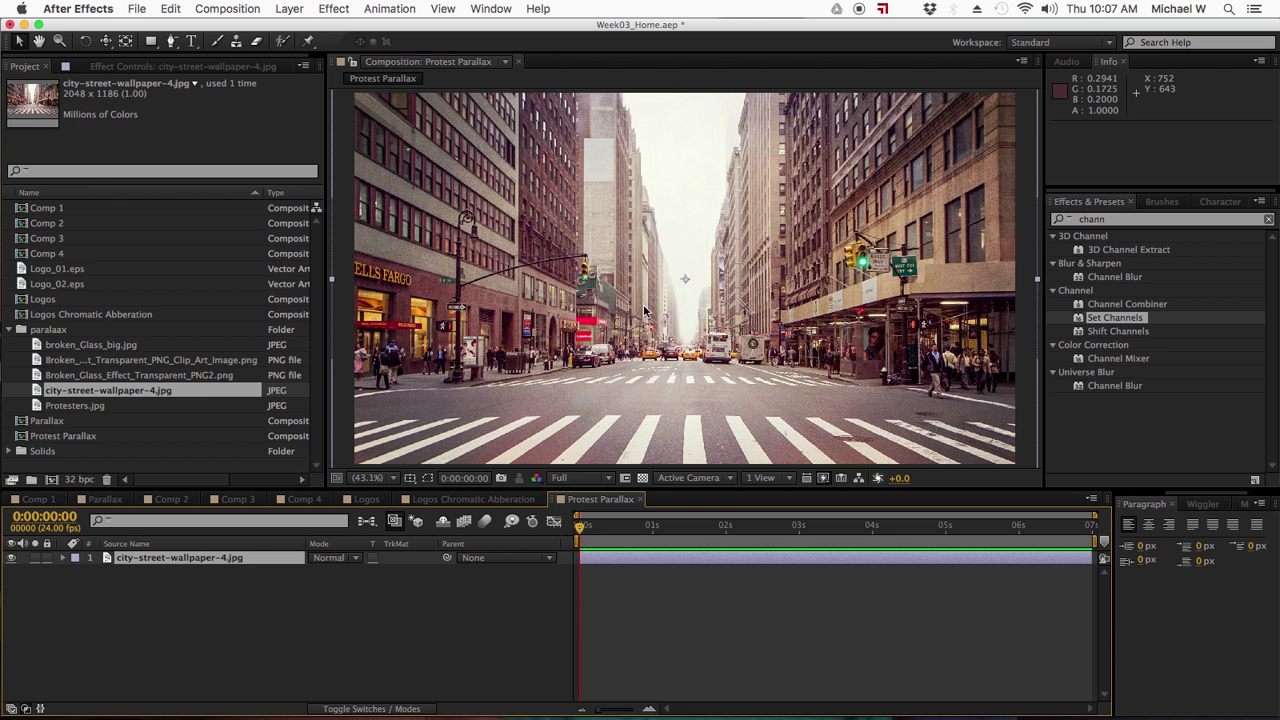
{"action": "left_click", "coordinate": [72, 376]}
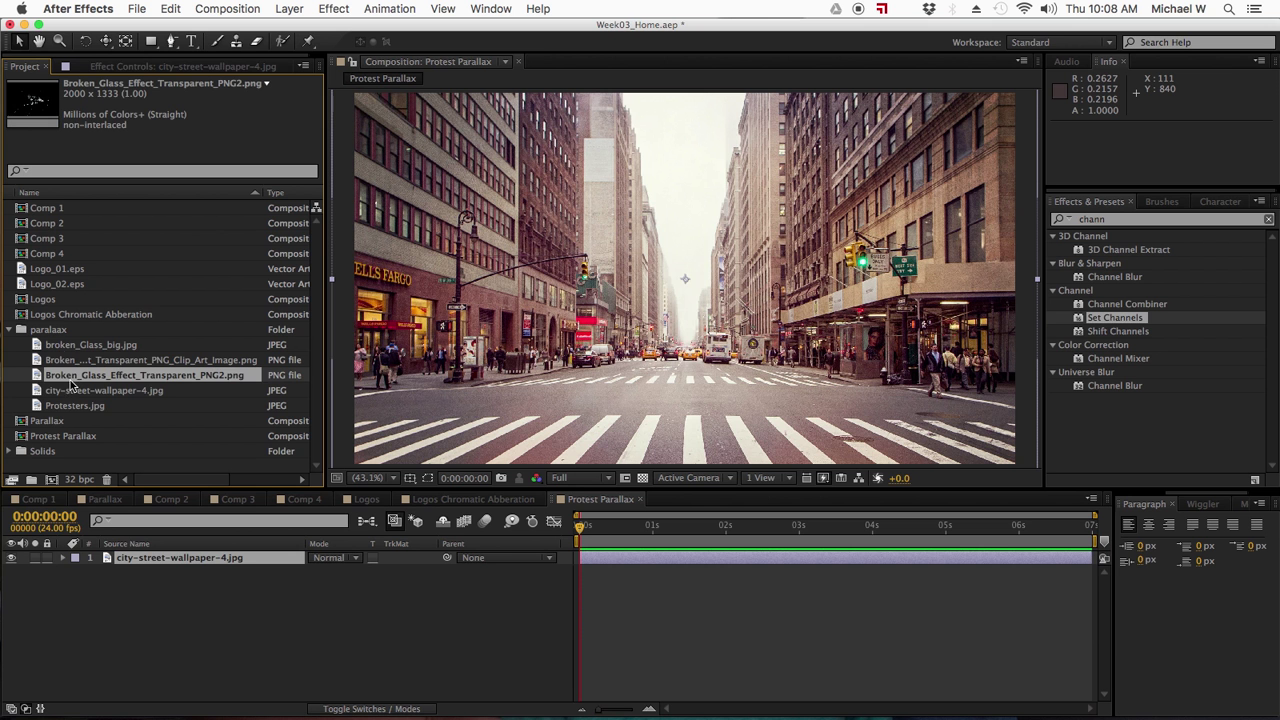
{"action": "left_click_drag", "start_coordinate": [70, 410], "coordinate": [183, 558]}
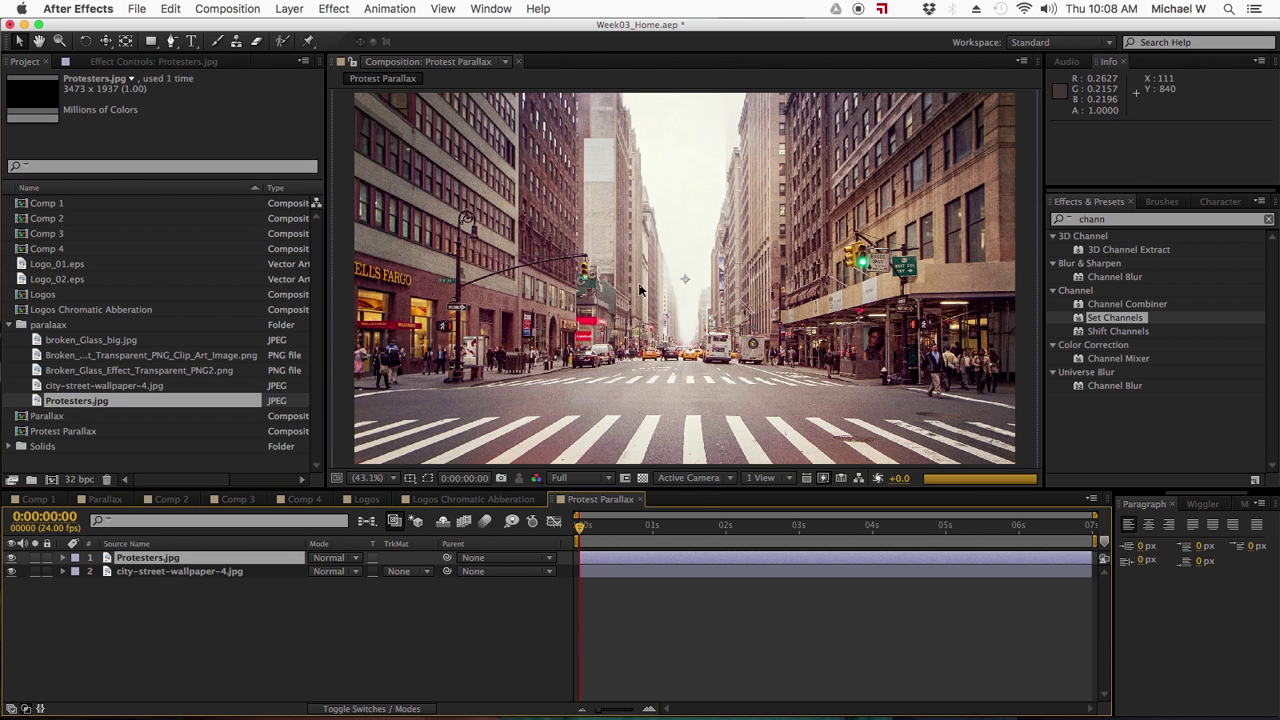
- Scale the Protesters.jpg layer down to 45%
{"action": "key", "text": "s"}
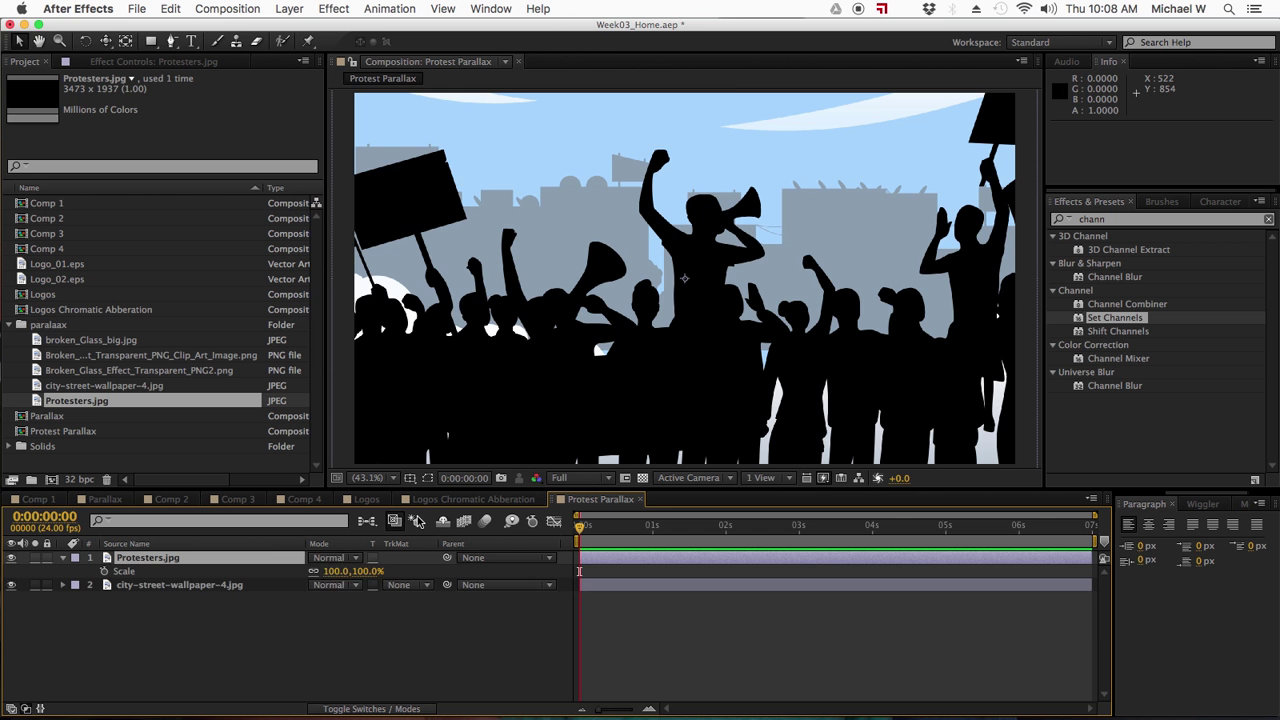
{"action": "left_click", "coordinate": [331, 574]}
{"action": "left_click_drag", "start_coordinate": [331, 577], "coordinate": [300, 583]}
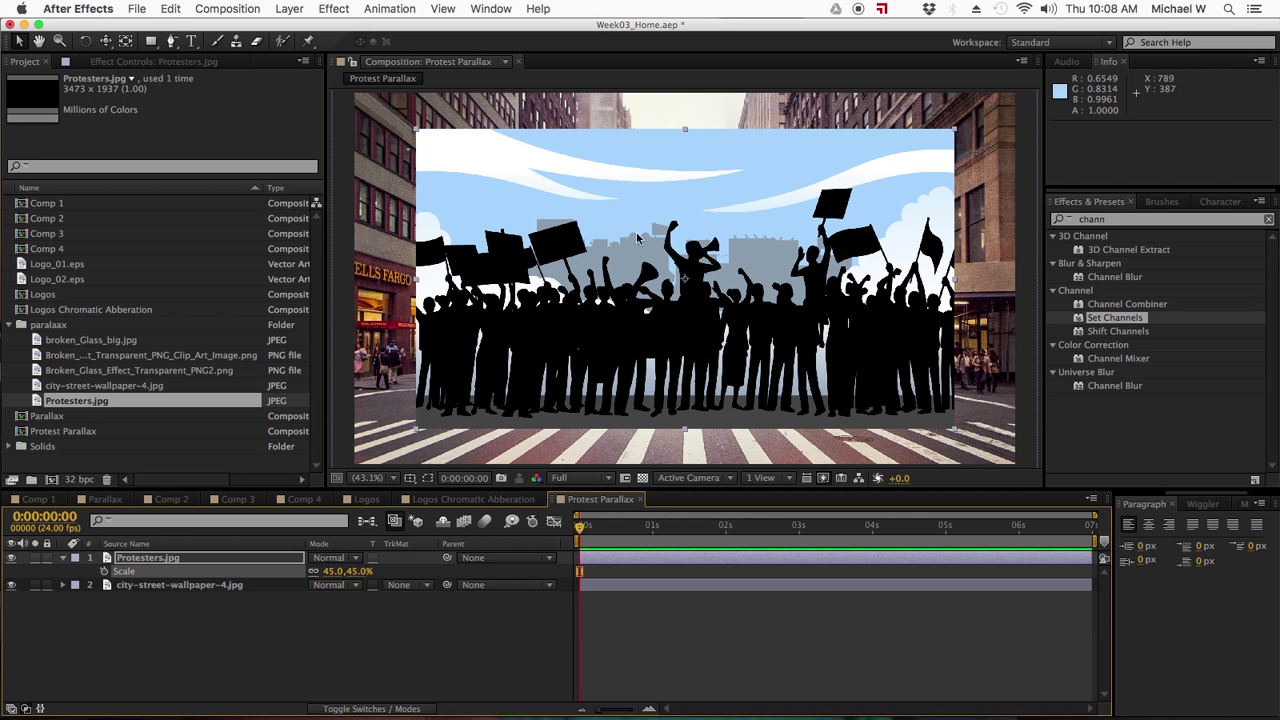
{"action": "left_click", "coordinate": [1114, 219]}
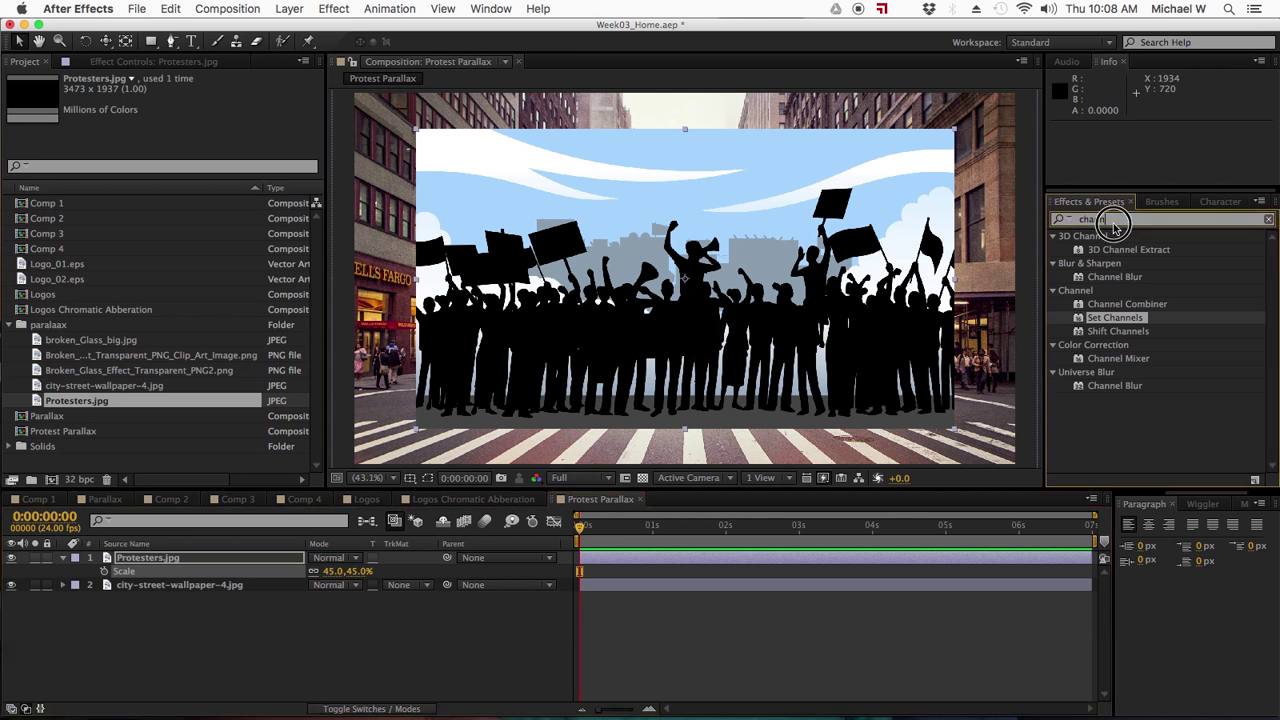
- Apply Luma Key to Protesters.jpg with the key type set to Key Out Brighter
{"action": "type", "text": "key"}
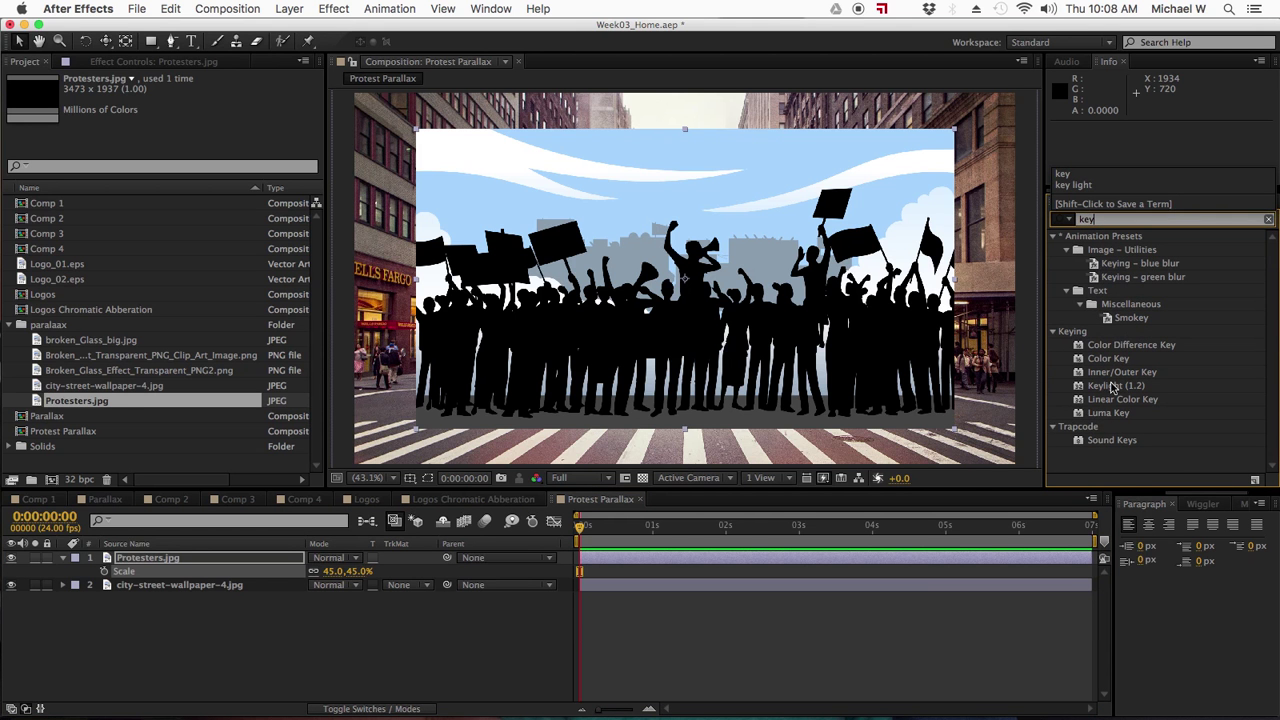
{"action": "left_click_drag", "start_coordinate": [1100, 413], "coordinate": [826, 562]}
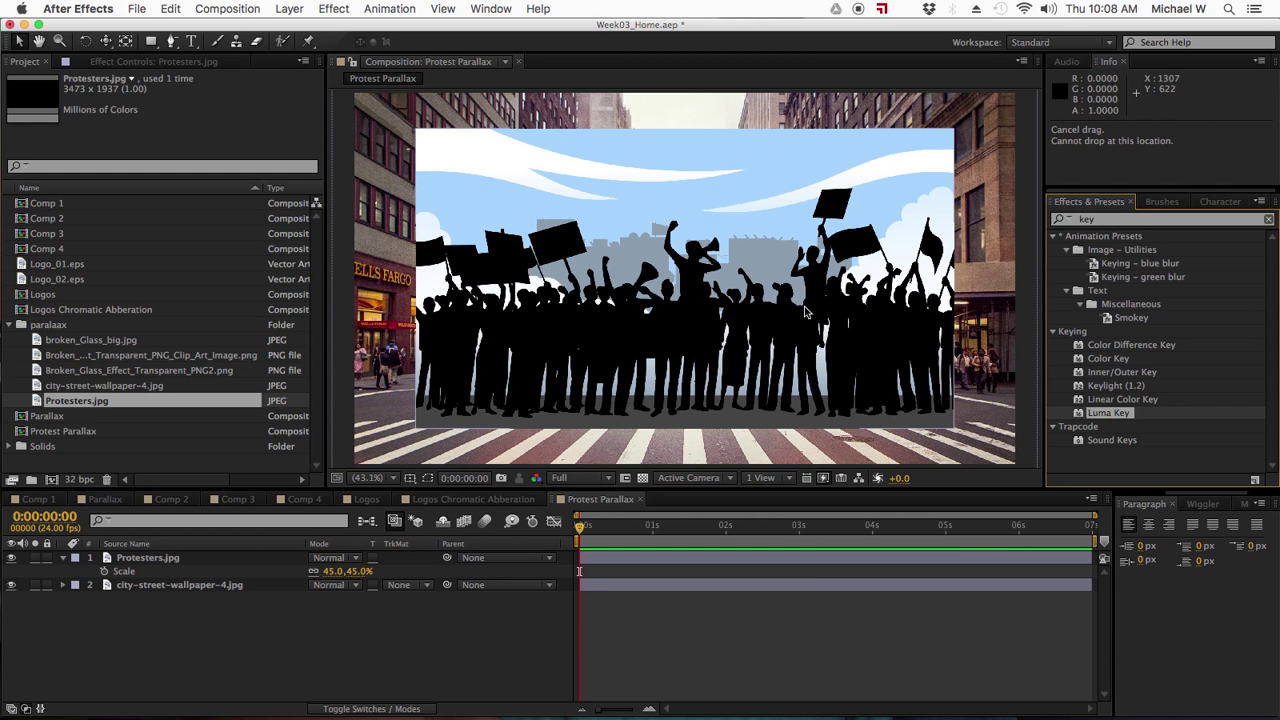
{"action": "left_click", "coordinate": [112, 64]}
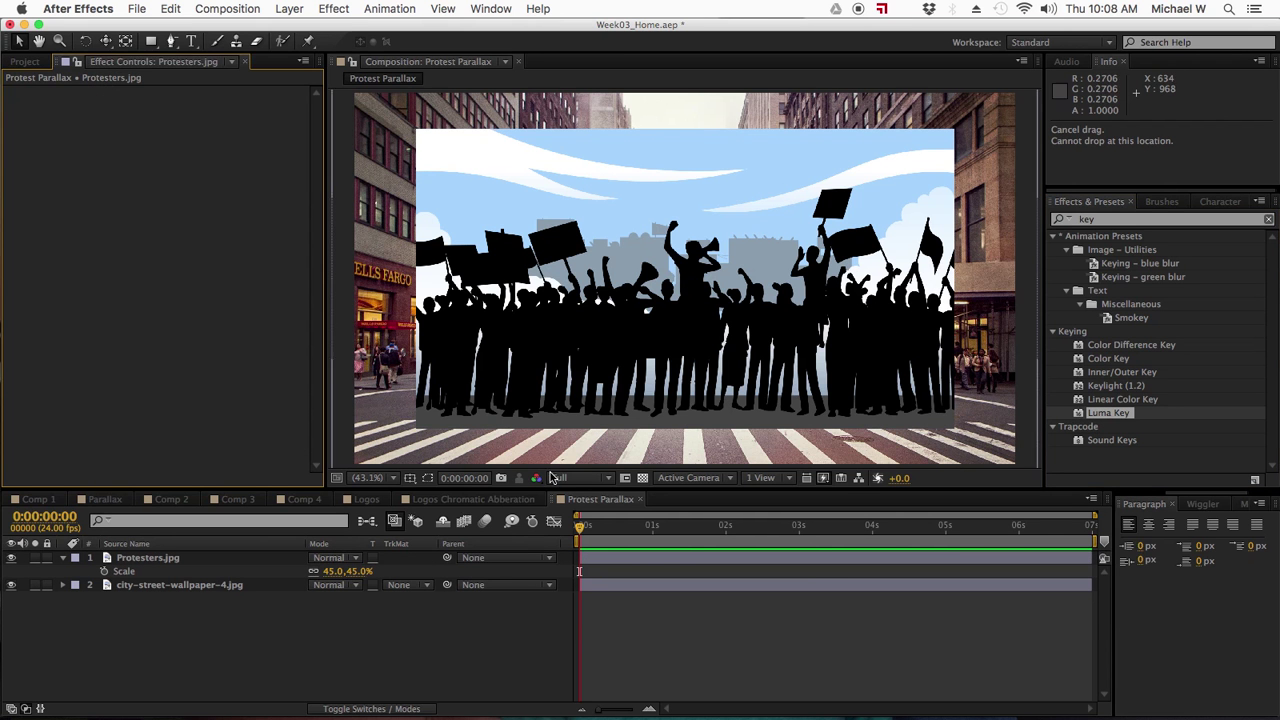
{"action": "left_click", "coordinate": [127, 560]}
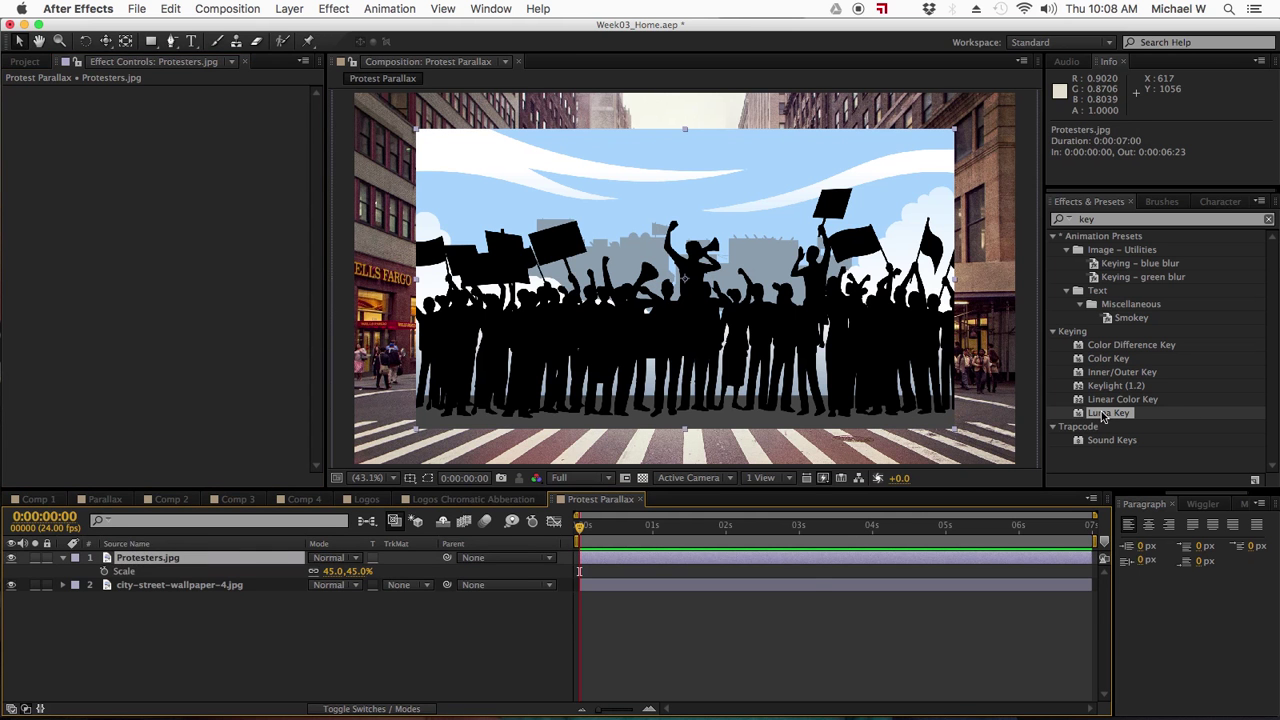
{"action": "left_click", "coordinate": [822, 585]}
{"action": "left_click", "coordinate": [835, 557]}
{"action": "double_click", "coordinate": [1106, 413]}
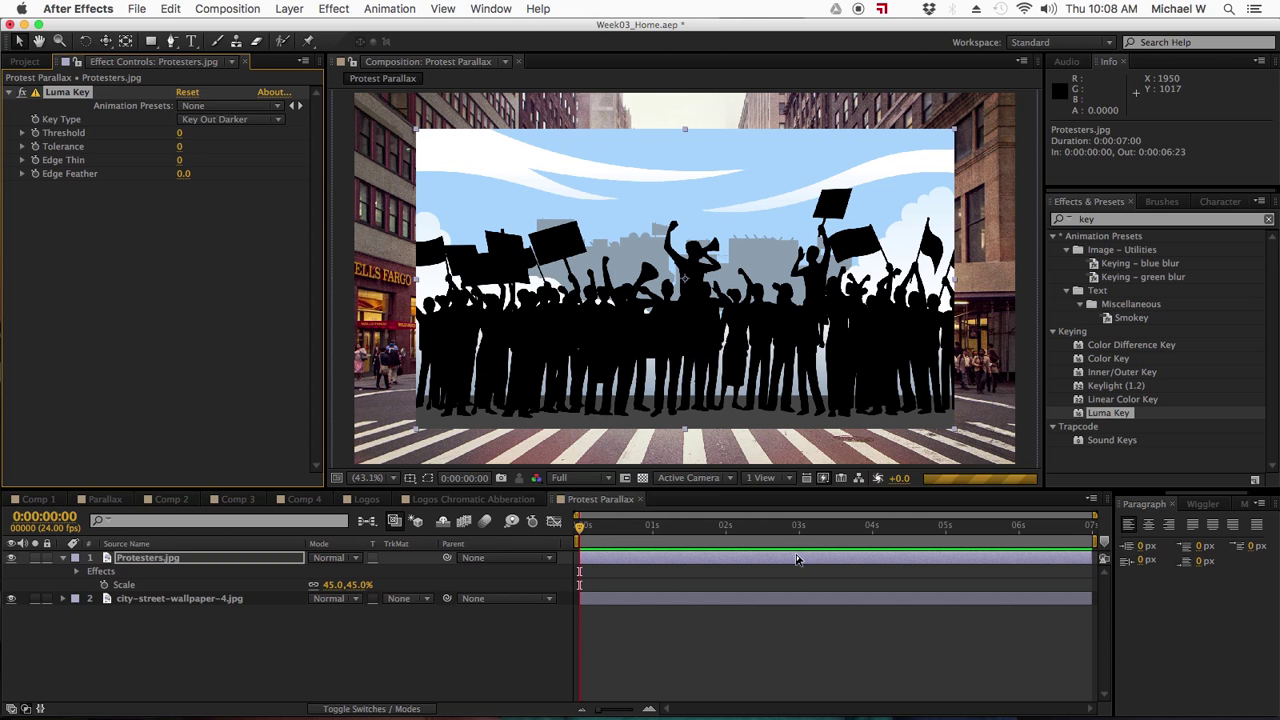
{"action": "left_click", "coordinate": [232, 121]}
{"action": "left_click", "coordinate": [238, 136]}
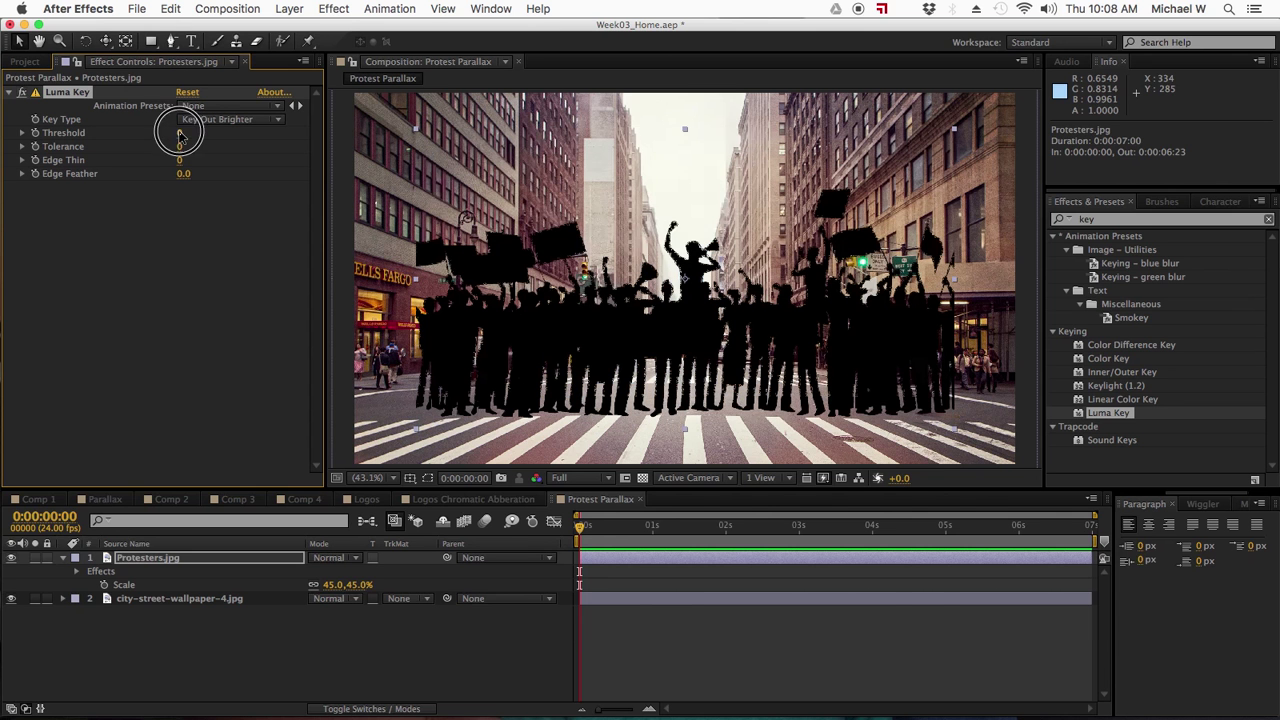
- Raise the Luma Key Tolerance to 255 and Threshold to 25
{"action": "left_click", "coordinate": [189, 245]}
{"action": "left_click", "coordinate": [497, 591]}
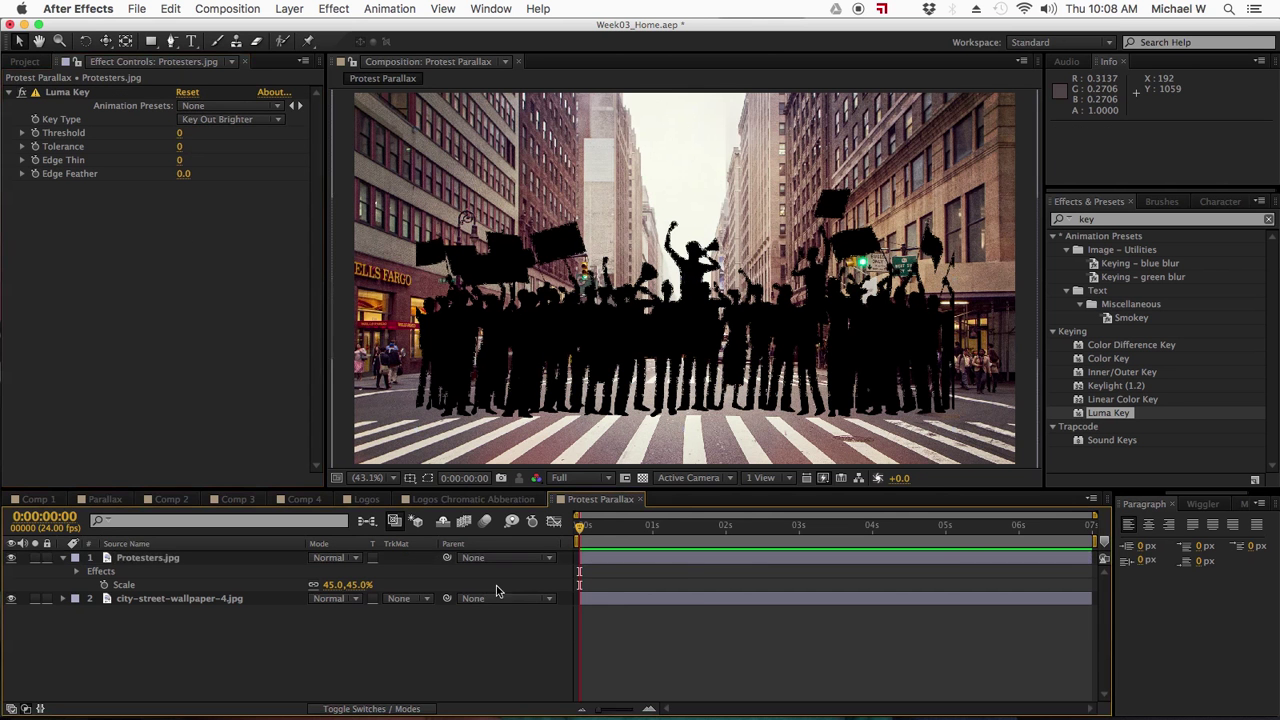
{"action": "left_click_drag", "start_coordinate": [182, 152], "coordinate": [345, 149]}
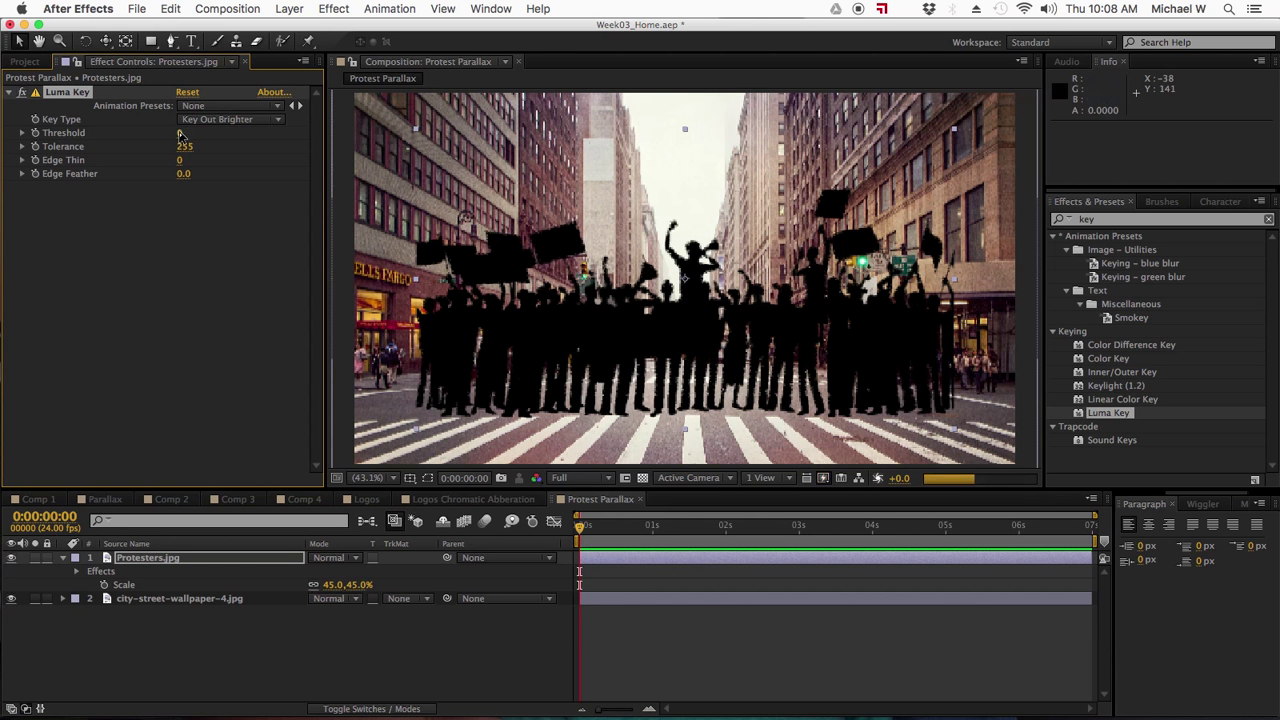
{"action": "mouse_move", "coordinate": [180, 133]}
{"action": "left_mouse_down"}
{"action": "mouse_move", "coordinate": [235, 136]}
{"action": "mouse_move", "coordinate": [205, 136]}
{"action": "left_mouse_up"}
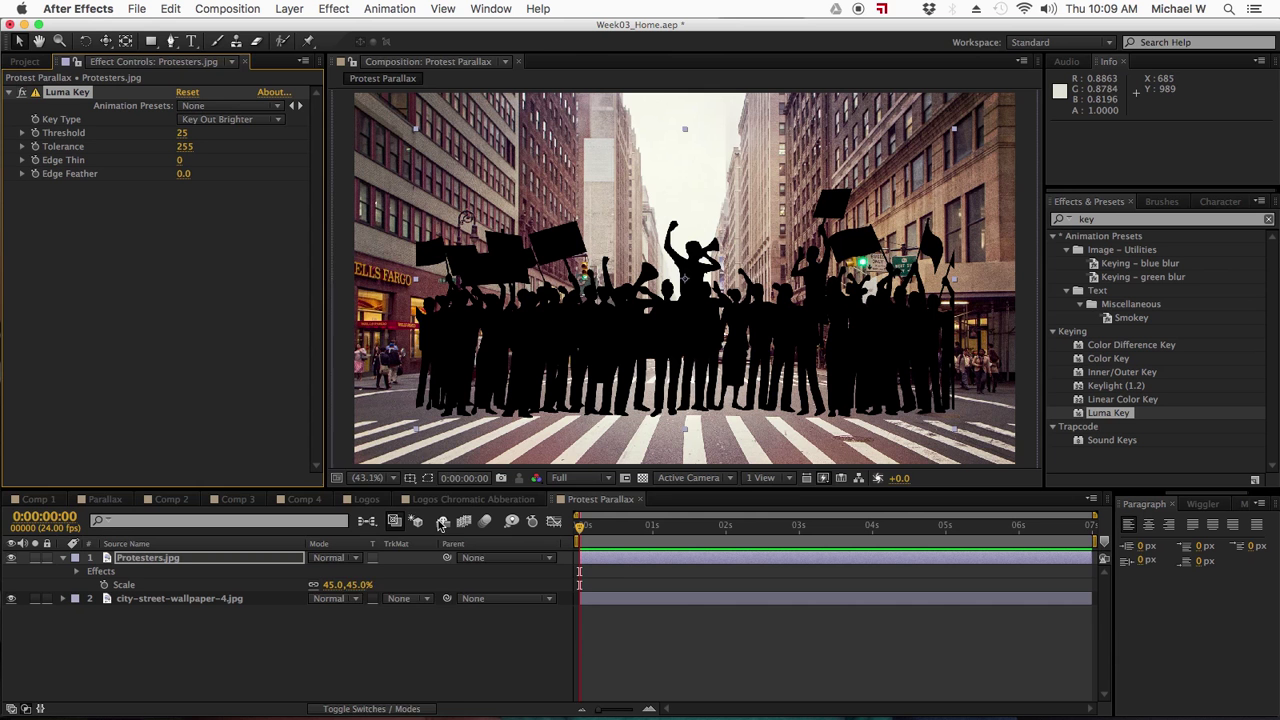
- At 100% zoom, reset the Luma Key, then set Tolerance 63 and Threshold 20 and fit the frame
{"action": "left_click", "coordinate": [374, 477]}
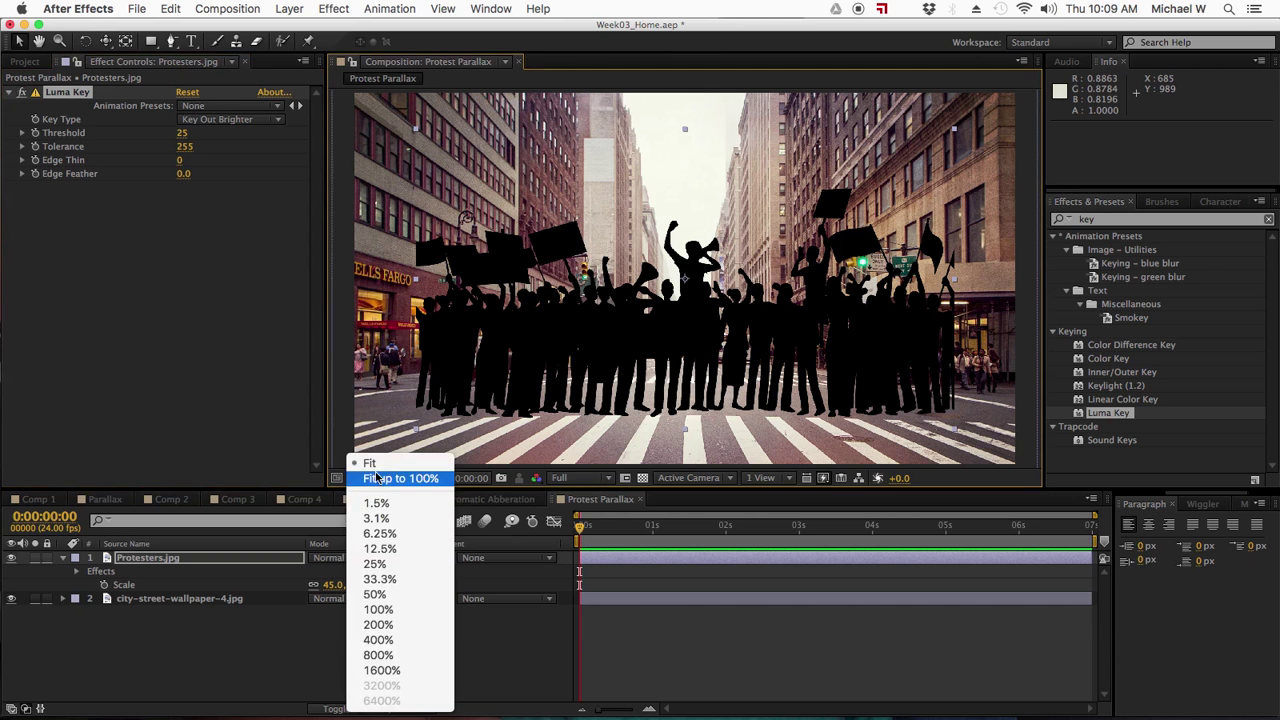
{"action": "left_click", "coordinate": [378, 609]}
{"action": "left_click", "coordinate": [181, 133]}
{"action": "key", "text": "Tab"}
{"action": "type", "text": "0"}
{"action": "key", "text": "Tab"}
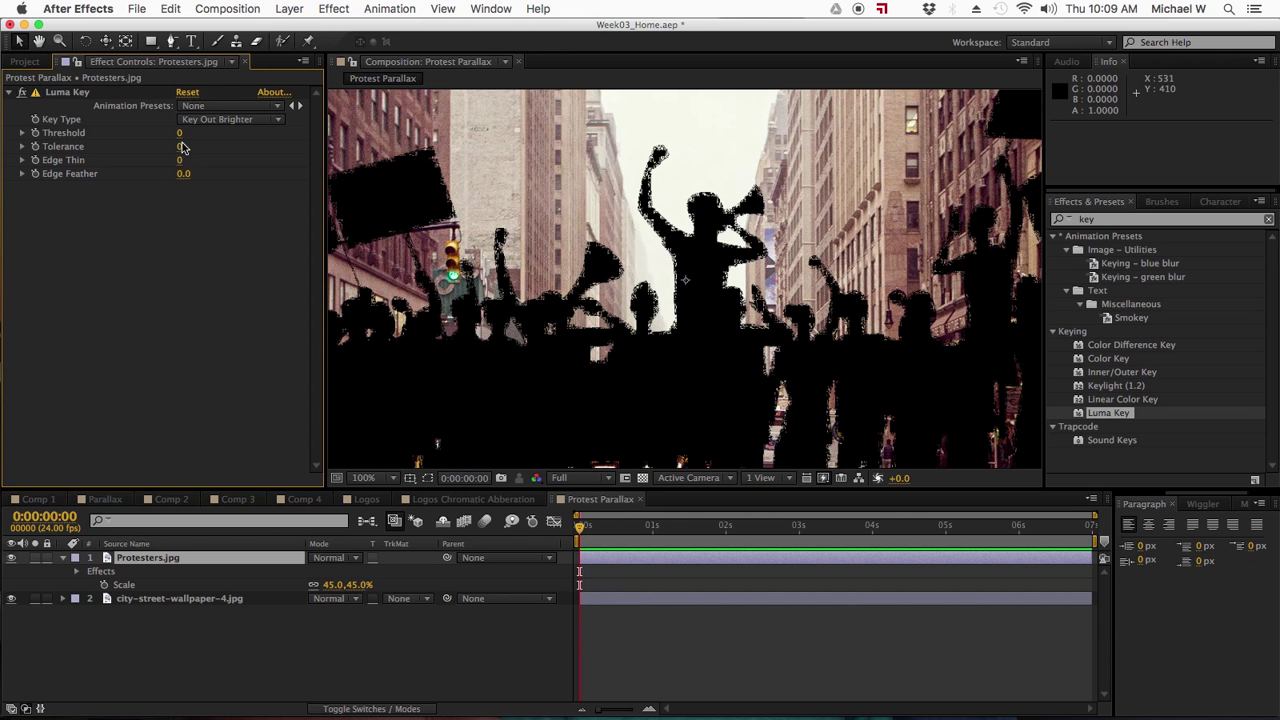
{"action": "left_click_drag", "start_coordinate": [180, 146], "coordinate": [230, 150]}
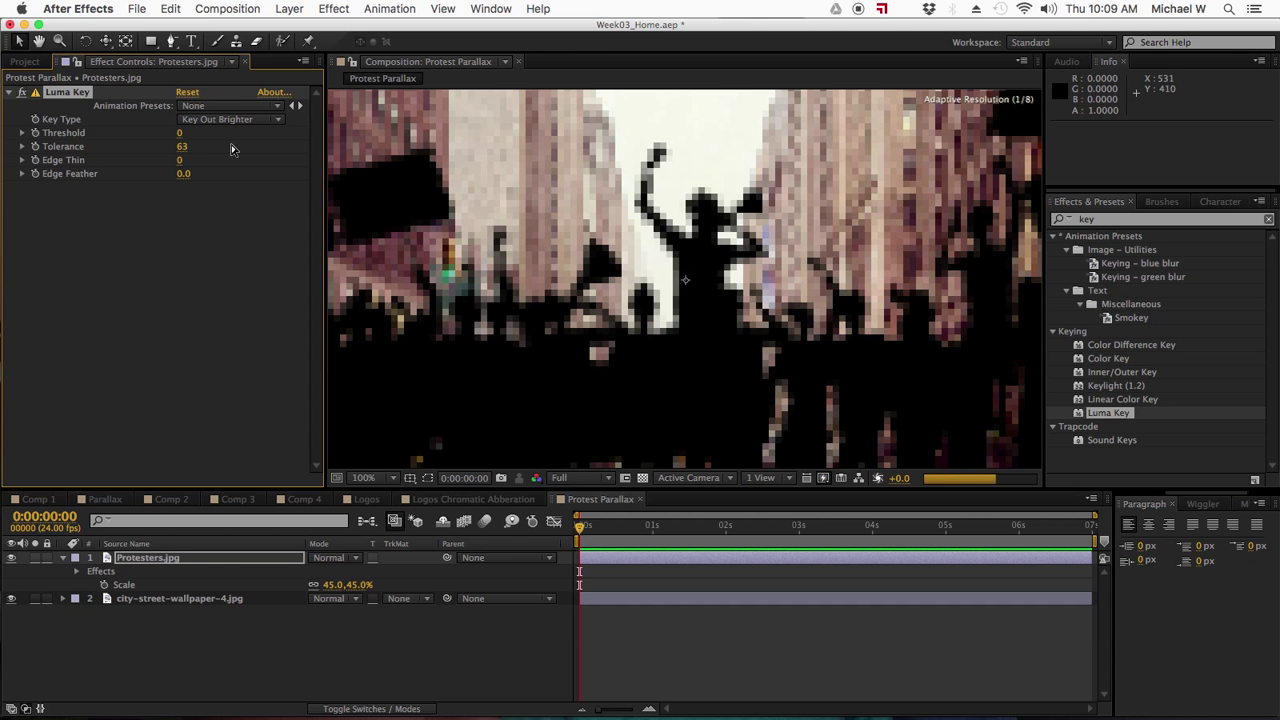
{"action": "left_click", "coordinate": [188, 135]}
{"action": "left_click_drag", "start_coordinate": [188, 135], "coordinate": [192, 134]}
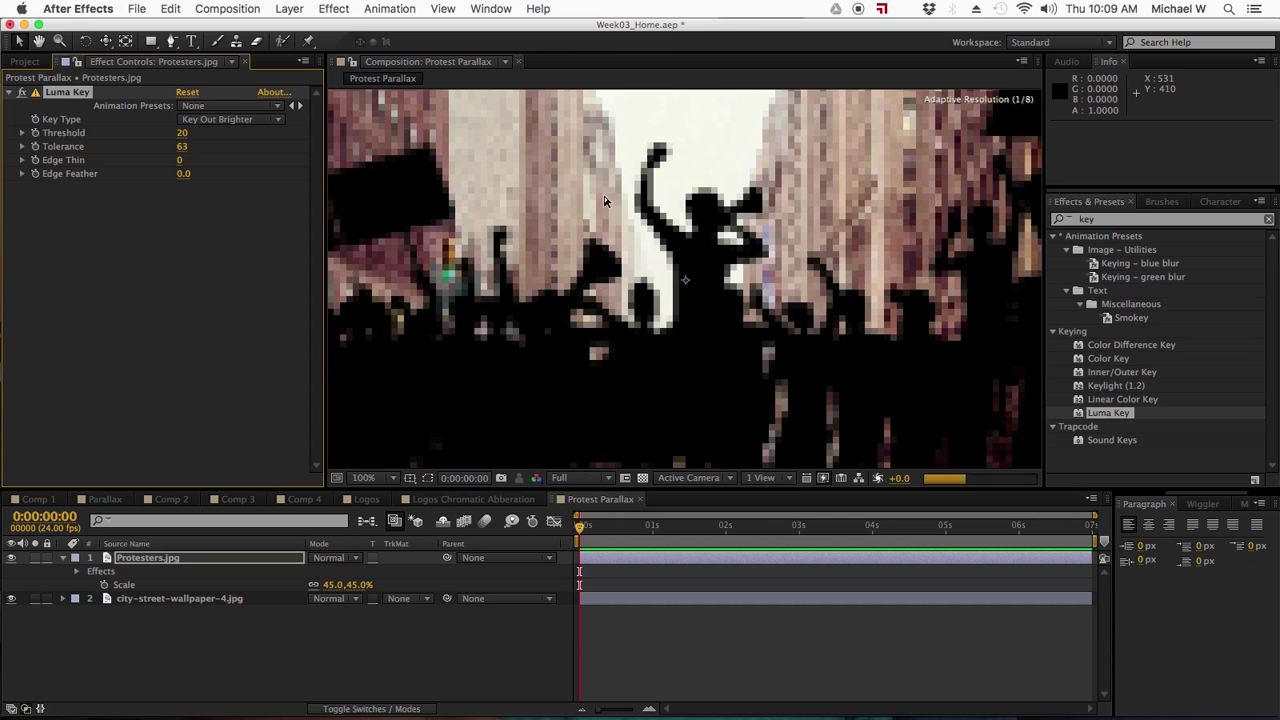
{"action": "left_click", "coordinate": [378, 478]}
{"action": "left_click", "coordinate": [371, 457]}
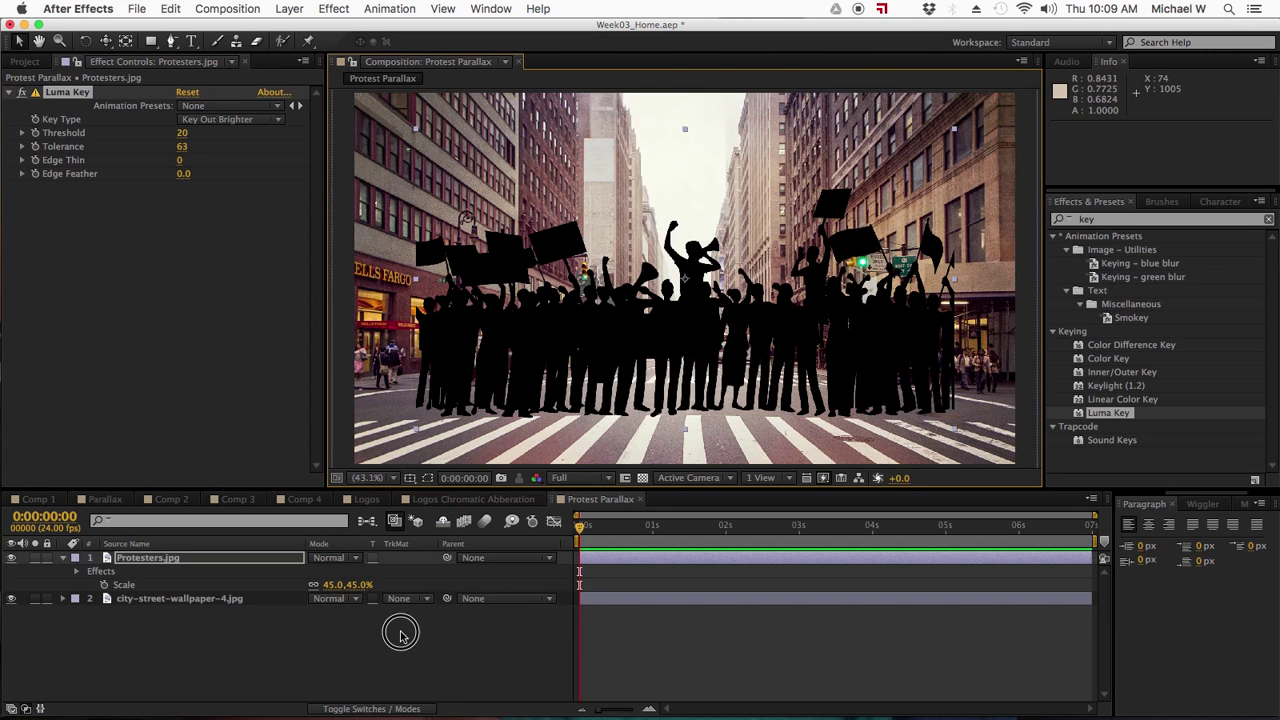
{"action": "left_click", "coordinate": [395, 630]}
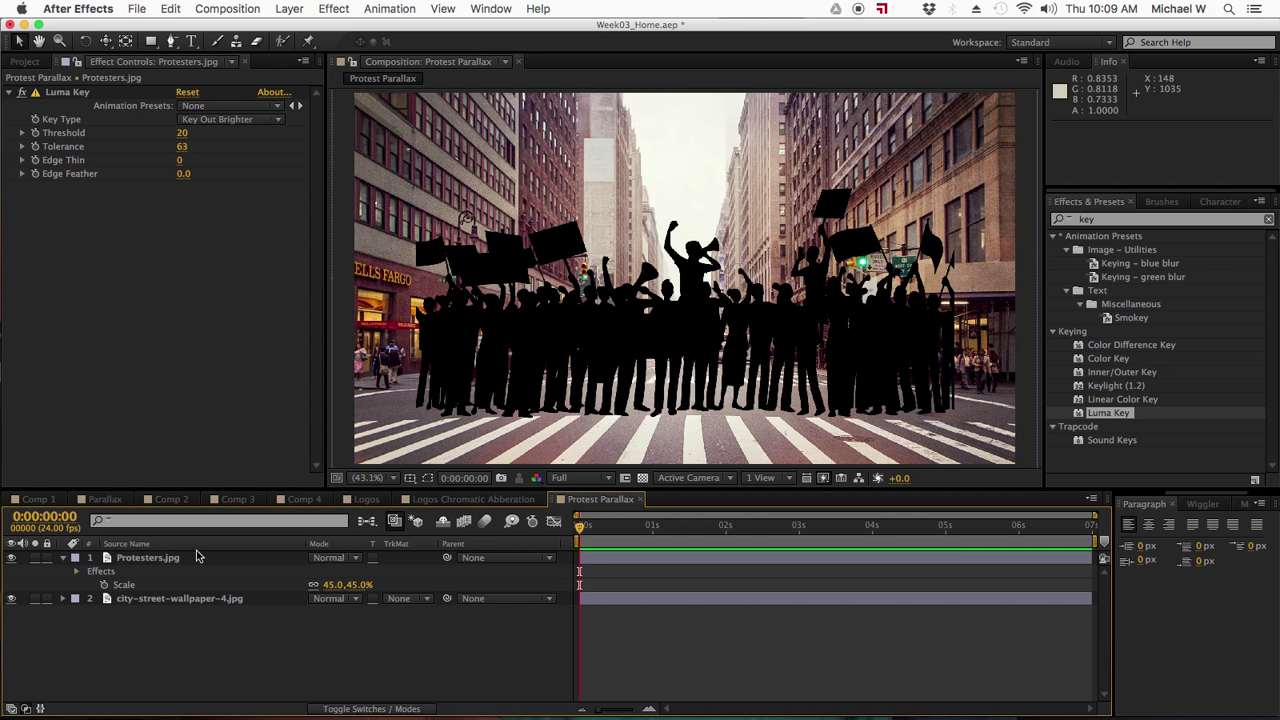
- Set the Protesters.jpg layer's Scale to 100%
{"action": "left_click", "coordinate": [333, 584]}
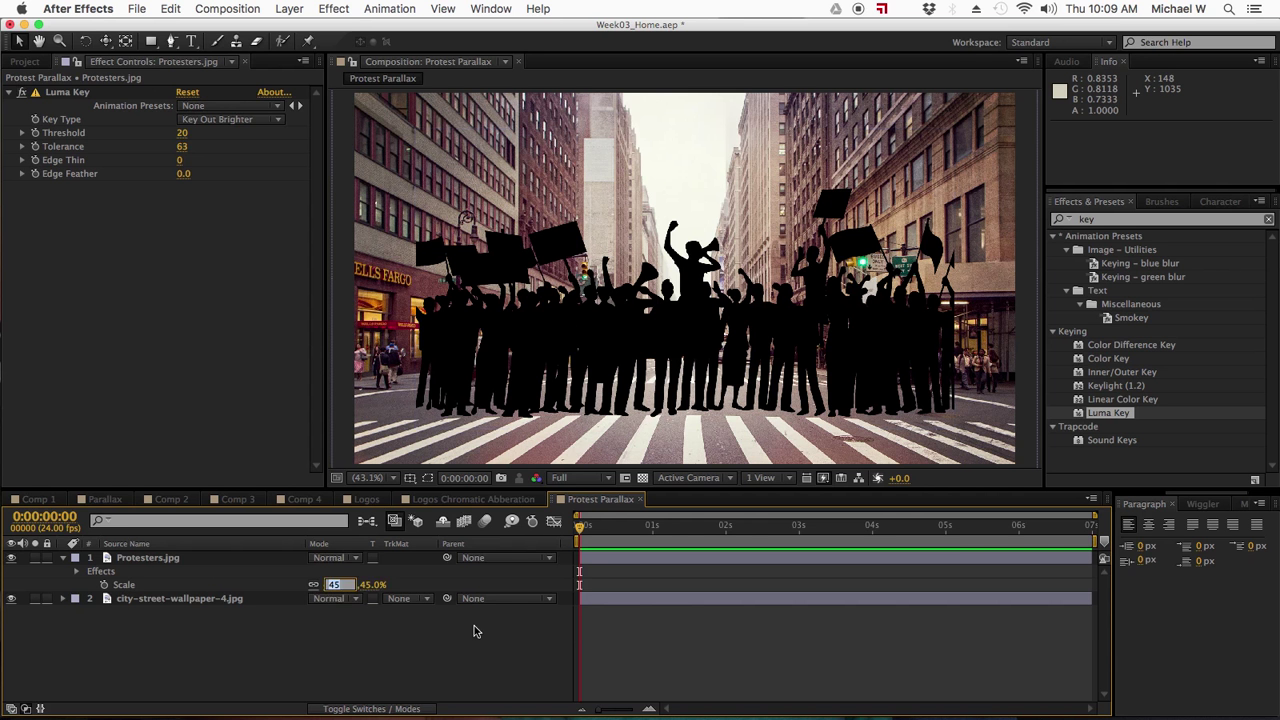
{"action": "type", "text": "100"}
{"action": "key", "text": "Return"}
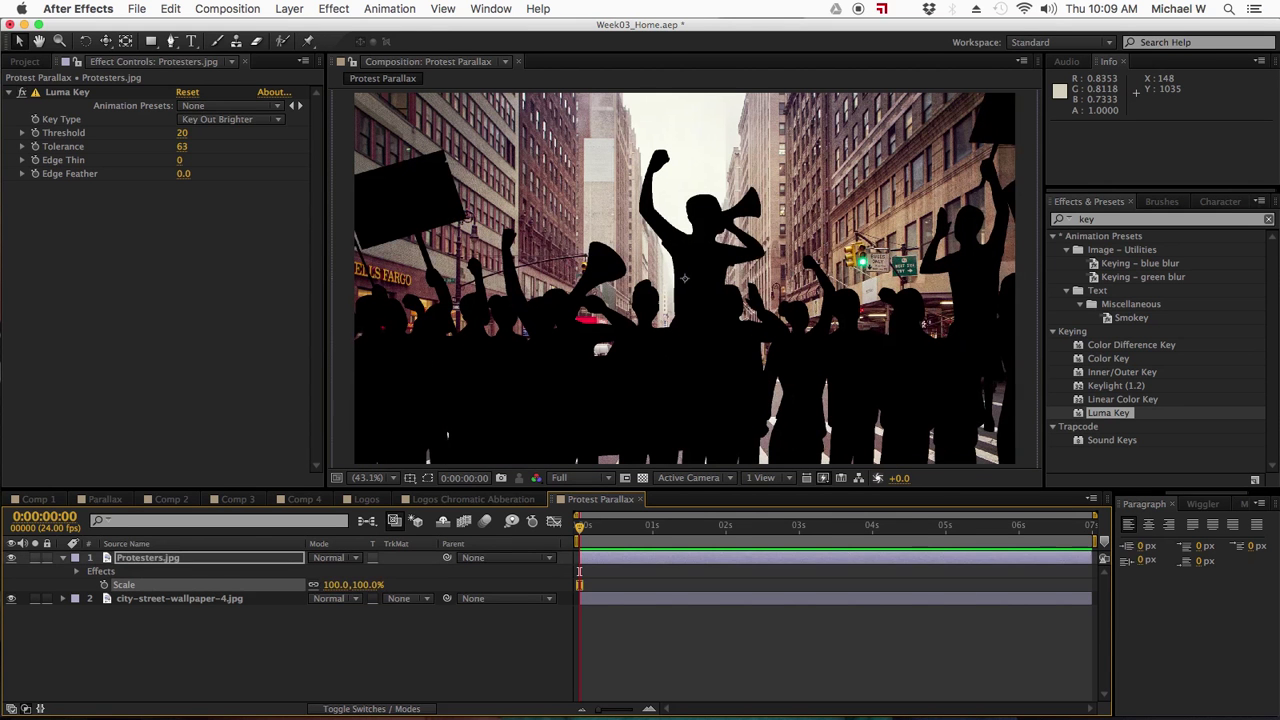
{"action": "left_click", "coordinate": [413, 627]}
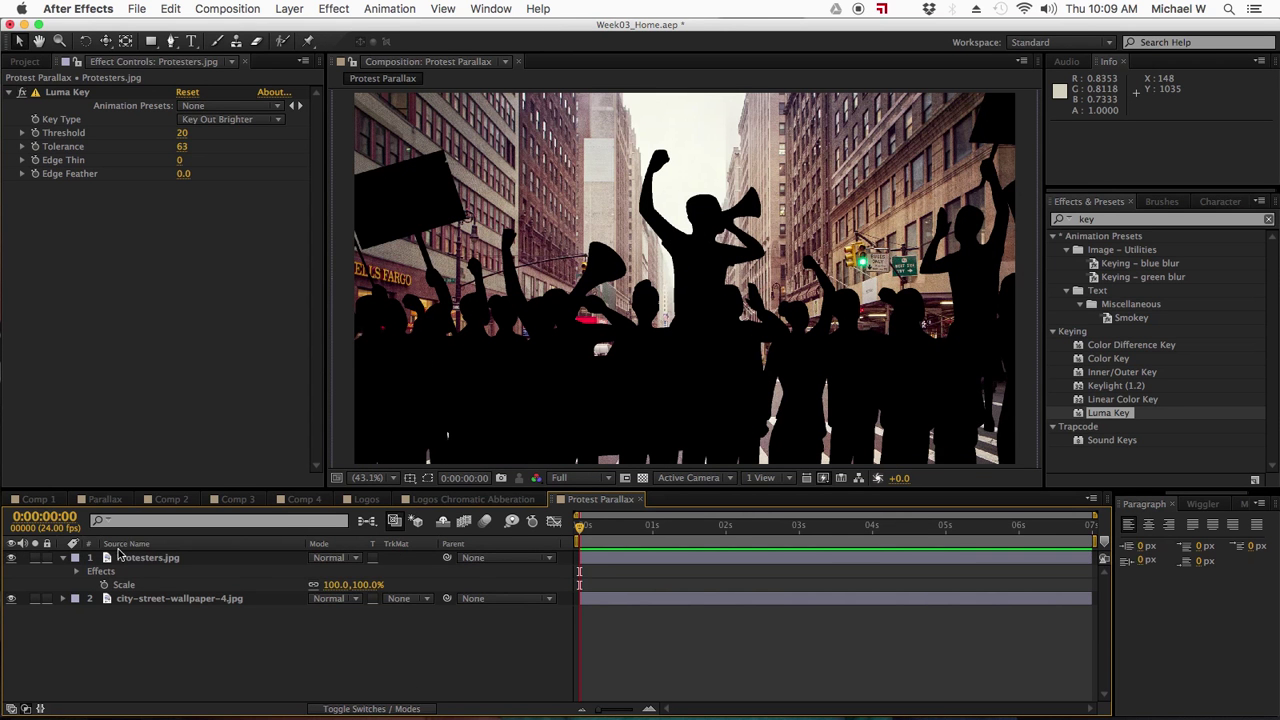
- Duplicate the Protesters.jpg layer and flip the top copy horizontally
{"action": "left_click", "coordinate": [143, 567]}
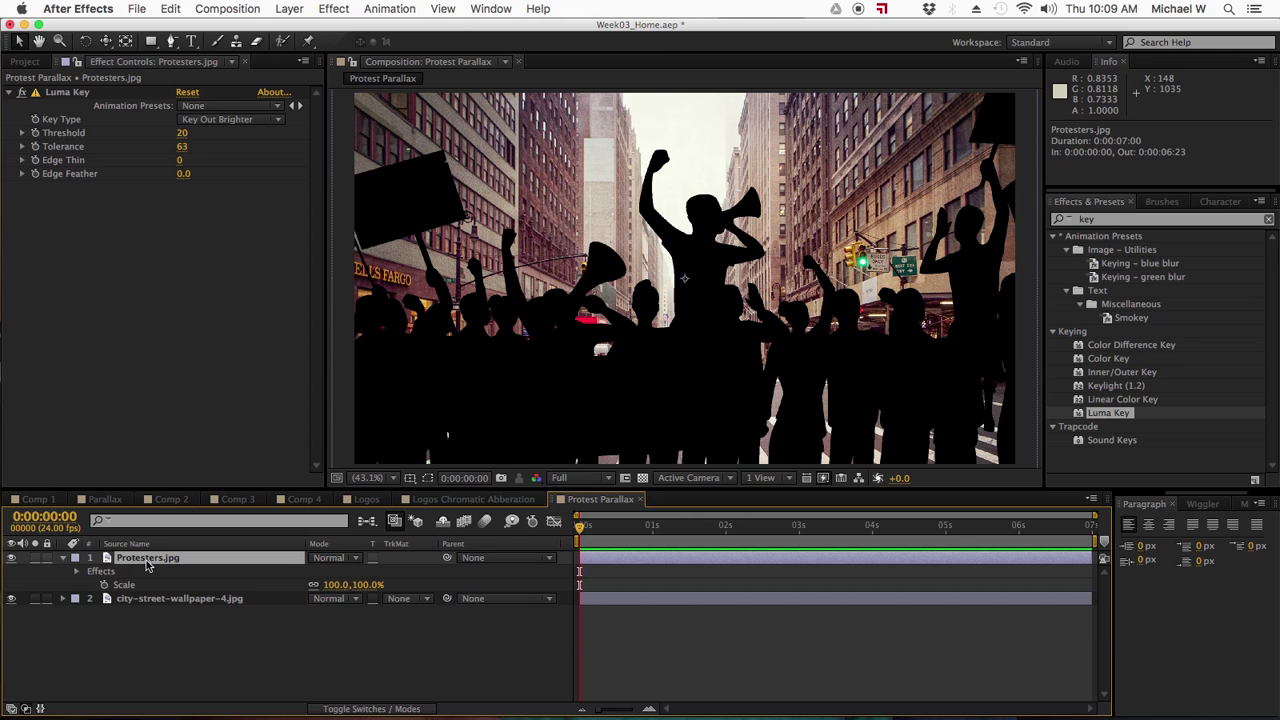
{"action": "key", "text": "super+d"}
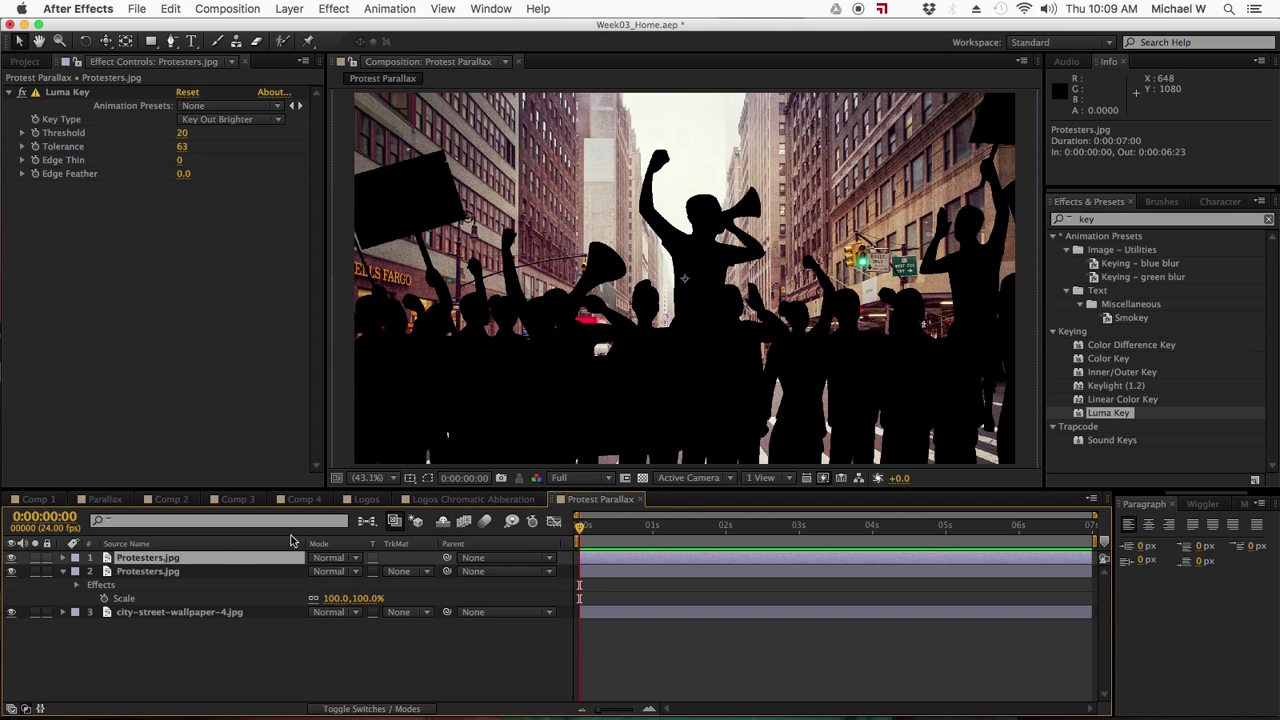
{"action": "left_click", "coordinate": [205, 558]}
{"action": "right_click", "coordinate": [205, 558]}
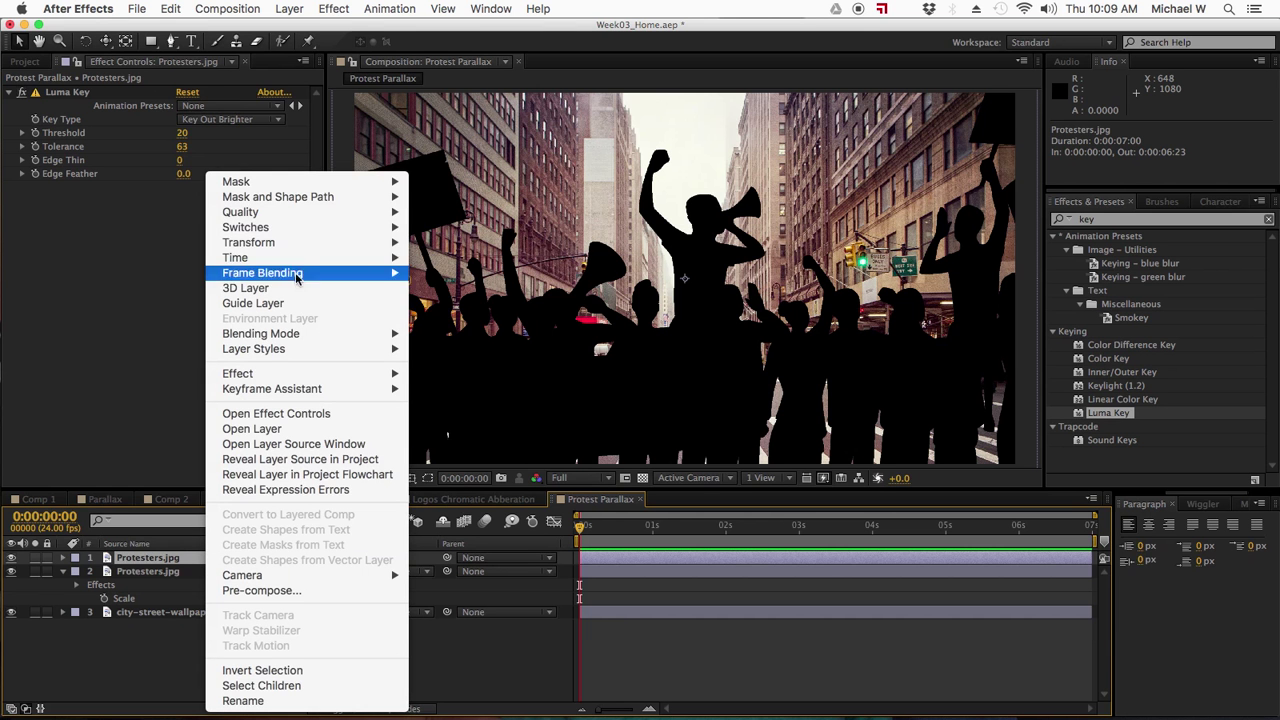
{"action": "mouse_move", "coordinate": [284, 246]}
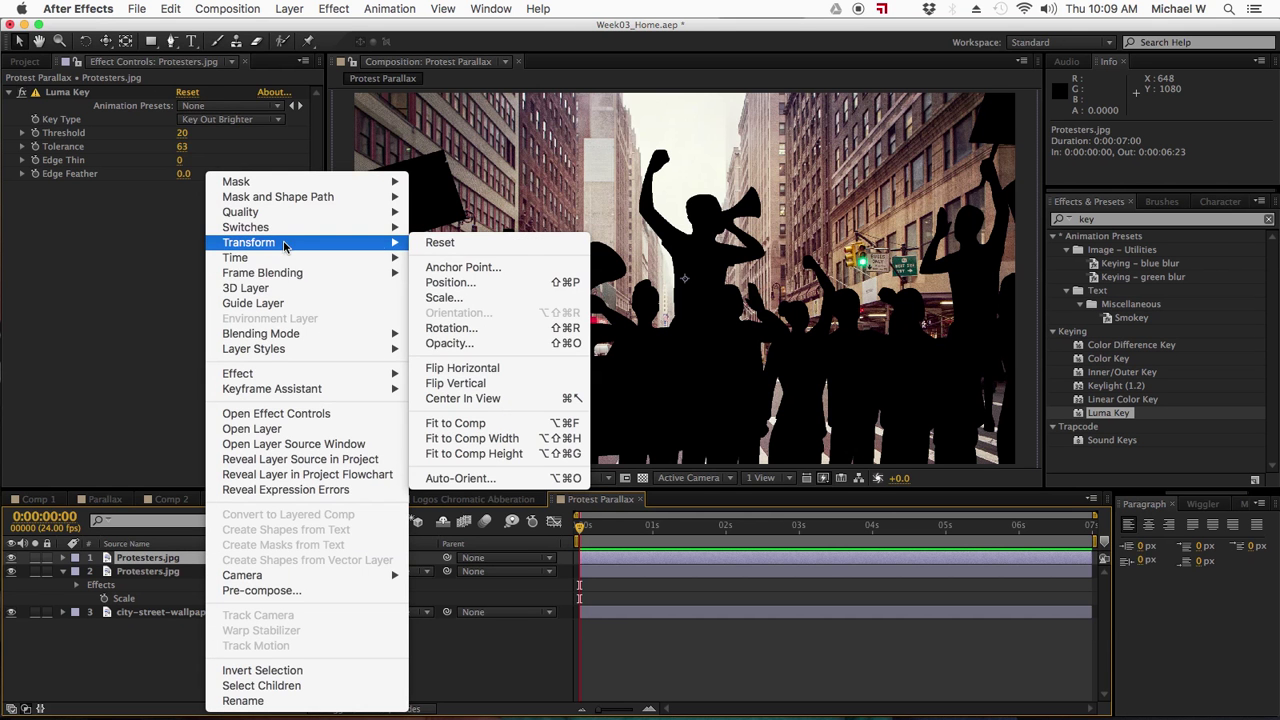
{"action": "left_click", "coordinate": [488, 368]}
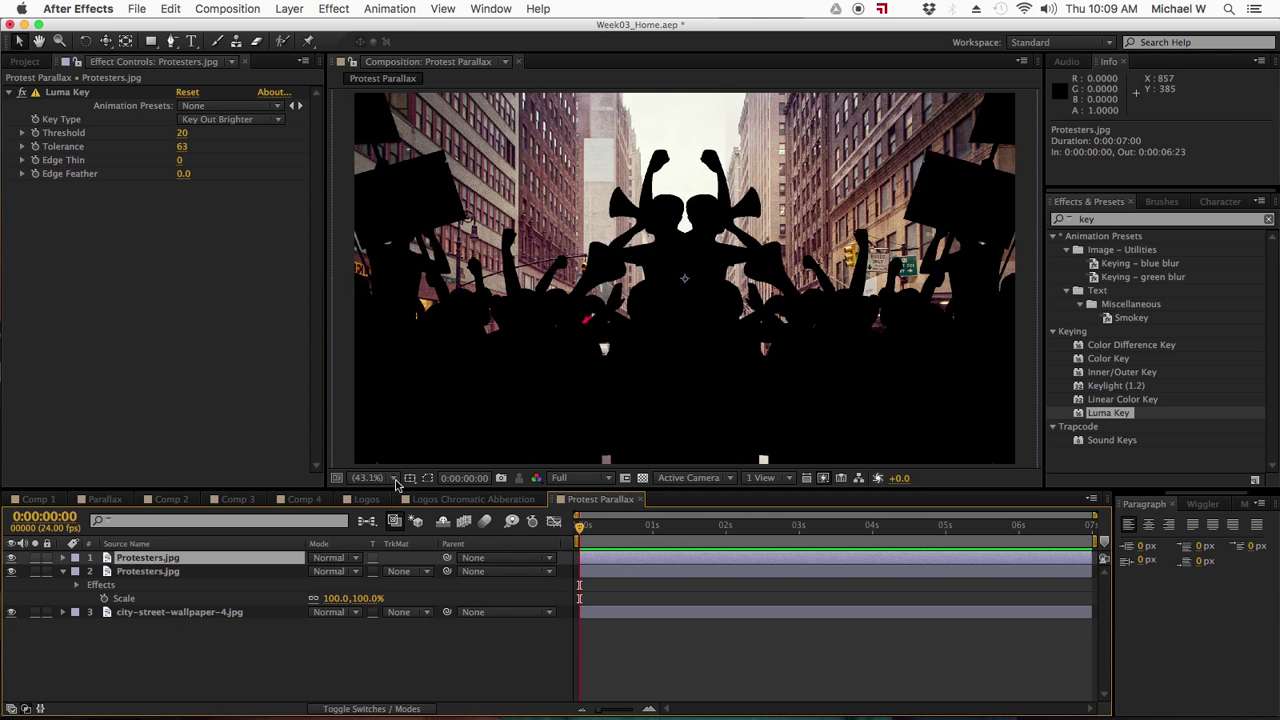
- Spread the two crowds apart, placing them at X positions 618 and 1587
{"action": "key", "text": "p"}
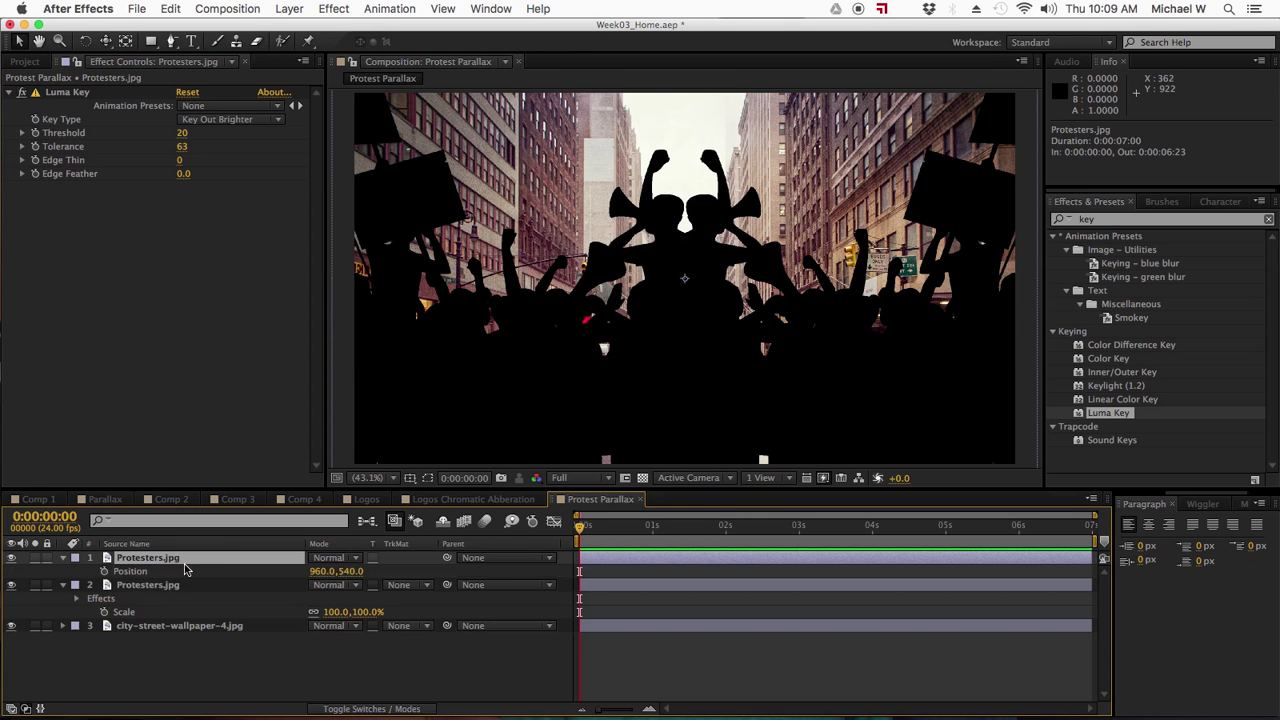
{"action": "left_click_drag", "start_coordinate": [325, 572], "coordinate": [78, 578]}
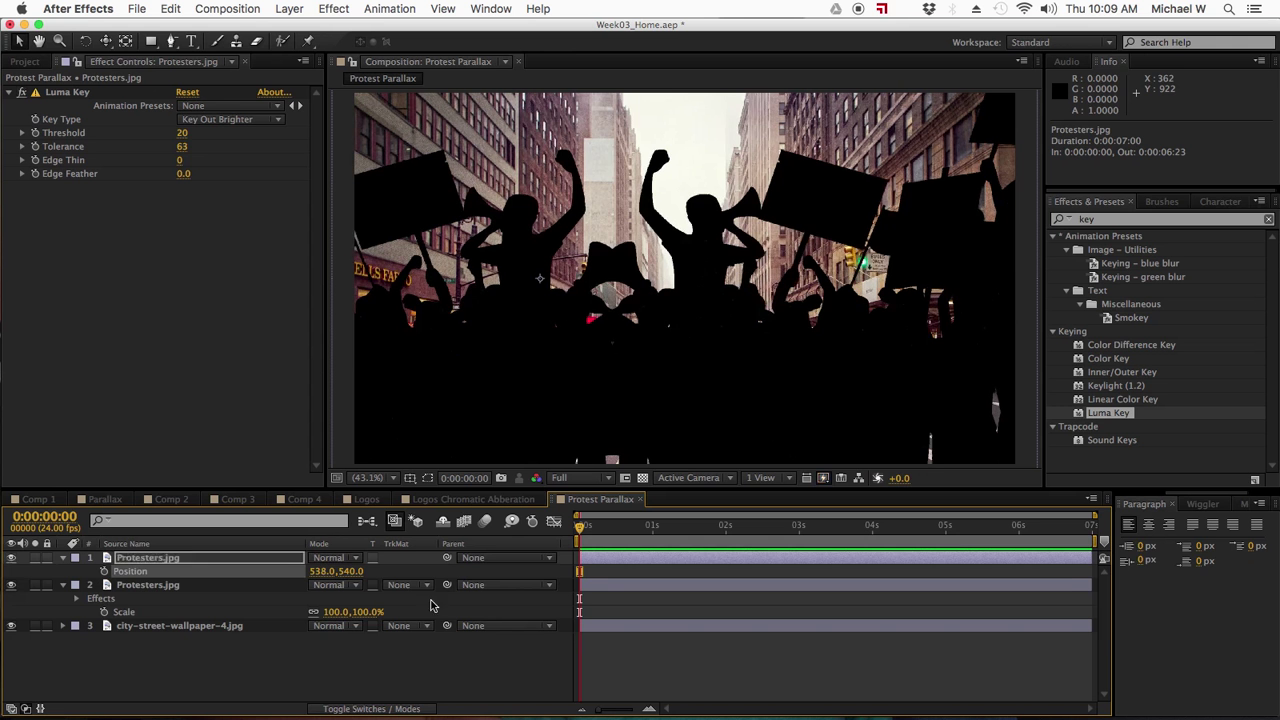
{"action": "left_click", "coordinate": [140, 587]}
{"action": "key", "text": "p"}
{"action": "left_click_drag", "start_coordinate": [318, 599], "coordinate": [811, 590]}
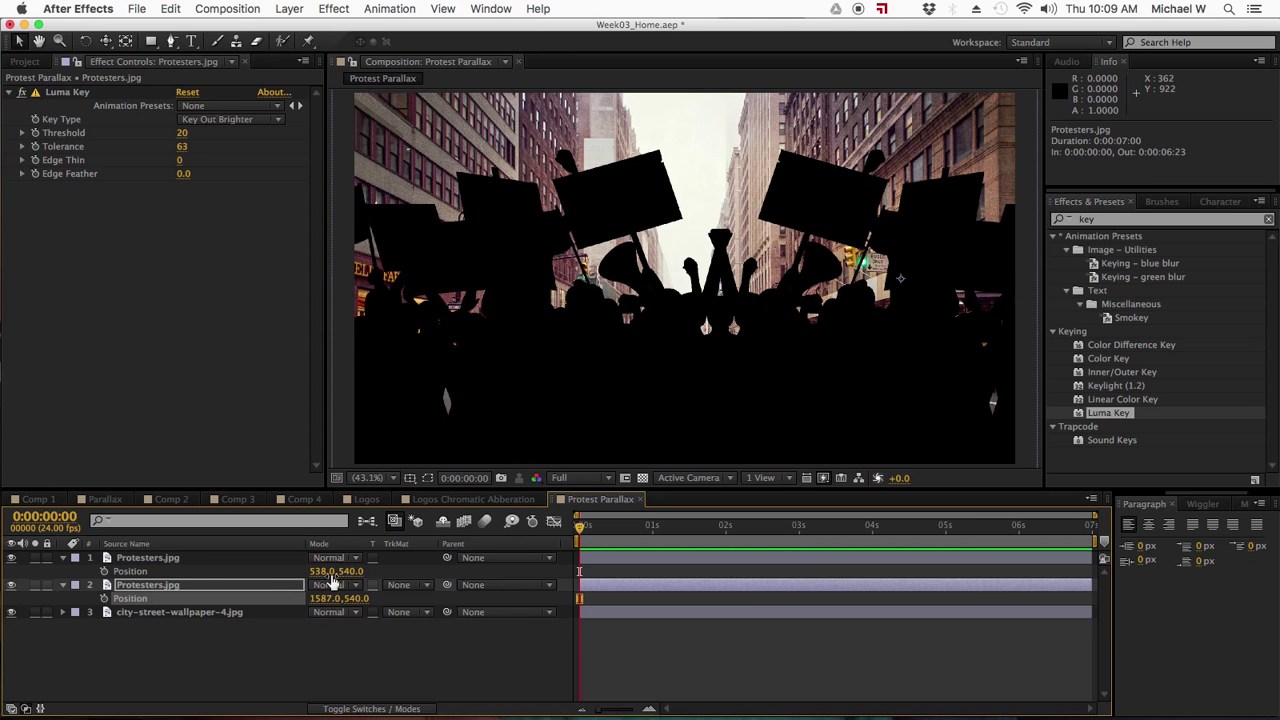
{"action": "left_click_drag", "start_coordinate": [325, 571], "coordinate": [506, 622]}
{"action": "left_click", "coordinate": [506, 622]}
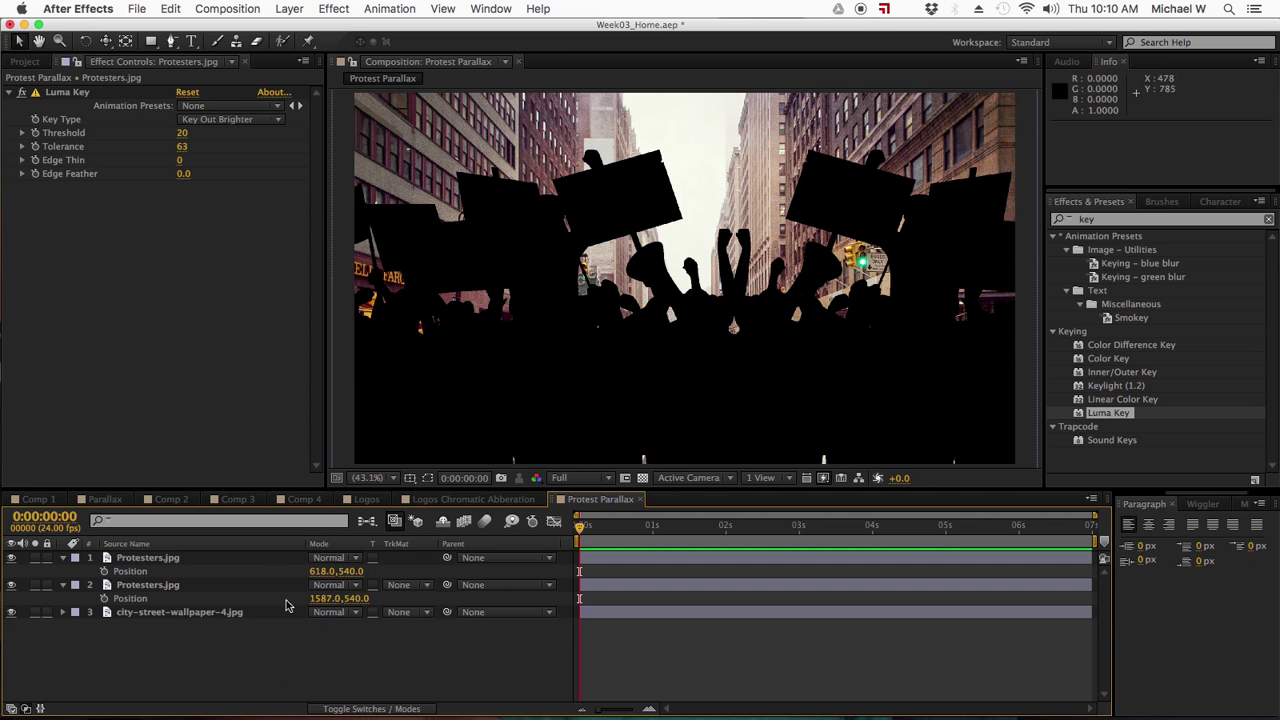
{"action": "left_click", "coordinate": [23, 62]}
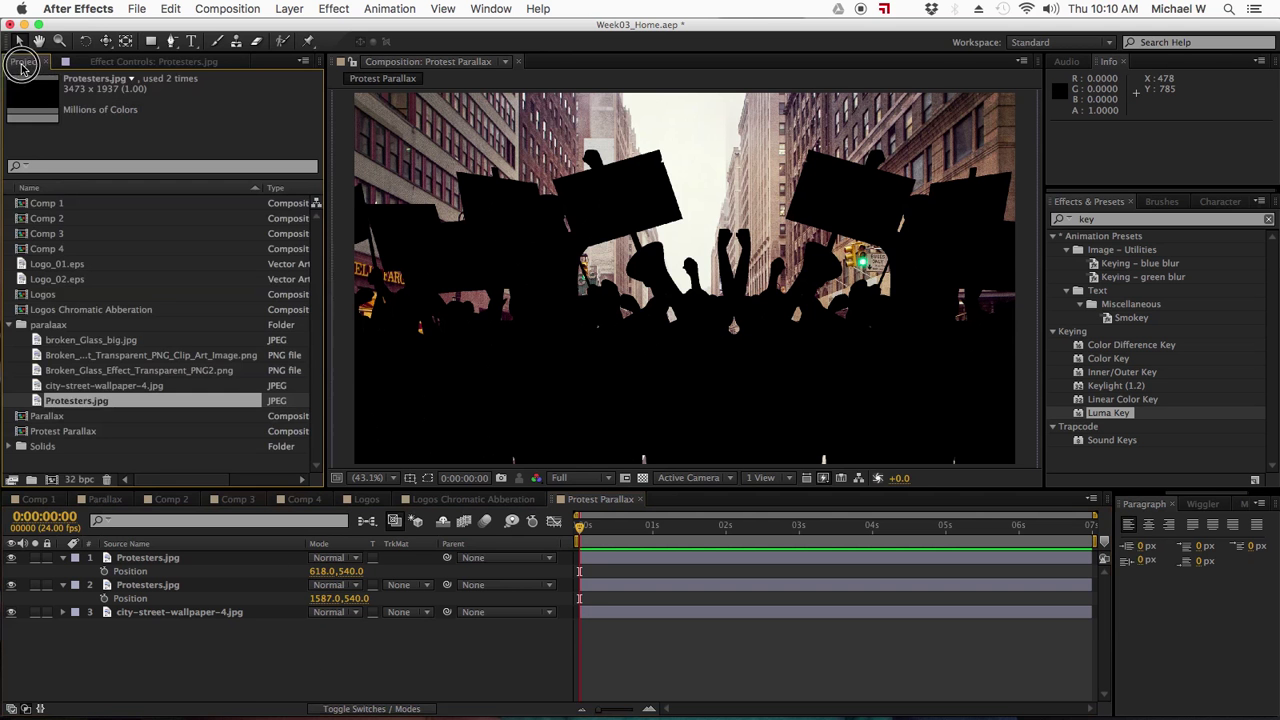
- Save the project and add broken_Glass_big.jpg to the comp above the protesters
{"action": "left_click", "coordinate": [60, 342]}
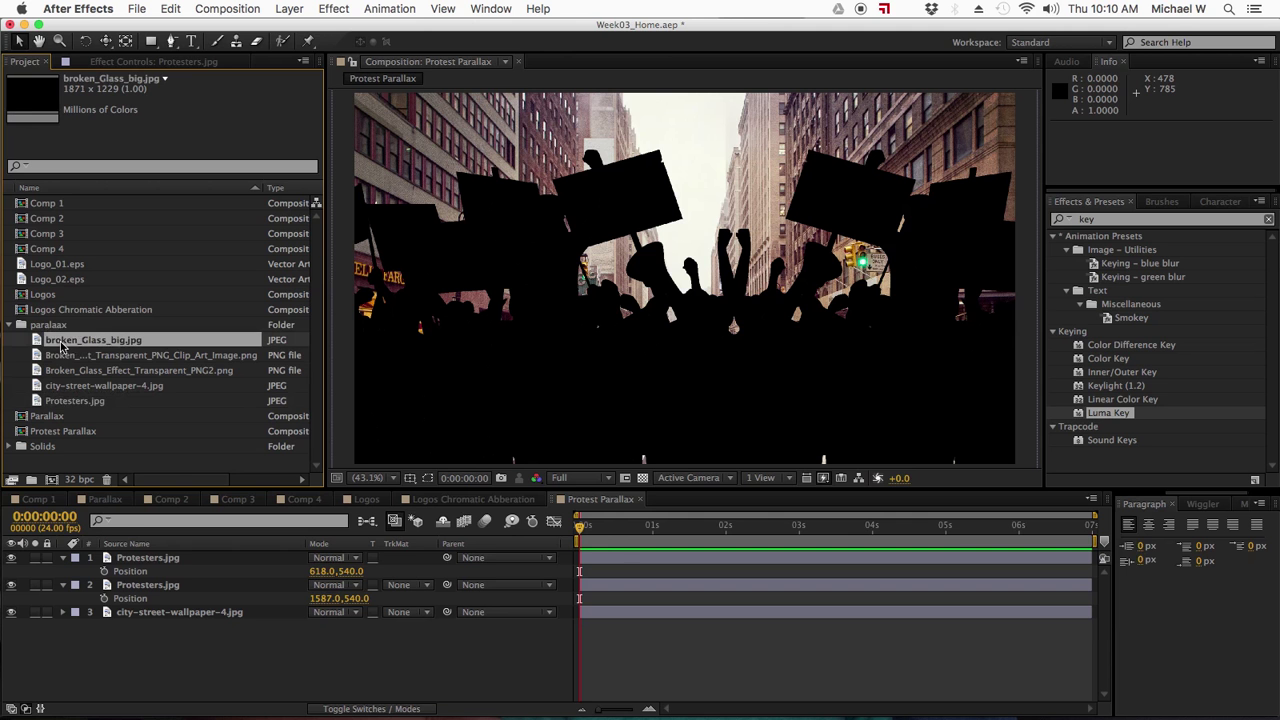
{"action": "left_click", "coordinate": [89, 357]}
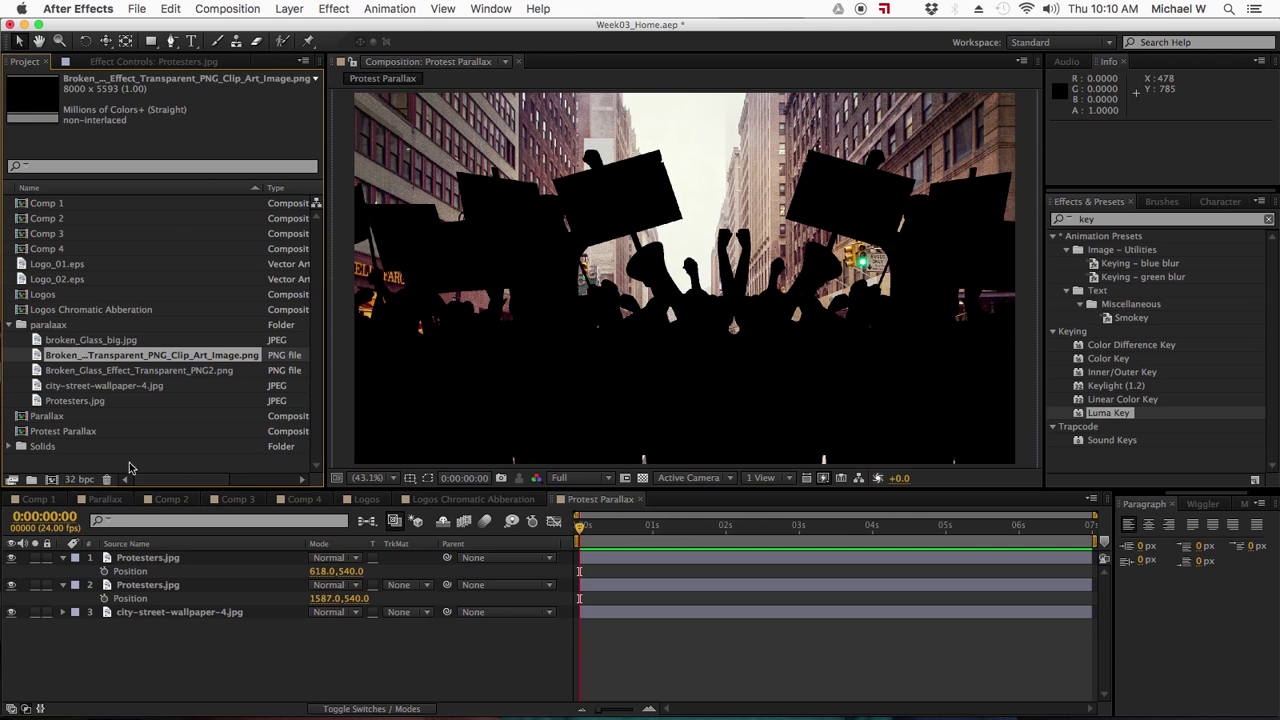
{"action": "key", "text": "Up"}
{"action": "key", "text": "super+s"}
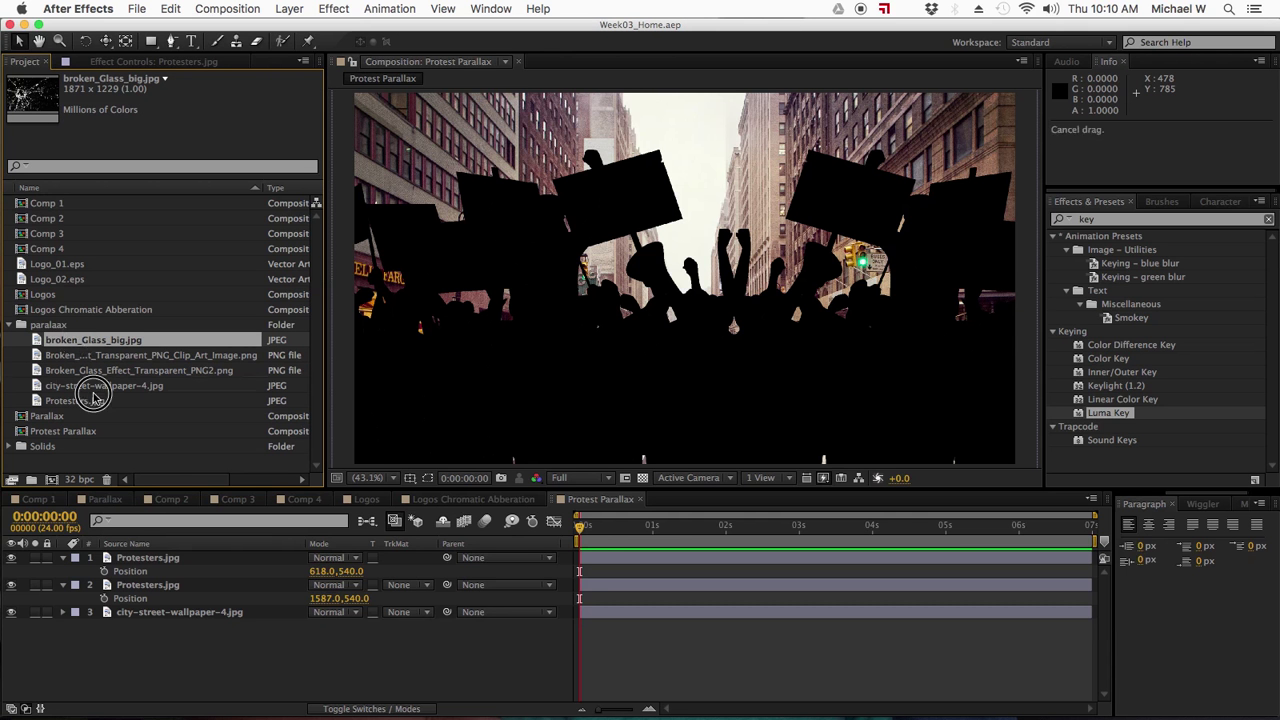
{"action": "left_click", "coordinate": [160, 556]}
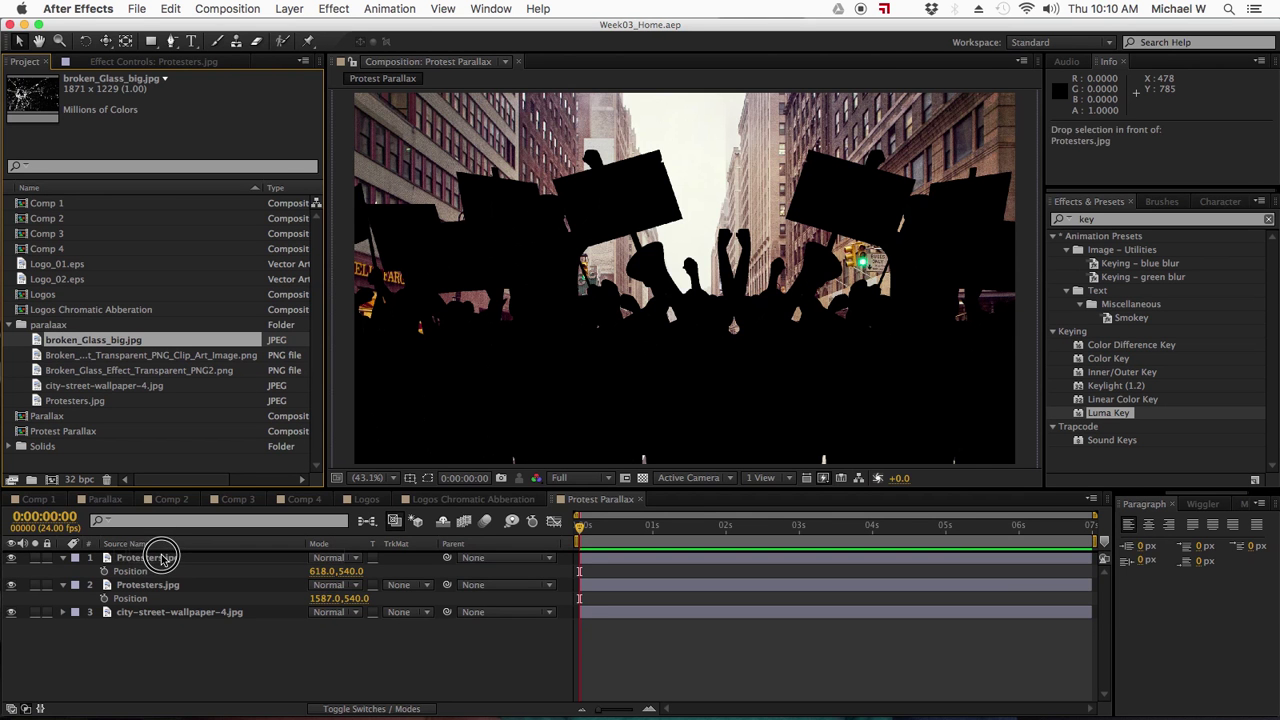
{"action": "key", "text": "super+slash"}
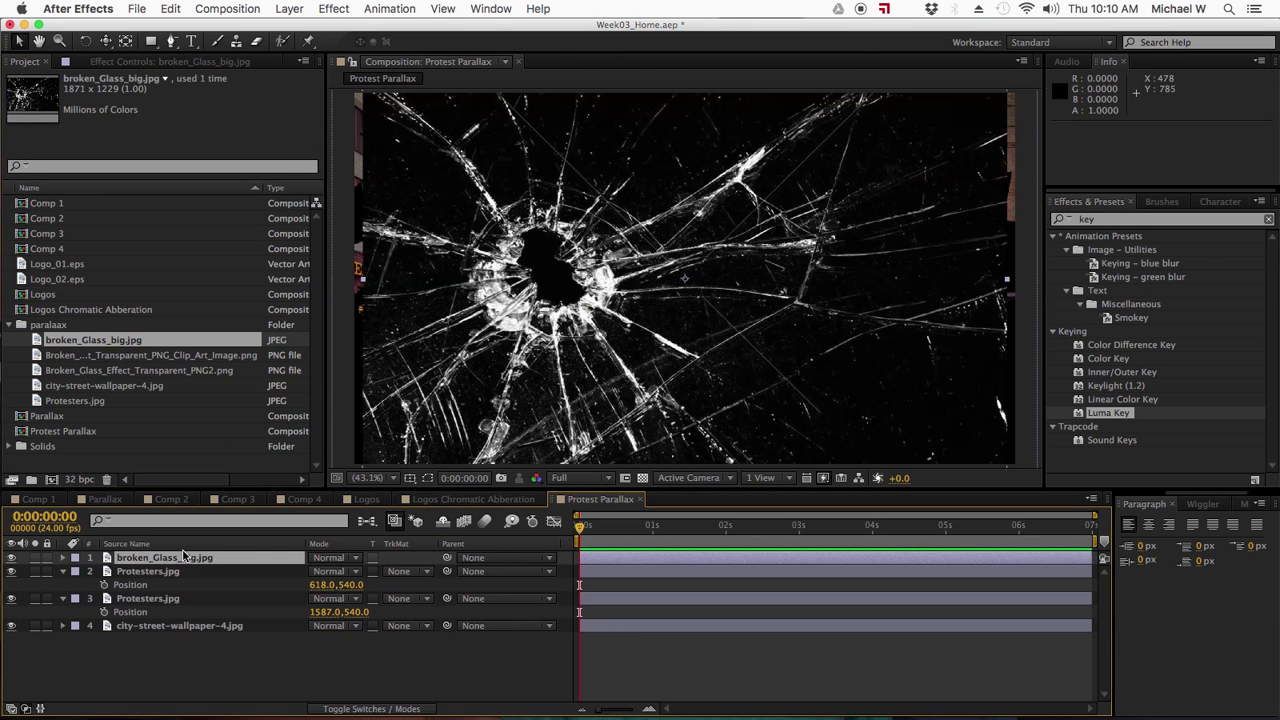
- Enlarge the broken-glass layer to 108% scale
{"action": "left_click", "coordinate": [368, 478]}
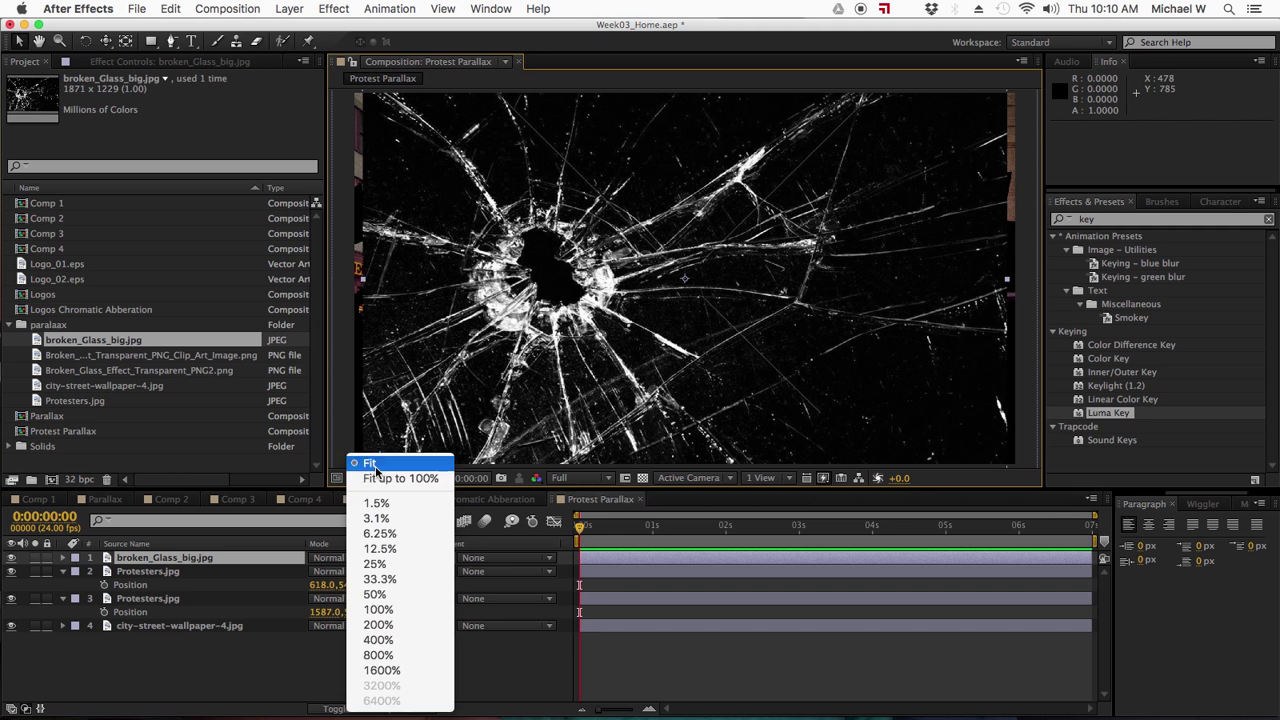
{"action": "left_click", "coordinate": [372, 464]}
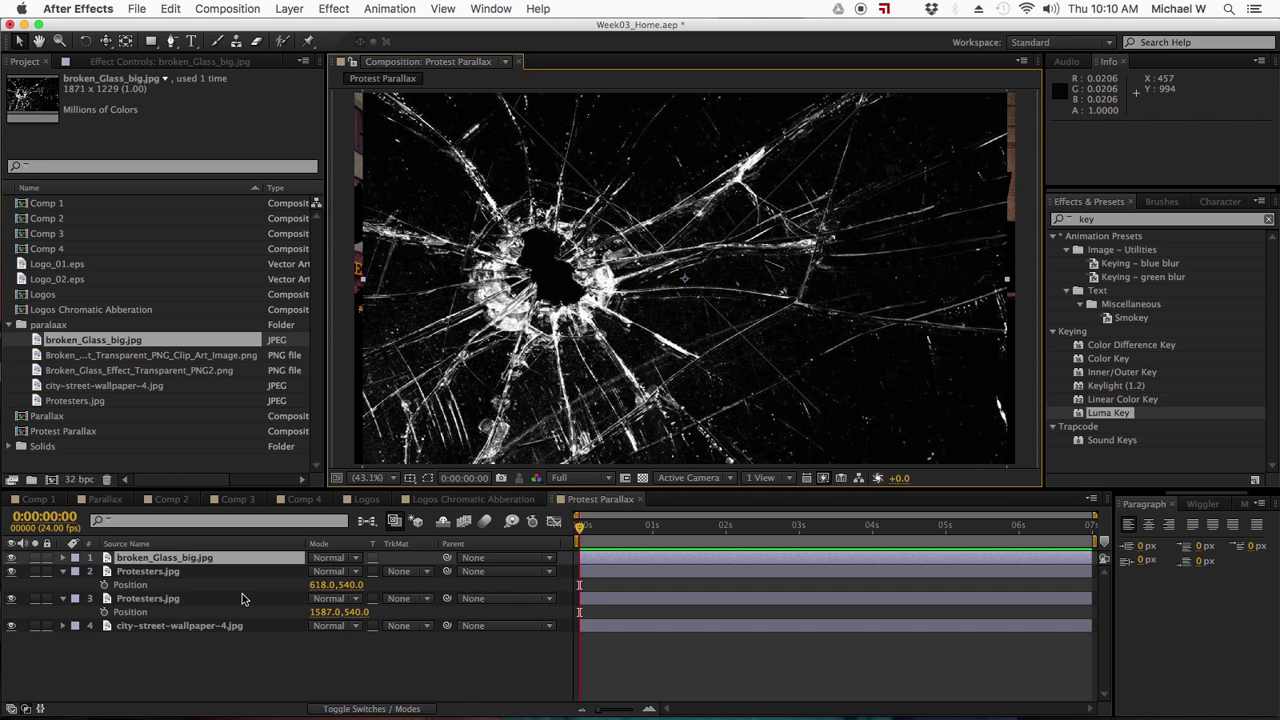
{"action": "key", "text": "s"}
{"action": "left_click", "coordinate": [340, 572]}
{"action": "left_click_drag", "start_coordinate": [343, 578], "coordinate": [562, 306]}
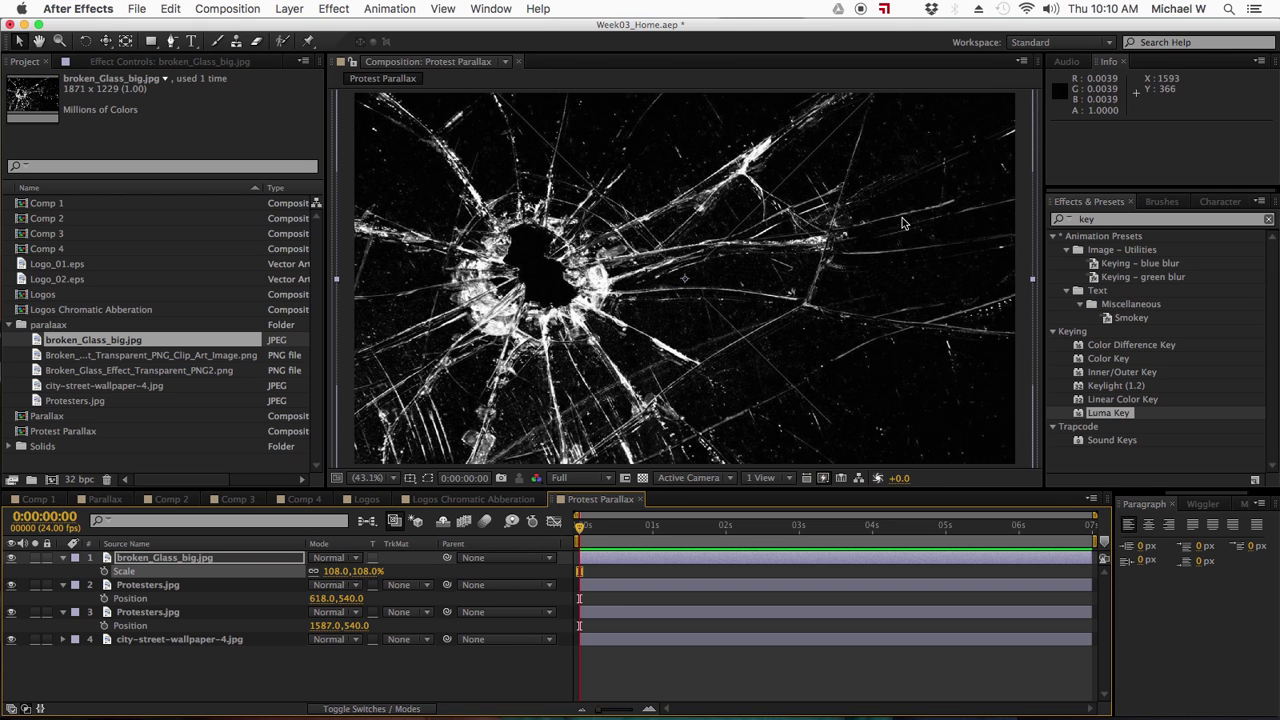
- Flip the broken-glass layer horizontally and apply a Luma Key to it
{"action": "right_click", "coordinate": [170, 563]}
{"action": "mouse_move", "coordinate": [229, 246]}
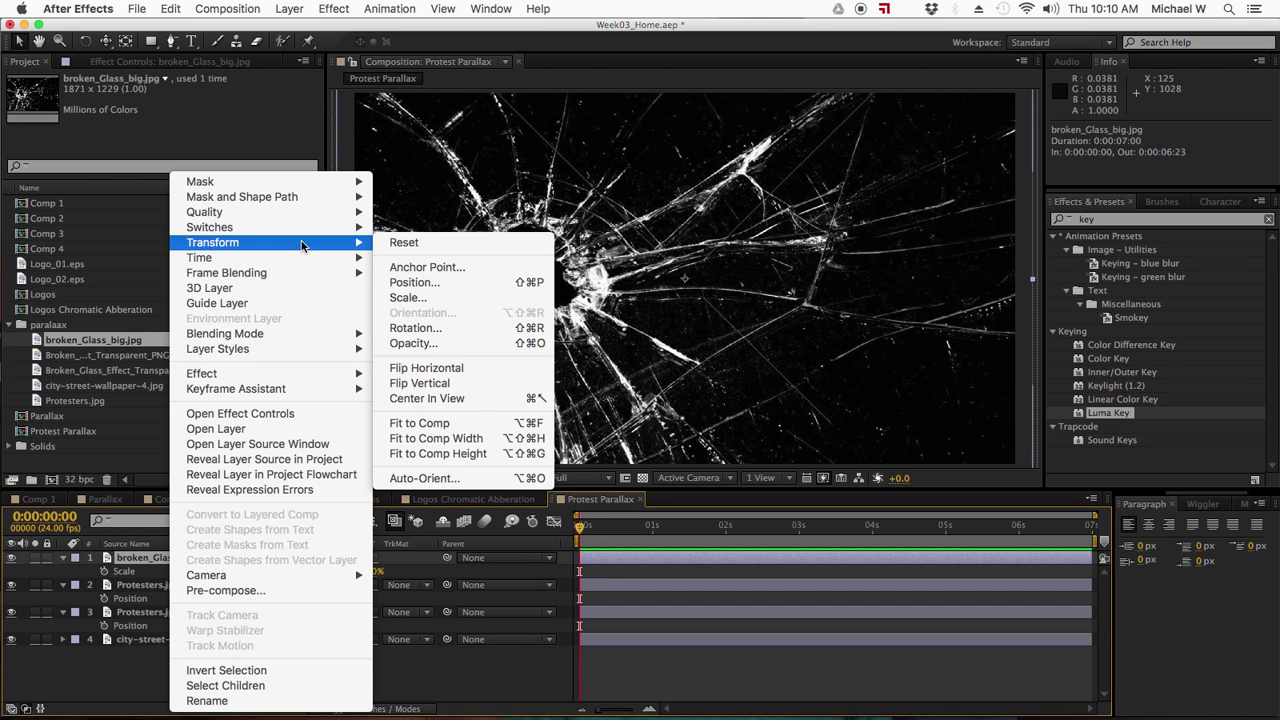
{"action": "left_click", "coordinate": [425, 368]}
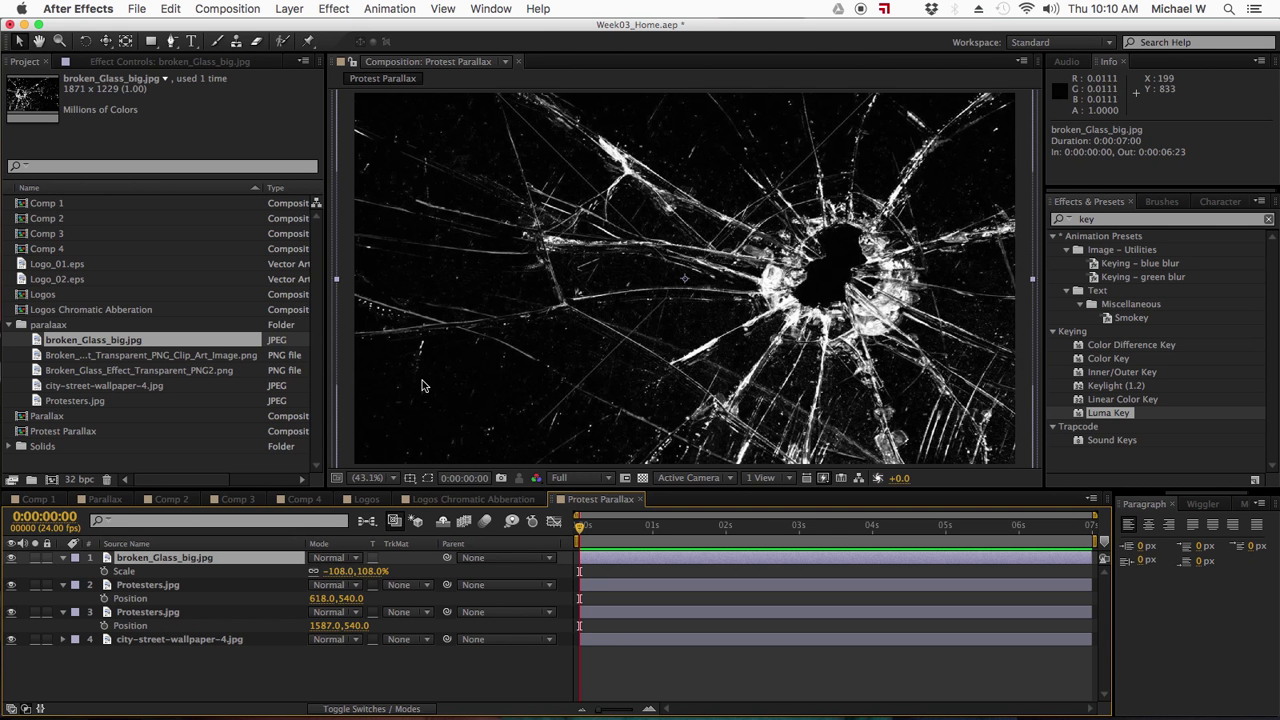
{"action": "double_click", "coordinate": [1105, 414]}
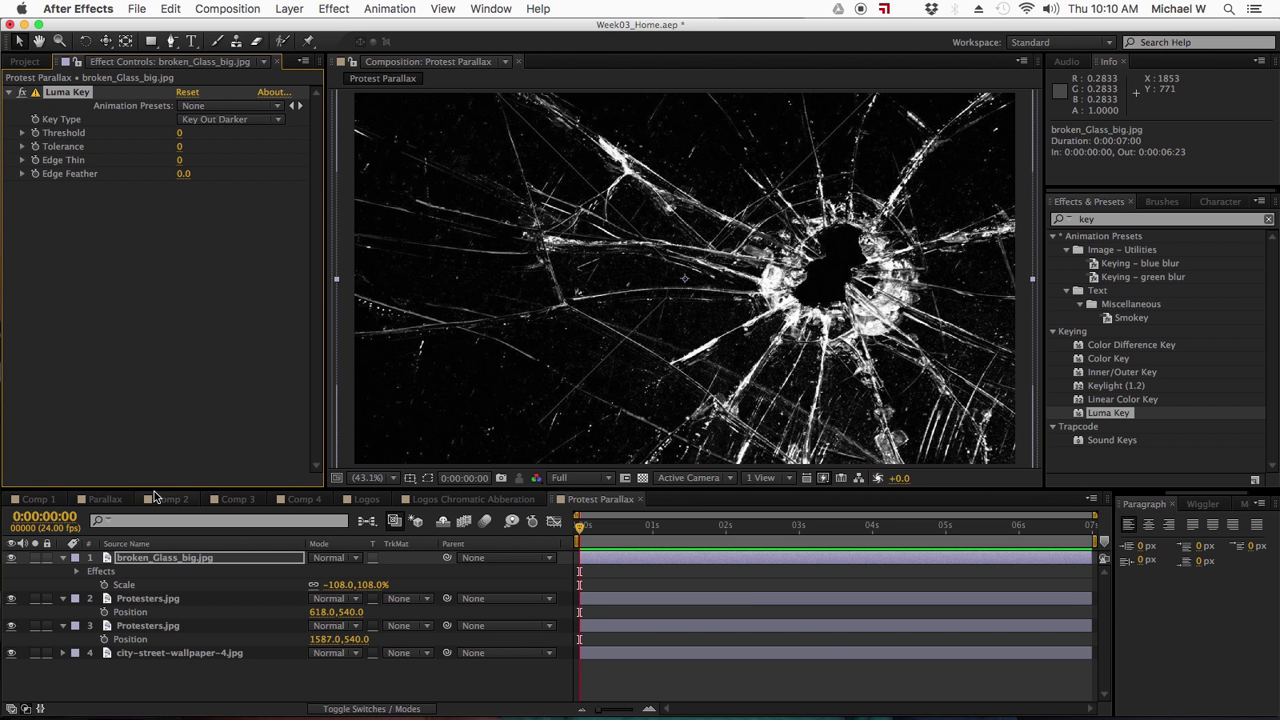
- Raise the broken glass's Luma Key Threshold to about 19, then view the clip art image in the Project panel
{"action": "left_click", "coordinate": [148, 600]}
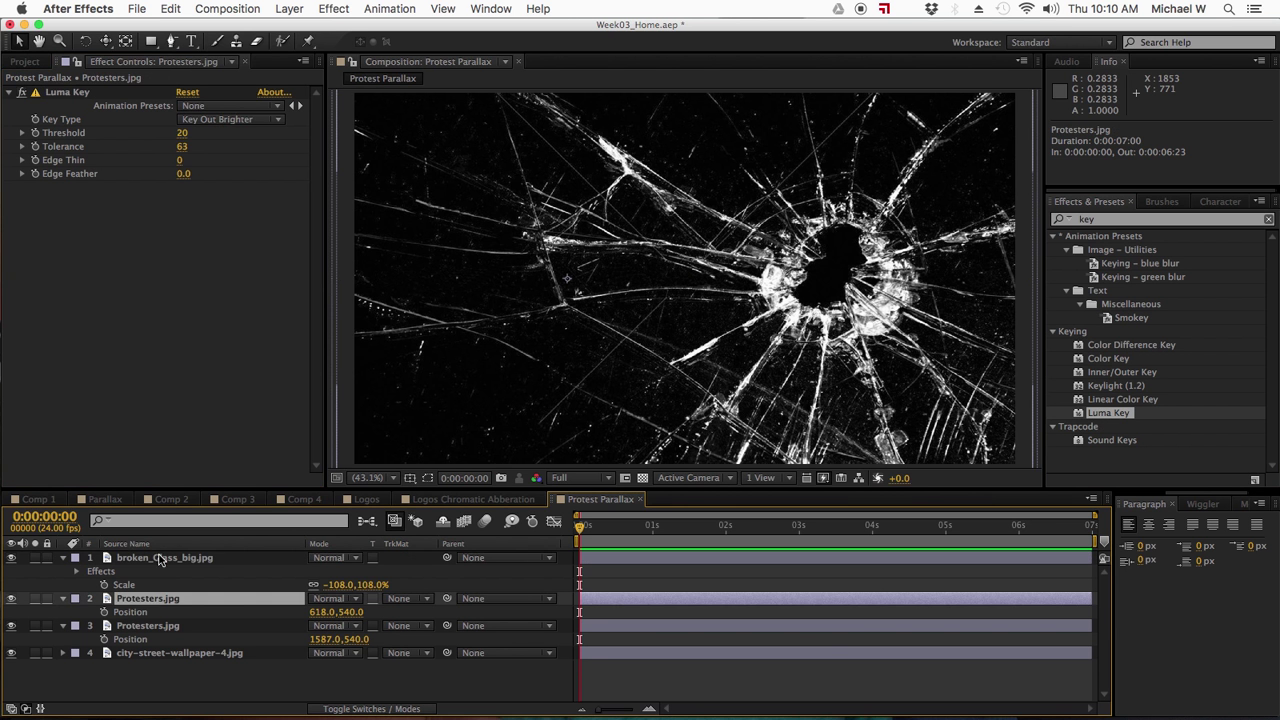
{"action": "left_click", "coordinate": [160, 558]}
{"action": "left_click_drag", "start_coordinate": [175, 135], "coordinate": [201, 148]}
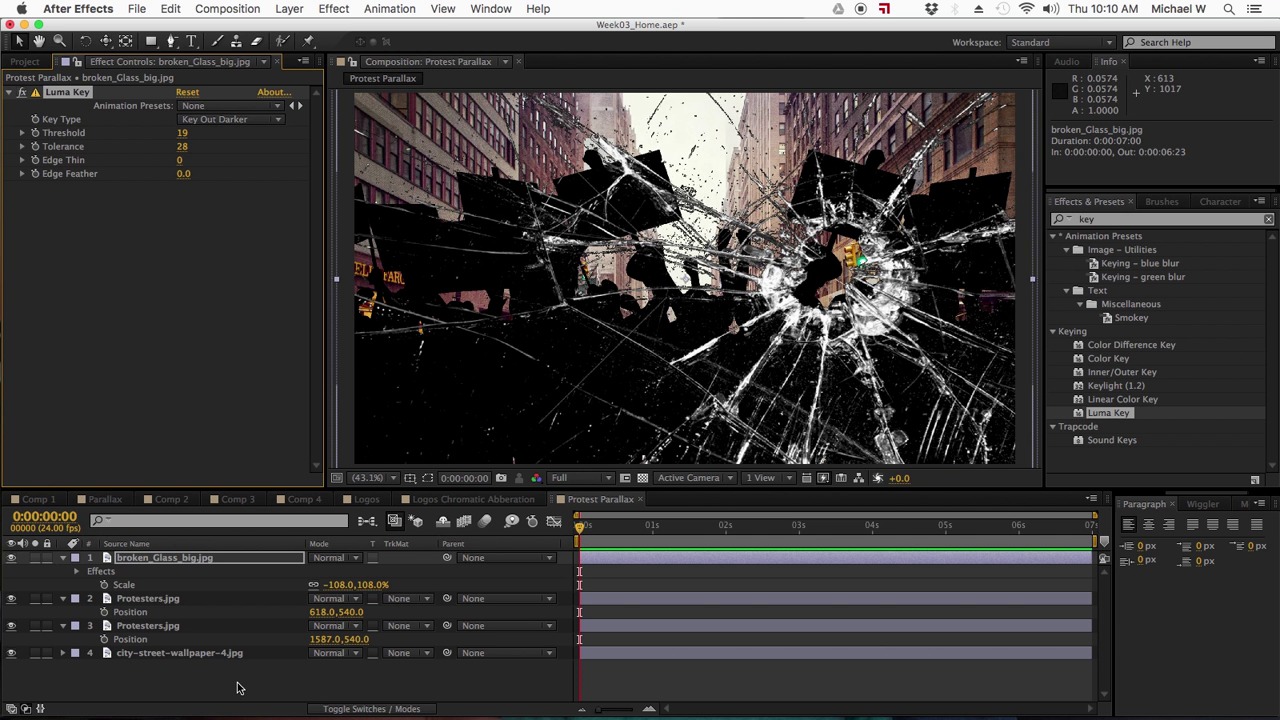
{"action": "left_click", "coordinate": [237, 688]}
{"action": "left_click", "coordinate": [25, 61]}
{"action": "left_click", "coordinate": [100, 355]}
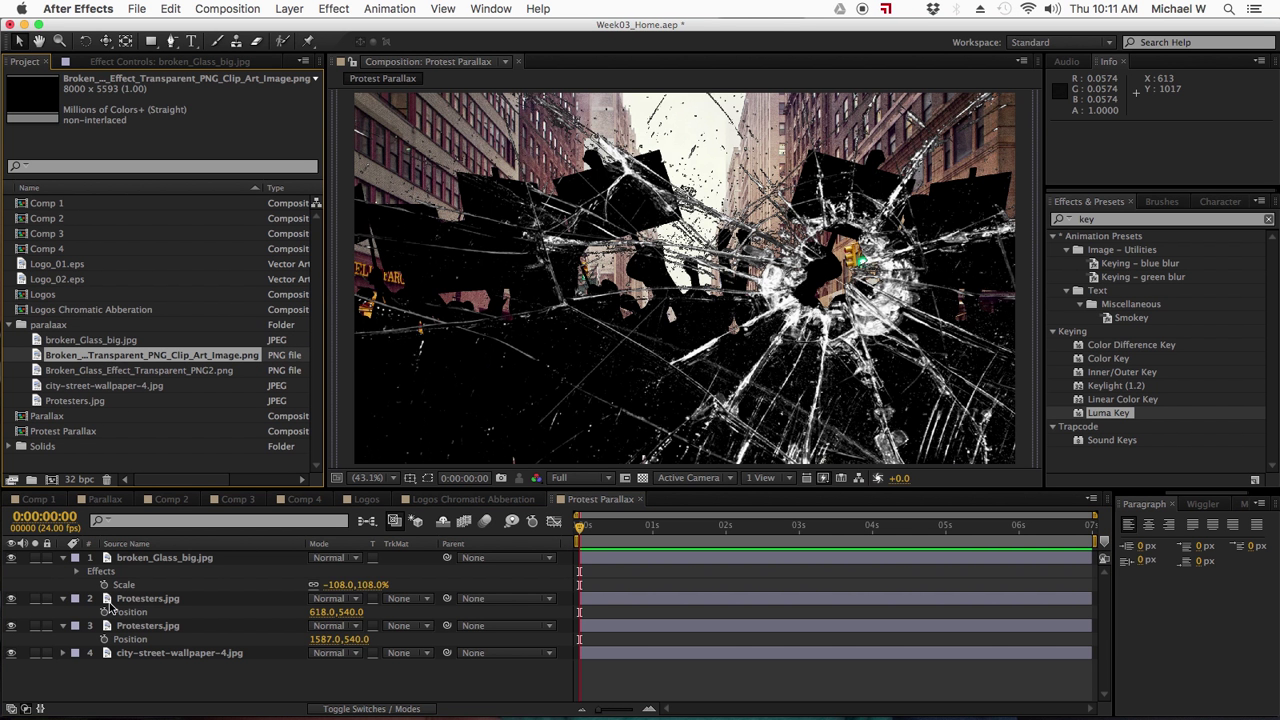
- Add the Broken_Glass_Effect_Transparent_PNG clip art image above the protesters and save the project
{"action": "left_click", "coordinate": [118, 371]}
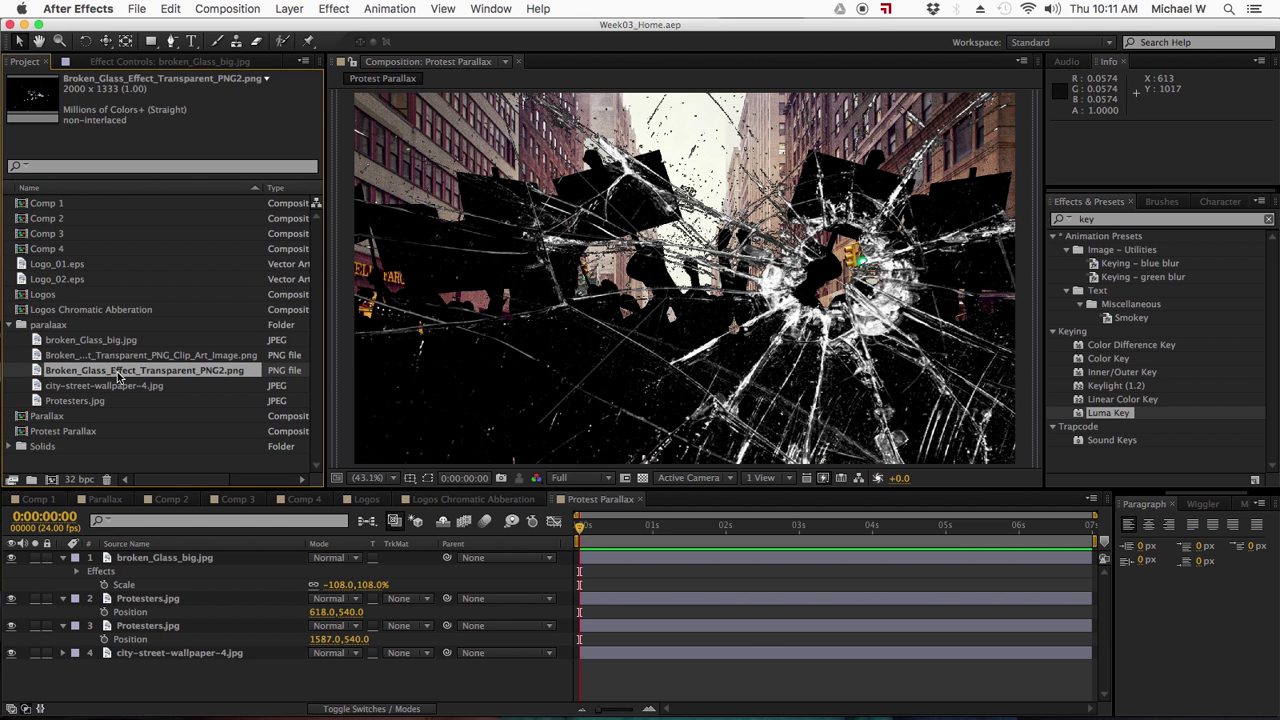
{"action": "left_click", "coordinate": [118, 357]}
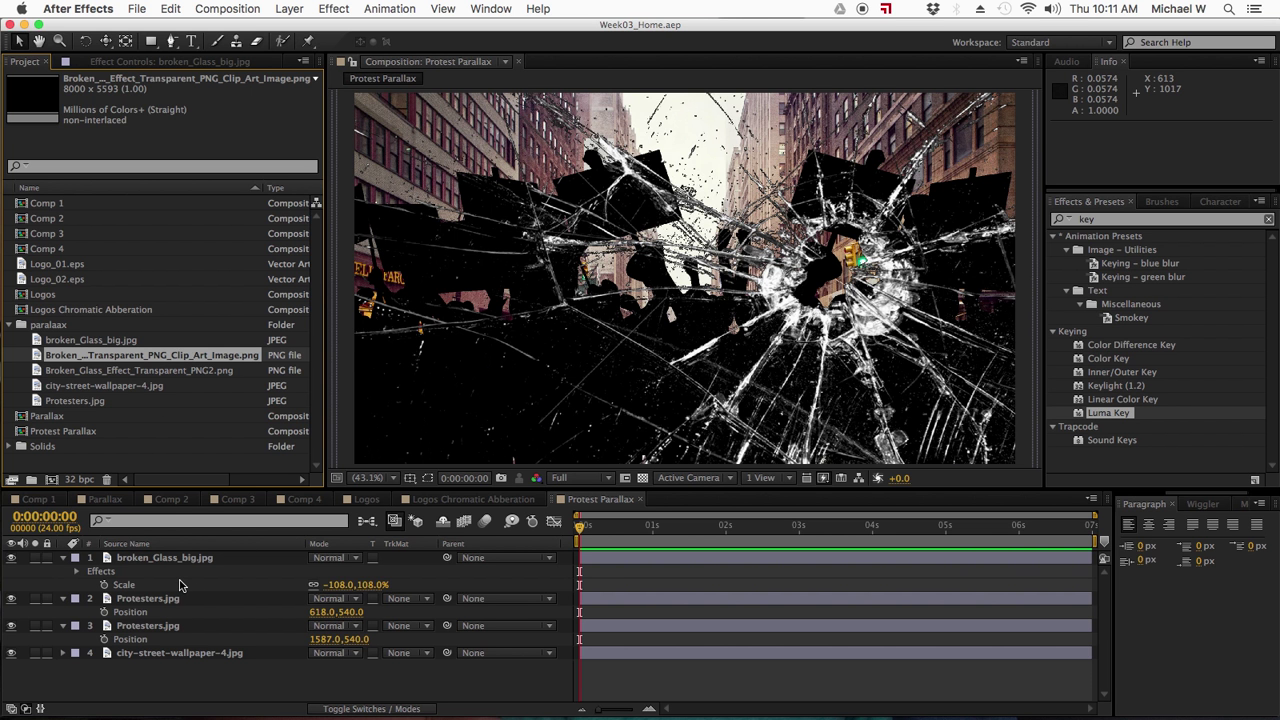
{"action": "left_click_drag", "start_coordinate": [150, 355], "coordinate": [181, 598]}
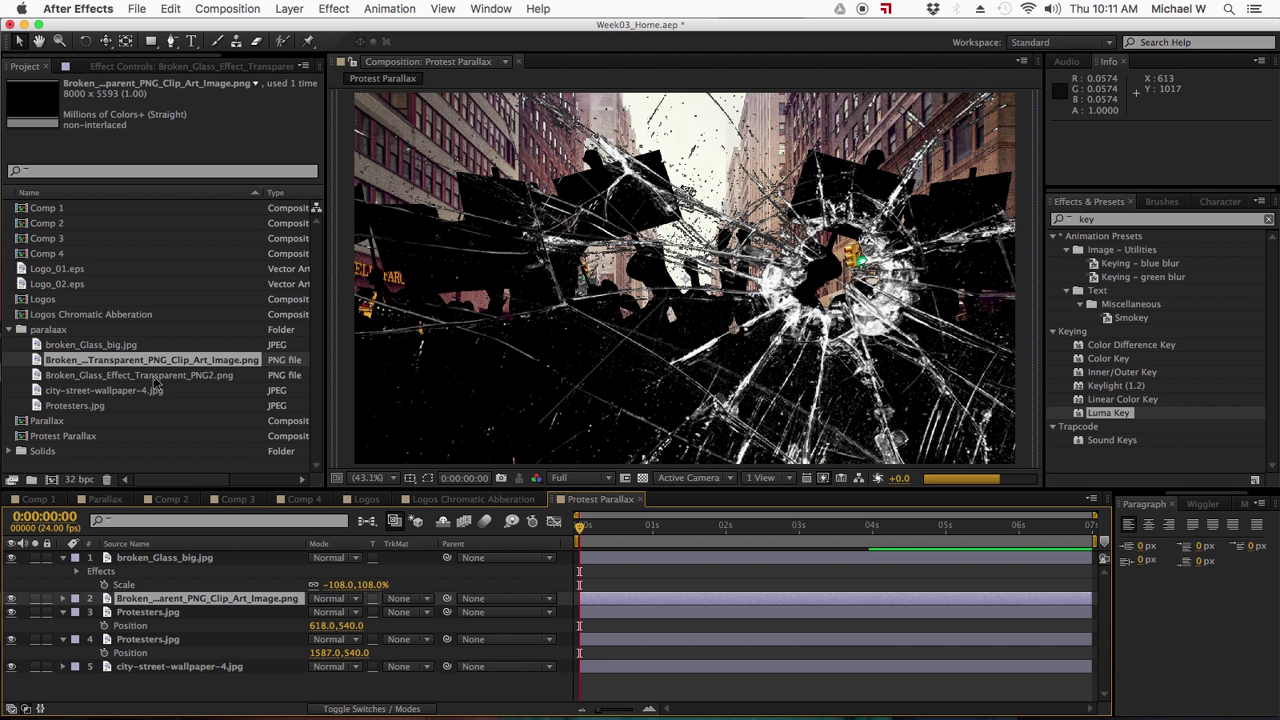
{"action": "left_click_drag", "start_coordinate": [155, 379], "coordinate": [170, 660]}
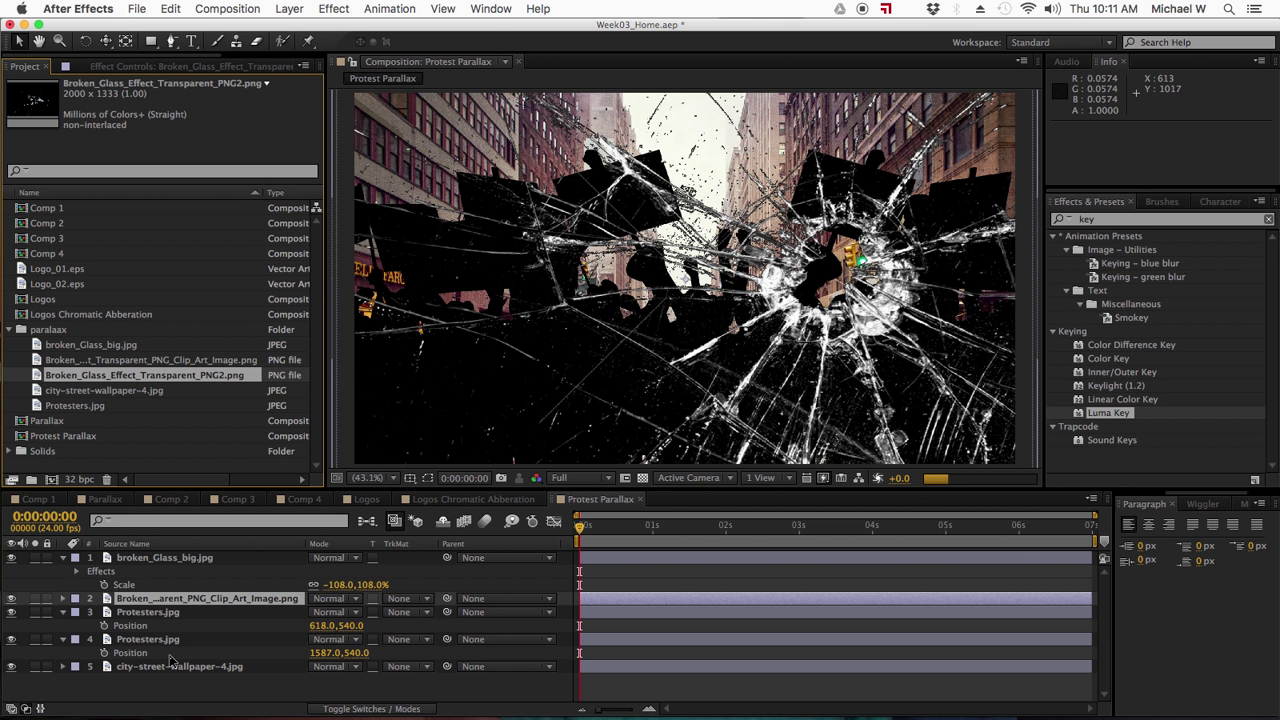
{"action": "left_click", "coordinate": [170, 686]}
{"action": "key", "text": "cmd+s"}
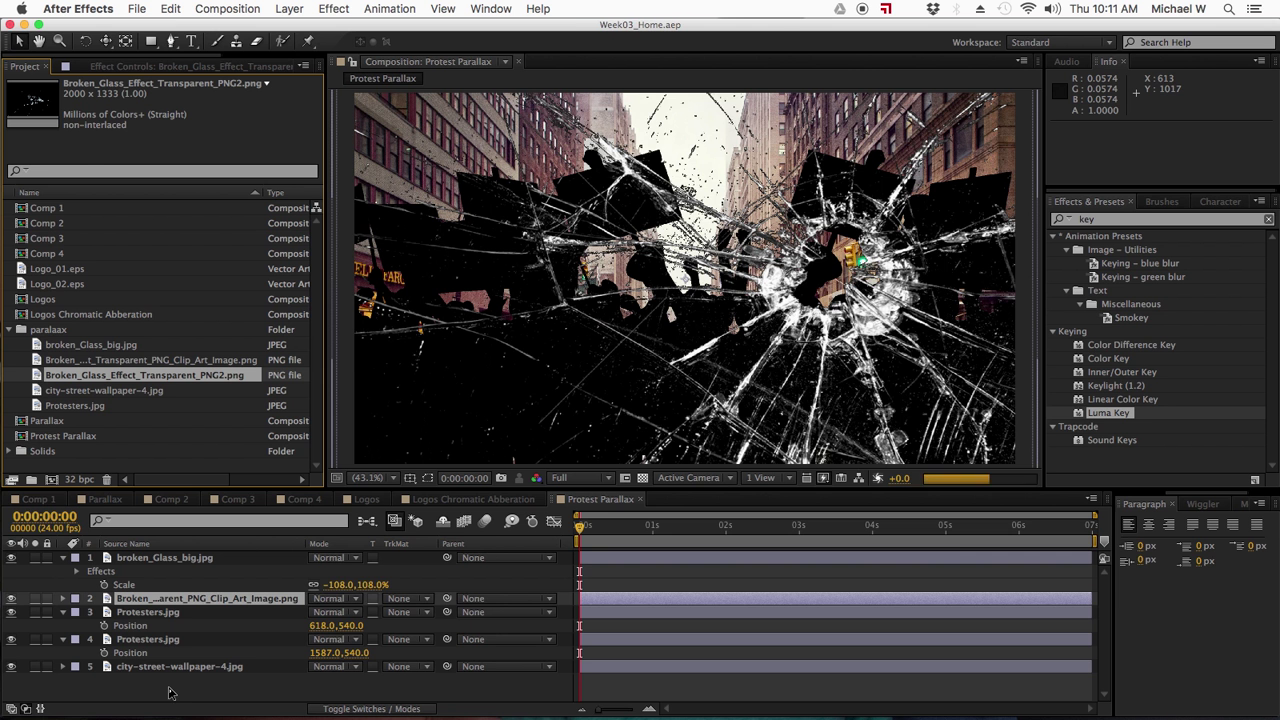
- Collapse all layer properties and widen the Source Name column to show full layer names
{"action": "left_click", "coordinate": [168, 690]}
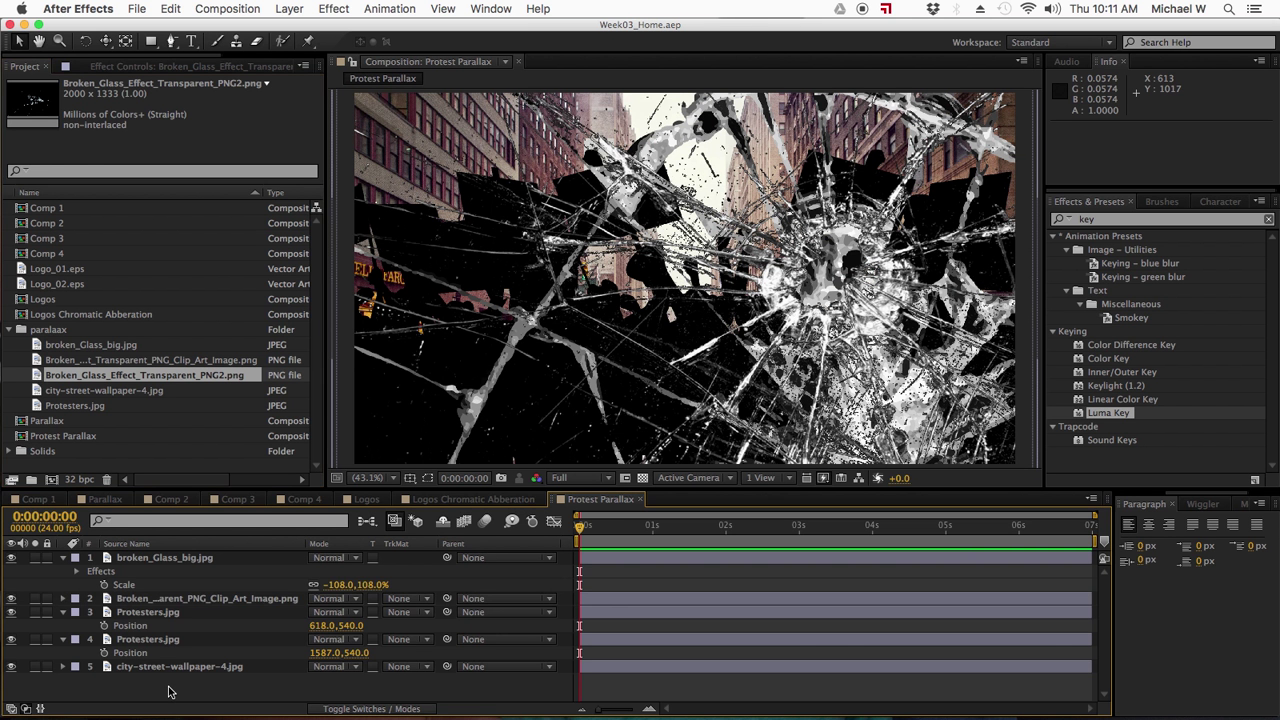
{"action": "key", "text": "u"}
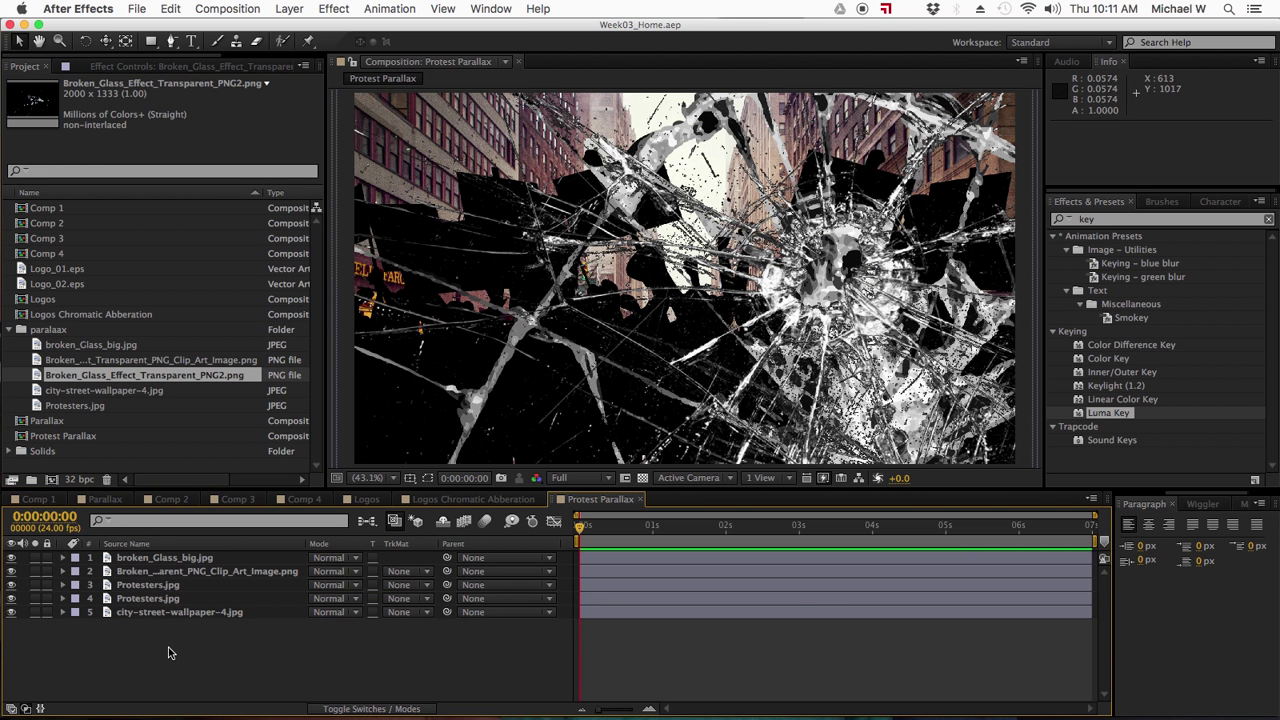
{"action": "left_click_drag", "start_coordinate": [302, 544], "coordinate": [387, 544]}
{"action": "left_click", "coordinate": [155, 564]}
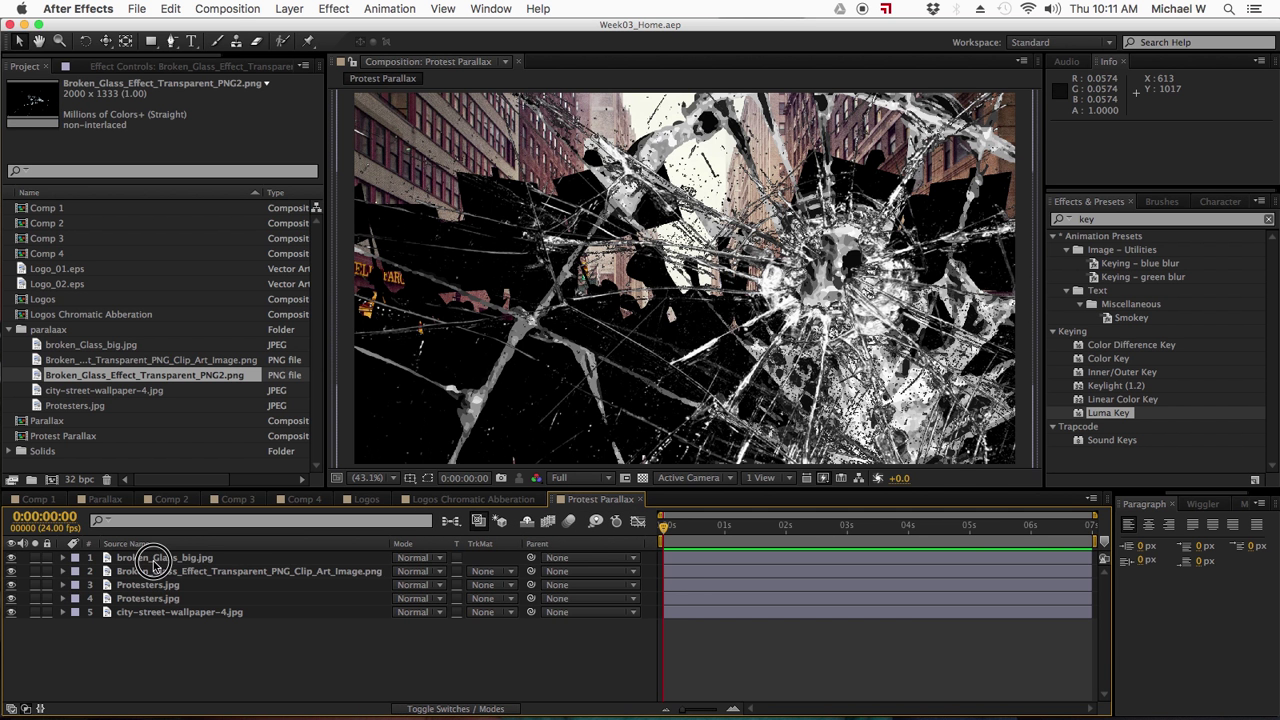
{"action": "left_click", "coordinate": [155, 574]}
{"action": "left_click", "coordinate": [151, 587]}
{"action": "left_click", "coordinate": [148, 600]}
{"action": "left_click", "coordinate": [145, 613]}
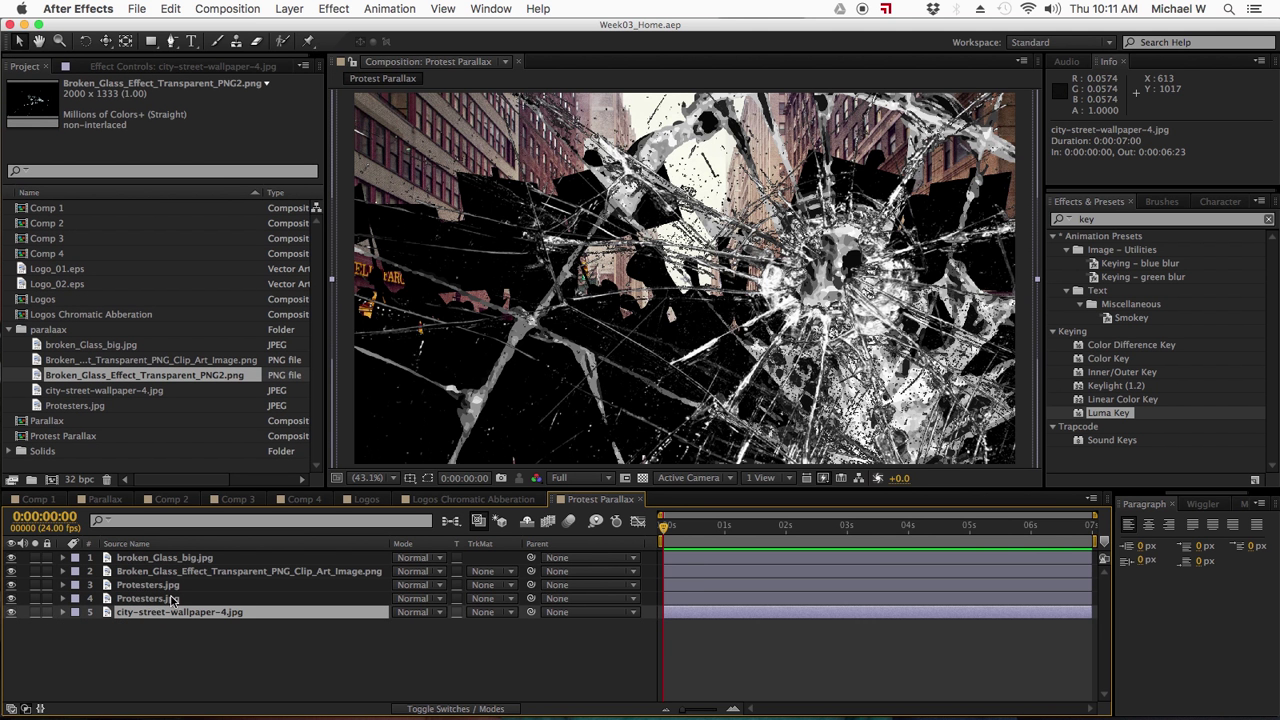
- Insert Broken_Glass_Effect_Transparent_PNG2.png just above city-street-wallpaper-4.jpg as layer 5, and save the project
{"action": "left_click", "coordinate": [167, 575]}
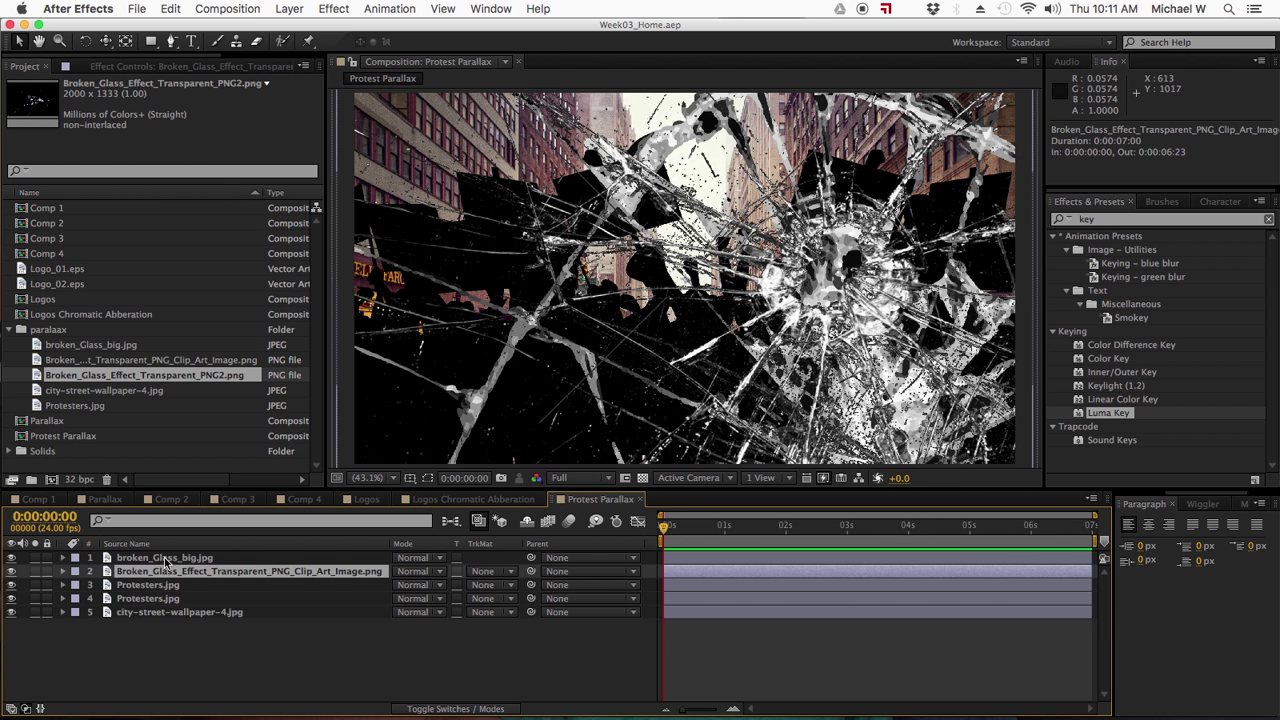
{"action": "left_click", "coordinate": [165, 559]}
{"action": "left_click_drag", "start_coordinate": [88, 370], "coordinate": [178, 612]}
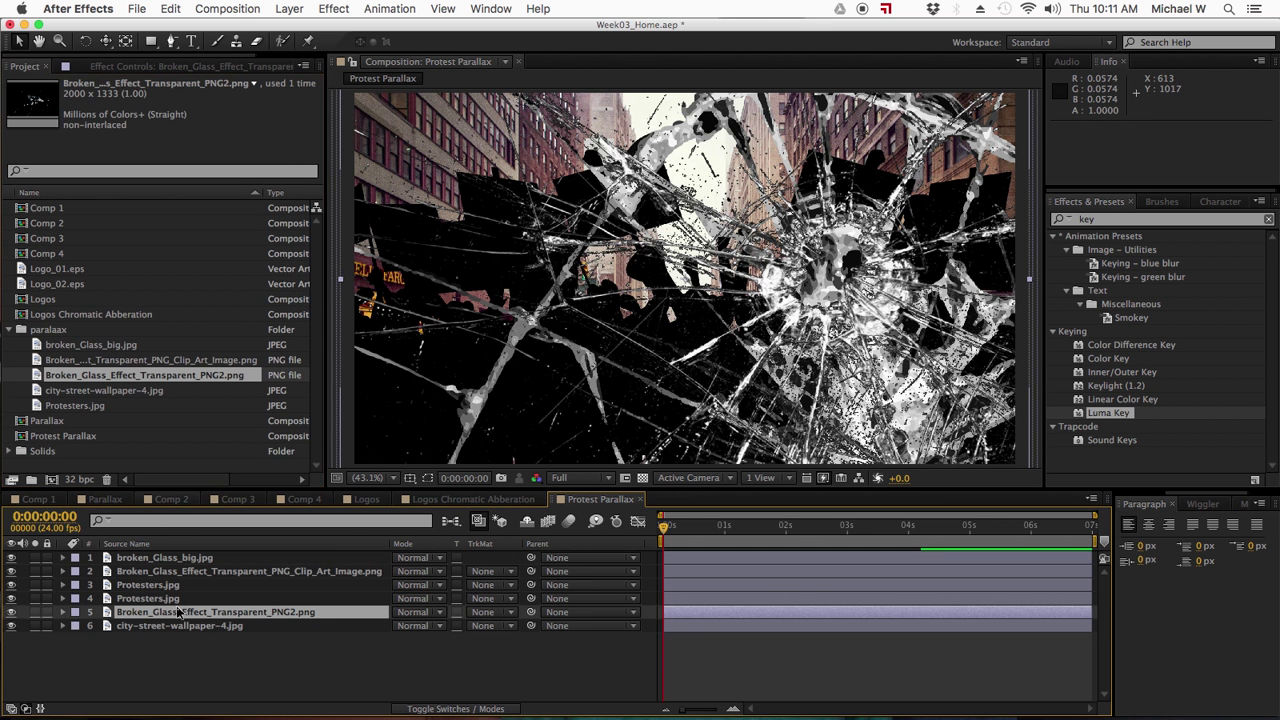
{"action": "left_click", "coordinate": [175, 658]}
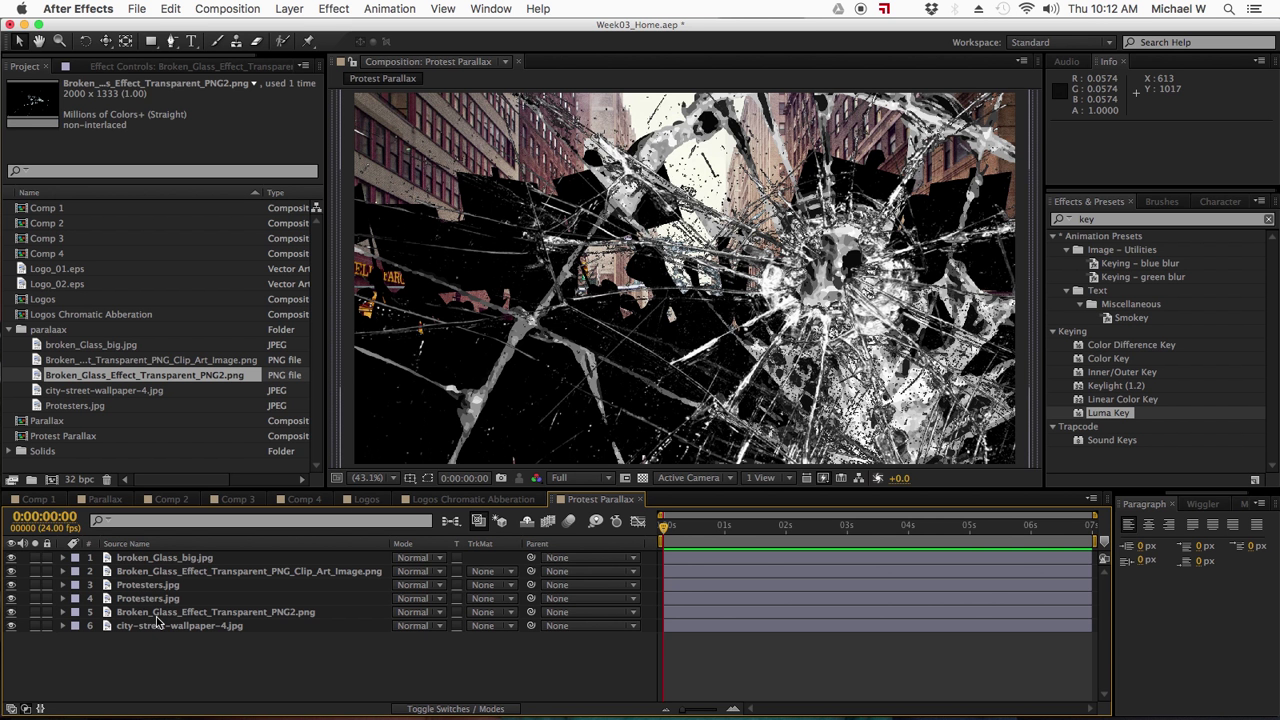
{"action": "key", "text": "super+s"}
{"action": "left_click", "coordinate": [190, 42]}
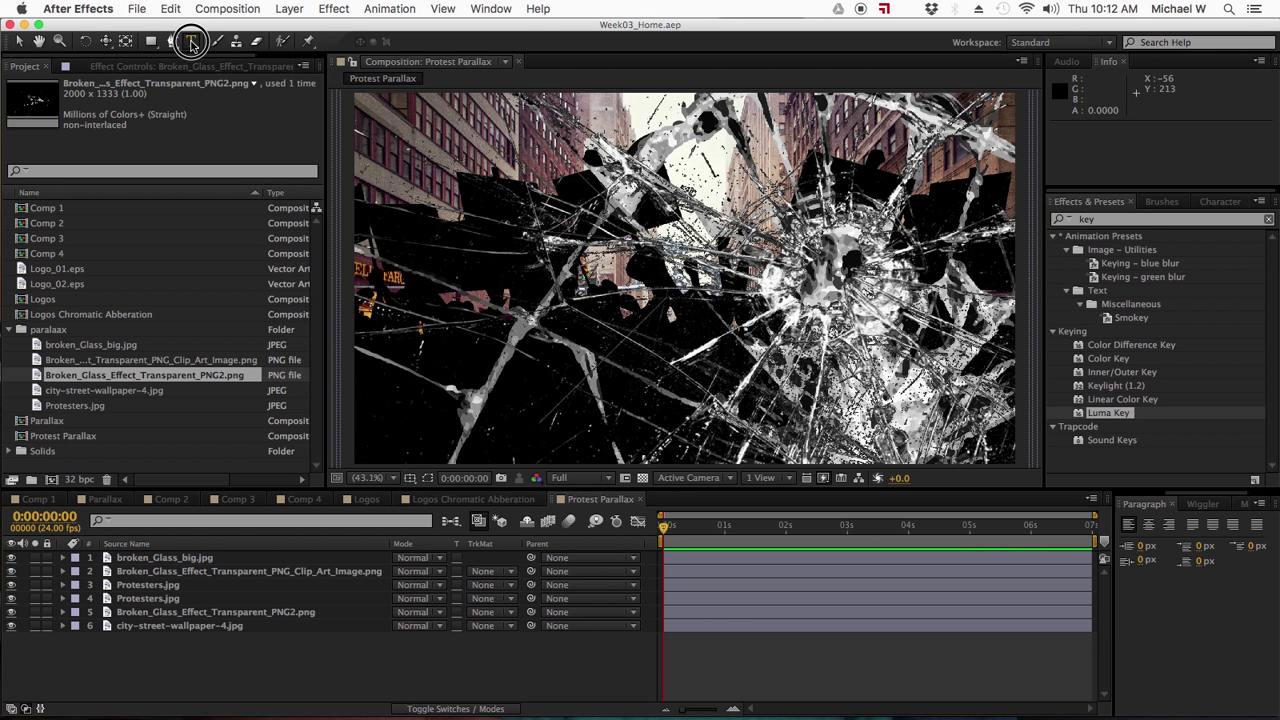
- Create a text layer reading 'PROTESTS IN CITY' in the upper part of the comp
{"action": "left_click", "coordinate": [485, 258]}
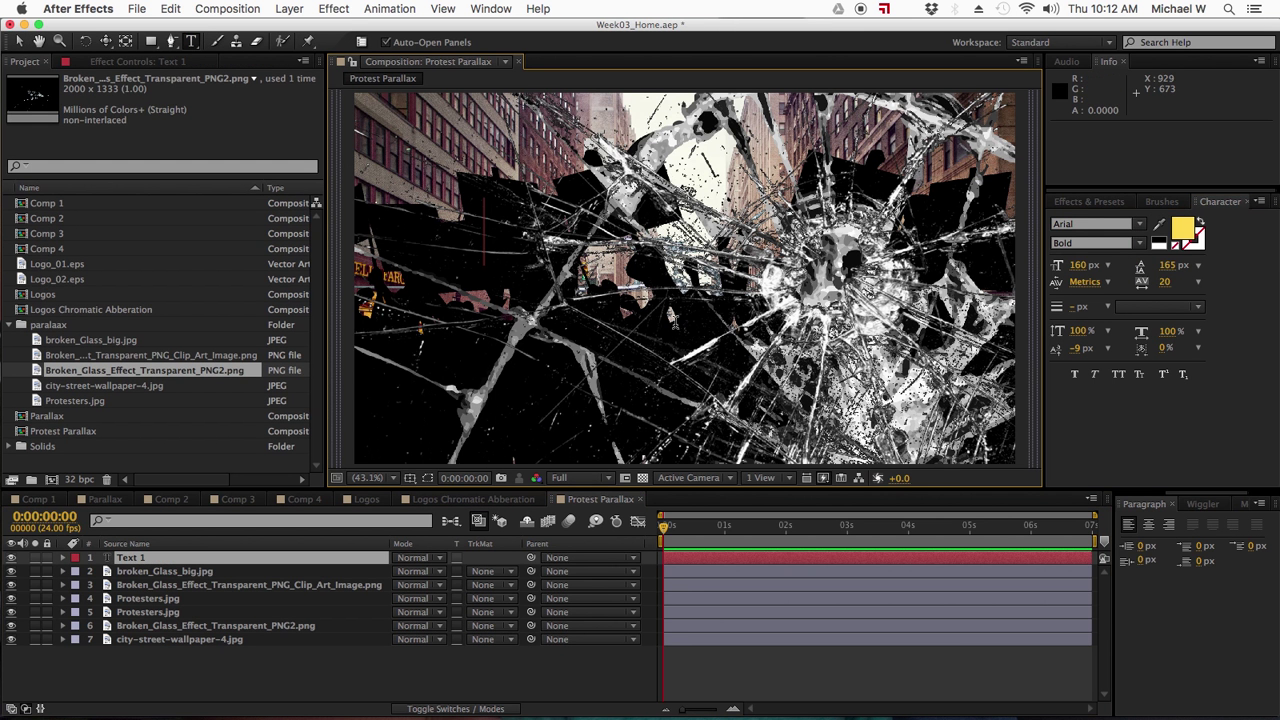
{"action": "type", "text": "P"}
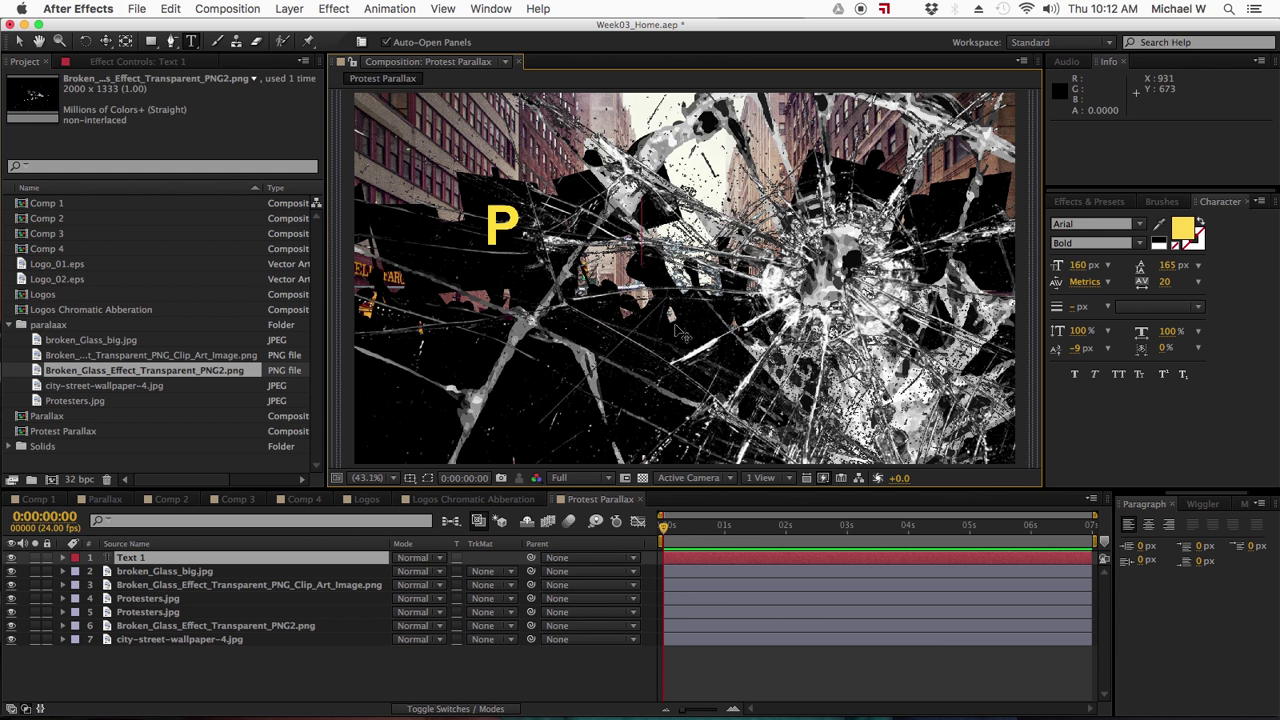
{"action": "type", "text": "ROTETS"}
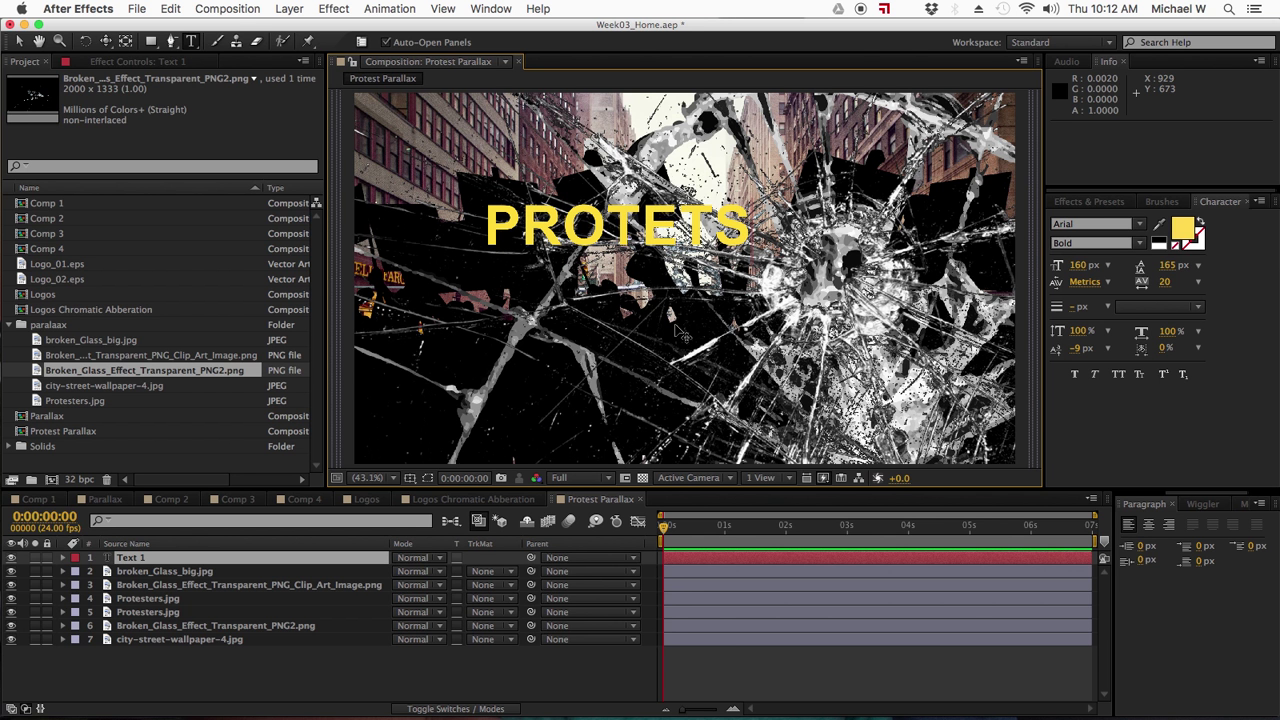
{"action": "key", "text": "BackSpace"}
{"action": "key", "text": "BackSpace"}
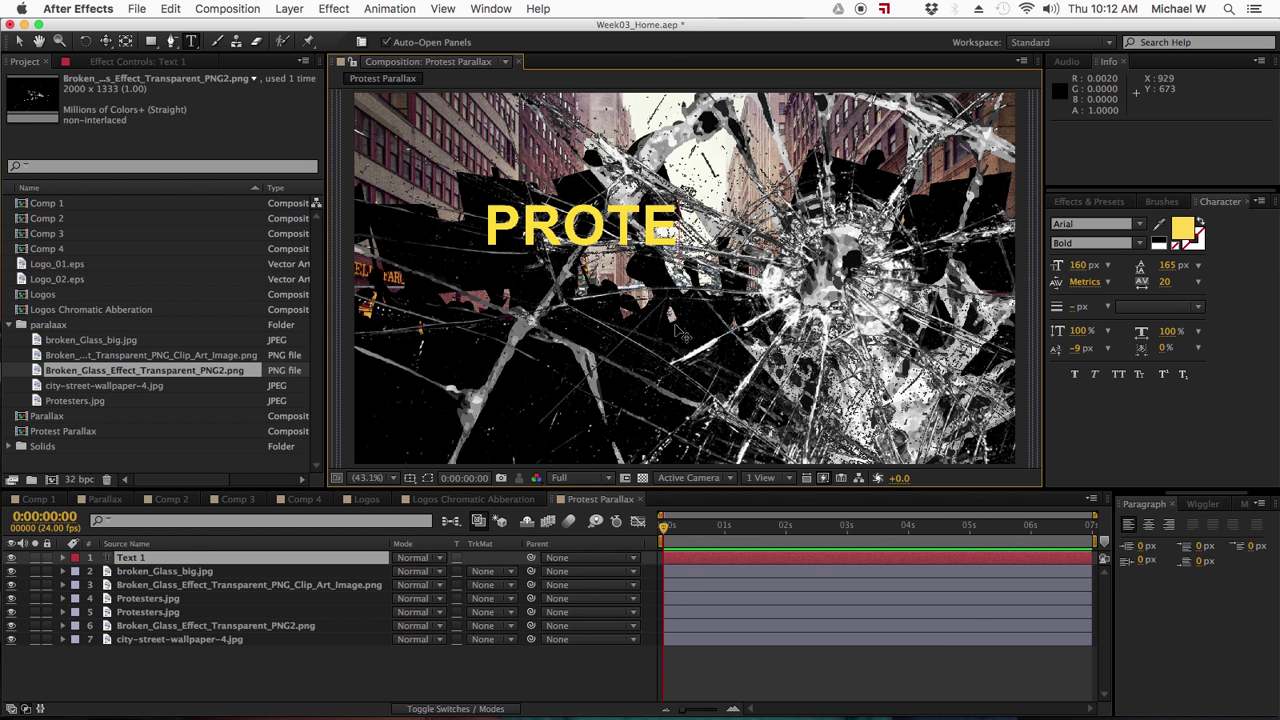
{"action": "type", "text": "ST"}
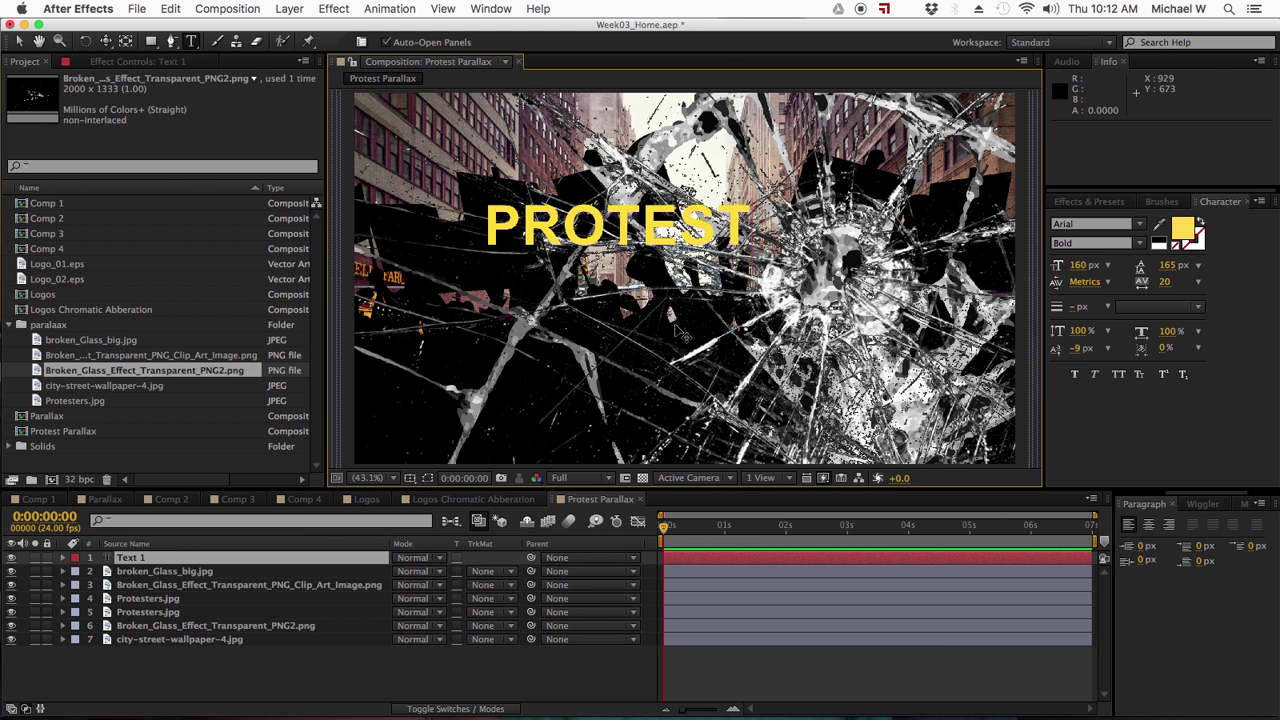
{"action": "type", "text": "S"}
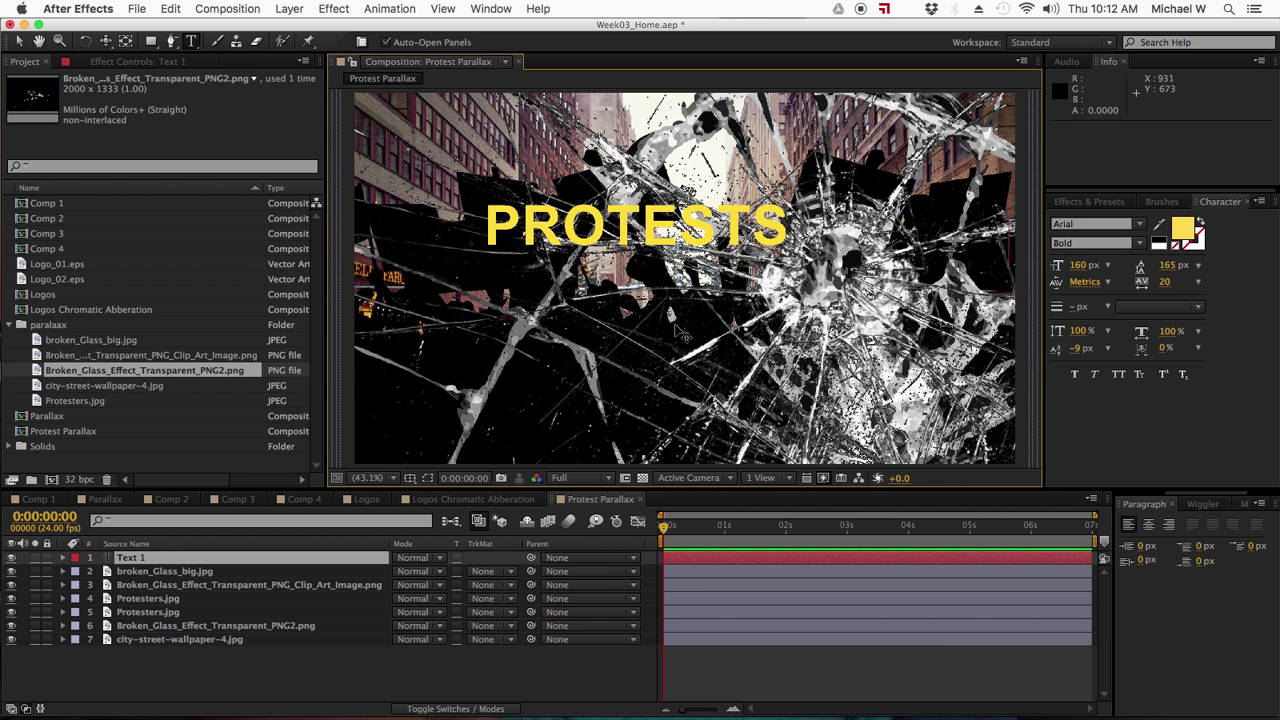
{"action": "type", "text": " IN CITY"}
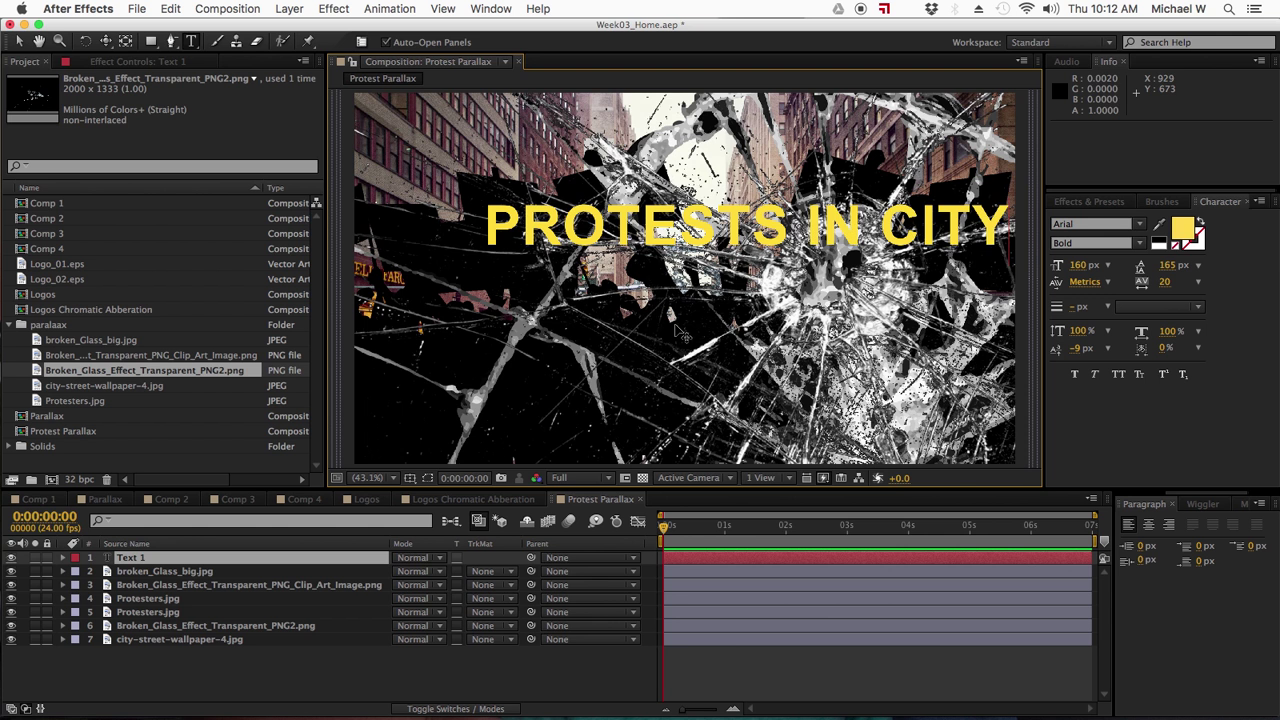
{"action": "left_click", "coordinate": [16, 43]}
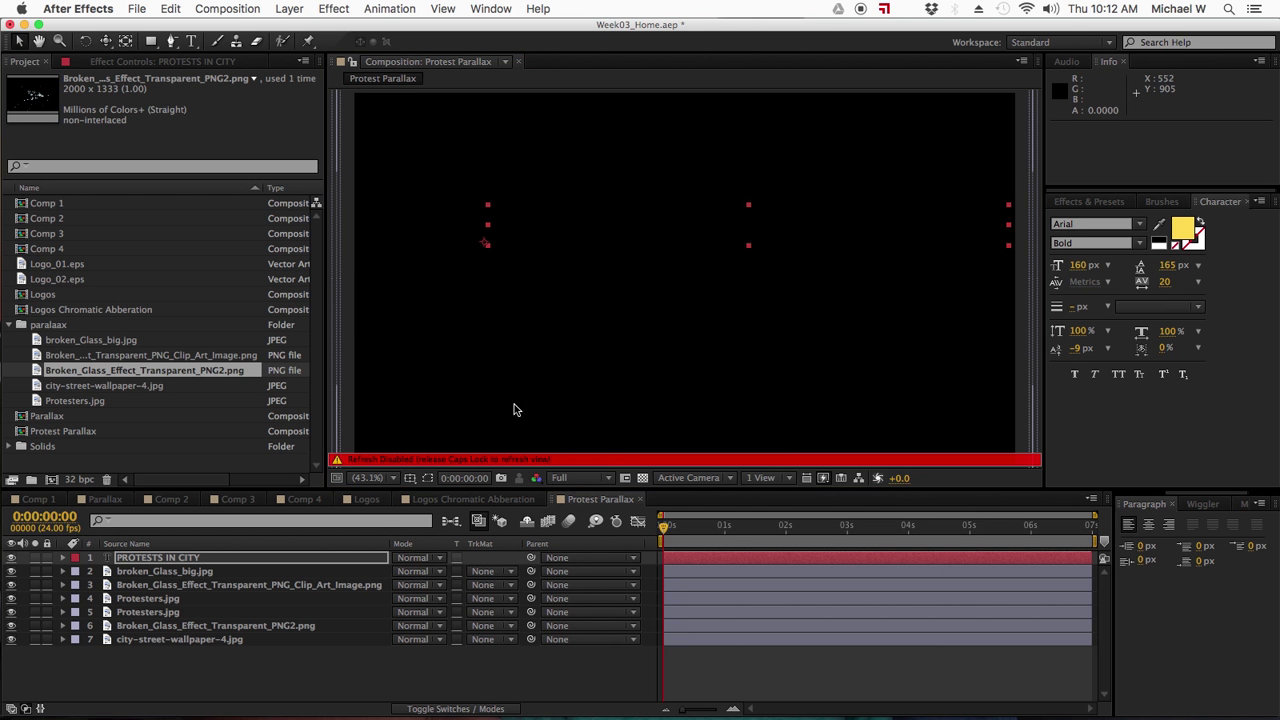
- Shift the title left and slightly up, make it black, and save
{"action": "key", "text": "Caps_Lock"}
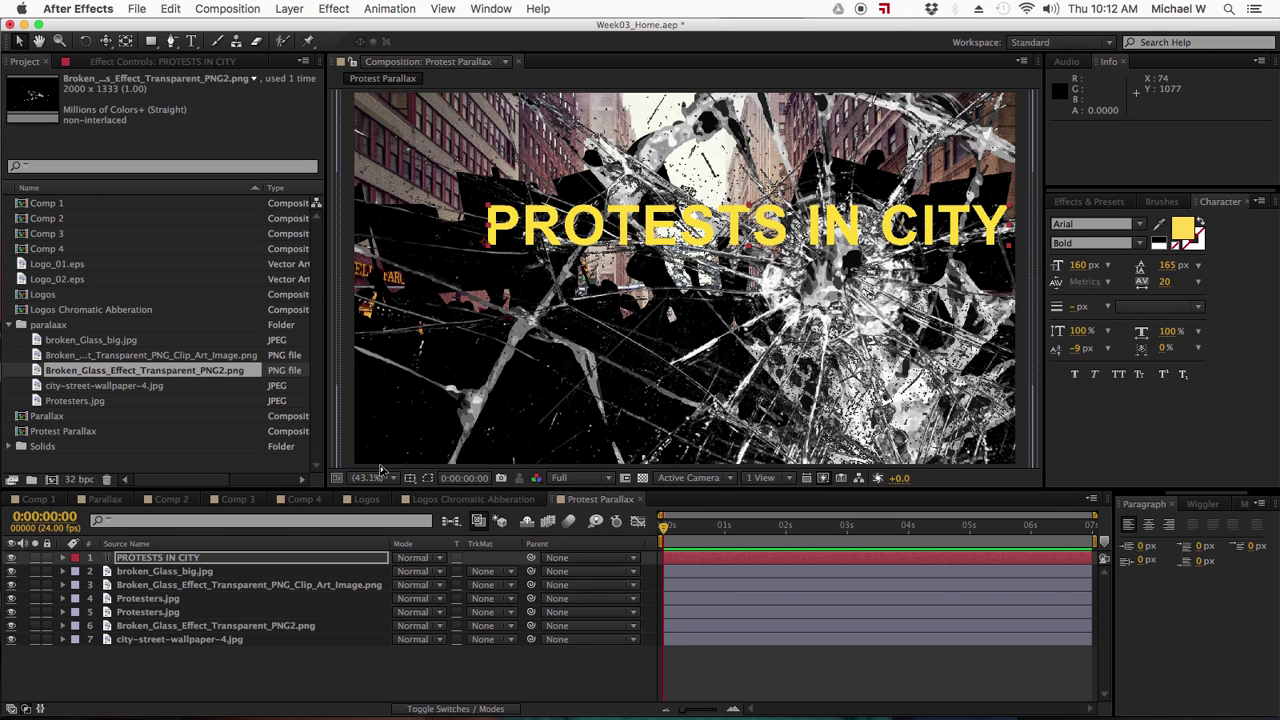
{"action": "left_click_drag", "start_coordinate": [571, 238], "coordinate": [492, 228]}
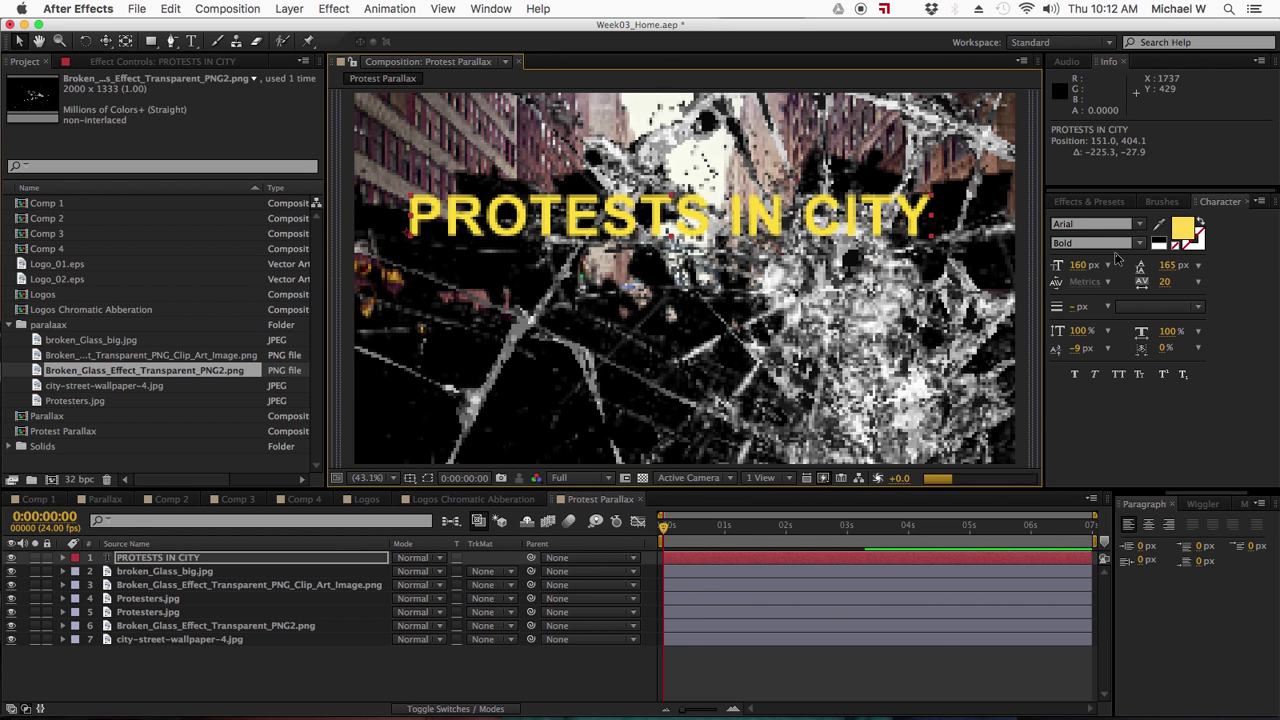
{"action": "left_click", "coordinate": [1159, 242]}
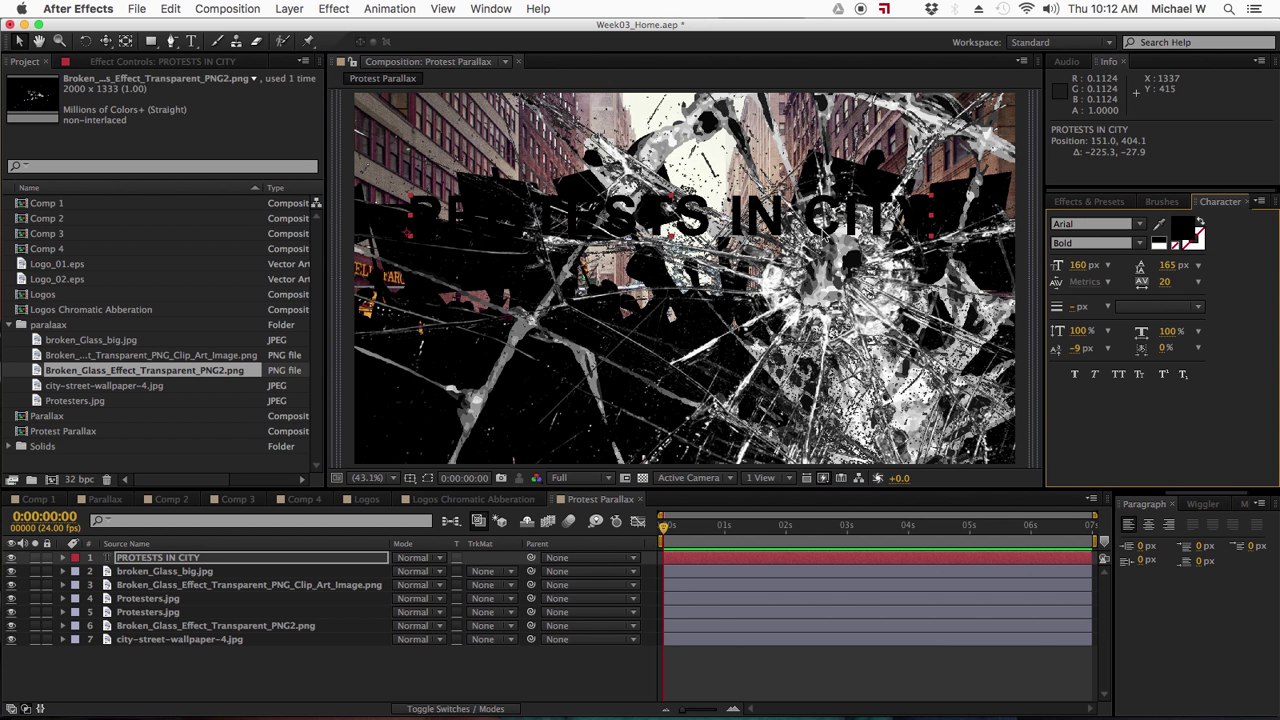
{"action": "left_click", "coordinate": [447, 660]}
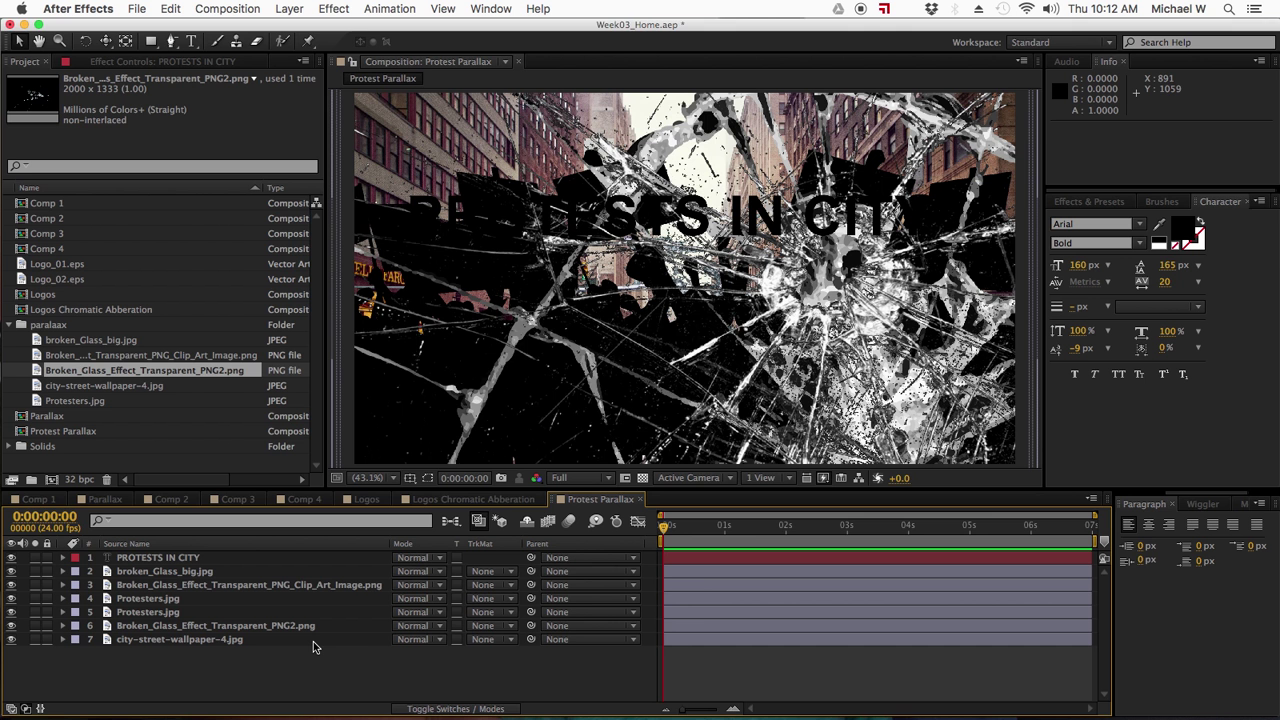
{"action": "key", "text": "super+s"}
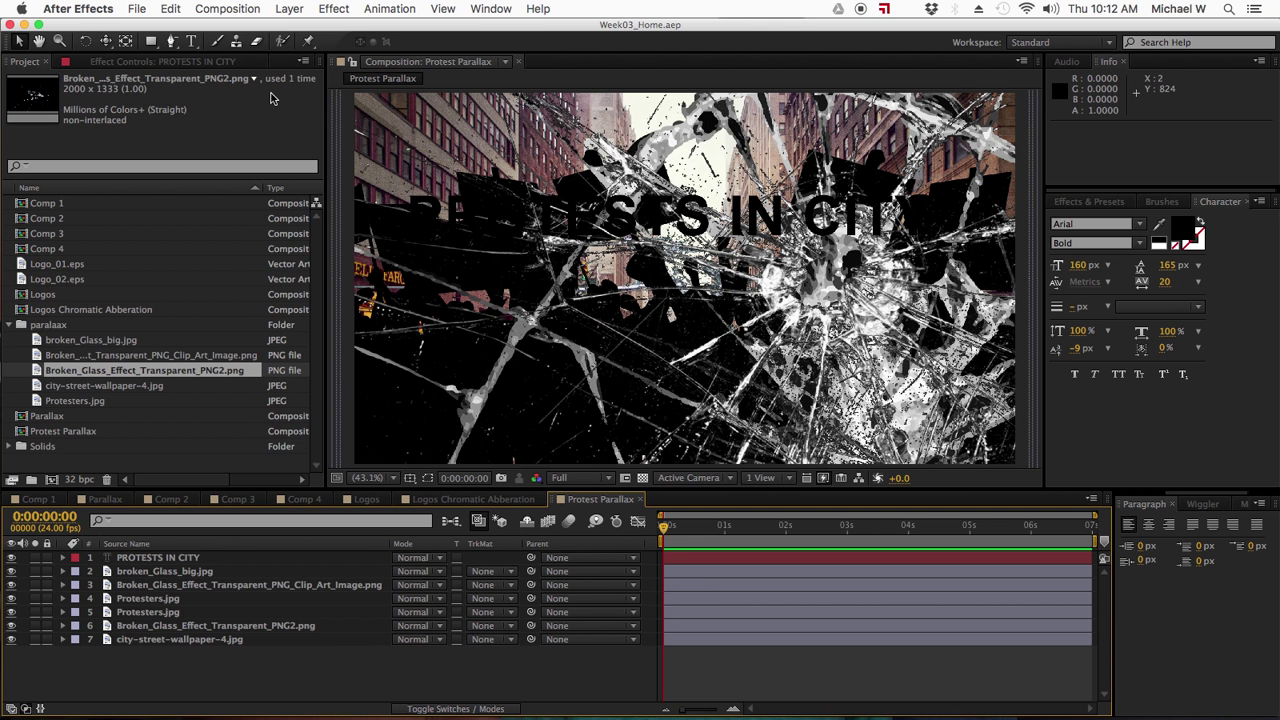
- Add Camera 1 to the comp using the 35mm preset
{"action": "left_click", "coordinate": [288, 8]}
{"action": "mouse_move", "coordinate": [300, 28]}
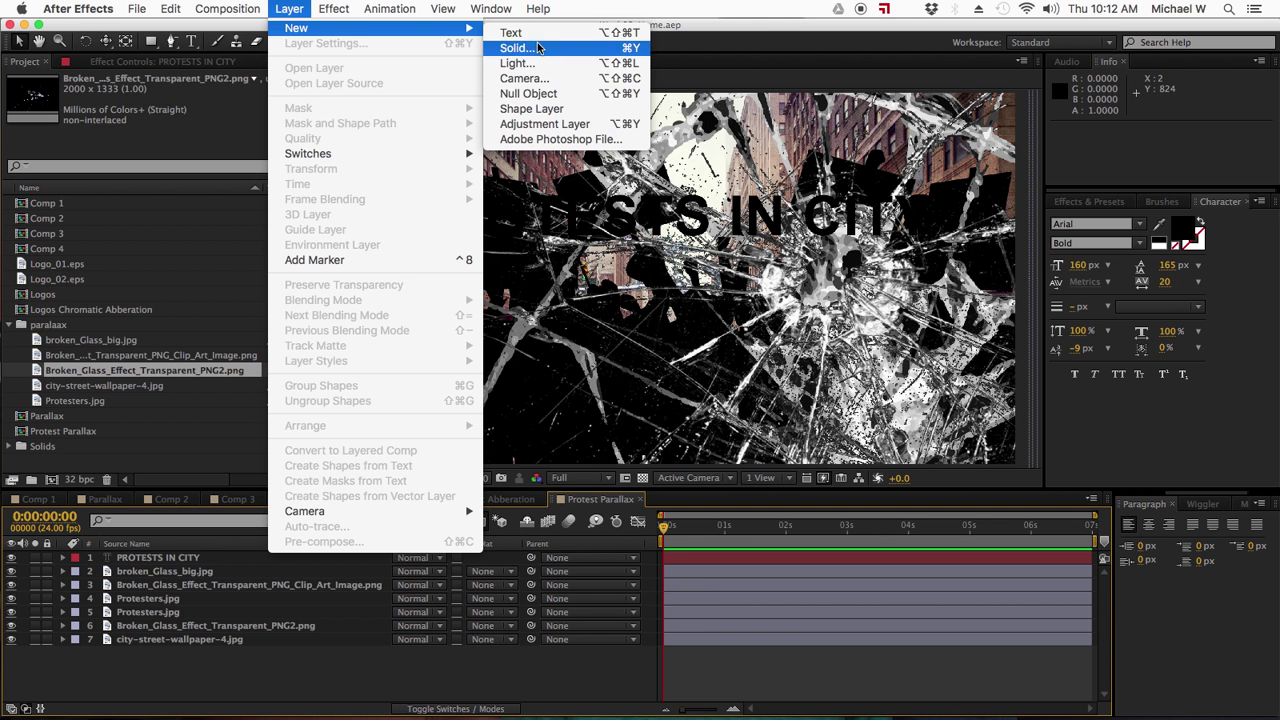
{"action": "left_click", "coordinate": [560, 79]}
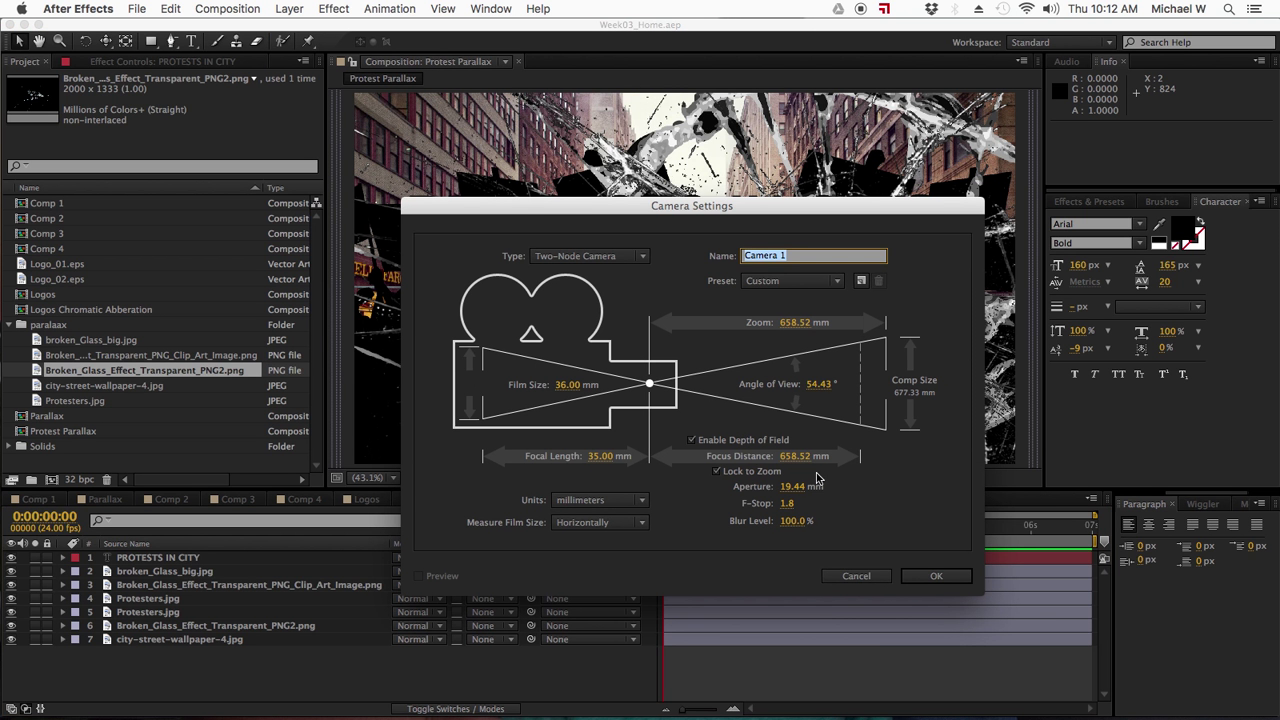
{"action": "left_click", "coordinate": [799, 281]}
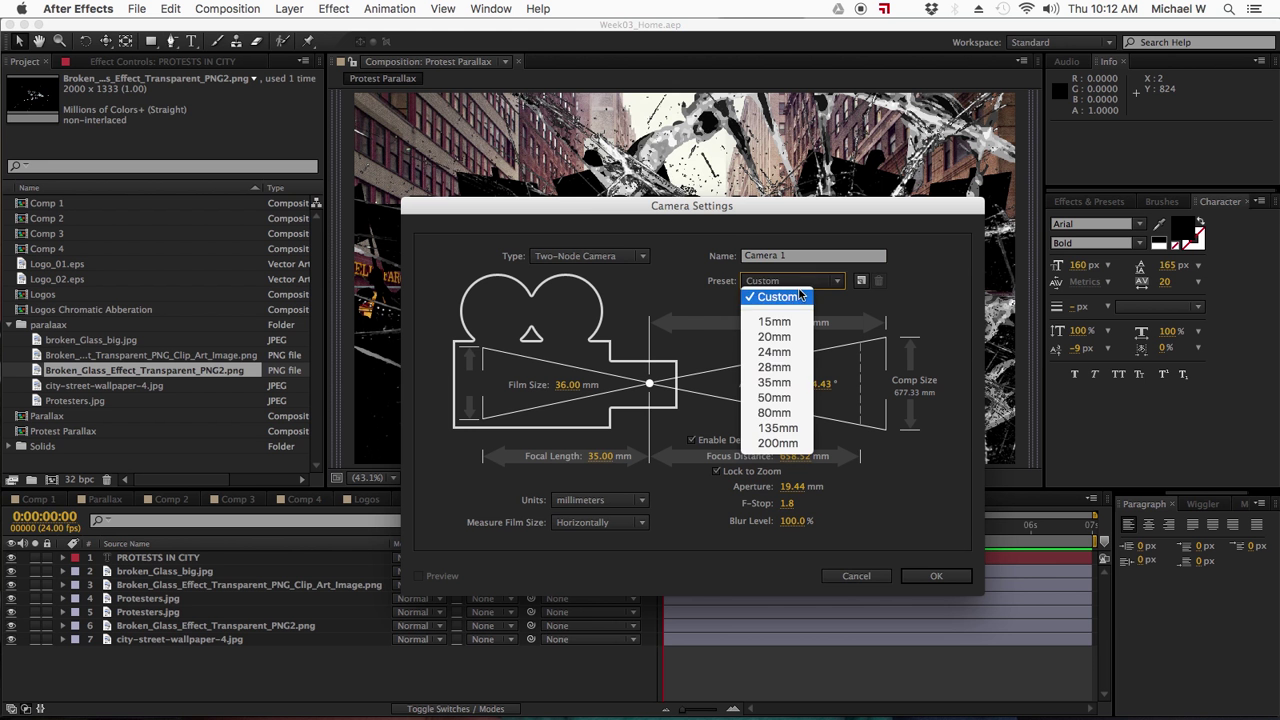
{"action": "left_click", "coordinate": [786, 388]}
{"action": "left_click", "coordinate": [936, 579]}
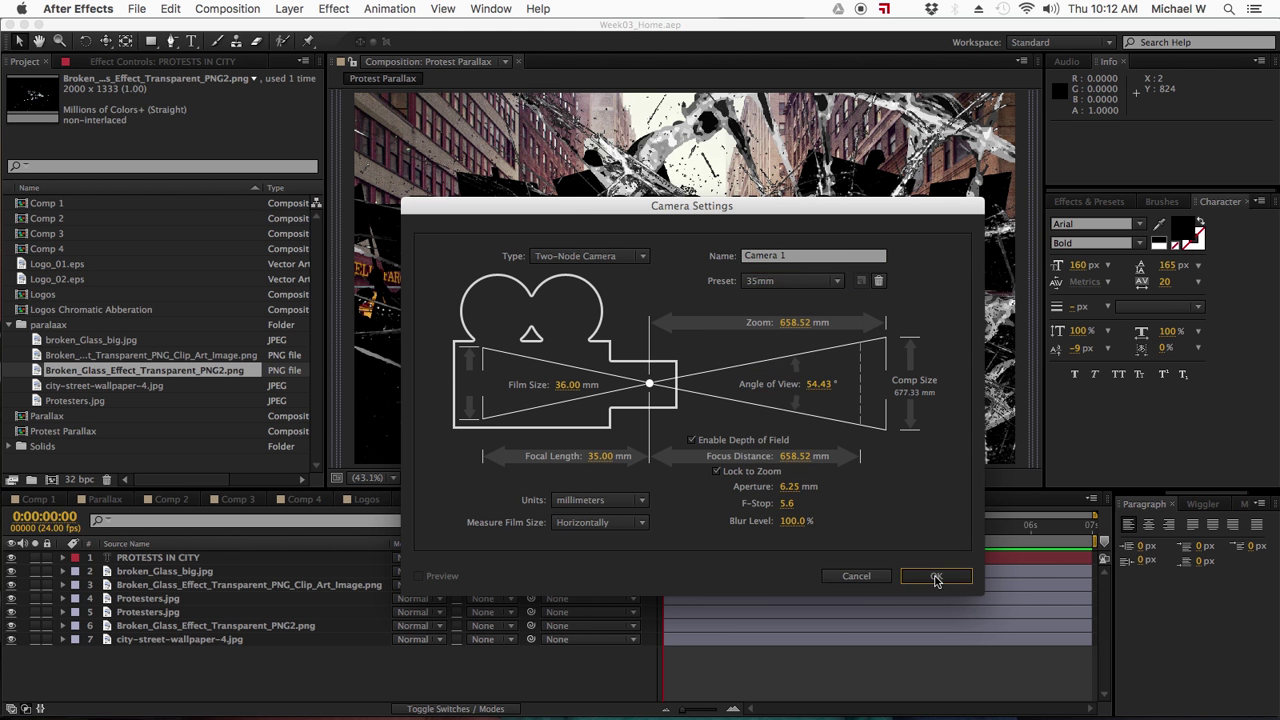
- Add Light 1, a spot light, with its default settings
{"action": "left_click", "coordinate": [286, 8]}
{"action": "mouse_move", "coordinate": [290, 27]}
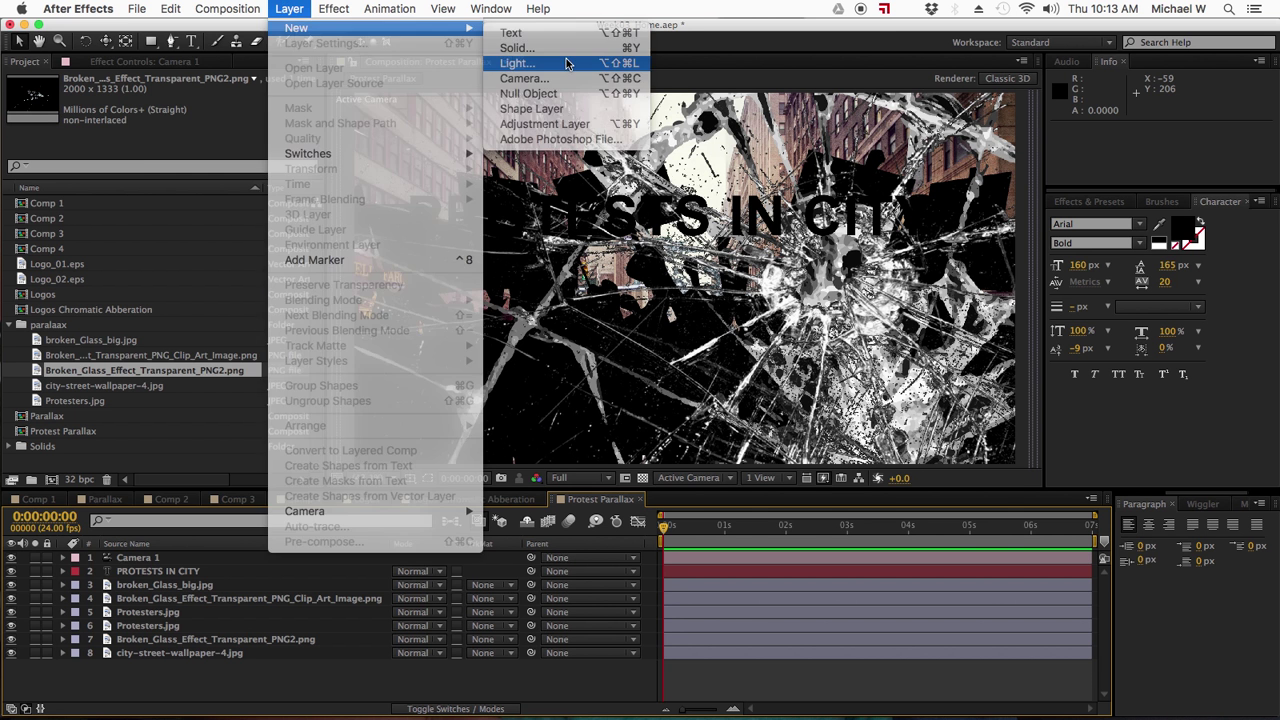
{"action": "left_click", "coordinate": [566, 63]}
{"action": "left_click", "coordinate": [367, 548]}
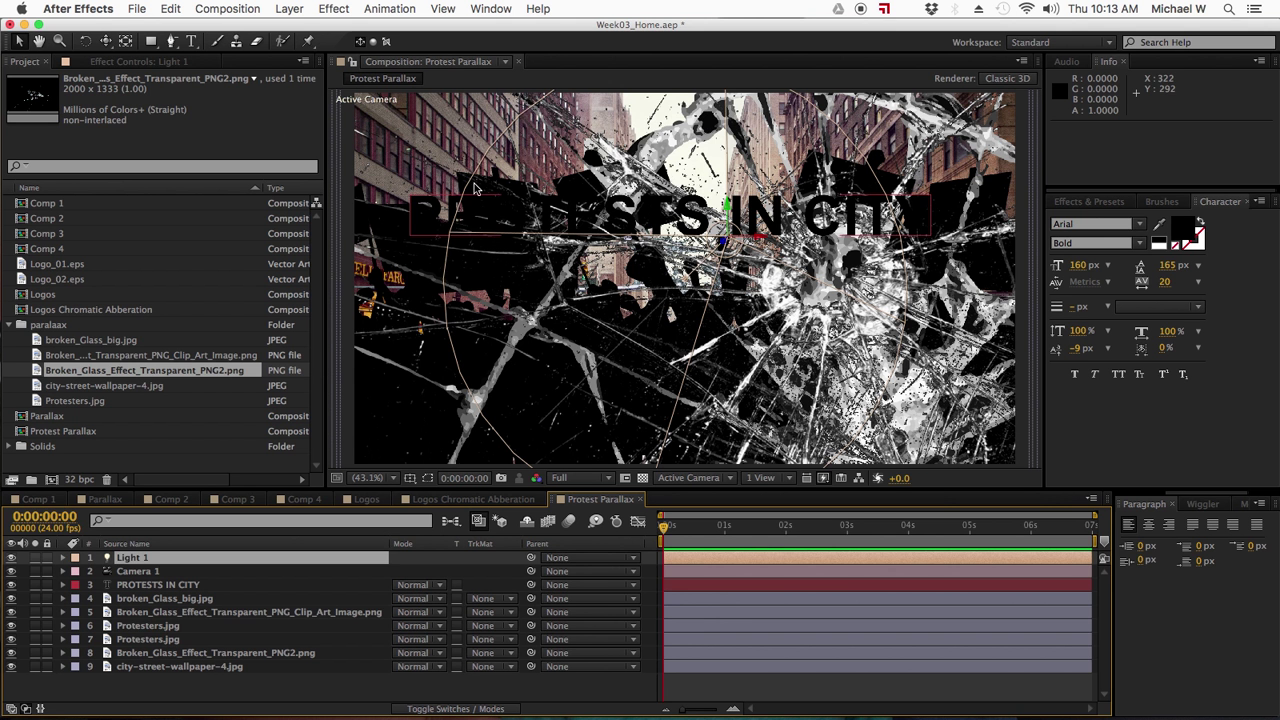
{"action": "left_click", "coordinate": [340, 690]}
{"action": "left_click", "coordinate": [137, 627]}
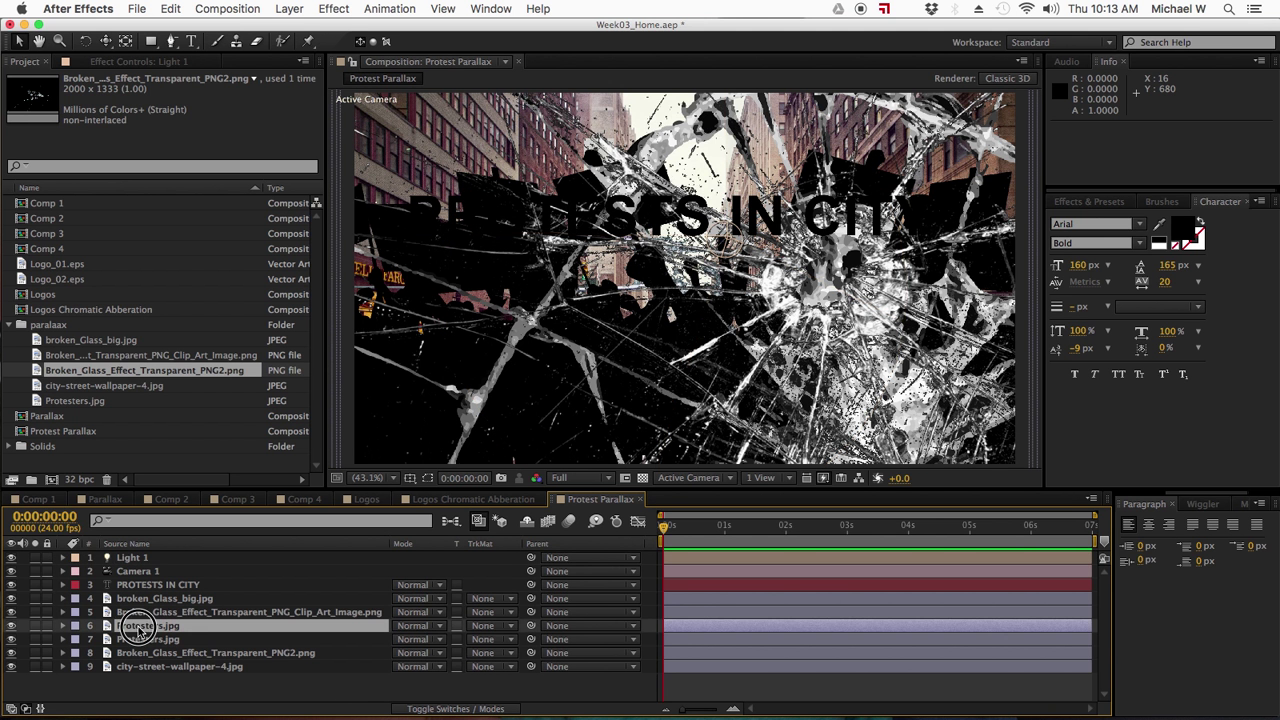
- Apply a Tint effect to the upper Protesters.jpg layer, mapping black to red
{"action": "left_click", "coordinate": [1080, 200]}
{"action": "left_click", "coordinate": [1098, 221]}
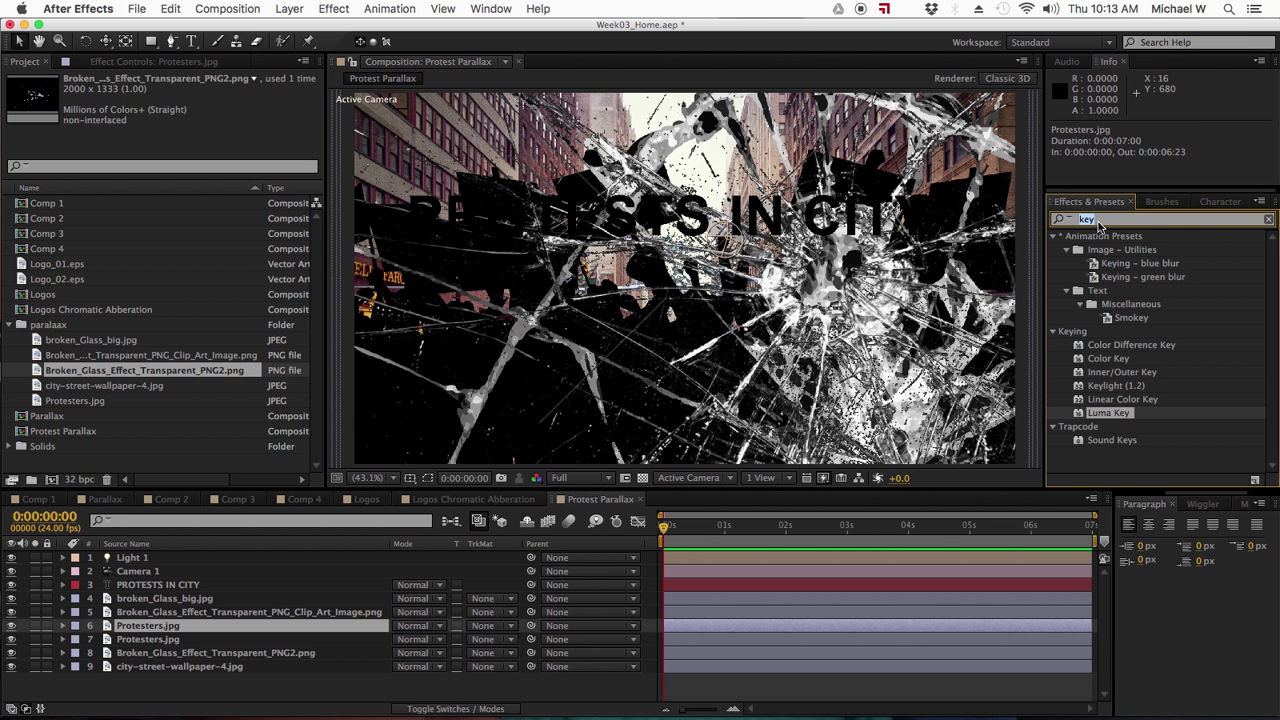
{"action": "type", "text": "tint"}
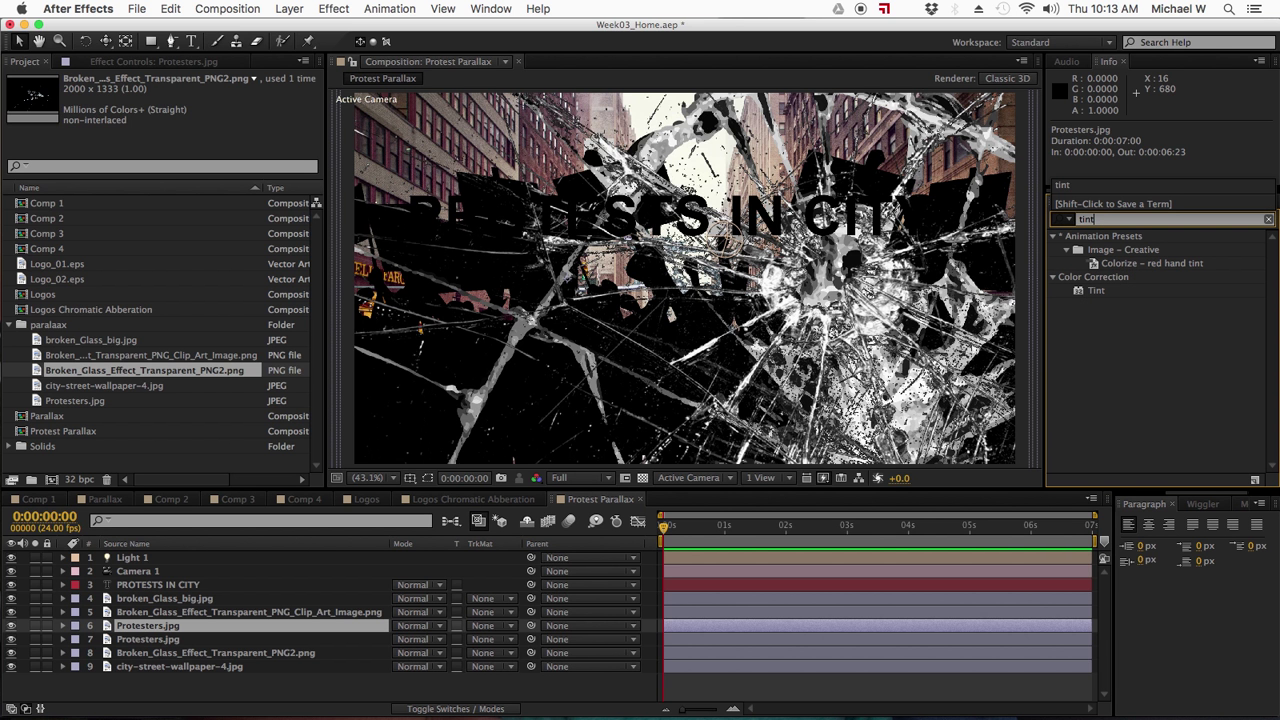
{"action": "left_click", "coordinate": [1078, 291]}
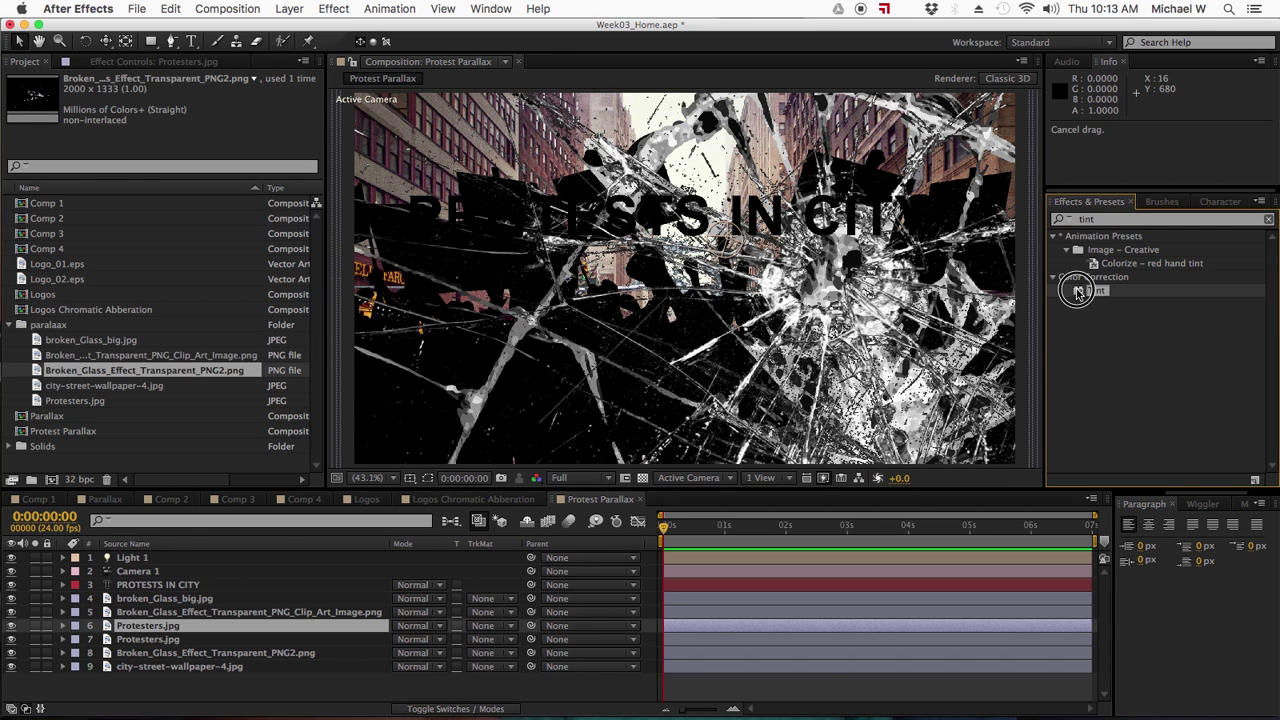
{"action": "double_click", "coordinate": [1078, 291]}
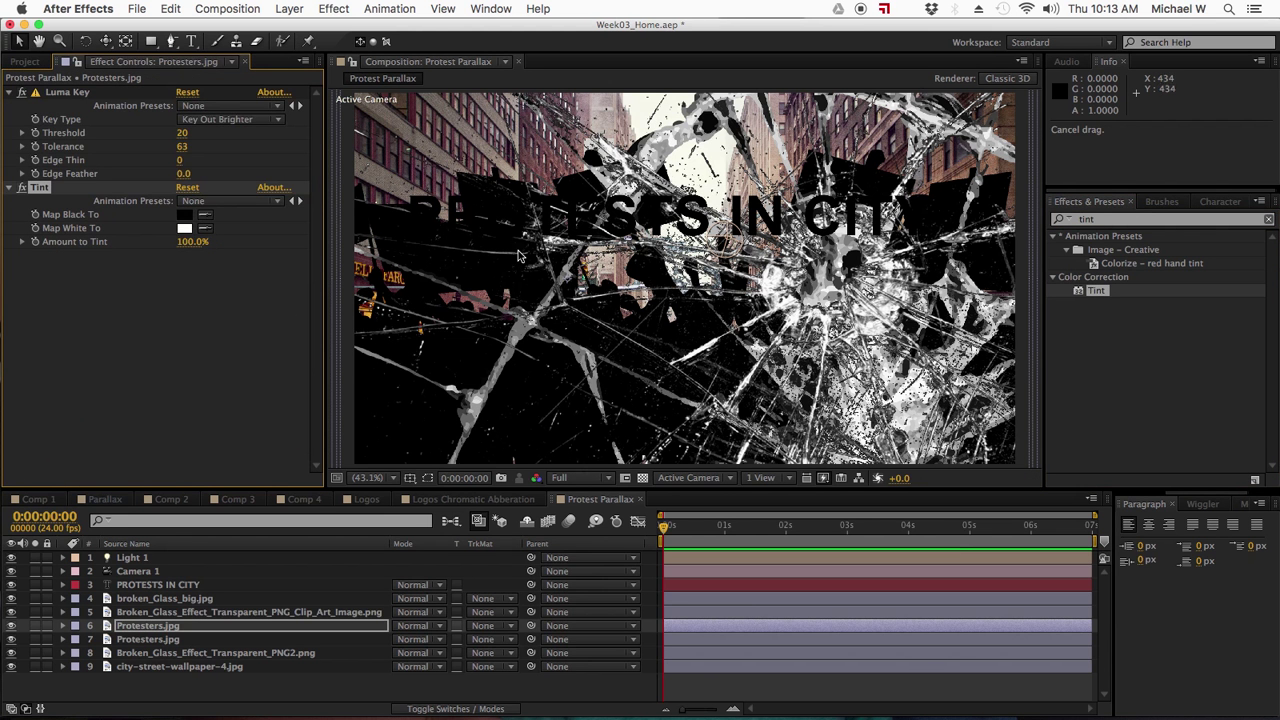
{"action": "left_click", "coordinate": [183, 222]}
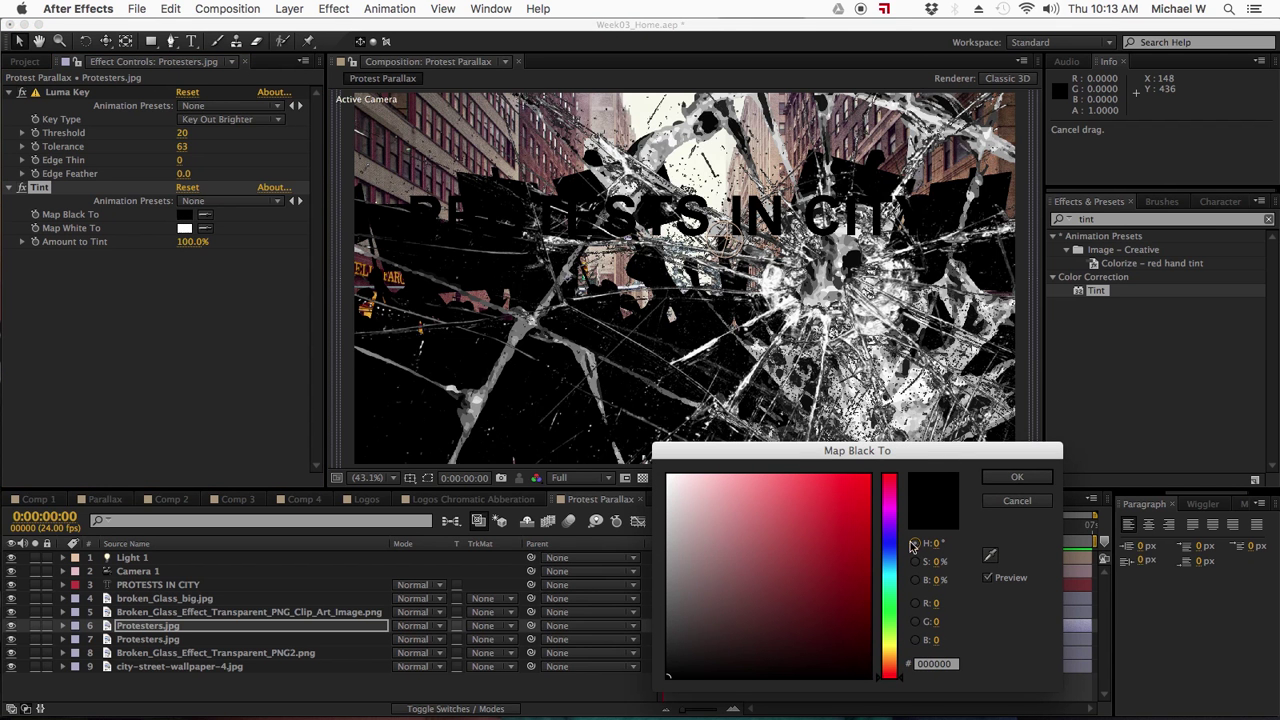
{"action": "left_click", "coordinate": [874, 529]}
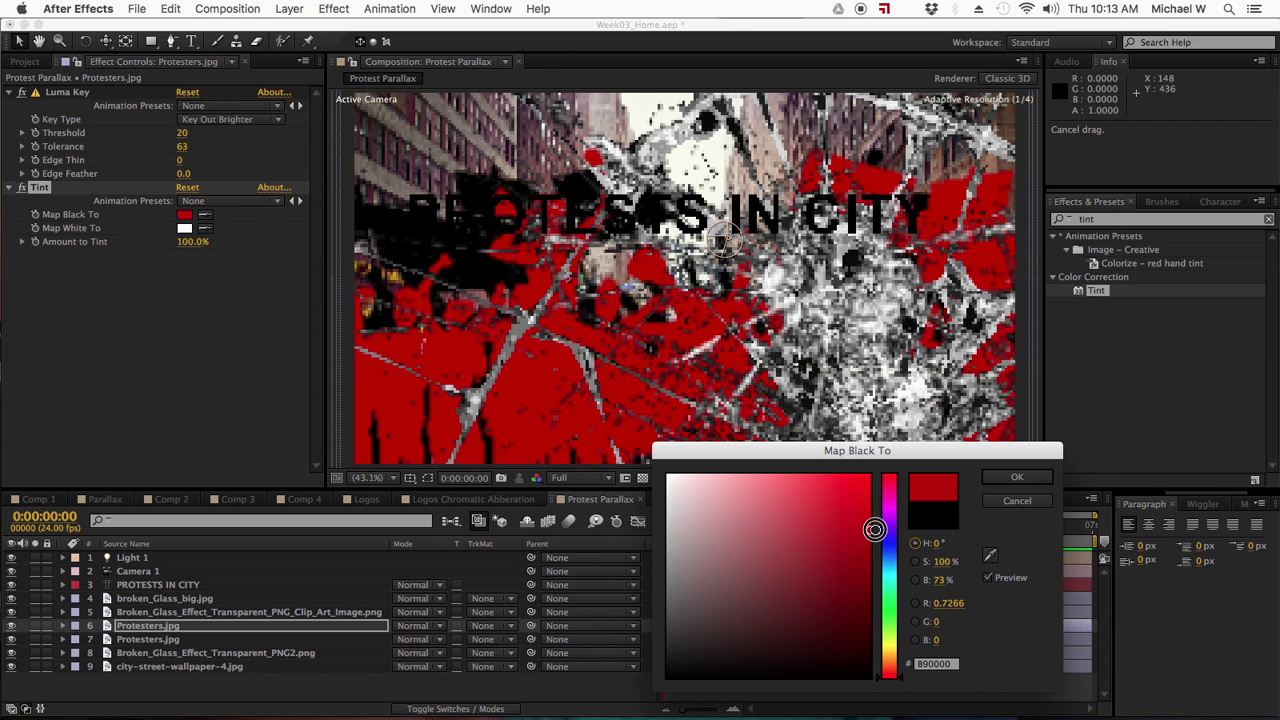
{"action": "left_click", "coordinate": [1016, 477]}
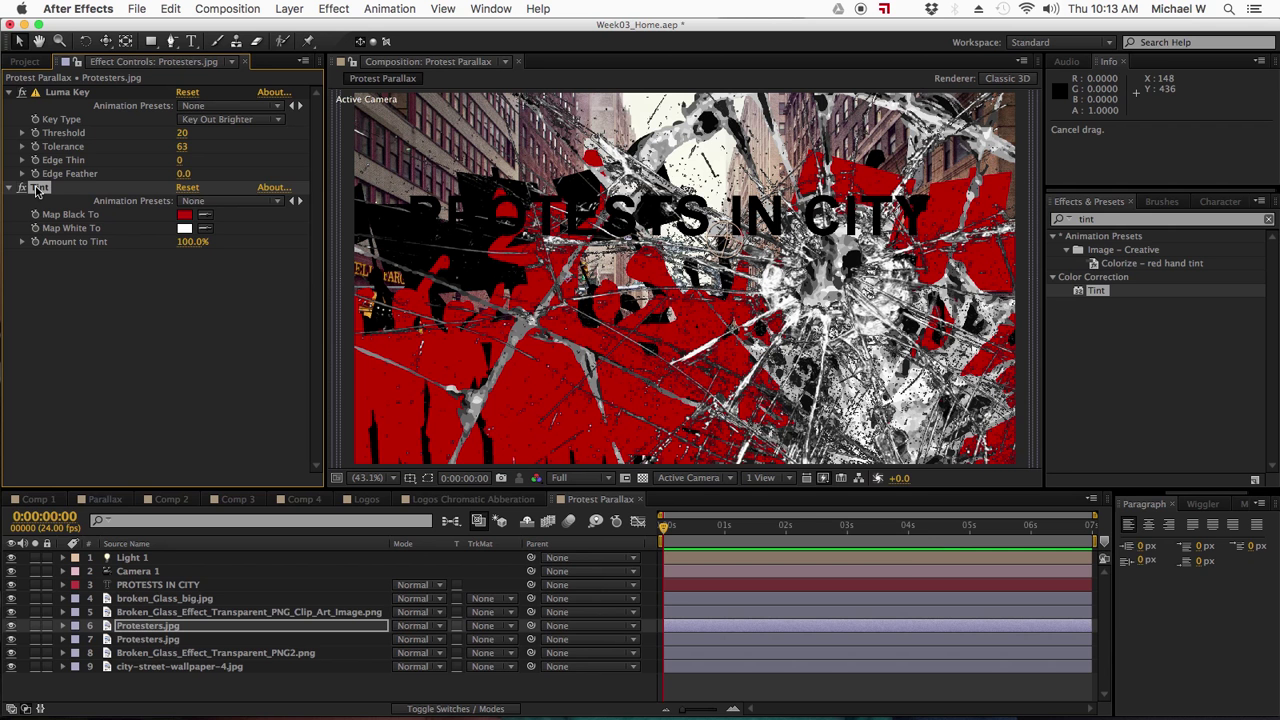
- Apply the same Tint to the second Protesters.jpg layer and save the project
{"action": "left_click", "coordinate": [148, 641]}
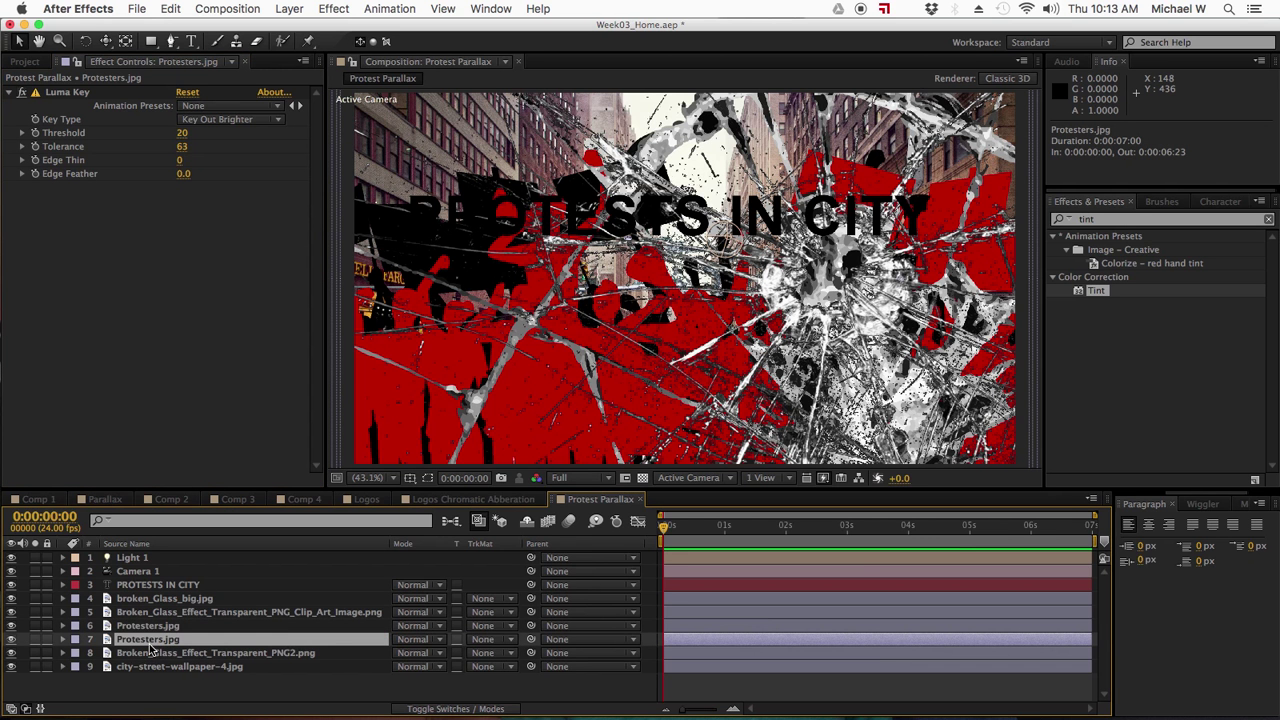
{"action": "left_click_drag", "start_coordinate": [150, 648], "coordinate": [150, 650]}
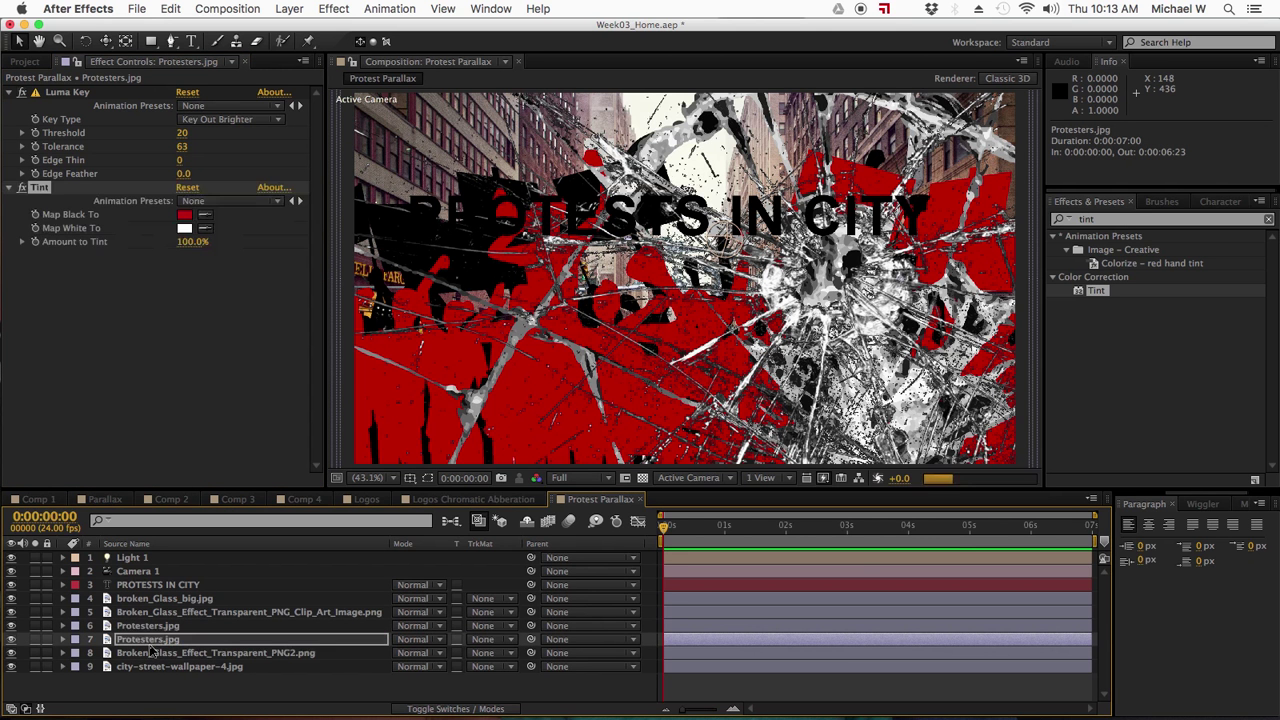
{"action": "left_click", "coordinate": [168, 688]}
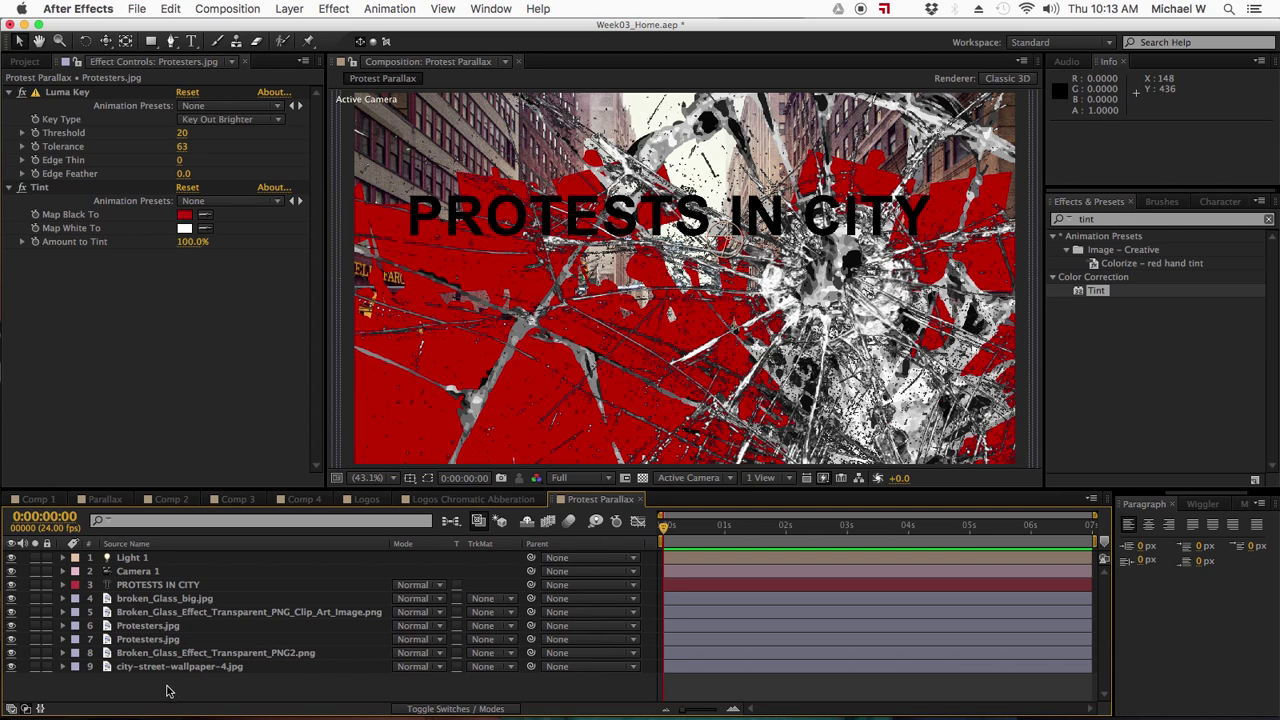
{"action": "key", "text": "super+s"}
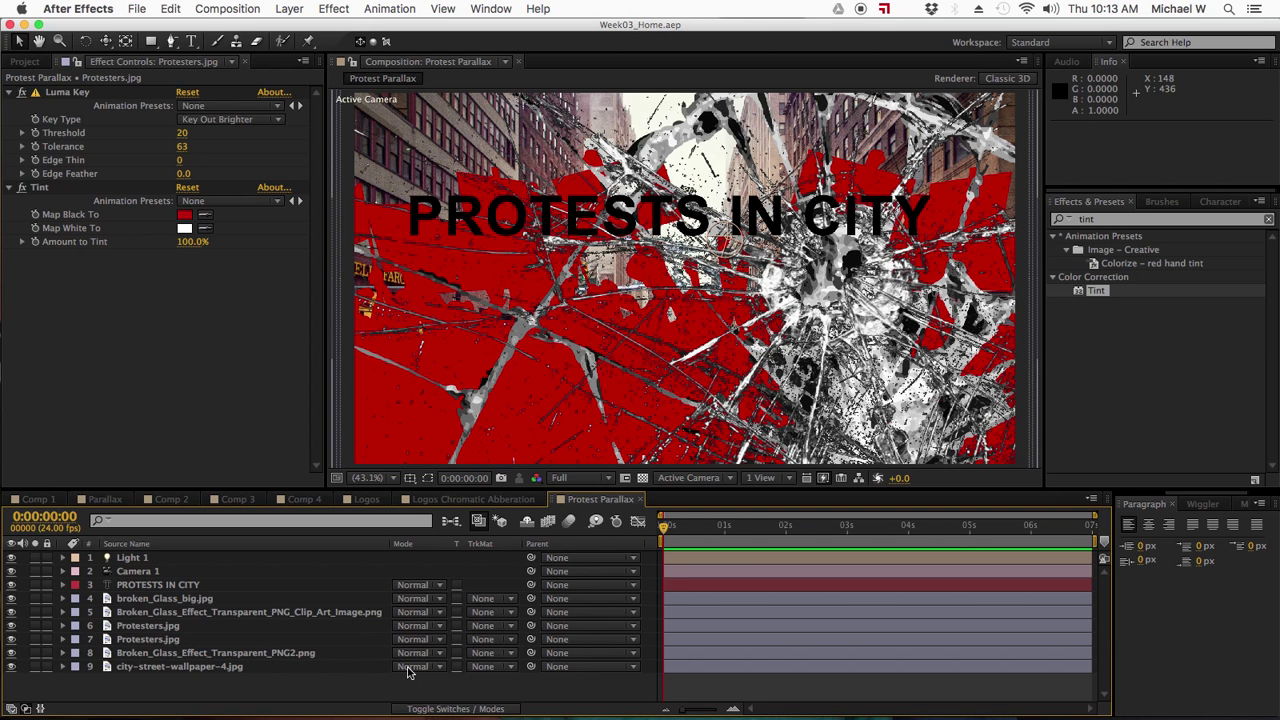
{"action": "left_click", "coordinate": [463, 709]}
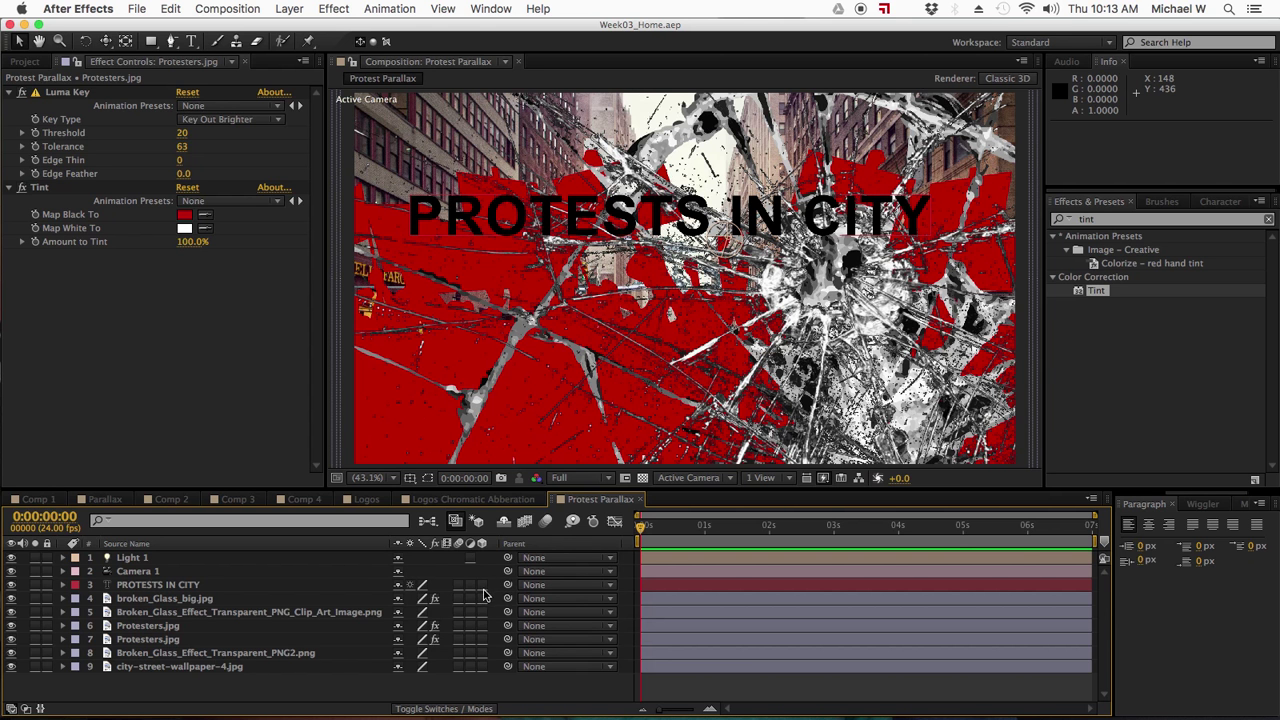
- Enable the 3D switch on layers 3–9 and turn off Light 1's visibility
{"action": "left_click_drag", "start_coordinate": [482, 586], "coordinate": [480, 677]}
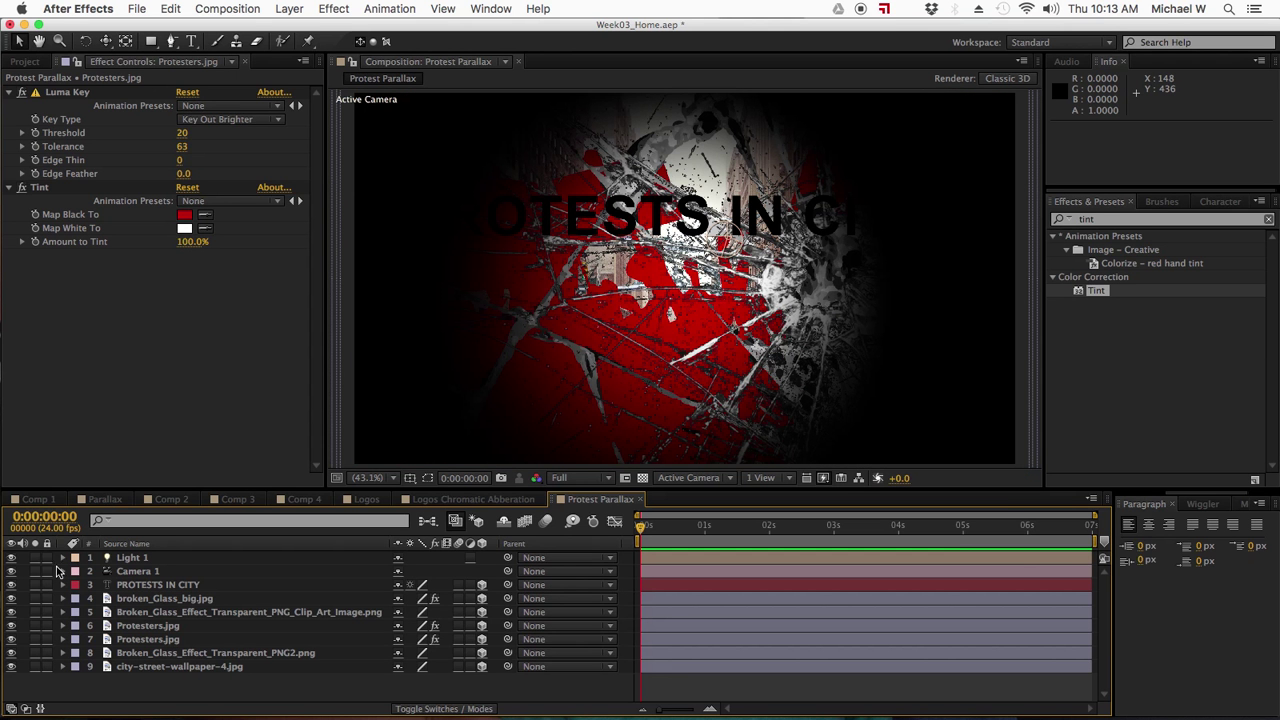
{"action": "left_click", "coordinate": [10, 559]}
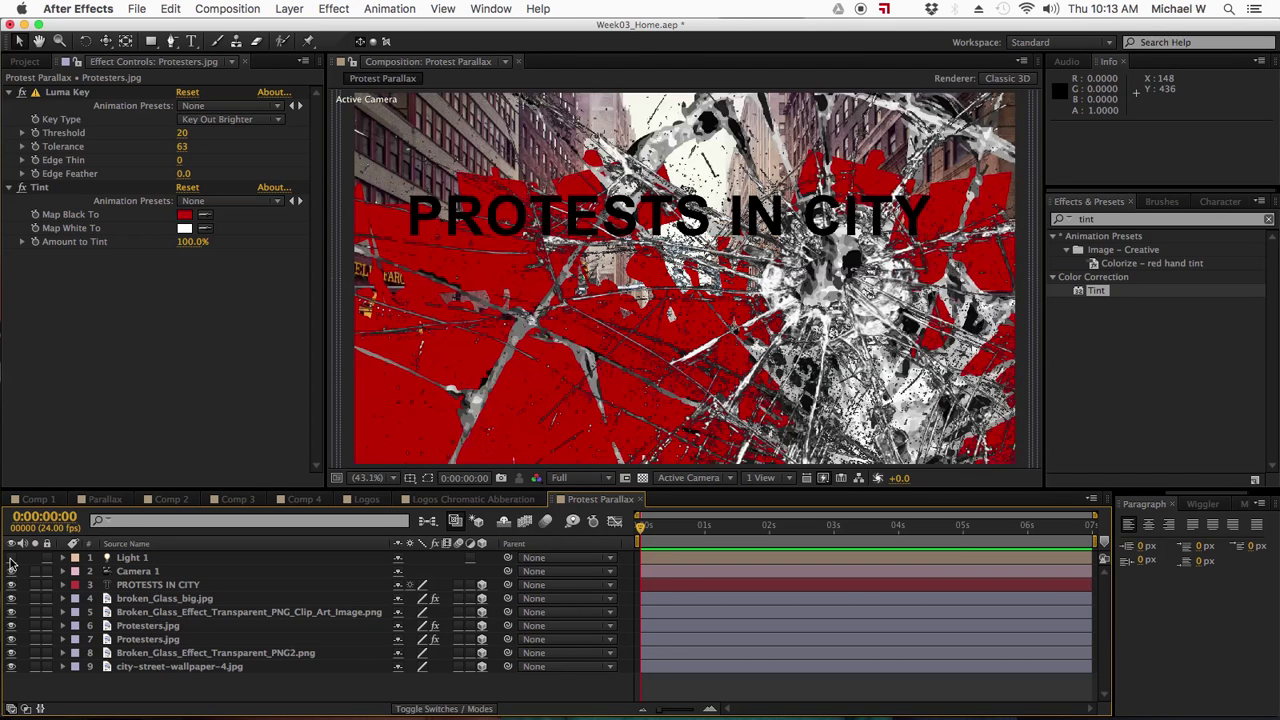
{"action": "left_click", "coordinate": [160, 586]}
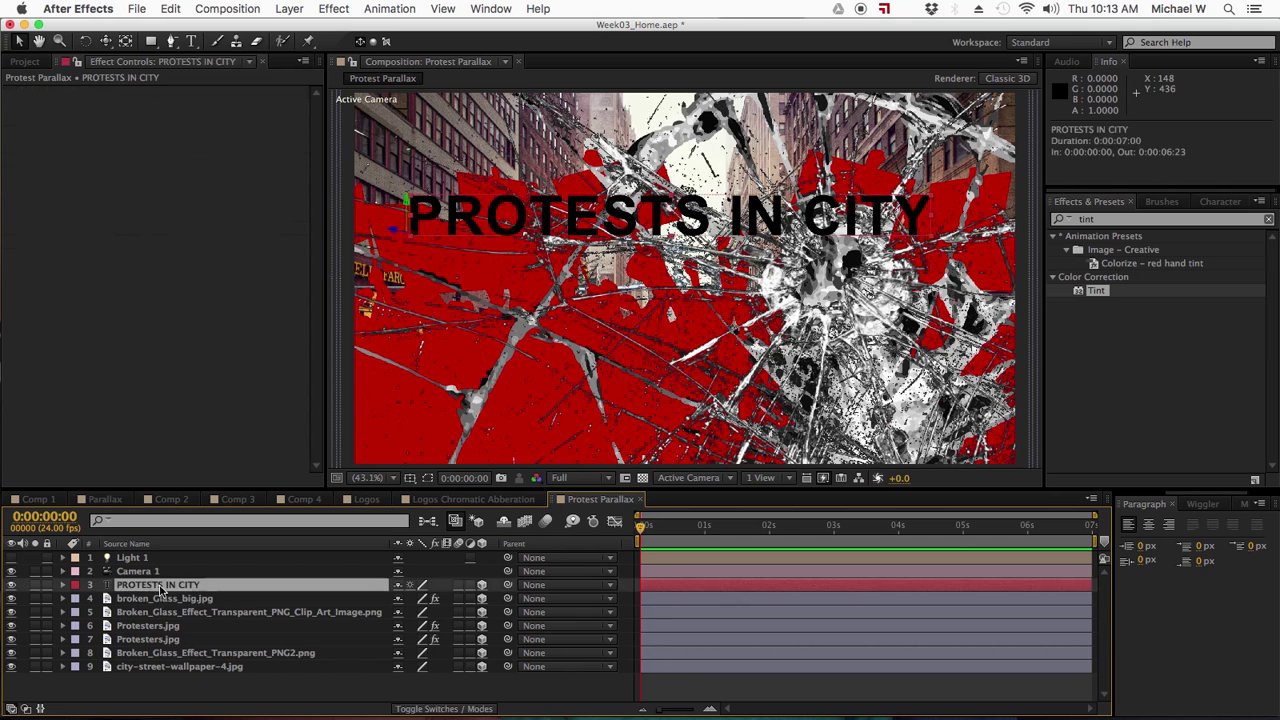
- Move the PROTESTS IN CITY text and broken-glass clip art layers below Protesters.jpg
{"action": "left_click_drag", "start_coordinate": [155, 585], "coordinate": [158, 635]}
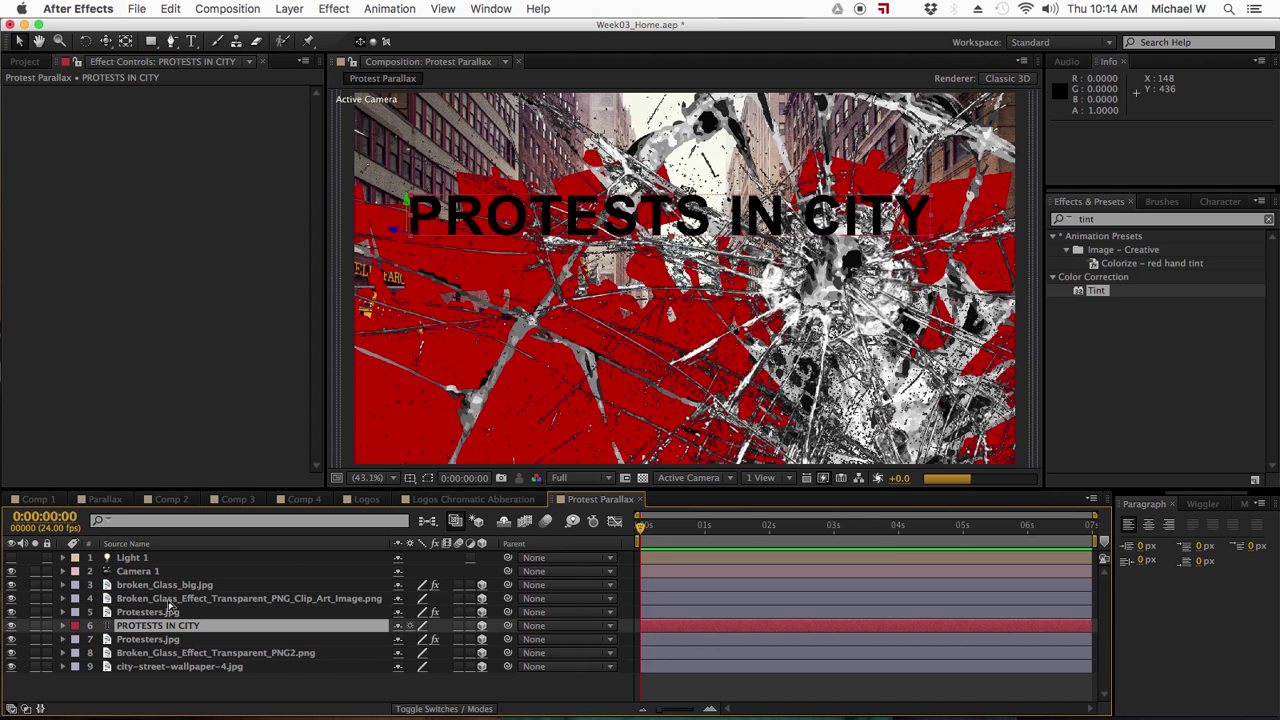
{"action": "left_click", "coordinate": [172, 599]}
{"action": "left_click_drag", "start_coordinate": [190, 603], "coordinate": [185, 621]}
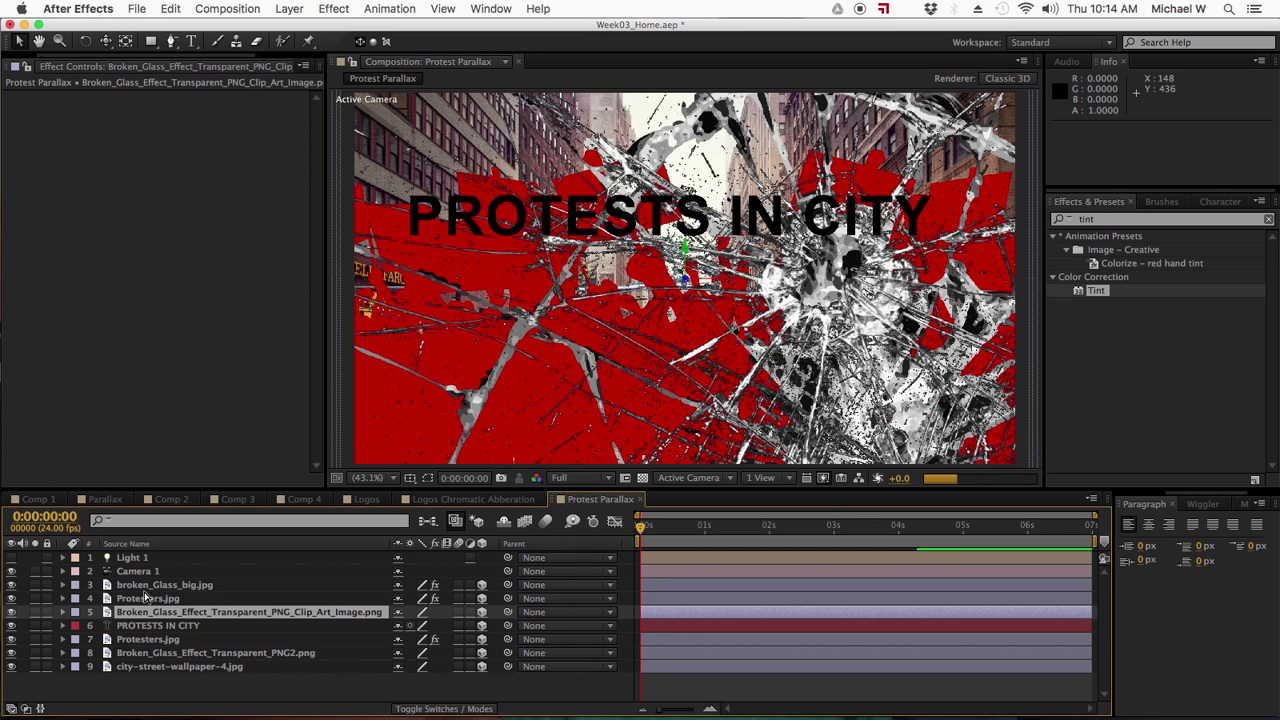
- Show Position for layers 3–9 and orbit Camera 1 to 733.7, 464.4, −1851.4
{"action": "left_click", "coordinate": [145, 588]}
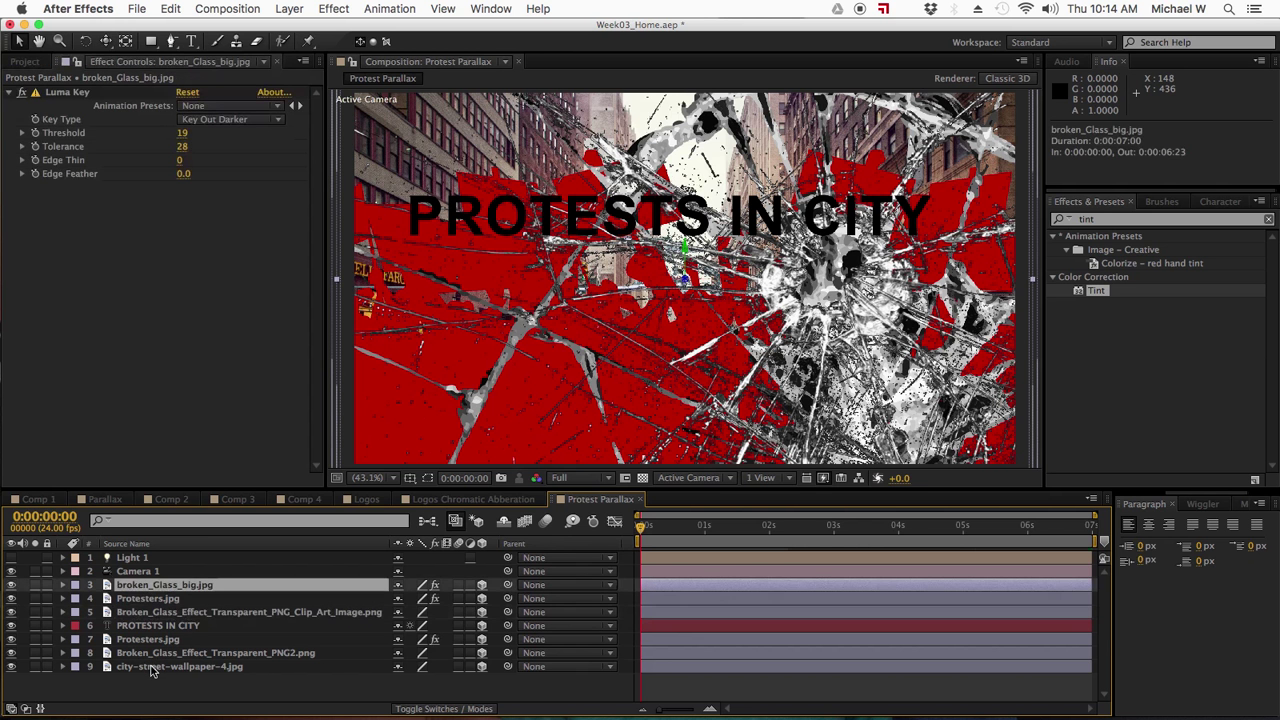
{"action": "left_click", "coordinate": [152, 667], "text": "shift"}
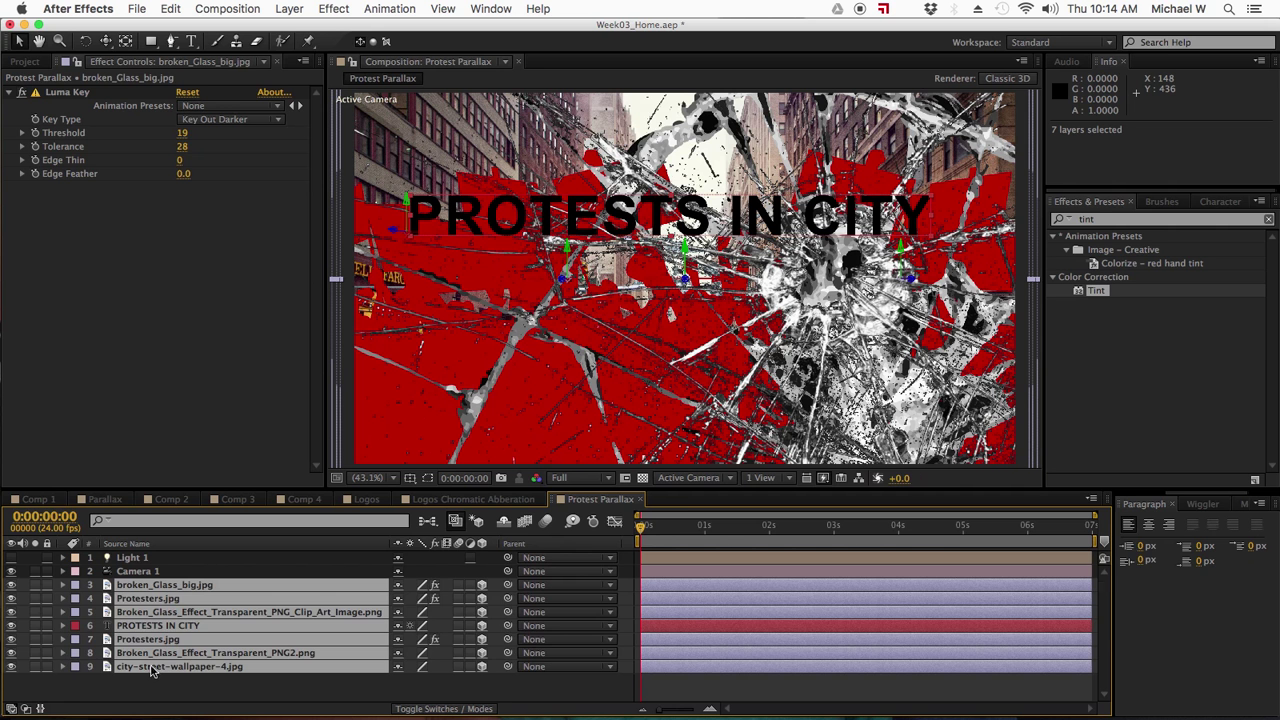
{"action": "key", "text": "p"}
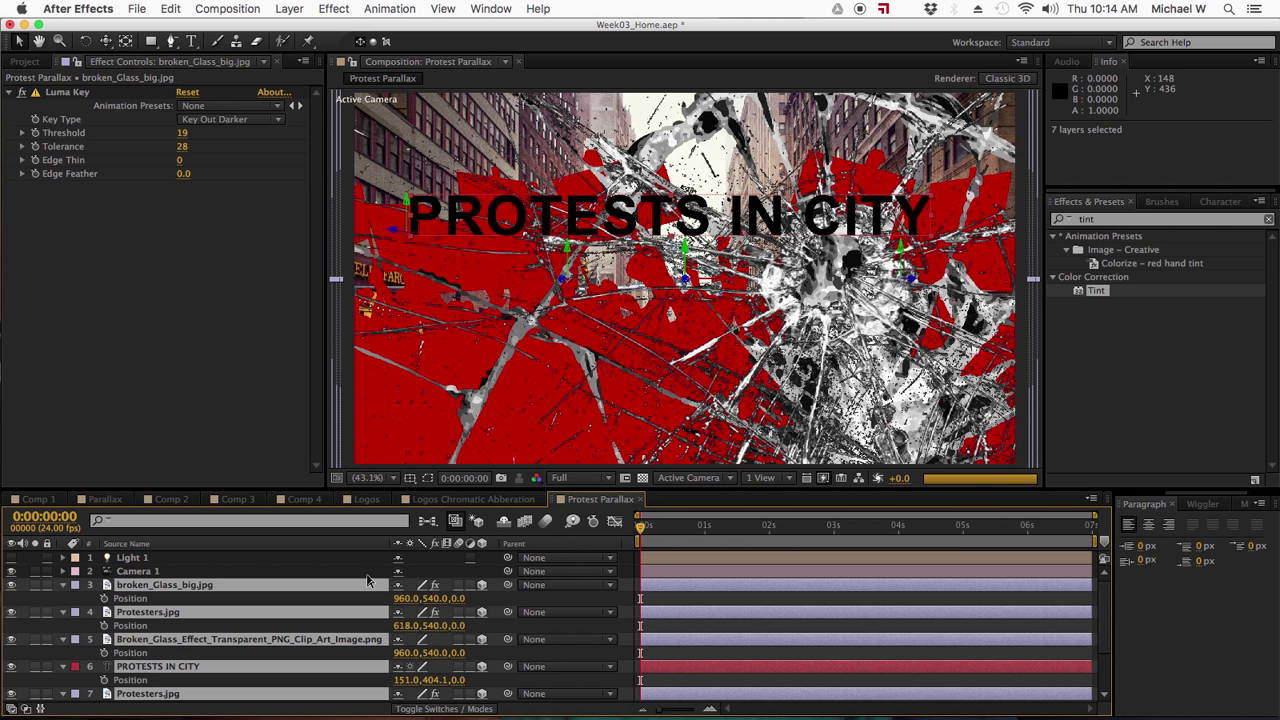
{"action": "left_click", "coordinate": [313, 559]}
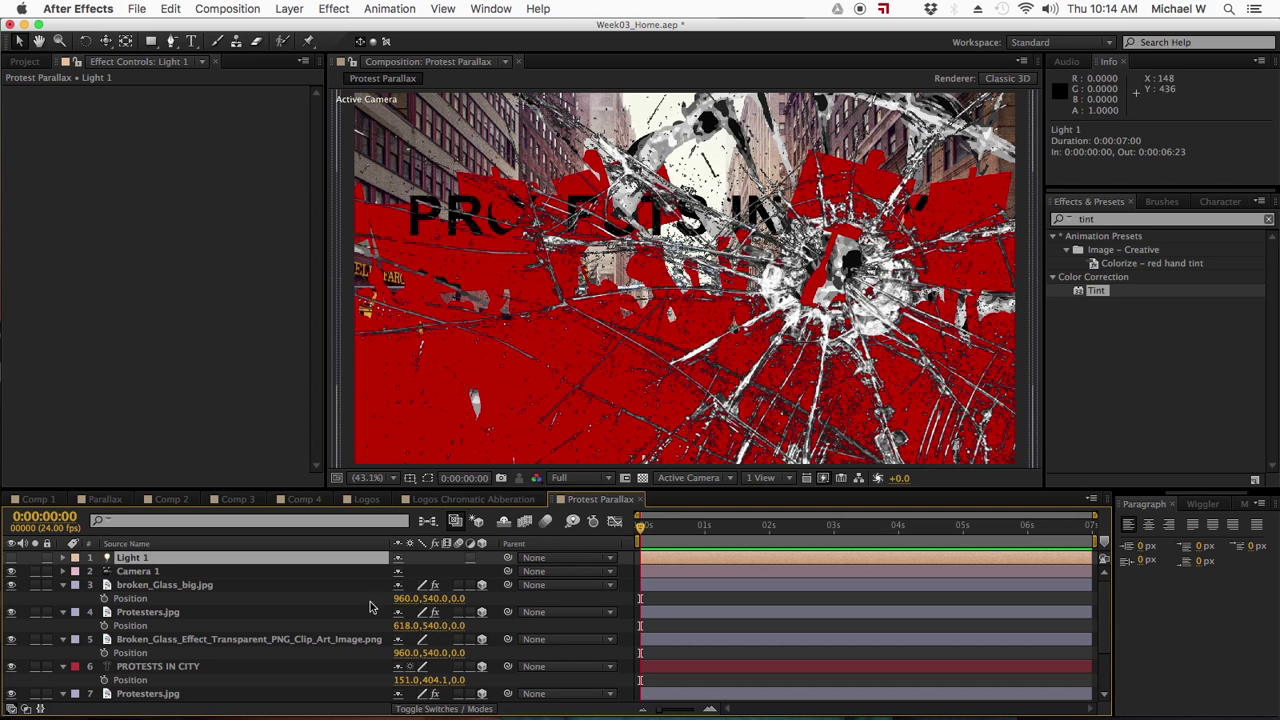
{"action": "key", "text": "c"}
{"action": "left_click_drag", "start_coordinate": [640, 274], "coordinate": [652, 282]}
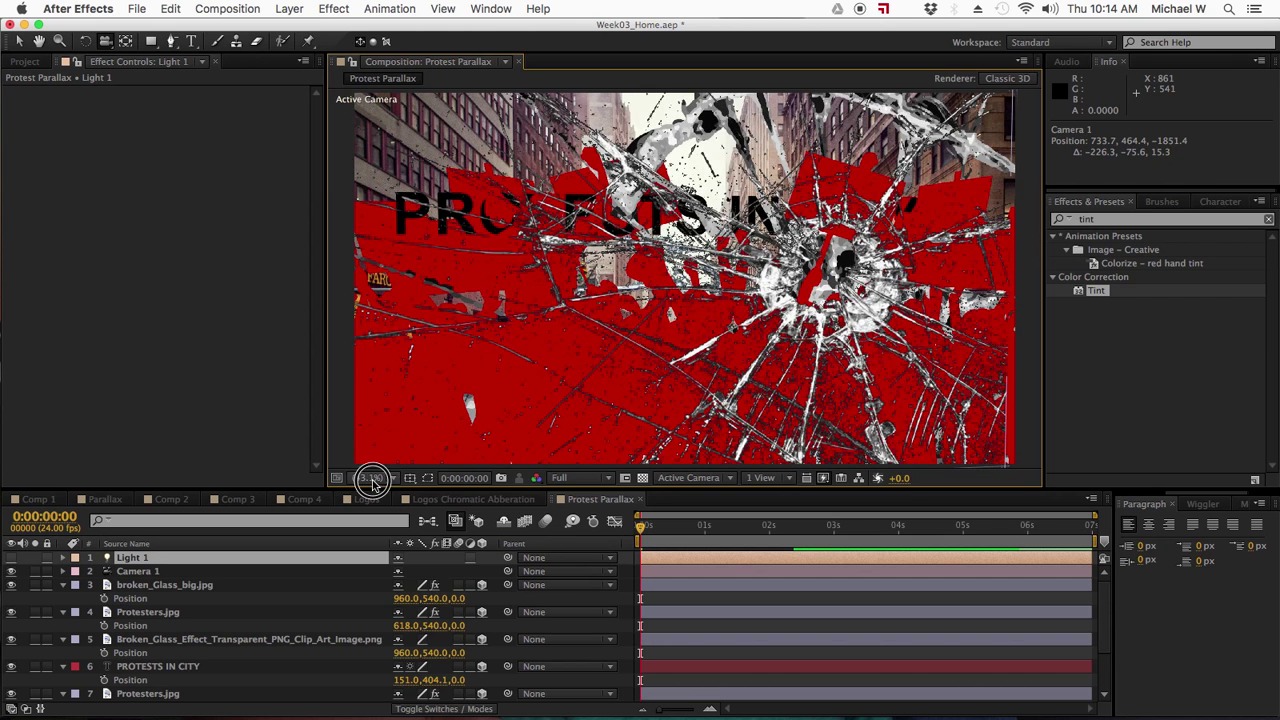
- Zoom the viewer out to 25% and save the project
{"action": "left_click", "coordinate": [369, 479]}
{"action": "left_click", "coordinate": [374, 564]}
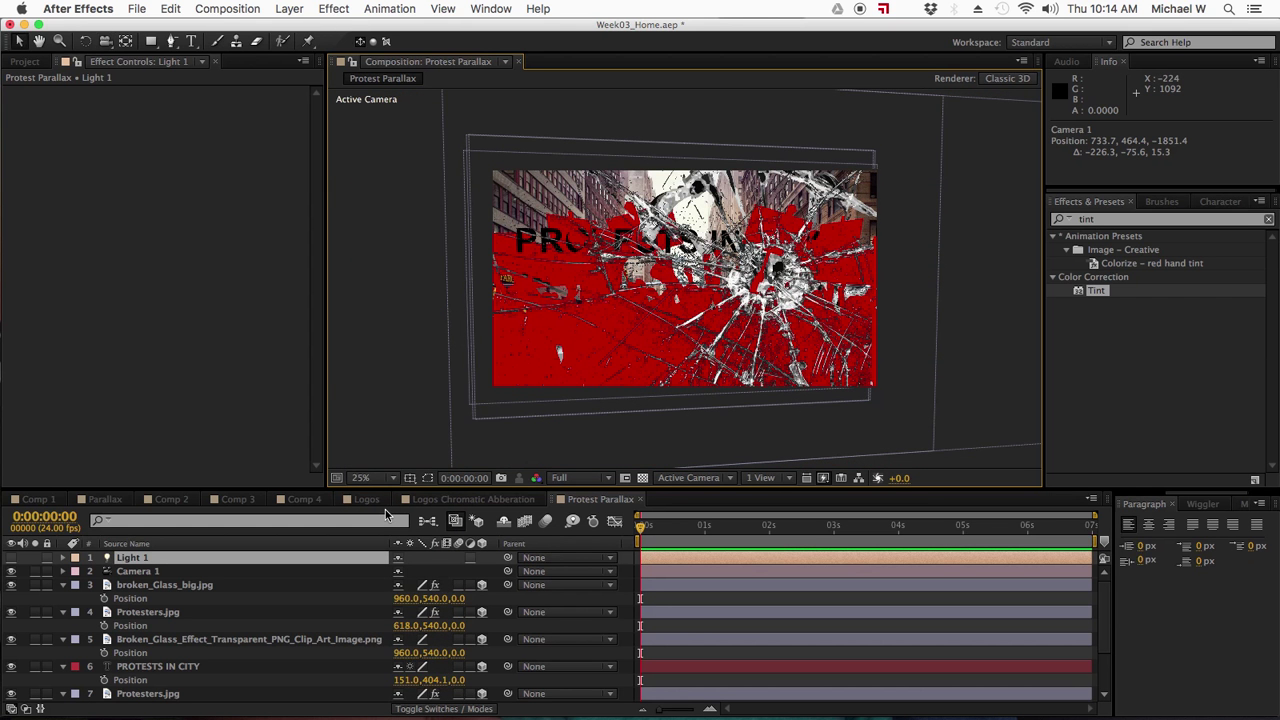
{"action": "left_click", "coordinate": [277, 597]}
{"action": "key", "text": "super+s"}
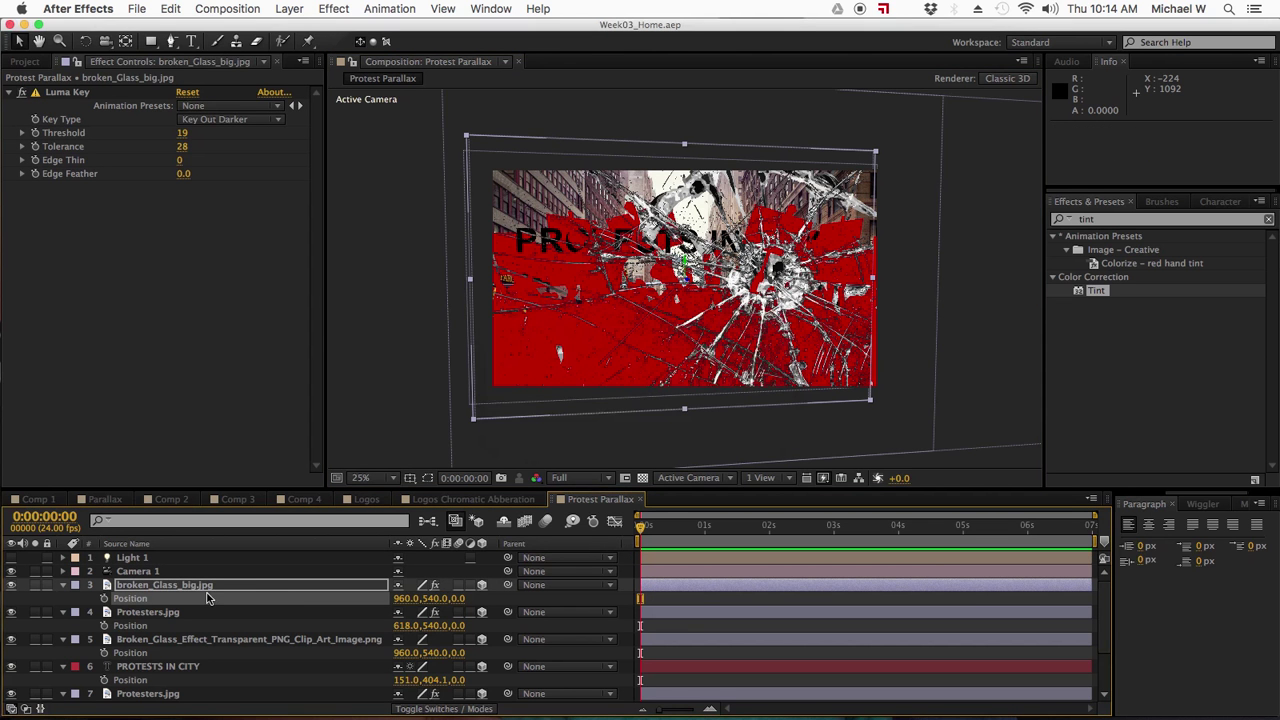
- Set broken_Glass_big.jpg's Position to X 778, Z −795
{"action": "left_click", "coordinate": [165, 586]}
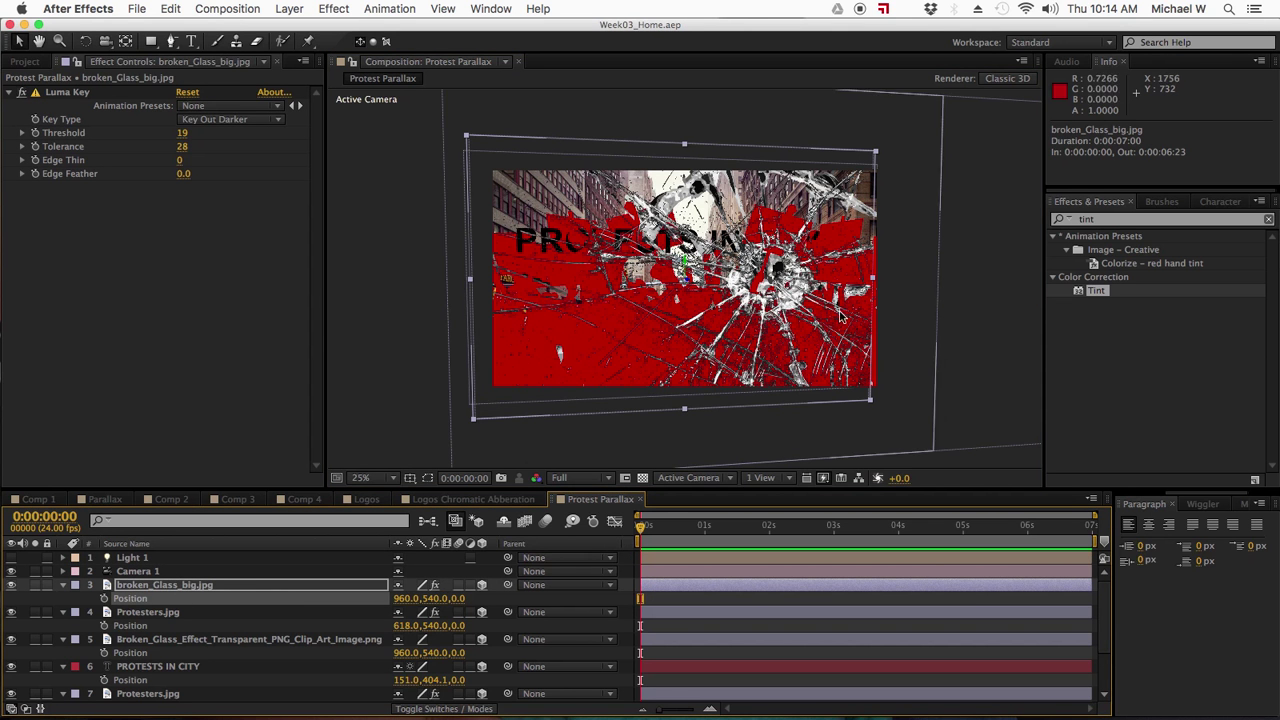
{"action": "left_click_drag", "start_coordinate": [462, 600], "coordinate": [5, 615]}
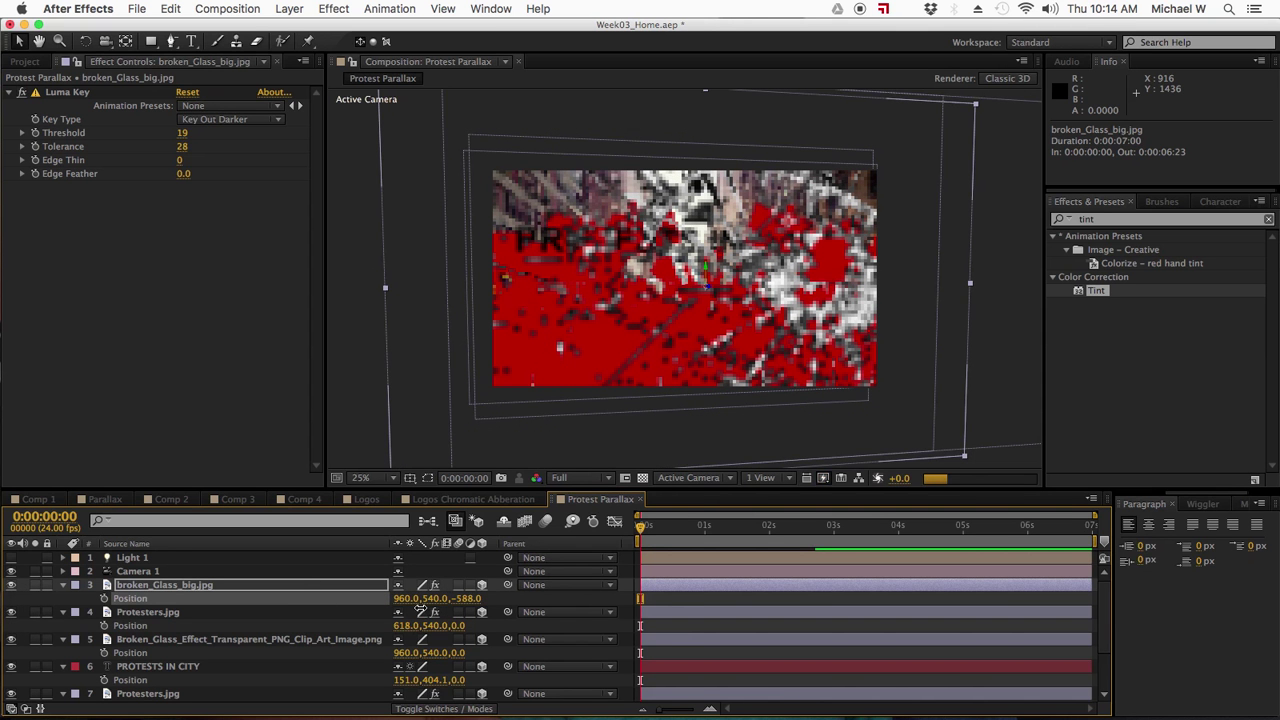
{"action": "left_click_drag", "start_coordinate": [404, 598], "coordinate": [229, 602]}
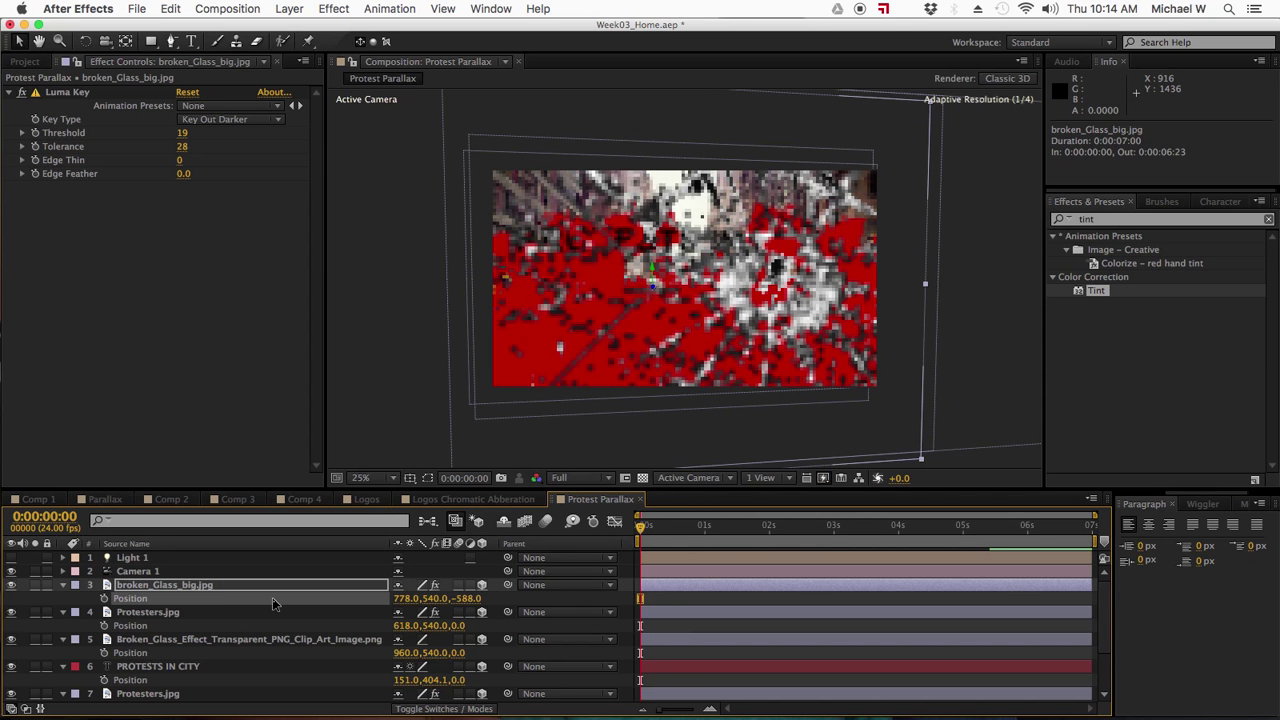
{"action": "left_click", "coordinate": [140, 613]}
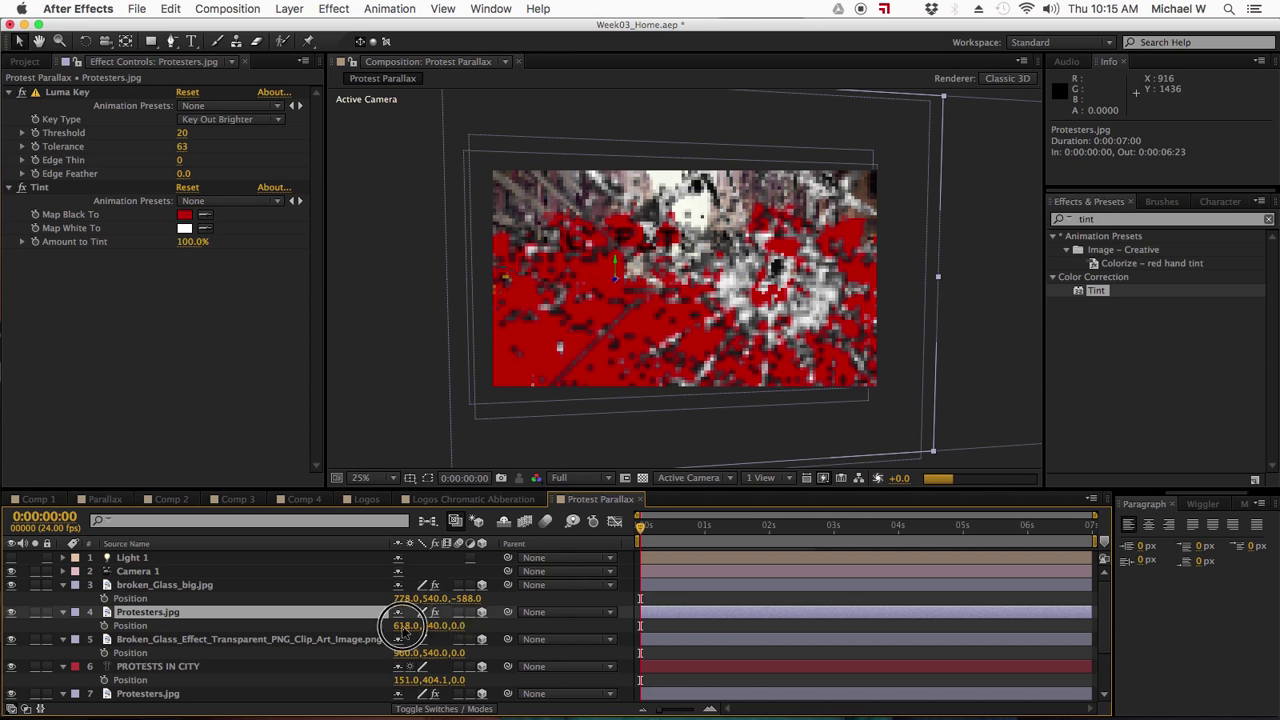
{"action": "left_click", "coordinate": [460, 625]}
{"action": "key", "text": "Escape"}
{"action": "left_click_drag", "start_coordinate": [467, 598], "coordinate": [400, 606]}
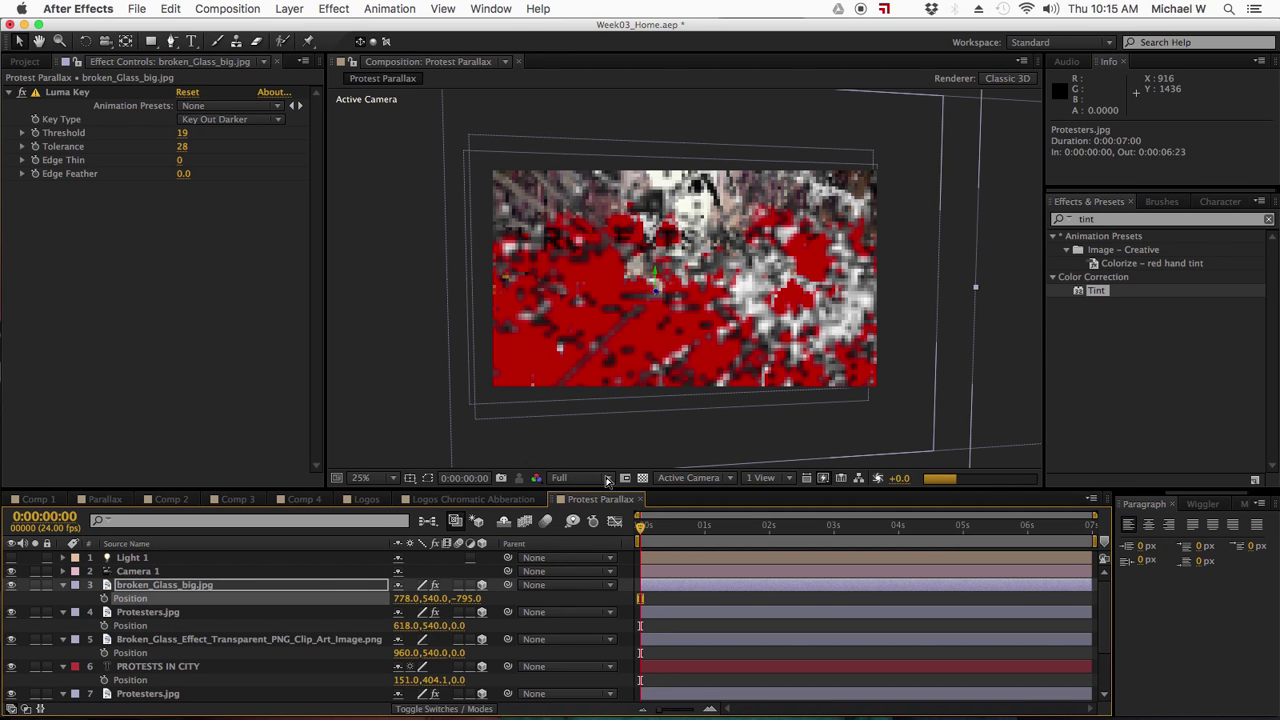
- Set preview resolution to Half, save, then switch to Custom resolution of 18 pixels
{"action": "left_click", "coordinate": [609, 478]}
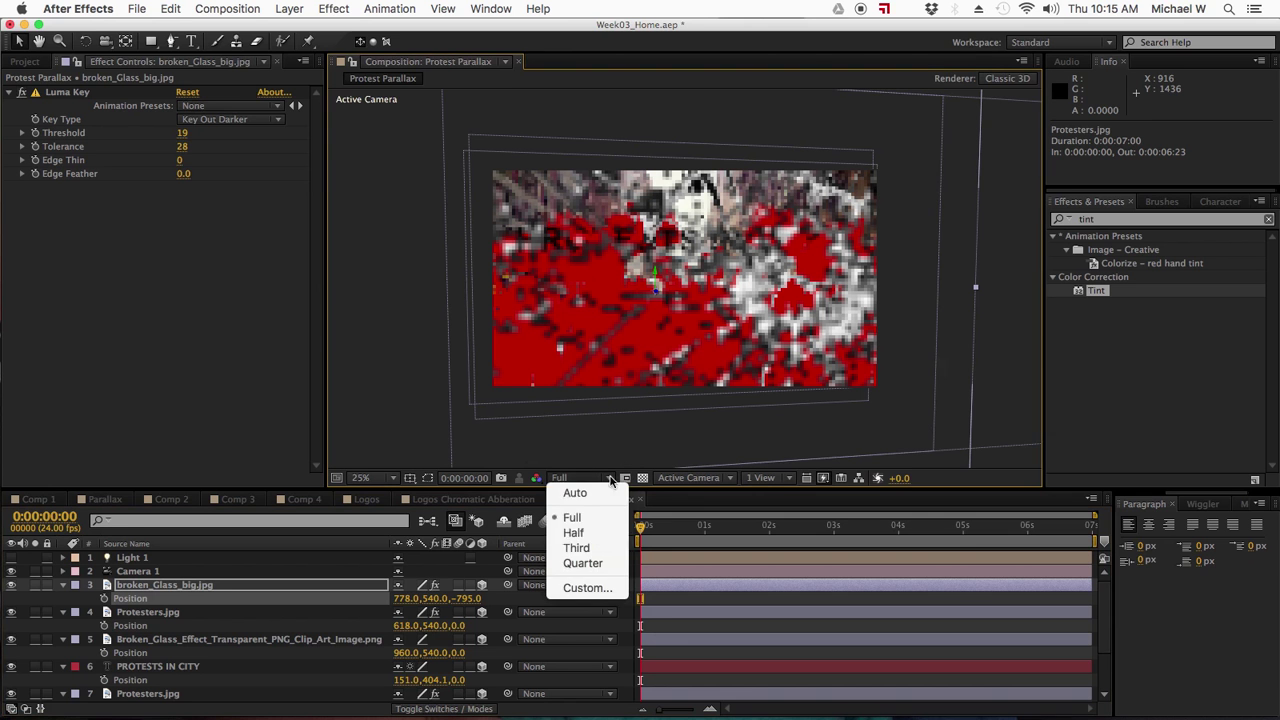
{"action": "left_click", "coordinate": [573, 532]}
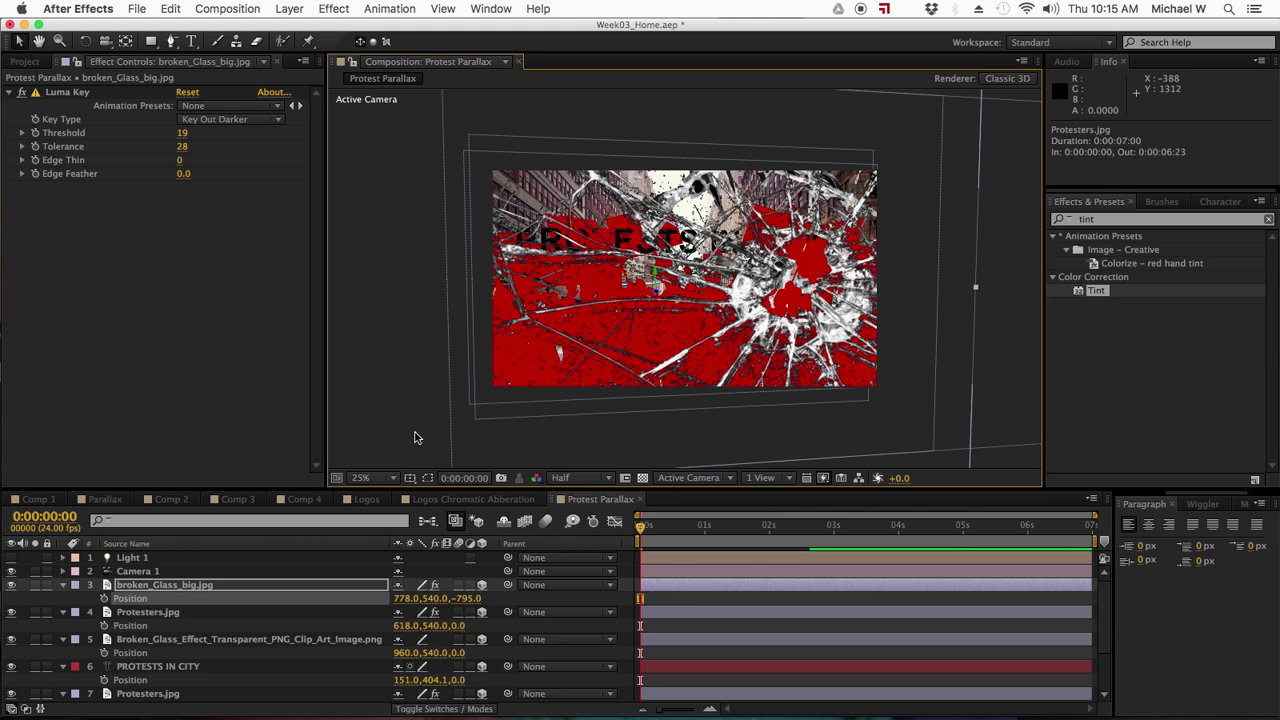
{"action": "key", "text": "super+s"}
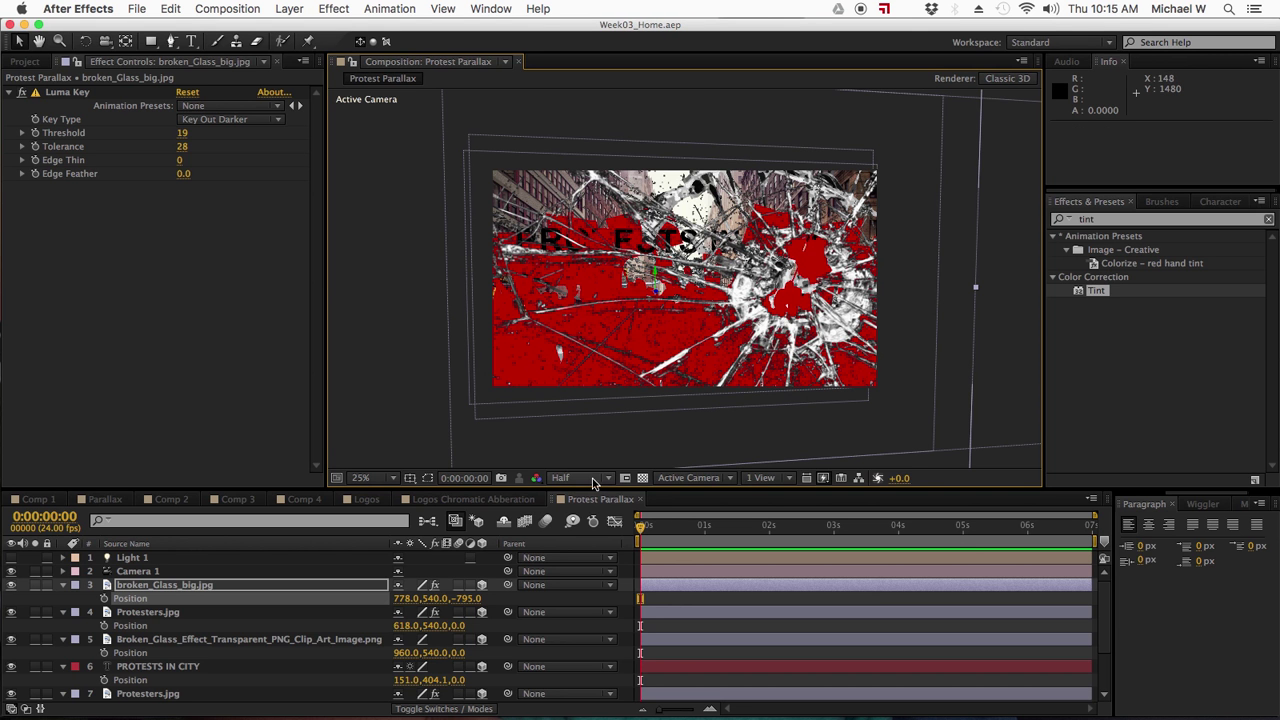
{"action": "left_click", "coordinate": [593, 479]}
{"action": "left_click", "coordinate": [575, 588]}
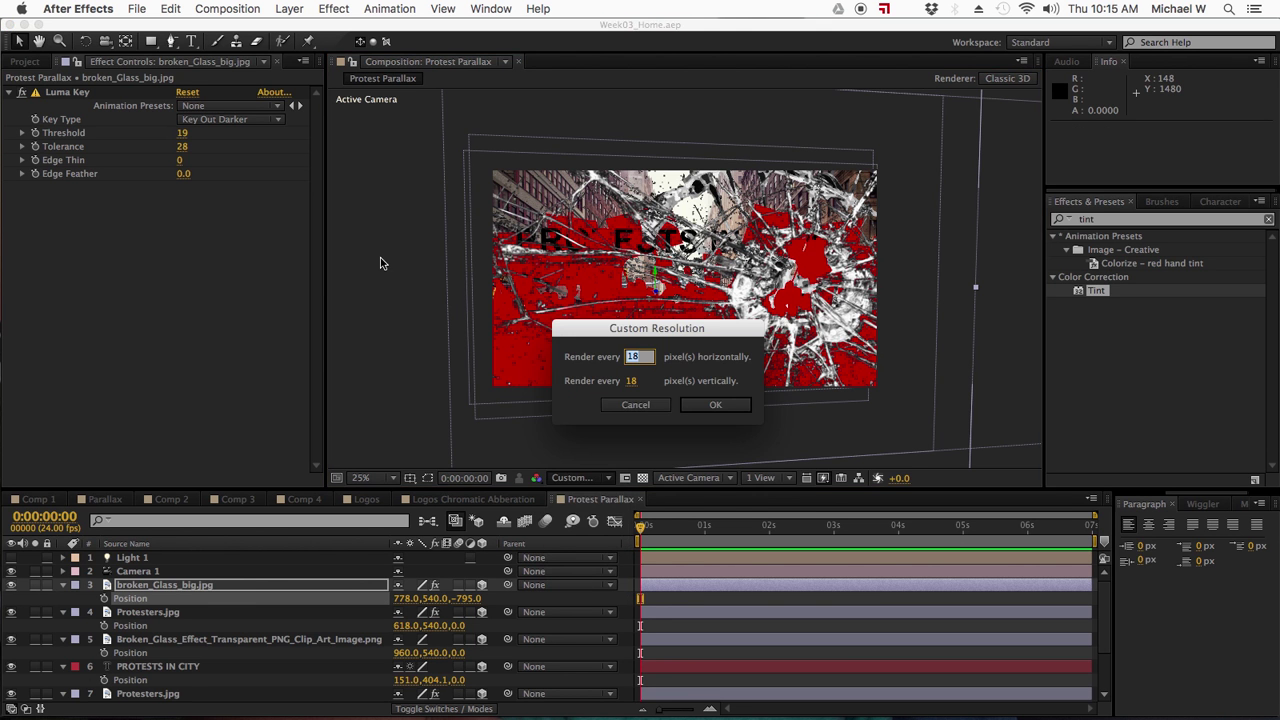
{"action": "left_click", "coordinate": [716, 407]}
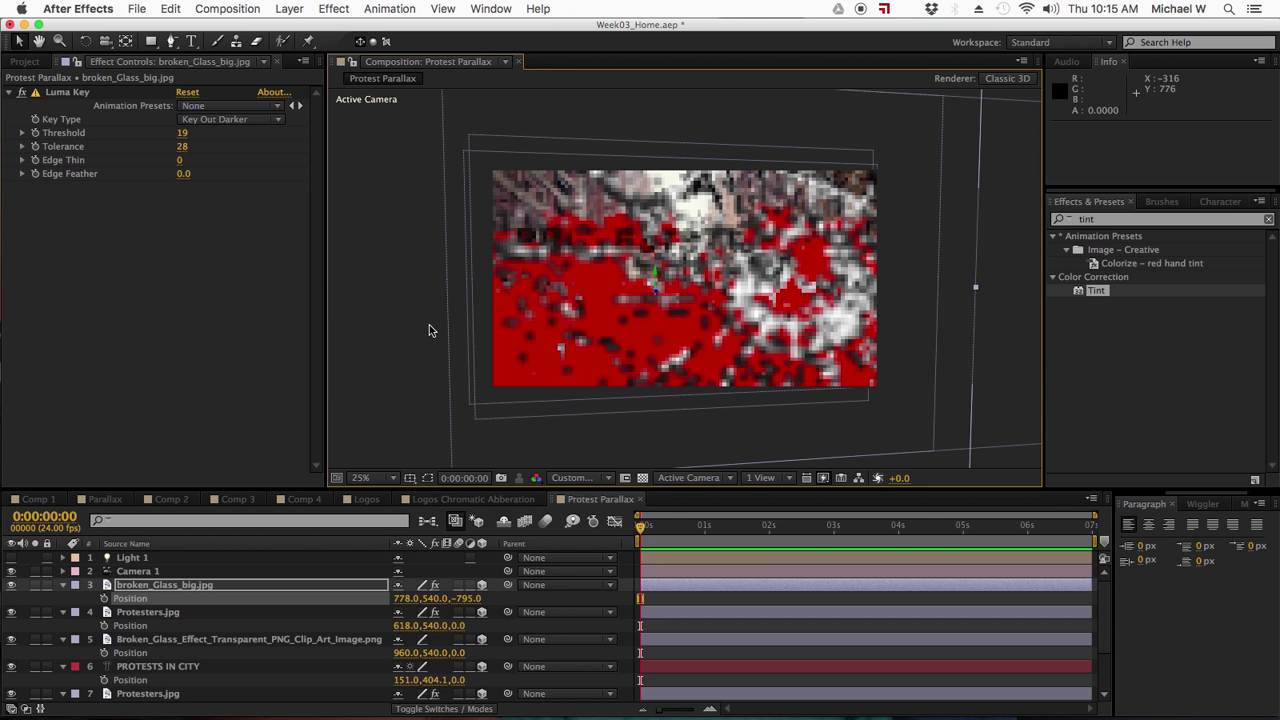
- Set the first Protesters.jpg layer to Z −400 and the glass overlay to Z −100
{"action": "left_click", "coordinate": [157, 614]}
{"action": "left_click", "coordinate": [461, 626]}
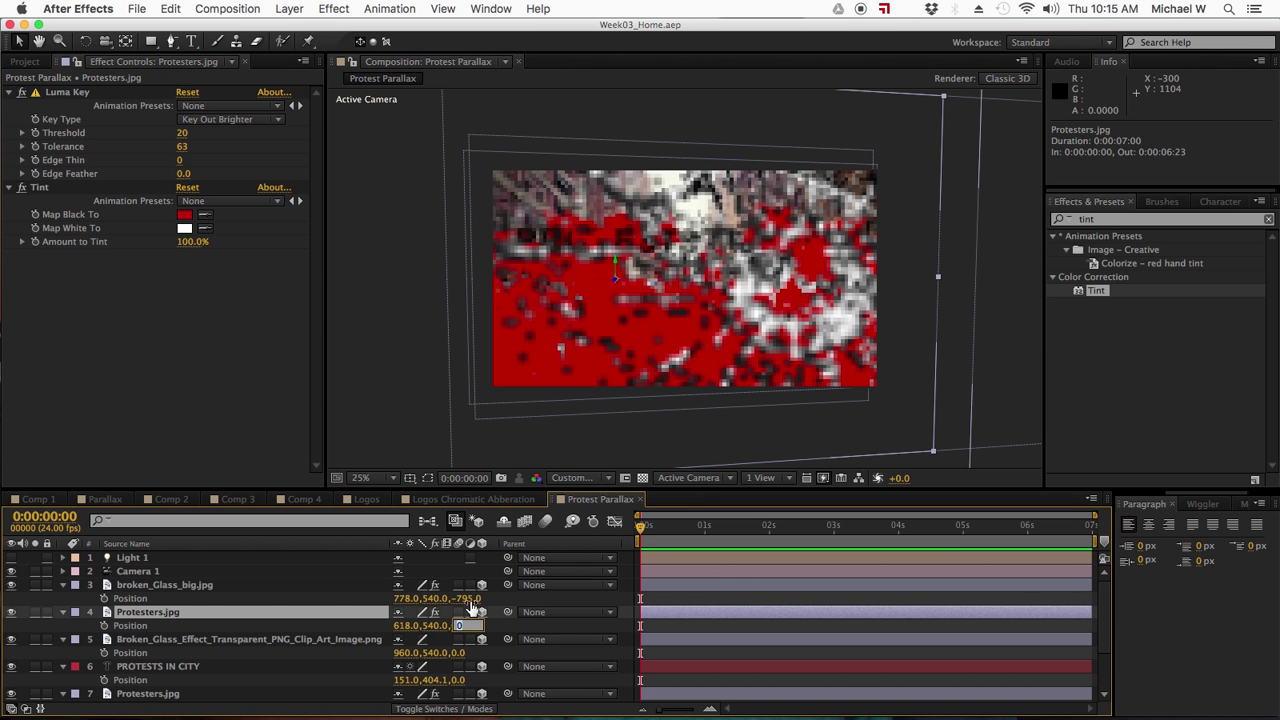
{"action": "key", "text": "Return"}
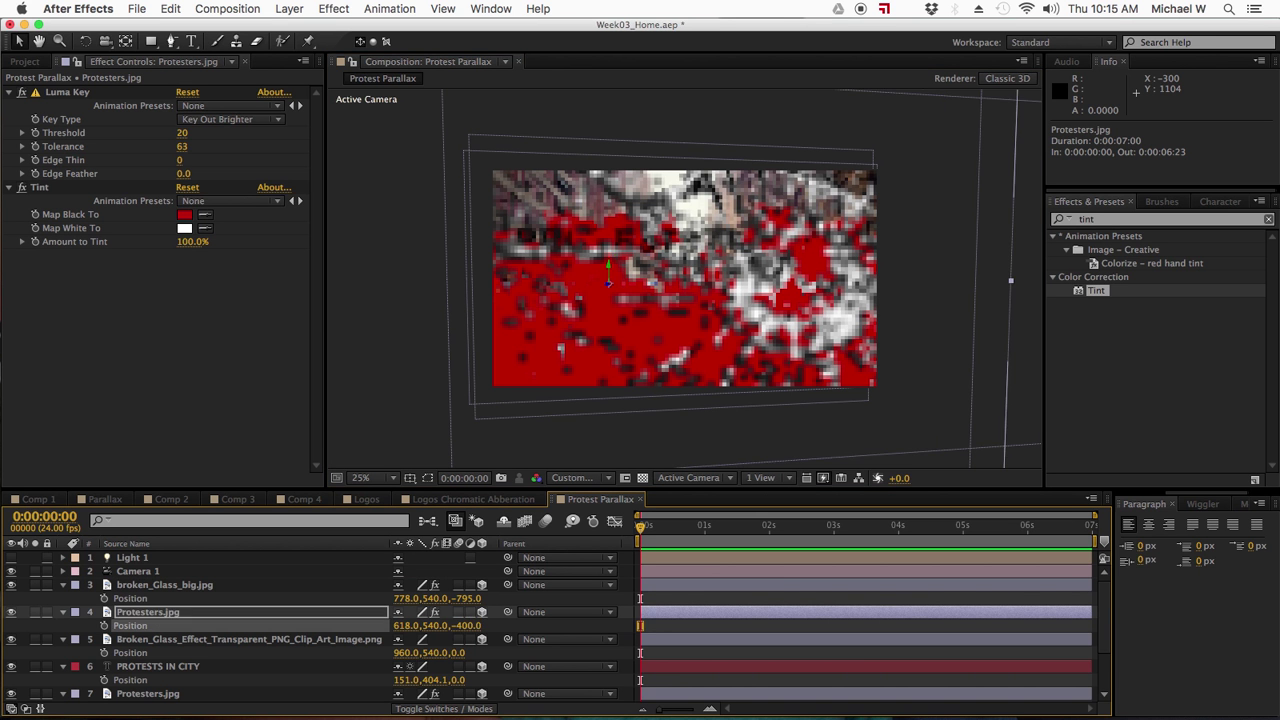
{"action": "left_click", "coordinate": [460, 652]}
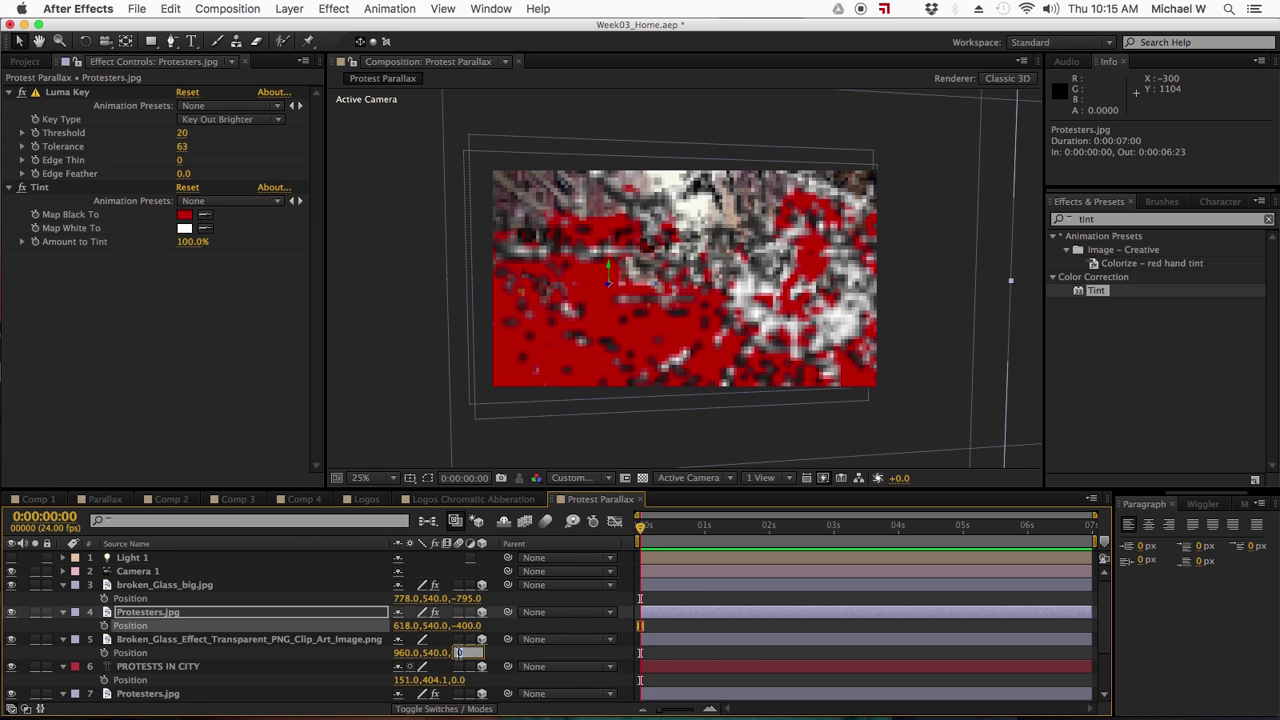
{"action": "key", "text": "Return"}
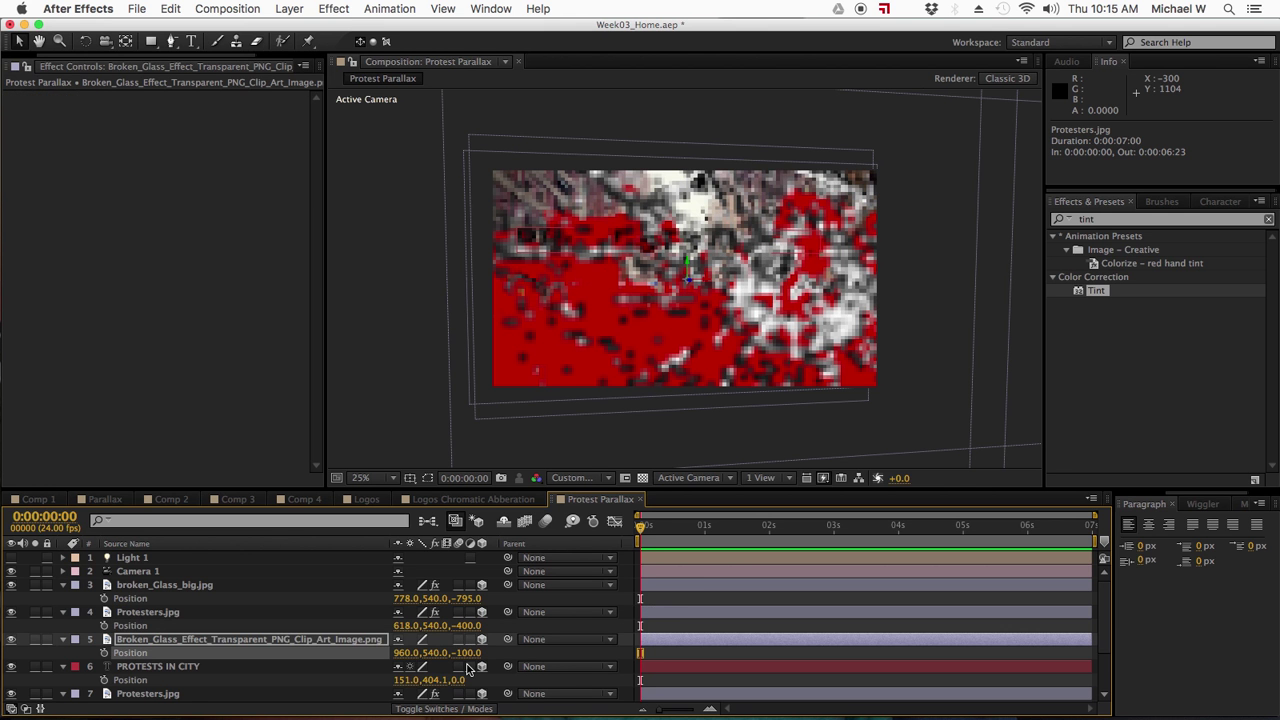
- Push the title to Z 367, second Protesters to 568, and second glass PNG to 813
{"action": "left_click_drag", "start_coordinate": [459, 688], "coordinate": [738, 677]}
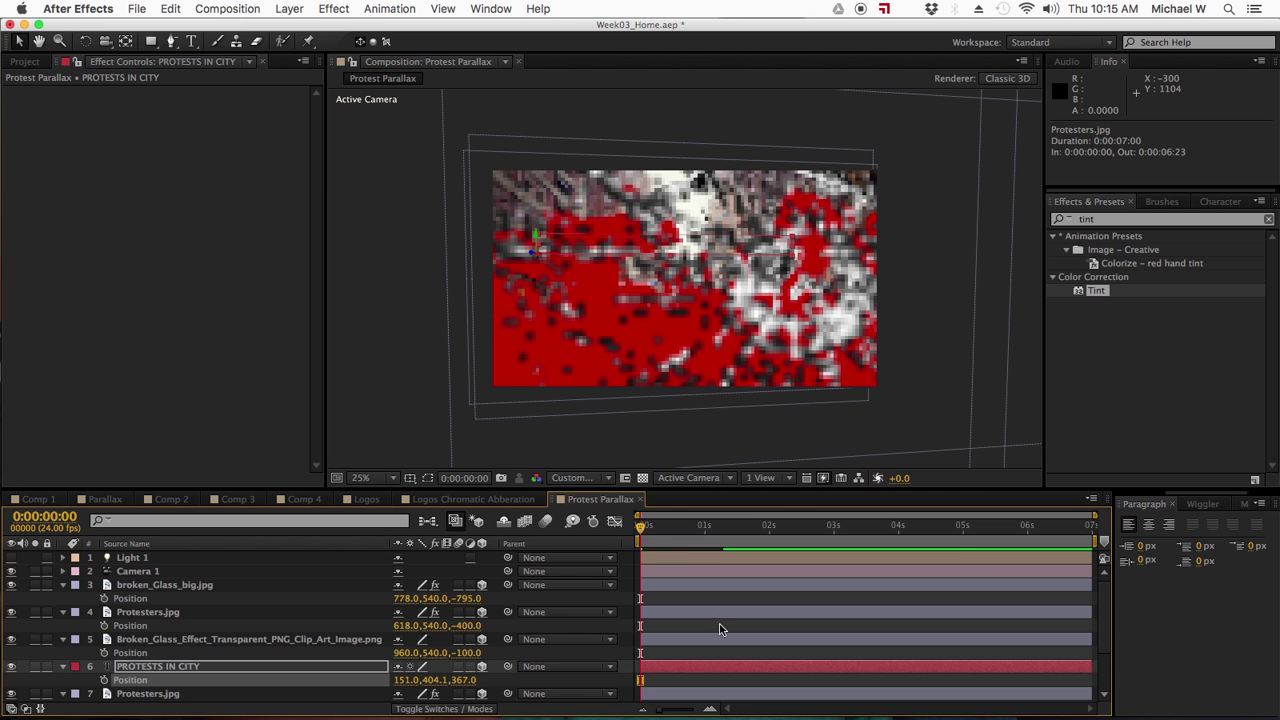
{"action": "scroll", "coordinate": [210, 652], "scroll_direction": "down", "scroll_amount": 3}
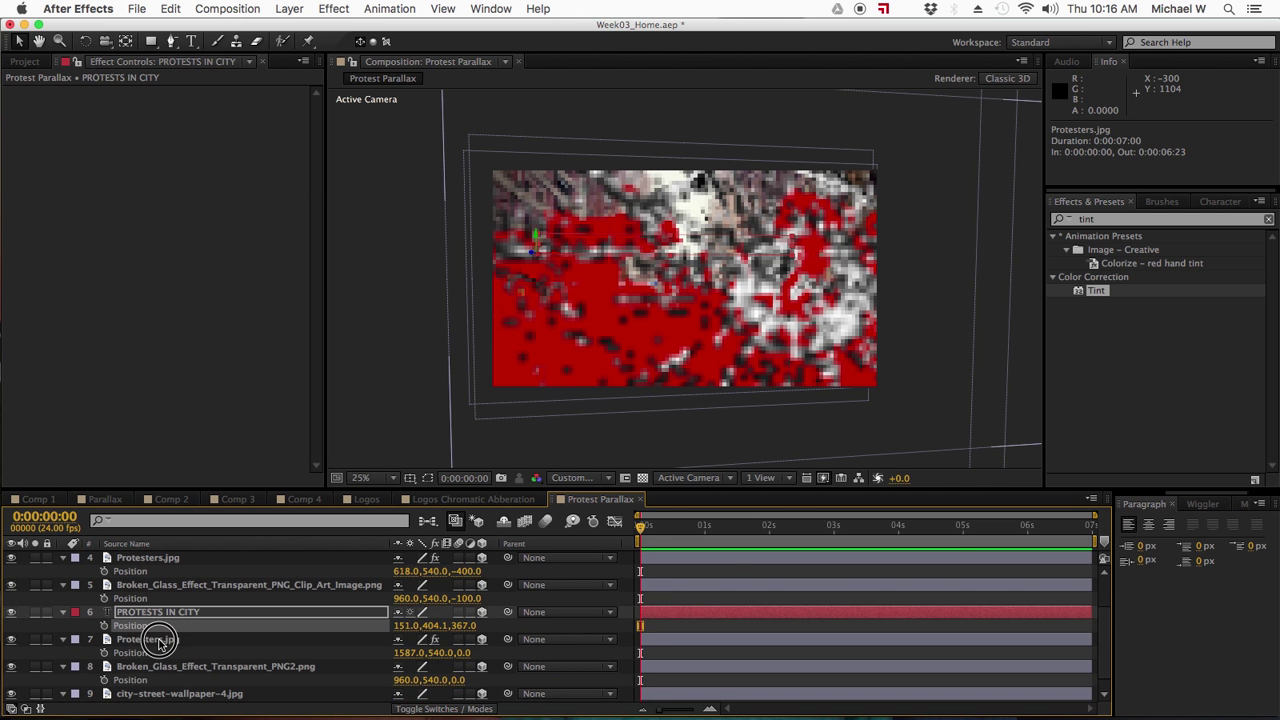
{"action": "left_click", "coordinate": [158, 641]}
{"action": "left_click_drag", "start_coordinate": [461, 652], "coordinate": [886, 623]}
{"action": "left_click", "coordinate": [295, 668]}
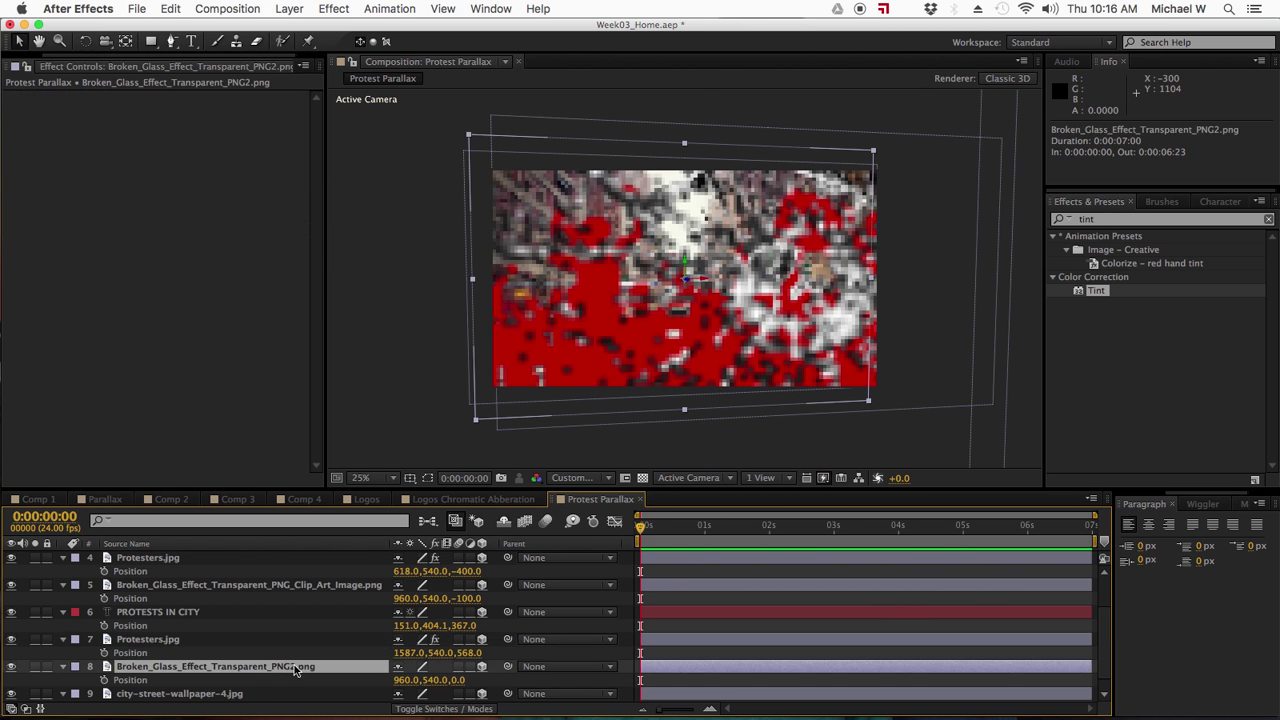
{"action": "scroll", "coordinate": [295, 668], "scroll_direction": "down", "scroll_amount": 1}
{"action": "left_click_drag", "start_coordinate": [460, 667], "coordinate": [1077, 634]}
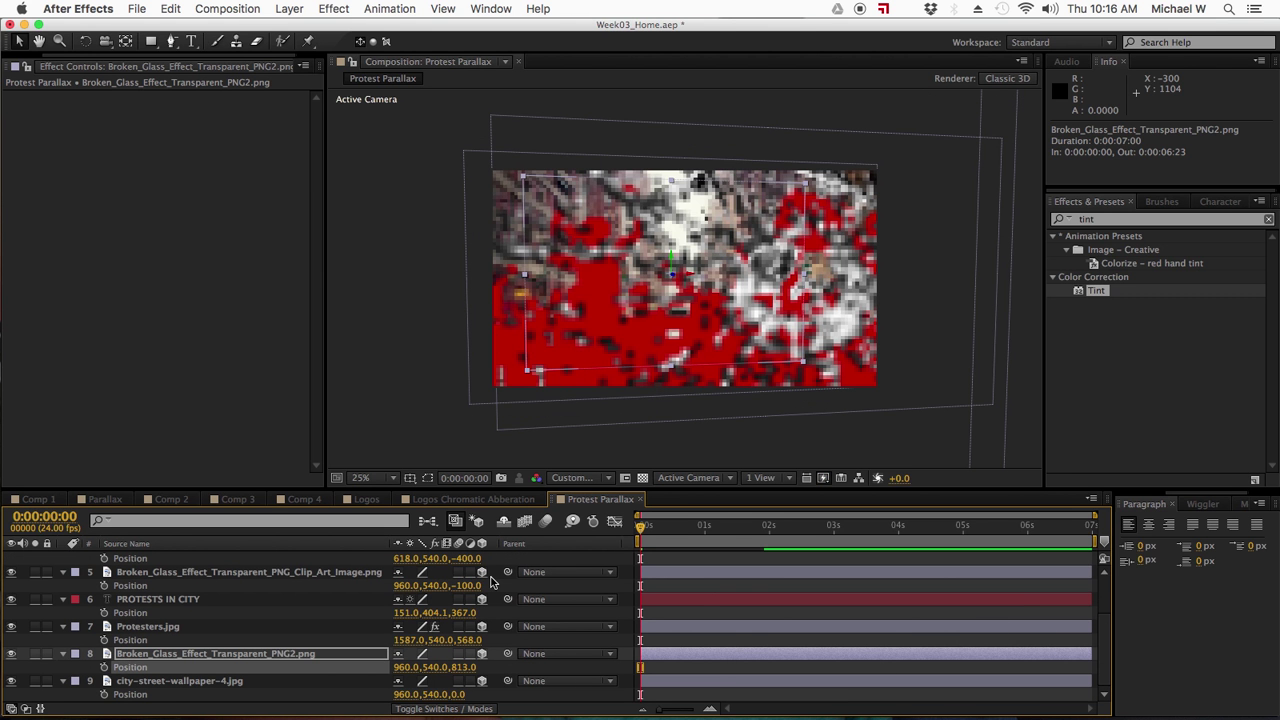
{"action": "left_click", "coordinate": [450, 427]}
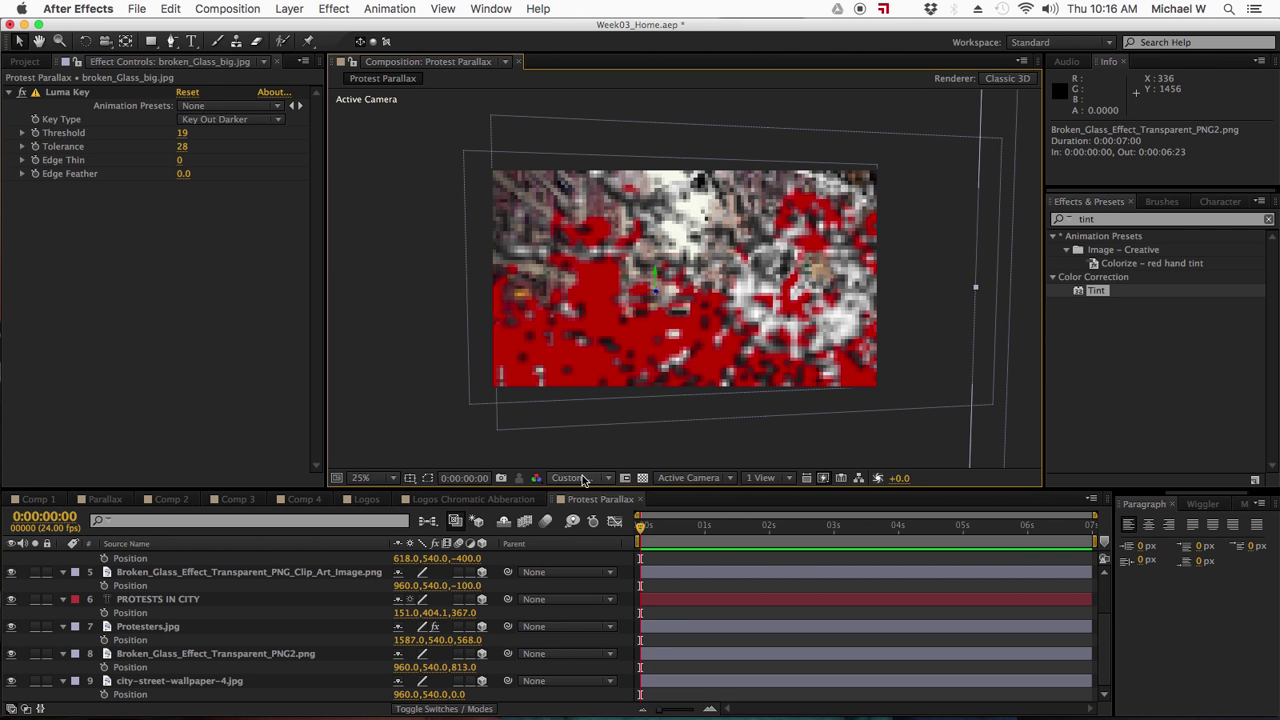
- Set preview resolution to Quarter and orbit the camera to check the depth layering
{"action": "left_click", "coordinate": [583, 478]}
{"action": "left_click", "coordinate": [583, 567]}
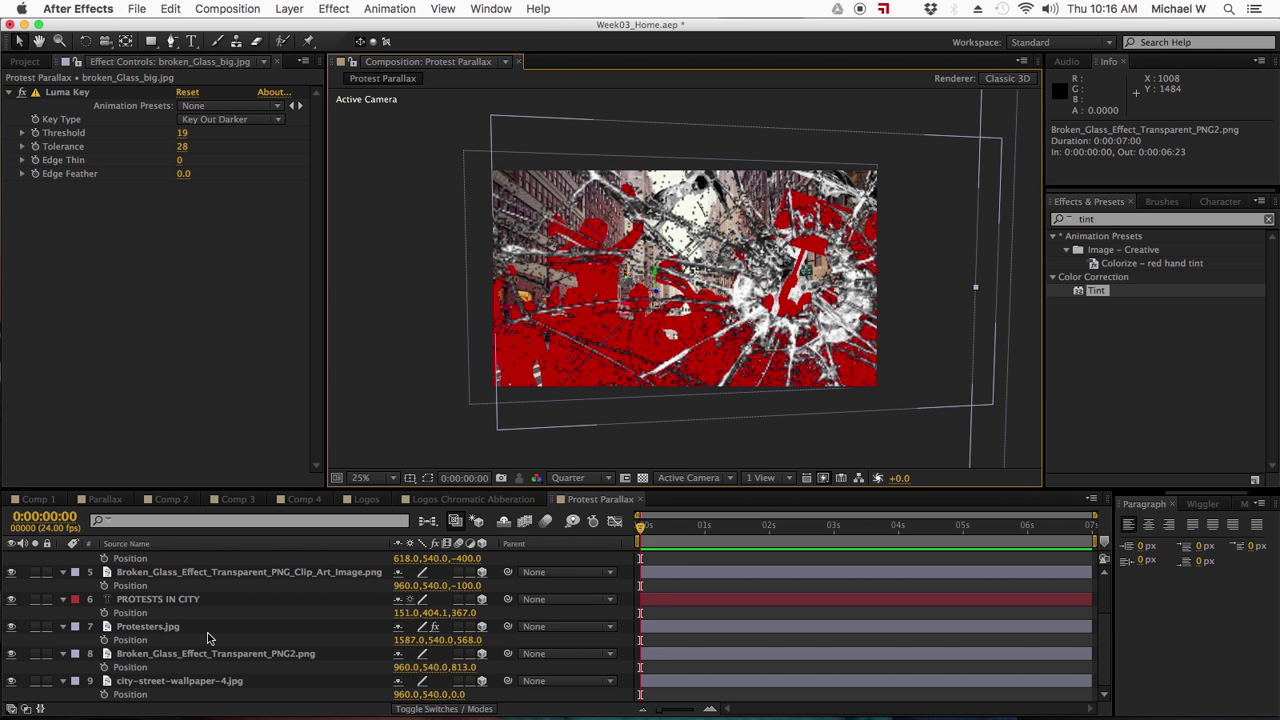
{"action": "scroll", "coordinate": [210, 638], "scroll_direction": "up", "scroll_amount": 2}
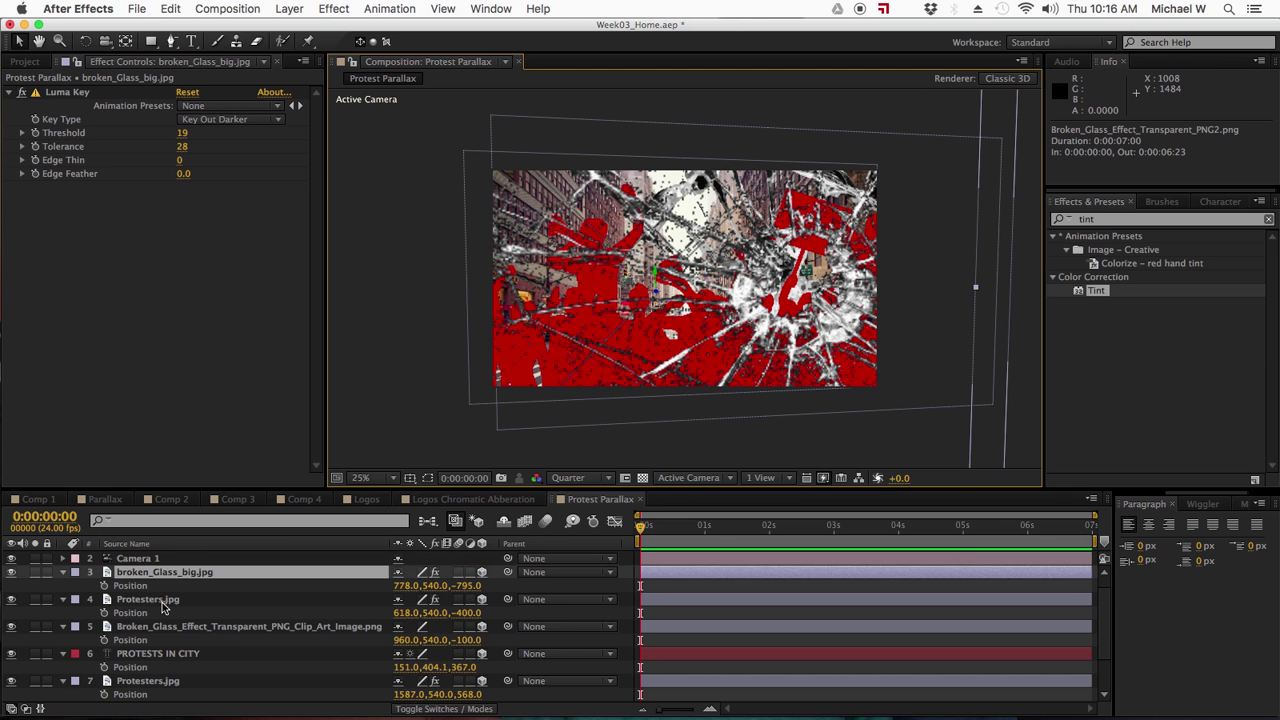
{"action": "left_click", "coordinate": [163, 601]}
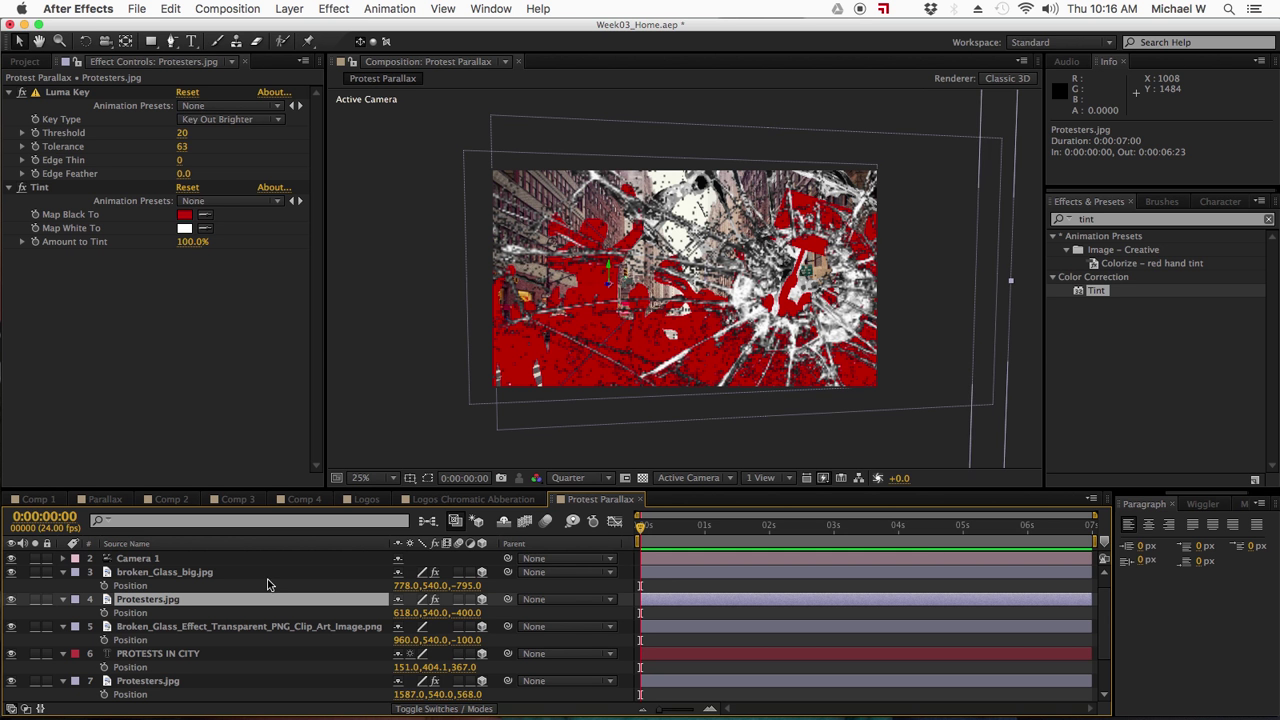
{"action": "key", "text": "c"}
{"action": "mouse_move", "coordinate": [626, 344]}
{"action": "left_mouse_down"}
{"action": "mouse_move", "coordinate": [617, 329]}
{"action": "mouse_move", "coordinate": [627, 332]}
{"action": "left_mouse_up"}
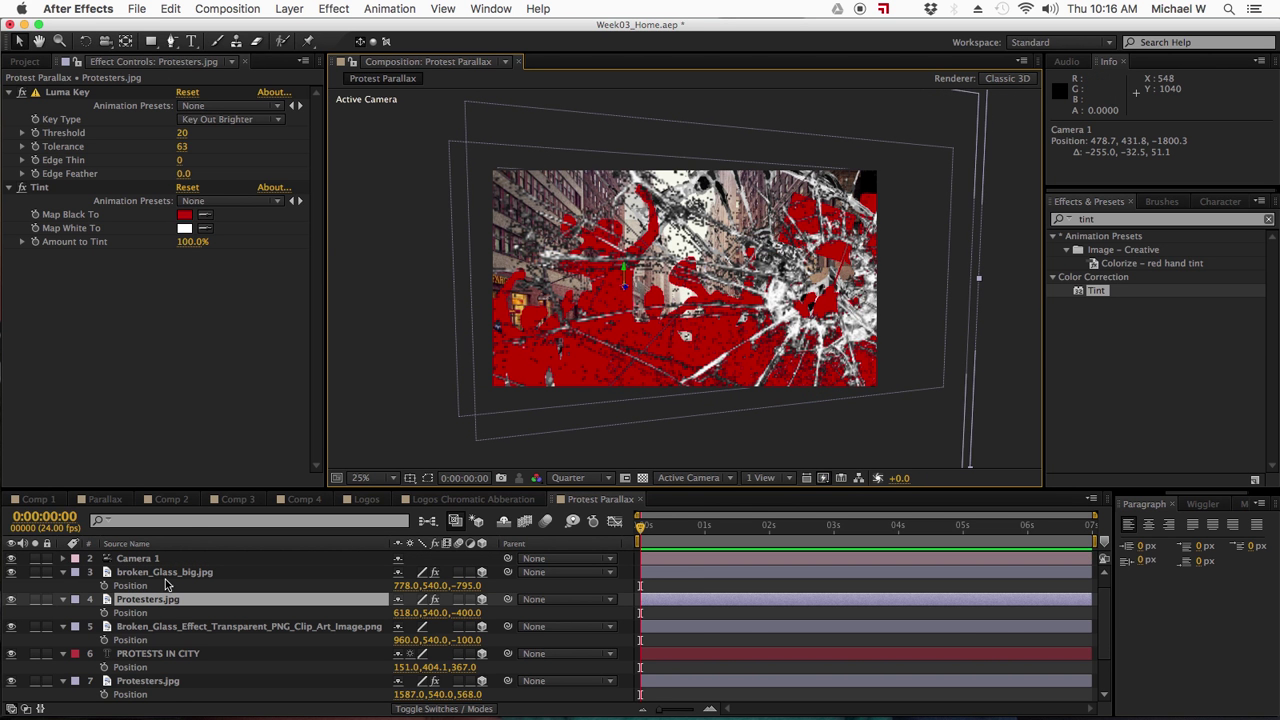
{"action": "left_click", "coordinate": [192, 627]}
{"action": "left_click", "coordinate": [165, 654]}
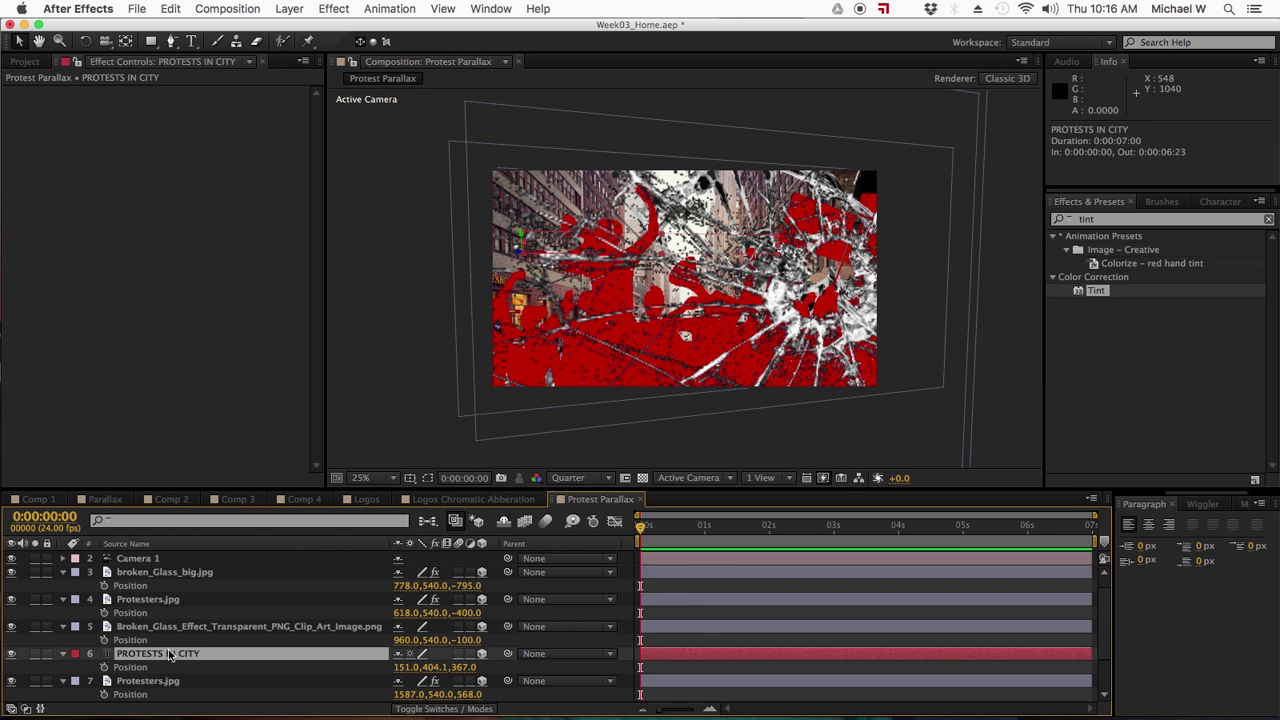
{"action": "left_click_drag", "start_coordinate": [640, 528], "coordinate": [1094, 540]}
- Expand Camera 1's Transform and pull its start Position back to Z −2623.3
{"action": "left_click", "coordinate": [68, 560]}
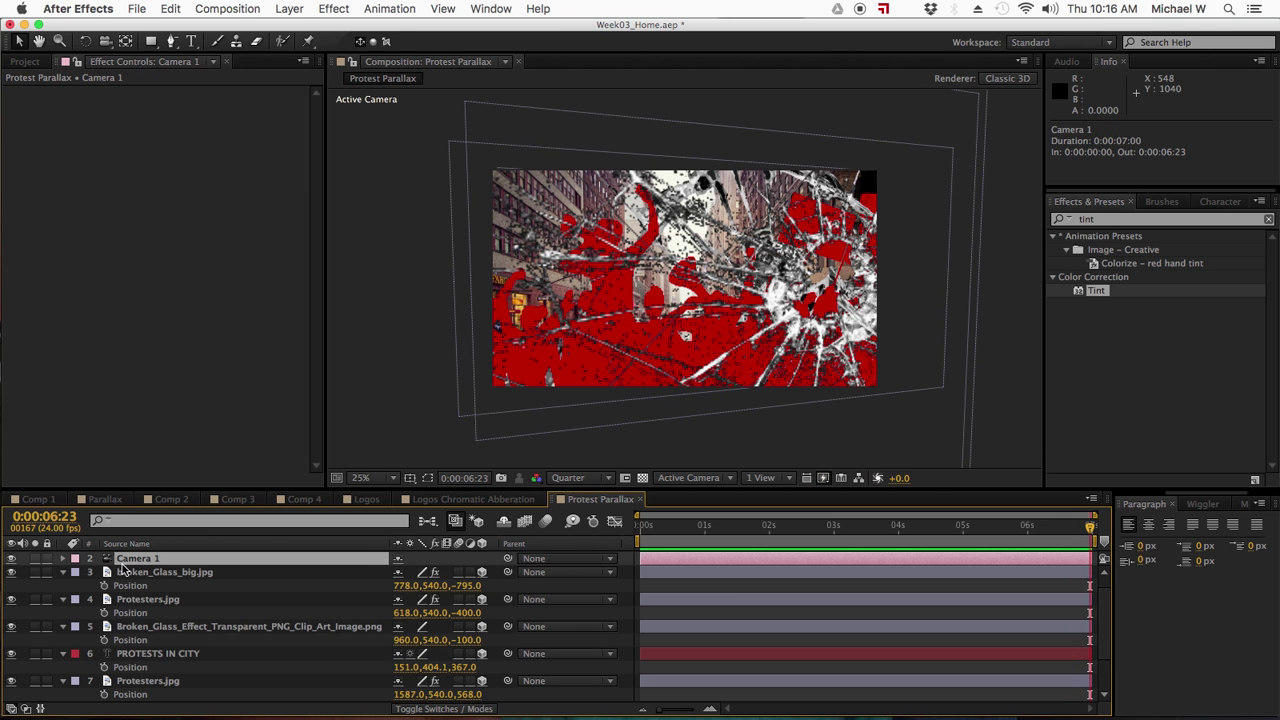
{"action": "left_click", "coordinate": [63, 559]}
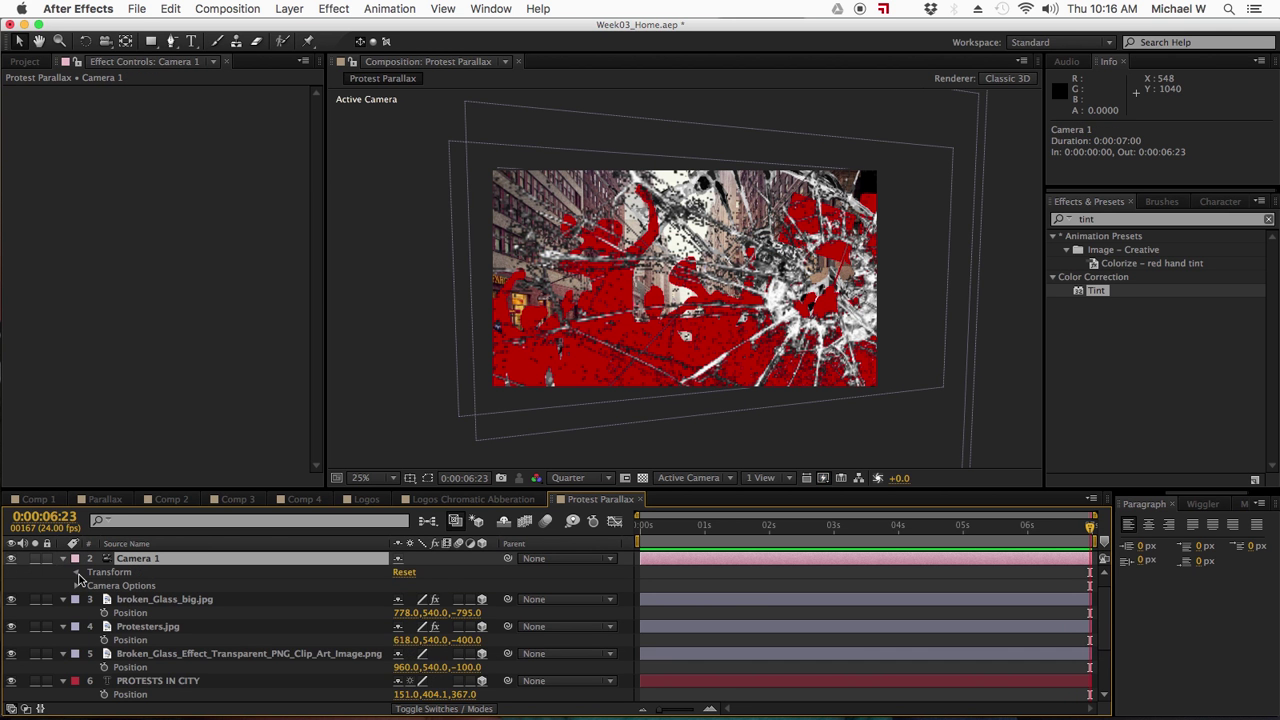
{"action": "left_click", "coordinate": [77, 572]}
{"action": "left_click_drag", "start_coordinate": [472, 600], "coordinate": [3, 632]}
{"action": "left_click_drag", "start_coordinate": [472, 600], "coordinate": [1006, 571]}
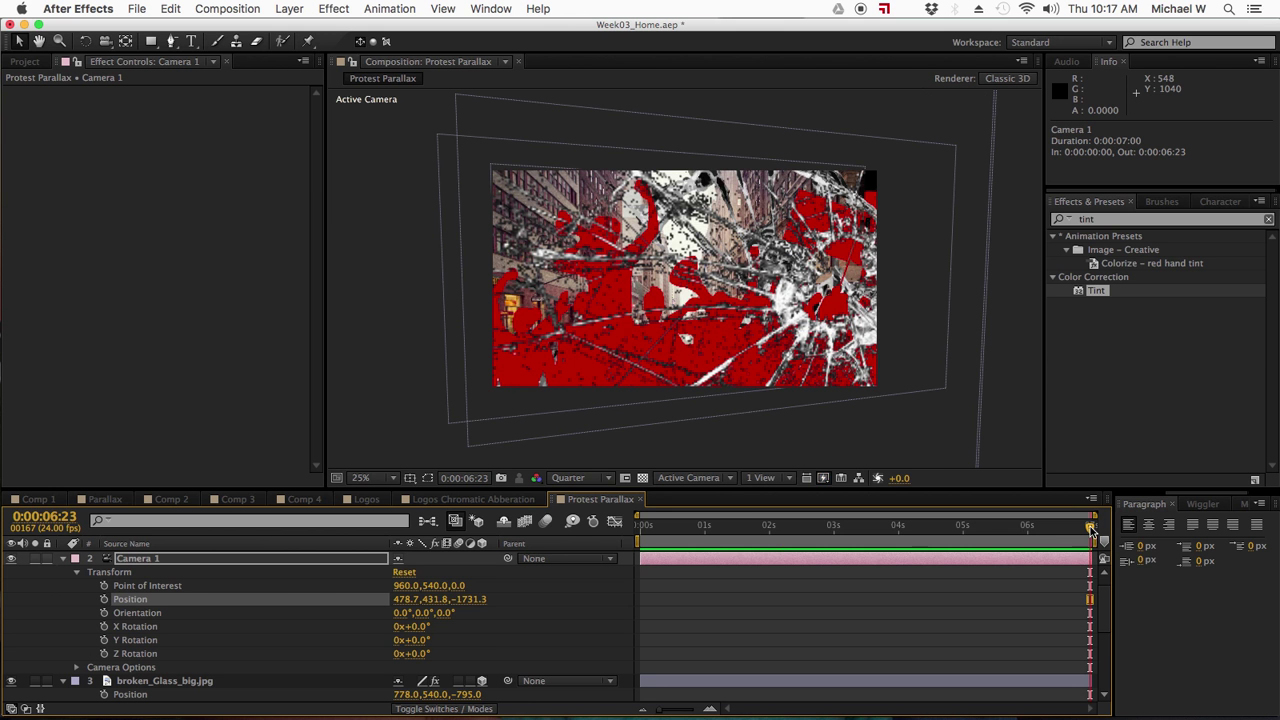
{"action": "left_click_drag", "start_coordinate": [1091, 530], "coordinate": [612, 540]}
{"action": "left_click_drag", "start_coordinate": [470, 608], "coordinate": [238, 611]}
- Keyframe Camera 1's Position, ending at 478.7, 431.8, −1627.3 at 6:23
{"action": "left_click", "coordinate": [713, 604]}
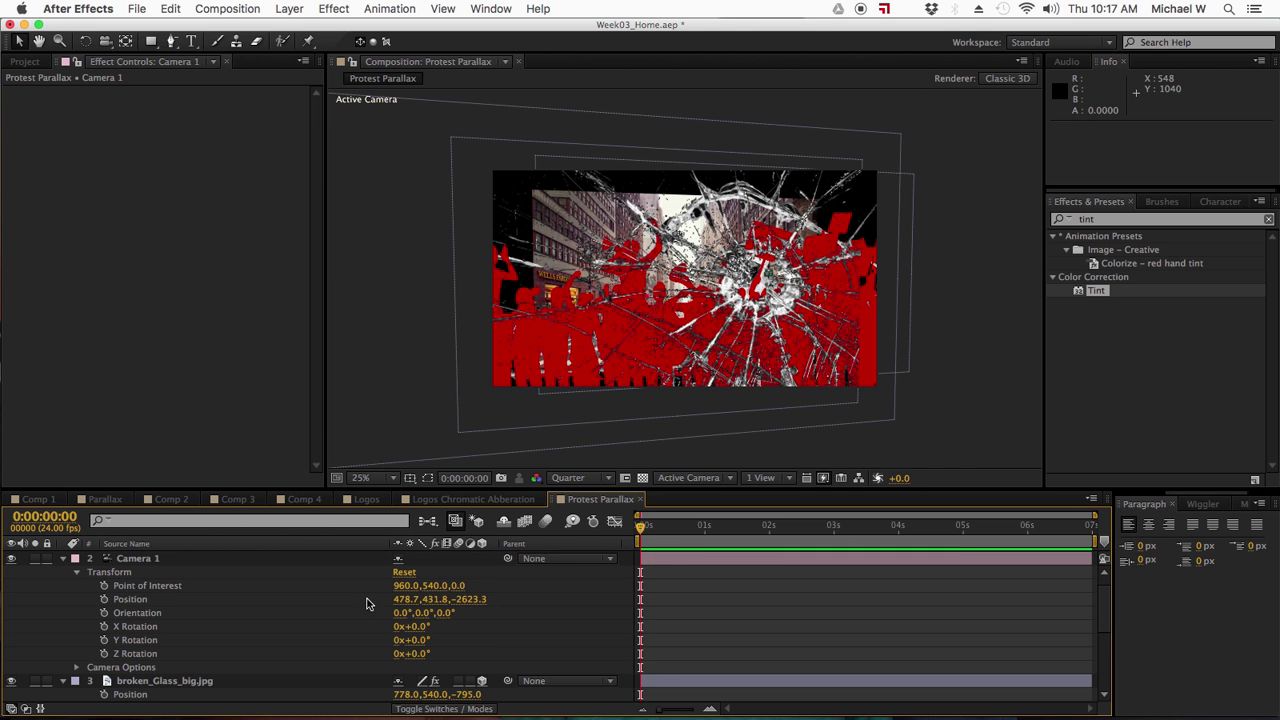
{"action": "left_click_drag", "start_coordinate": [653, 540], "coordinate": [1091, 534]}
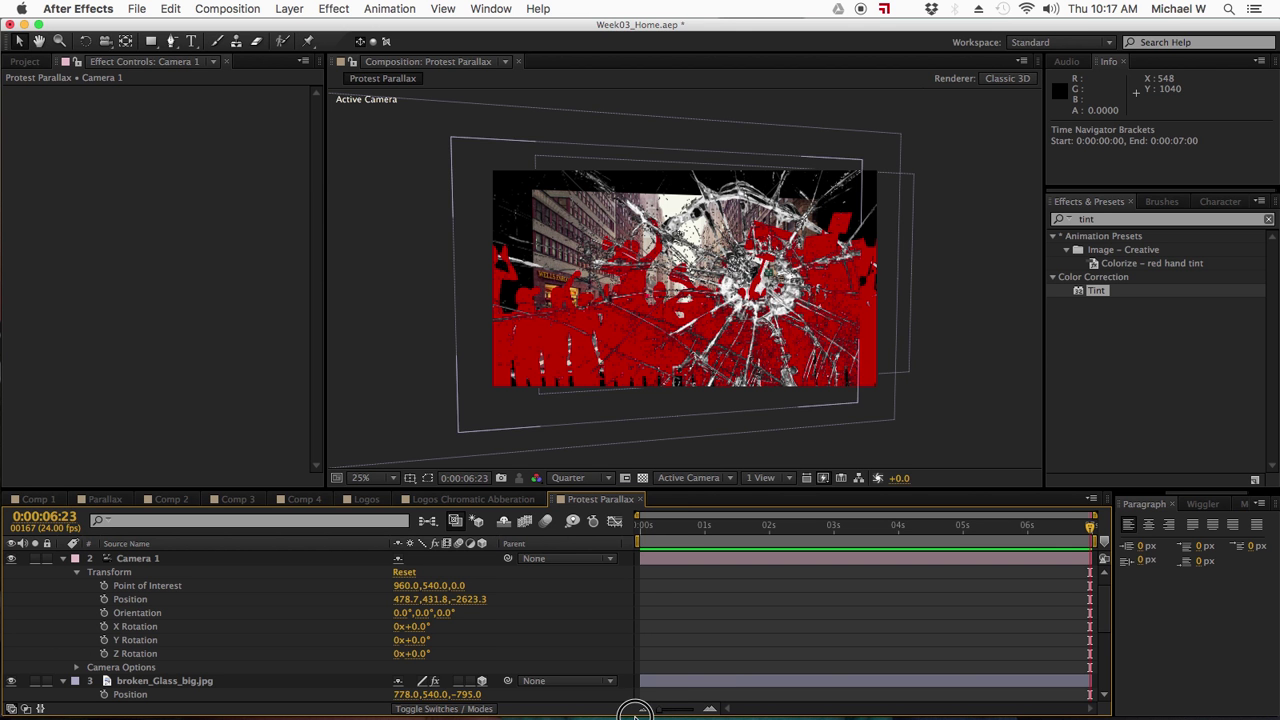
{"action": "left_click", "coordinate": [637, 535]}
{"action": "left_click_drag", "start_coordinate": [637, 535], "coordinate": [608, 534]}
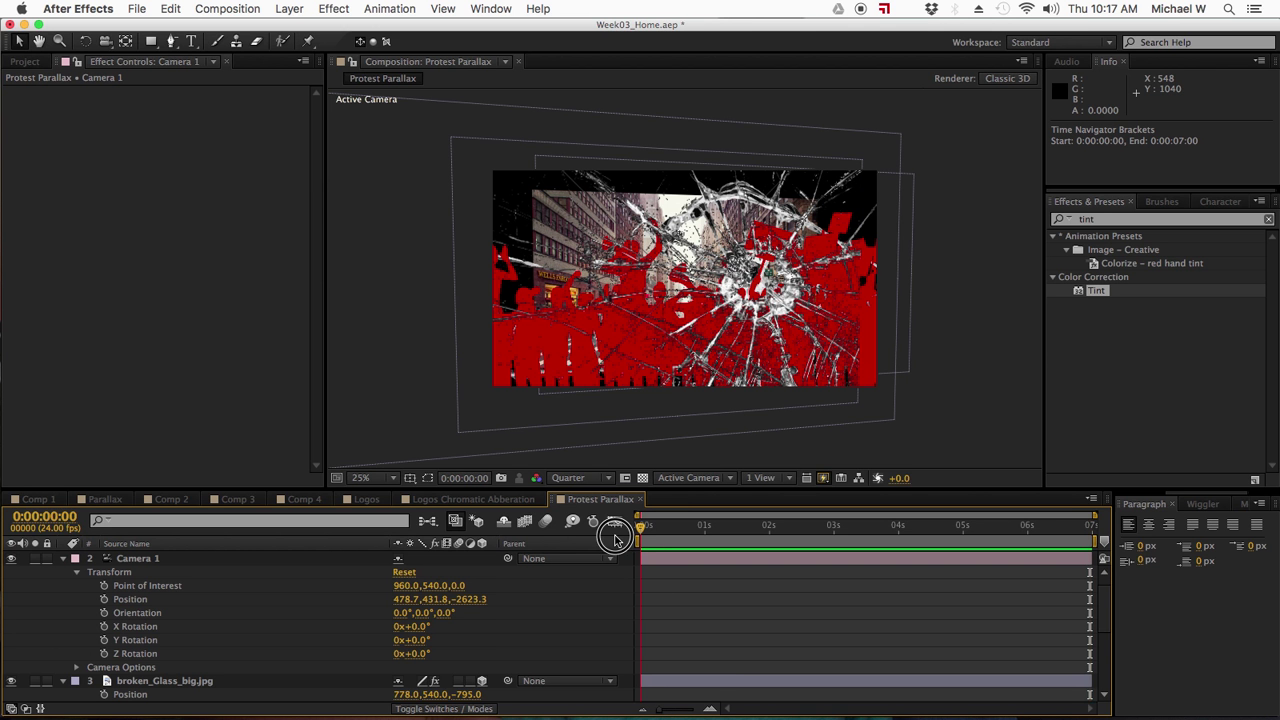
{"action": "left_click", "coordinate": [104, 600]}
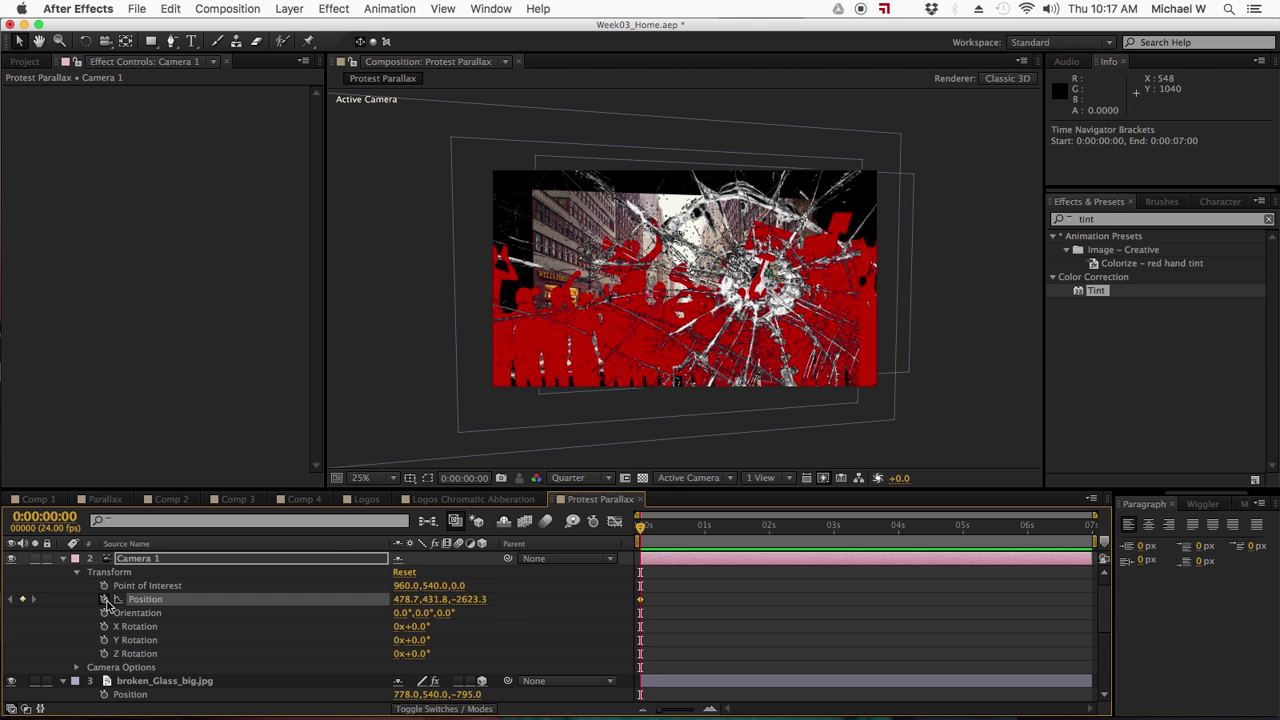
{"action": "left_click", "coordinate": [726, 530]}
{"action": "left_click_drag", "start_coordinate": [726, 530], "coordinate": [1128, 532]}
{"action": "left_click_drag", "start_coordinate": [472, 607], "coordinate": [1272, 610]}
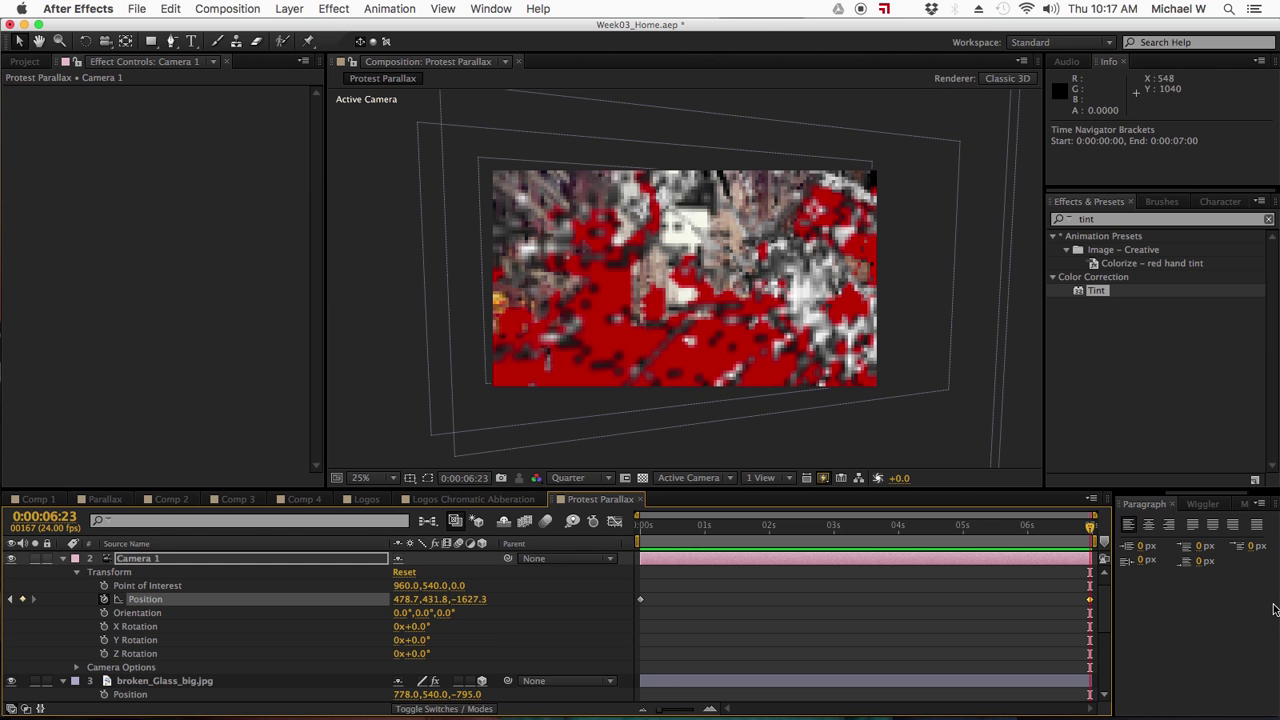
- Collapse Camera 1's properties and tidy the timeline's open property rows
{"action": "left_click", "coordinate": [988, 621]}
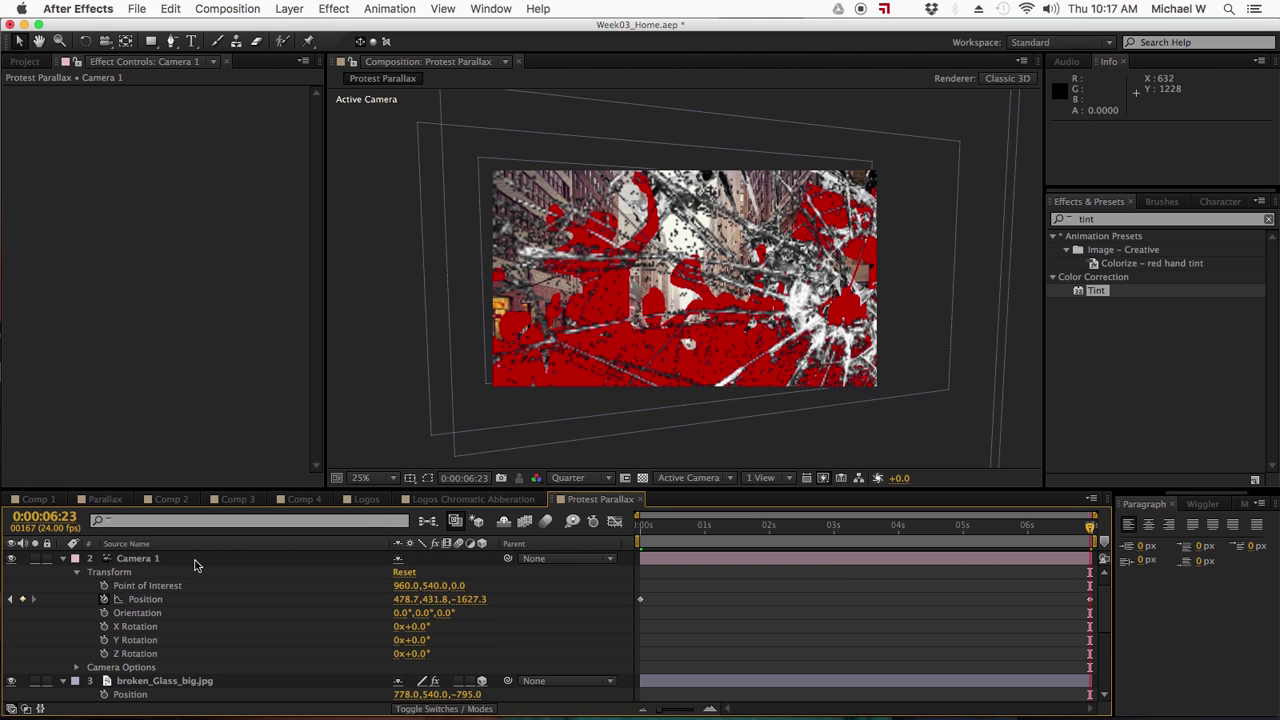
{"action": "left_click", "coordinate": [64, 560]}
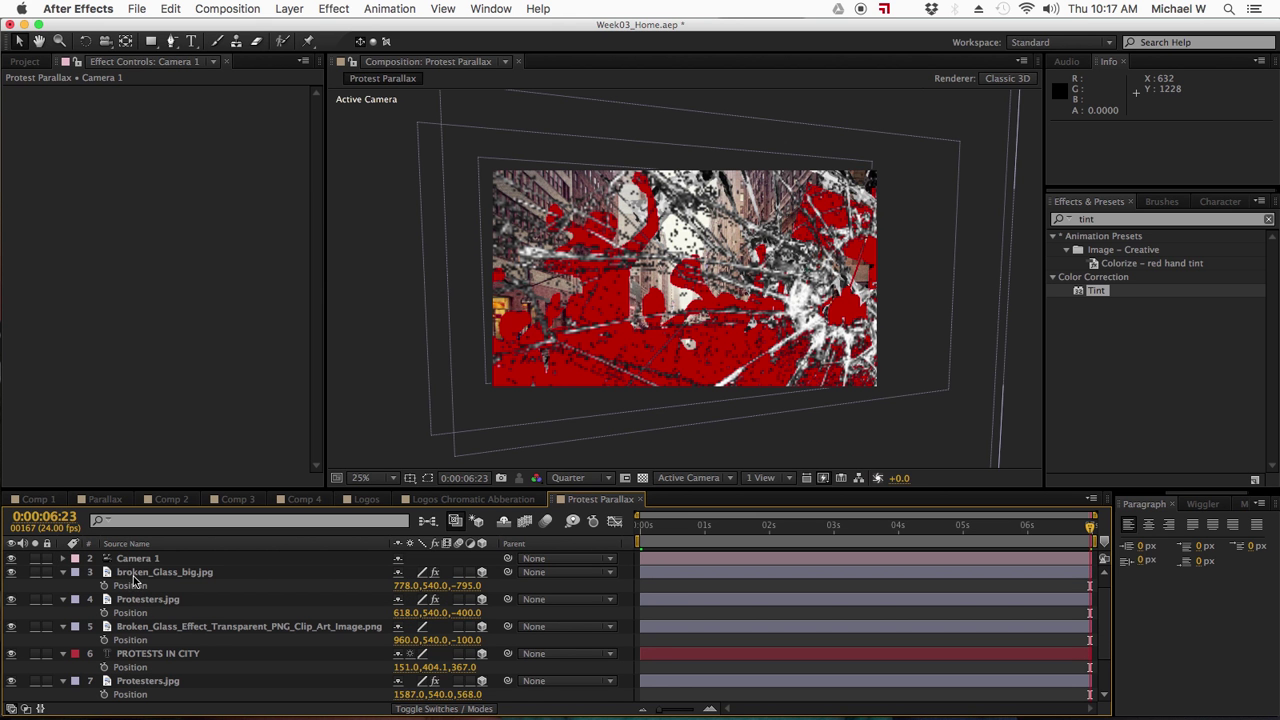
{"action": "left_click", "coordinate": [246, 575]}
{"action": "key", "text": "p"}
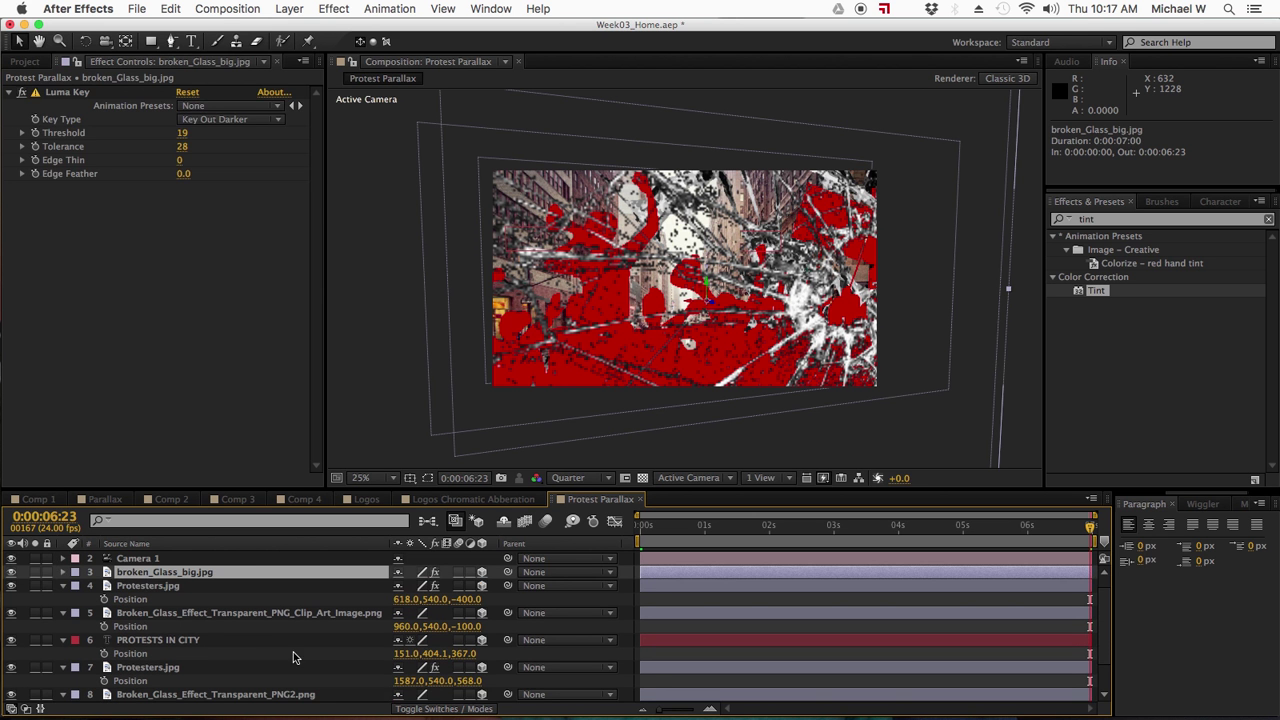
{"action": "left_click", "coordinate": [304, 652]}
{"action": "left_click", "coordinate": [690, 623]}
- Scale the city-street-wallpaper-4.jpg background to 217% at the start of the comp
{"action": "key", "text": "u"}
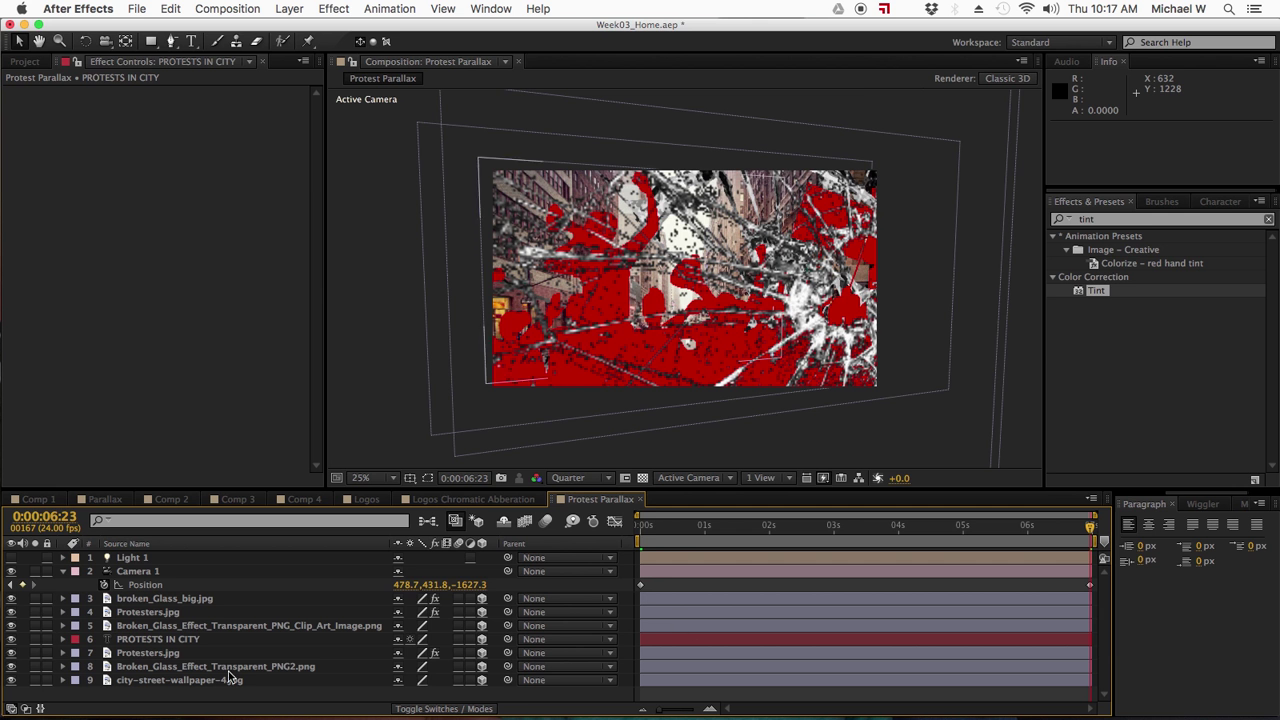
{"action": "left_click", "coordinate": [636, 526]}
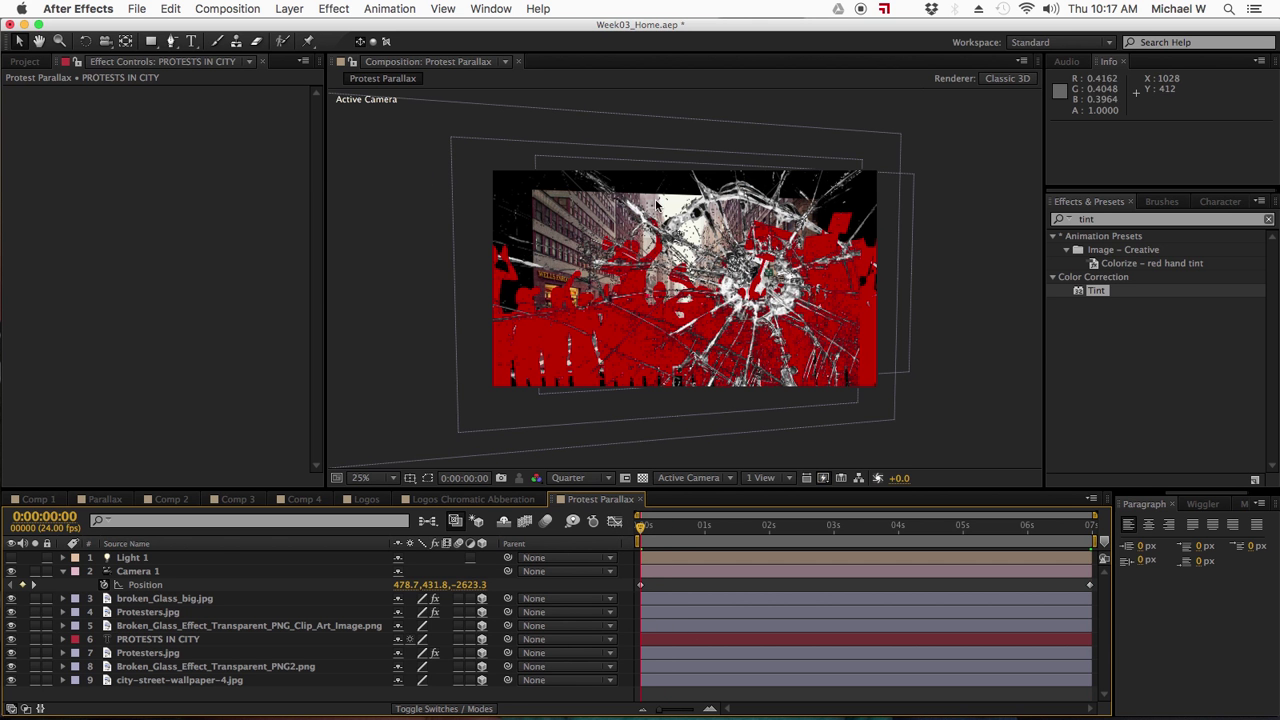
{"action": "left_click", "coordinate": [167, 681]}
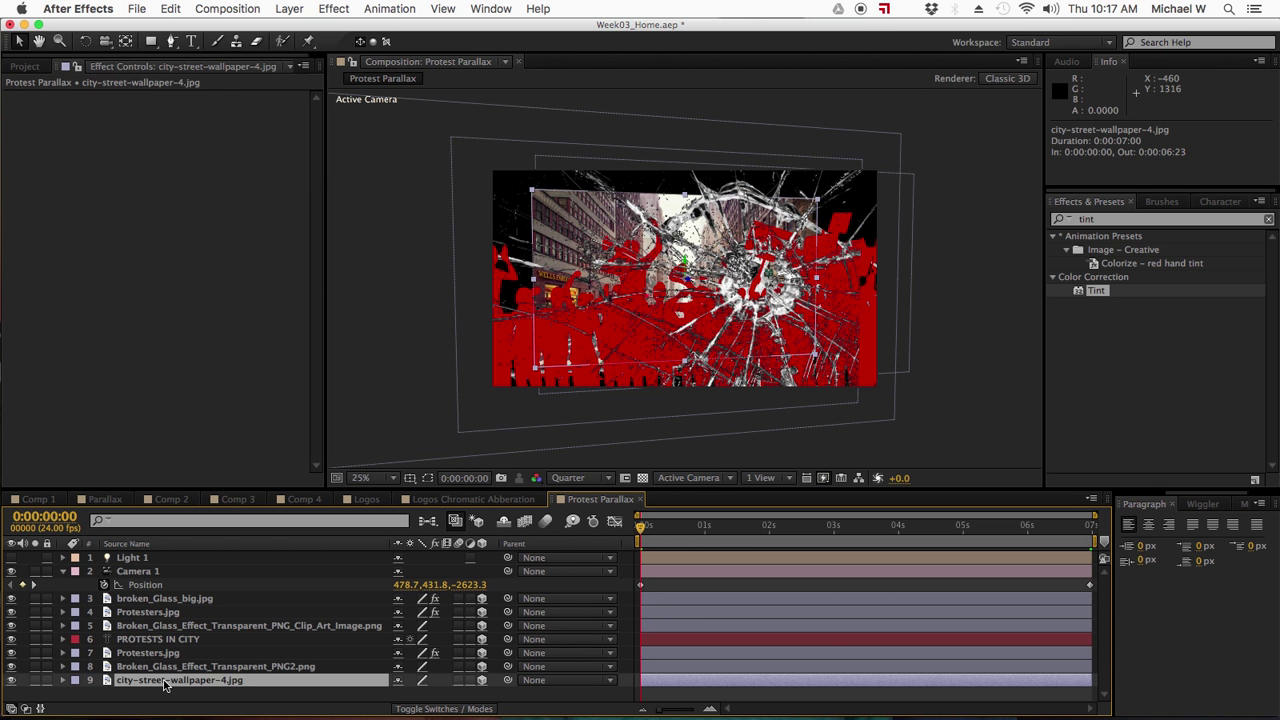
{"action": "key", "text": "s"}
{"action": "left_click_drag", "start_coordinate": [449, 699], "coordinate": [522, 680]}
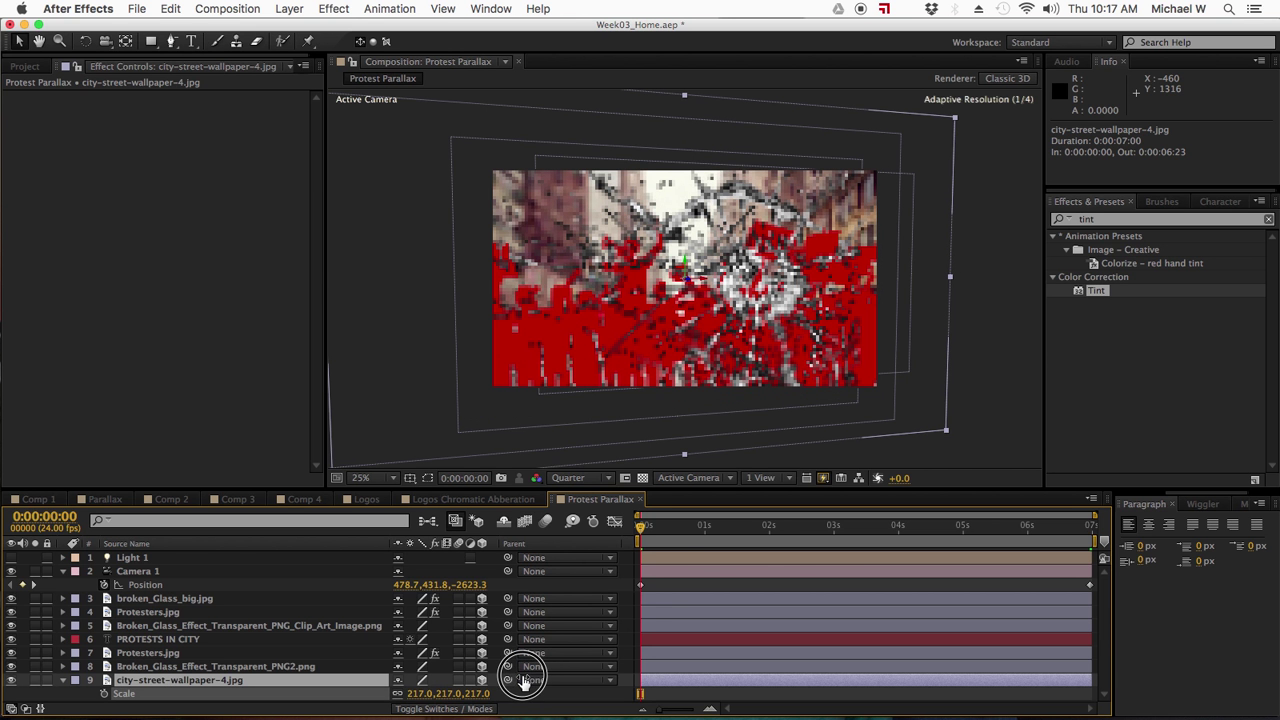
- Preview the camera move with the enlarged background, then select broken_Glass_big.jpg
{"action": "left_click_drag", "start_coordinate": [645, 527], "coordinate": [1097, 537]}
{"action": "left_click_drag", "start_coordinate": [891, 545], "coordinate": [562, 541]}
{"action": "left_click", "coordinate": [197, 600]}
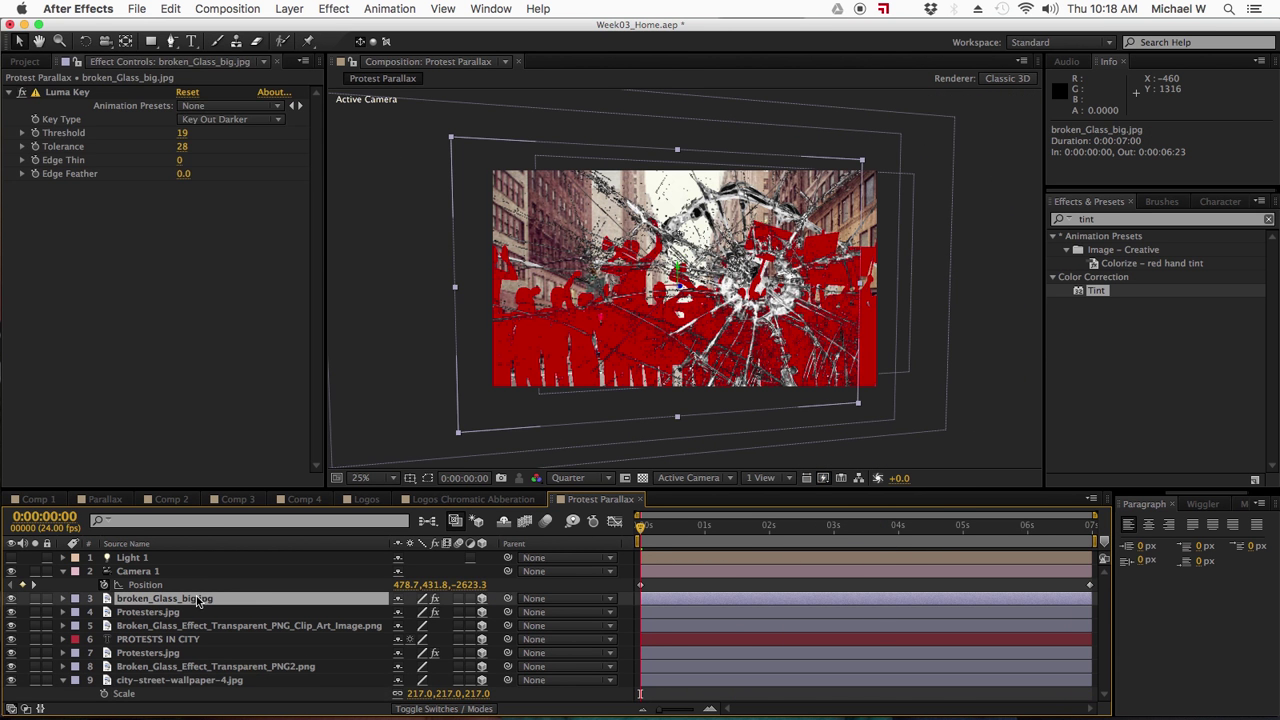
- Keyframe broken_Glass_big.jpg's Position, pushing it to Z -1392, then X 516 and Y 480
{"action": "key", "text": "p"}
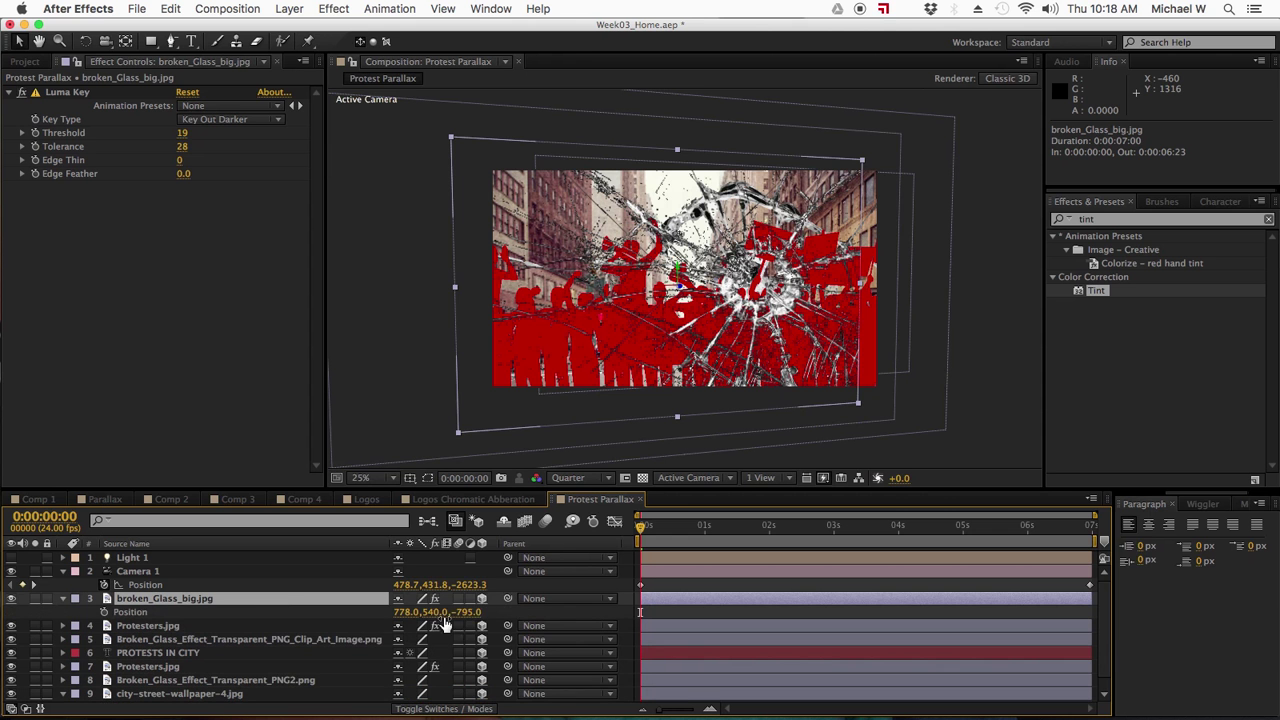
{"action": "left_click_drag", "start_coordinate": [470, 617], "coordinate": [214, 606]}
{"action": "left_click", "coordinate": [97, 614]}
{"action": "left_click_drag", "start_coordinate": [478, 611], "coordinate": [405, 611]}
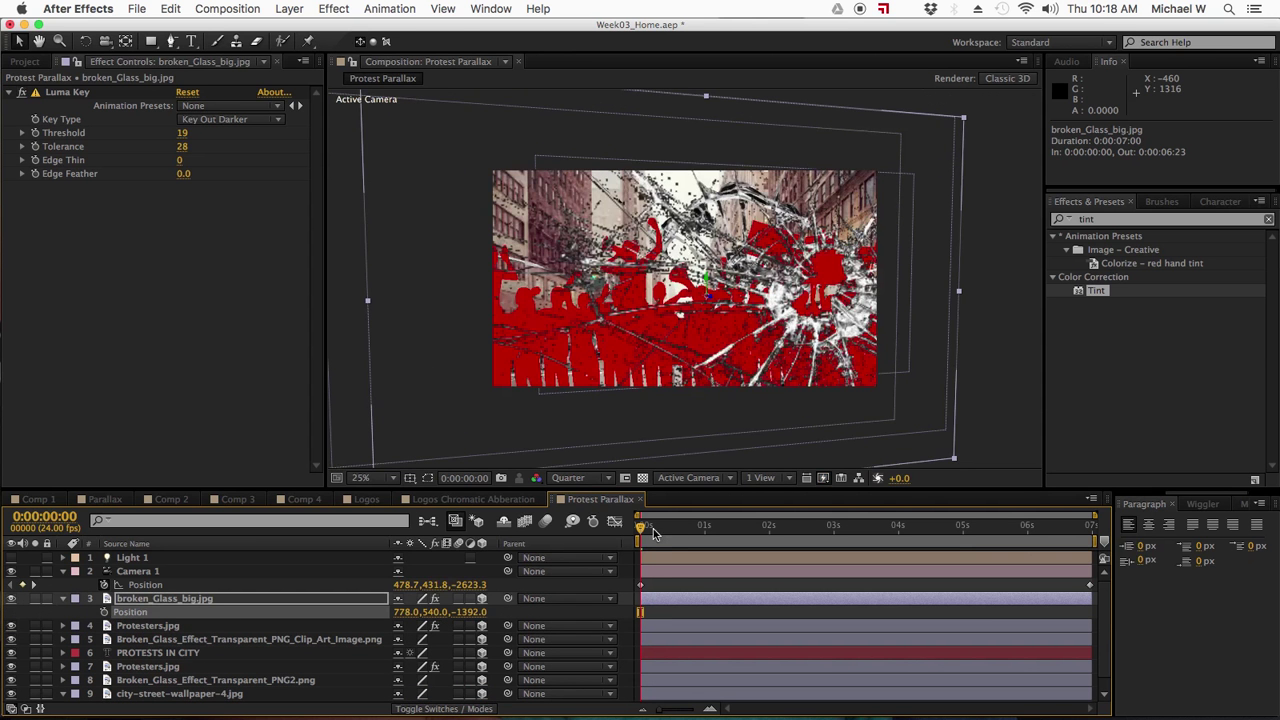
{"action": "mouse_move", "coordinate": [640, 530]}
{"action": "left_mouse_down"}
{"action": "mouse_move", "coordinate": [720, 527]}
{"action": "mouse_move", "coordinate": [640, 530]}
{"action": "left_mouse_up"}
{"action": "left_click_drag", "start_coordinate": [412, 617], "coordinate": [204, 622]}
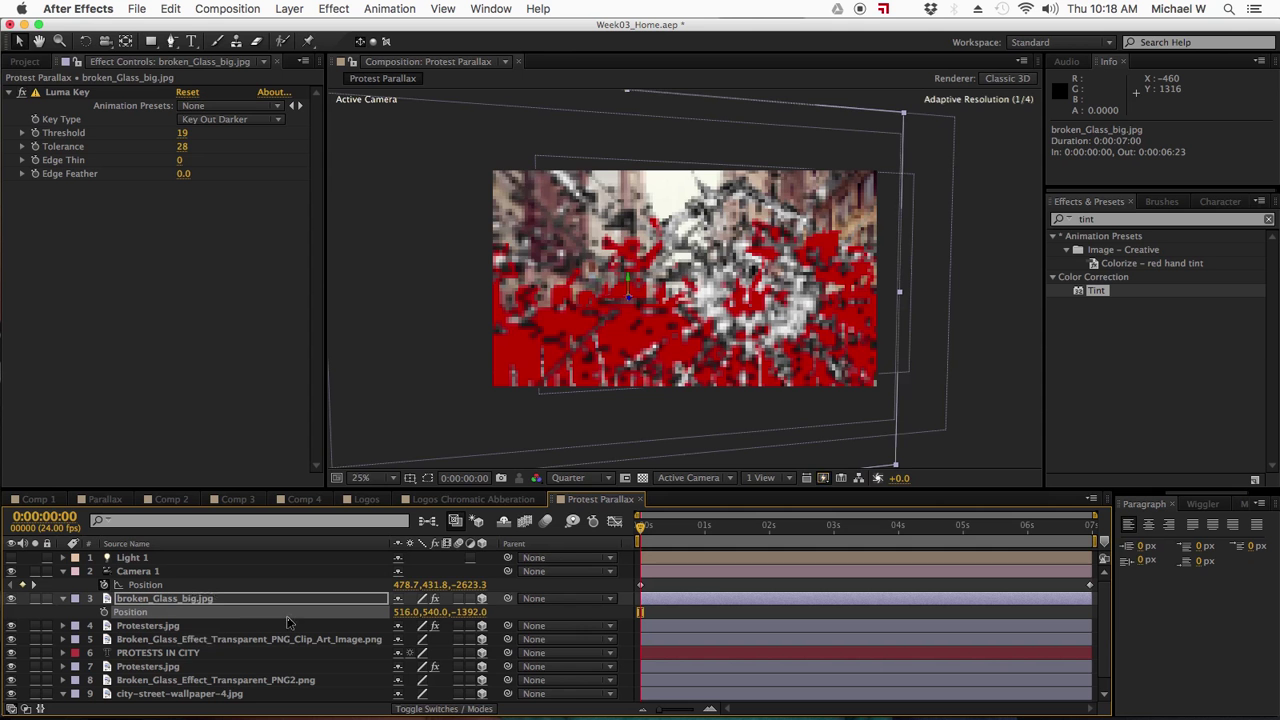
{"action": "left_click_drag", "start_coordinate": [432, 611], "coordinate": [323, 617]}
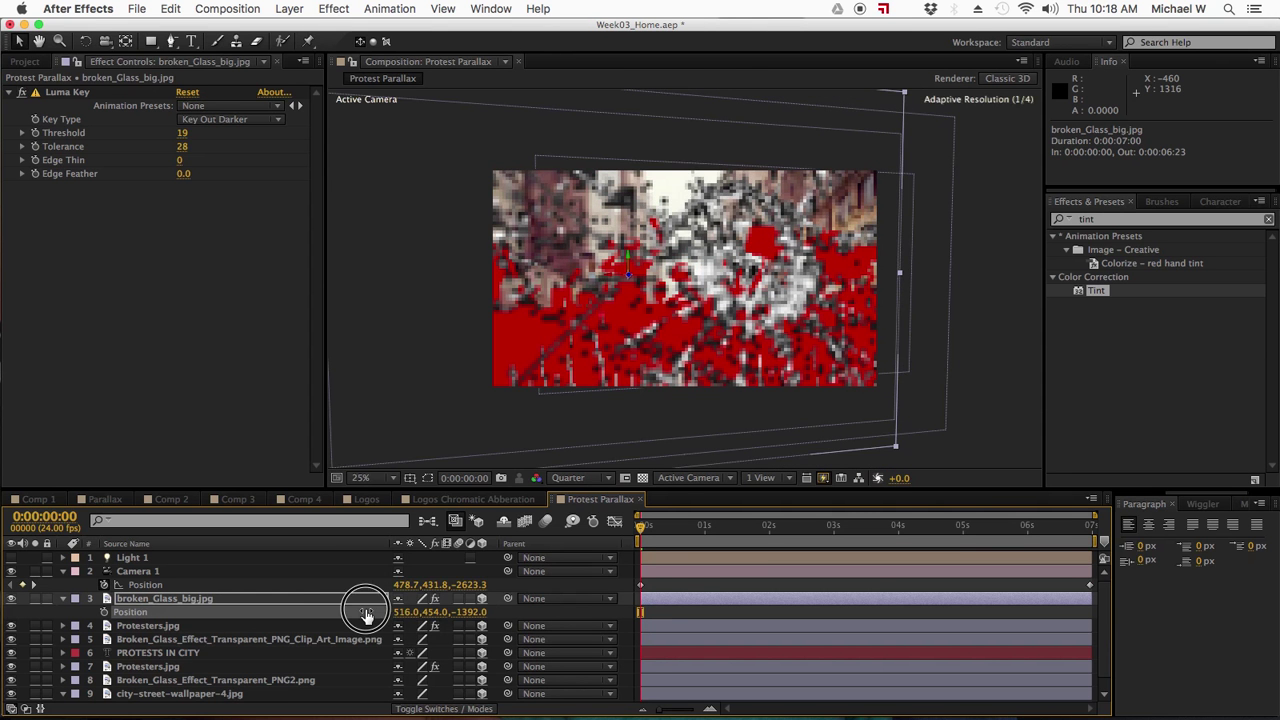
- Add glass keyframes at 0:00:01:10 and 0:00:02:17: Y 497, X 454, Z -1677, X 325
{"action": "left_click", "coordinate": [640, 528]}
{"action": "left_click_drag", "start_coordinate": [640, 528], "coordinate": [731, 528]}
{"action": "left_click_drag", "start_coordinate": [432, 614], "coordinate": [490, 620]}
{"action": "left_click_drag", "start_coordinate": [737, 528], "coordinate": [815, 528]}
{"action": "left_click_drag", "start_coordinate": [410, 612], "coordinate": [390, 609]}
{"action": "left_click_drag", "start_coordinate": [475, 612], "coordinate": [236, 612]}
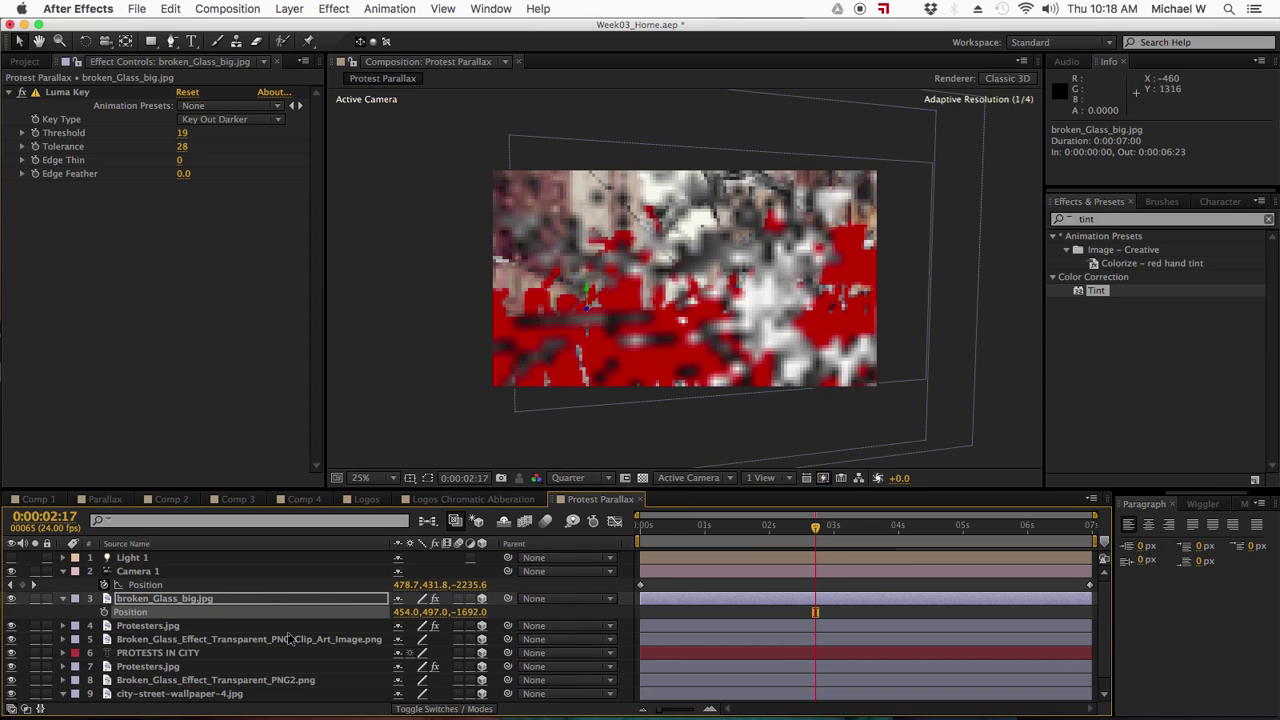
{"action": "left_click_drag", "start_coordinate": [410, 612], "coordinate": [313, 613]}
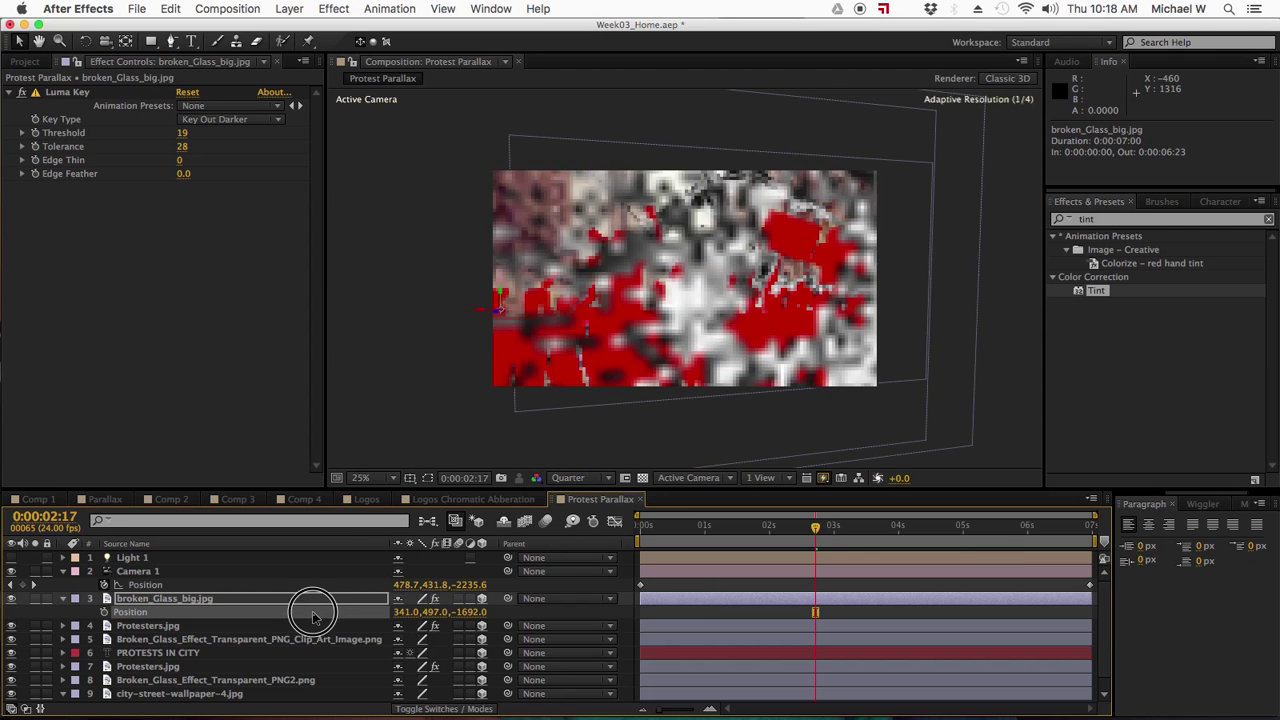
{"action": "left_click_drag", "start_coordinate": [812, 527], "coordinate": [946, 541]}
- Keyframe the glass at 0:00:04:18 to X 206 and at the end to X 143, then hide it
{"action": "key", "text": "alt+shift+p"}
{"action": "left_click_drag", "start_coordinate": [405, 617], "coordinate": [306, 611]}
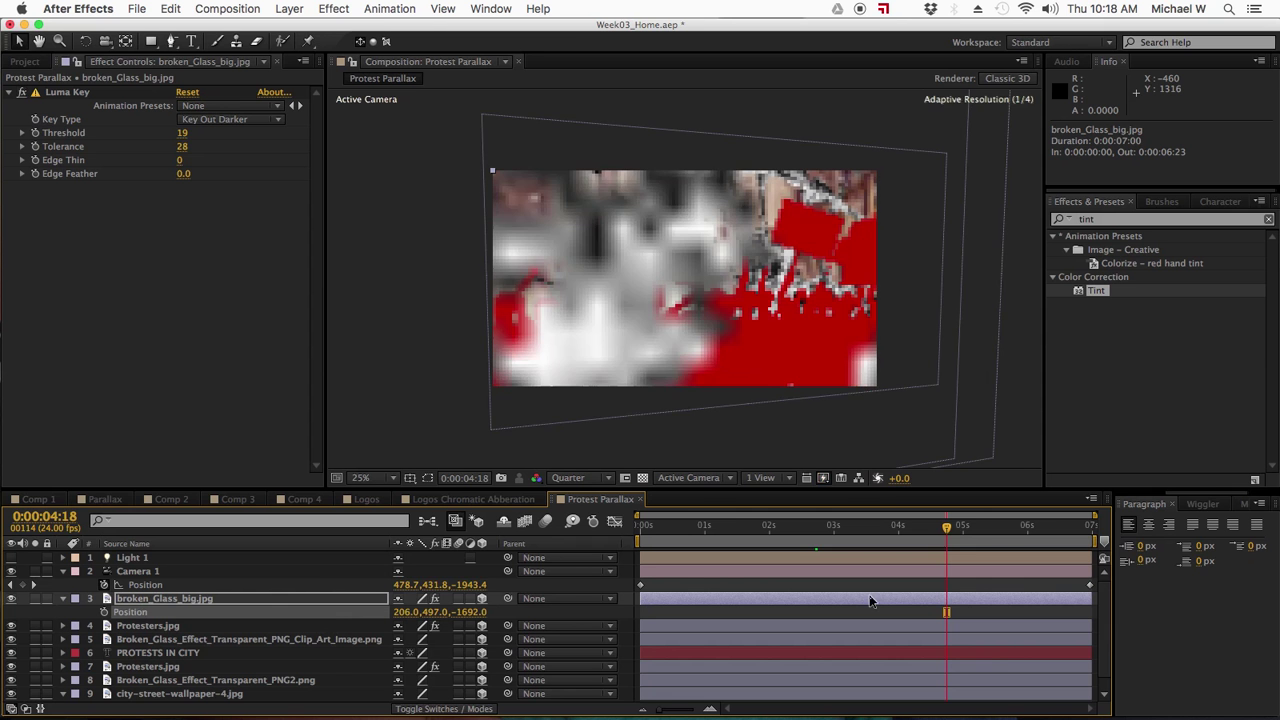
{"action": "left_click_drag", "start_coordinate": [946, 538], "coordinate": [640, 523]}
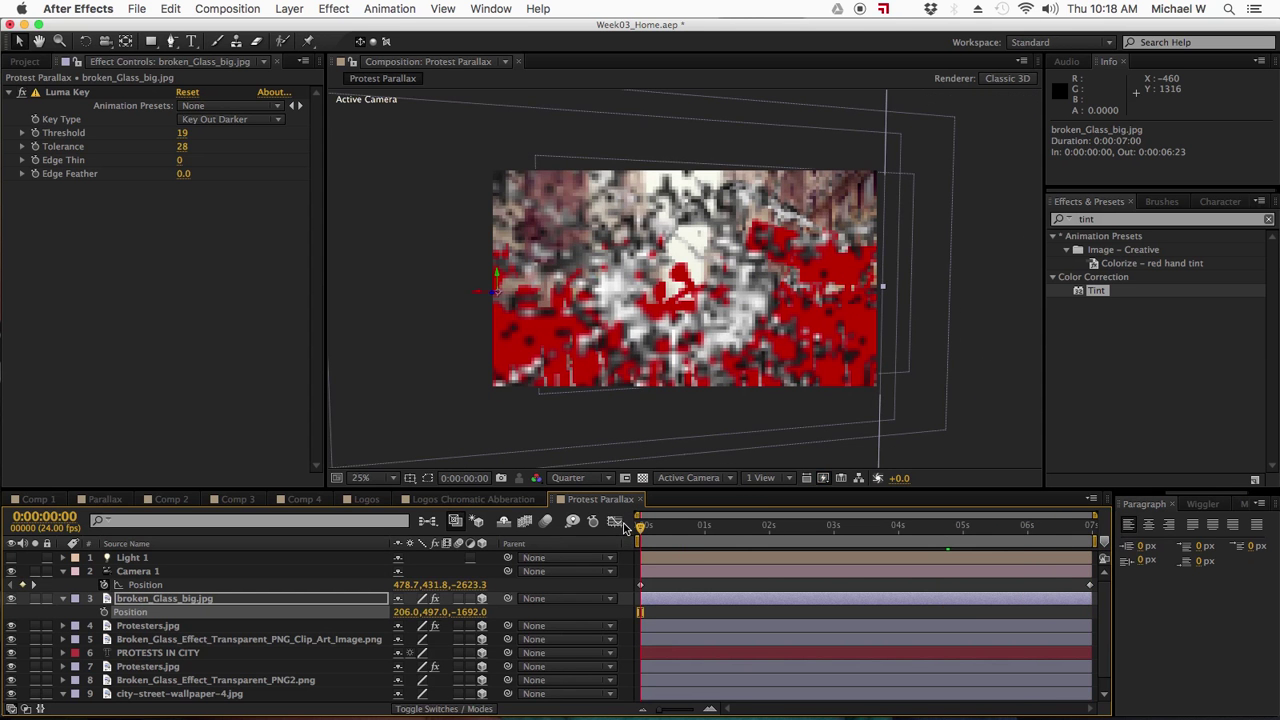
{"action": "left_click_drag", "start_coordinate": [404, 612], "coordinate": [357, 609]}
{"action": "left_click", "coordinate": [655, 528]}
{"action": "left_click_drag", "start_coordinate": [655, 530], "coordinate": [600, 518]}
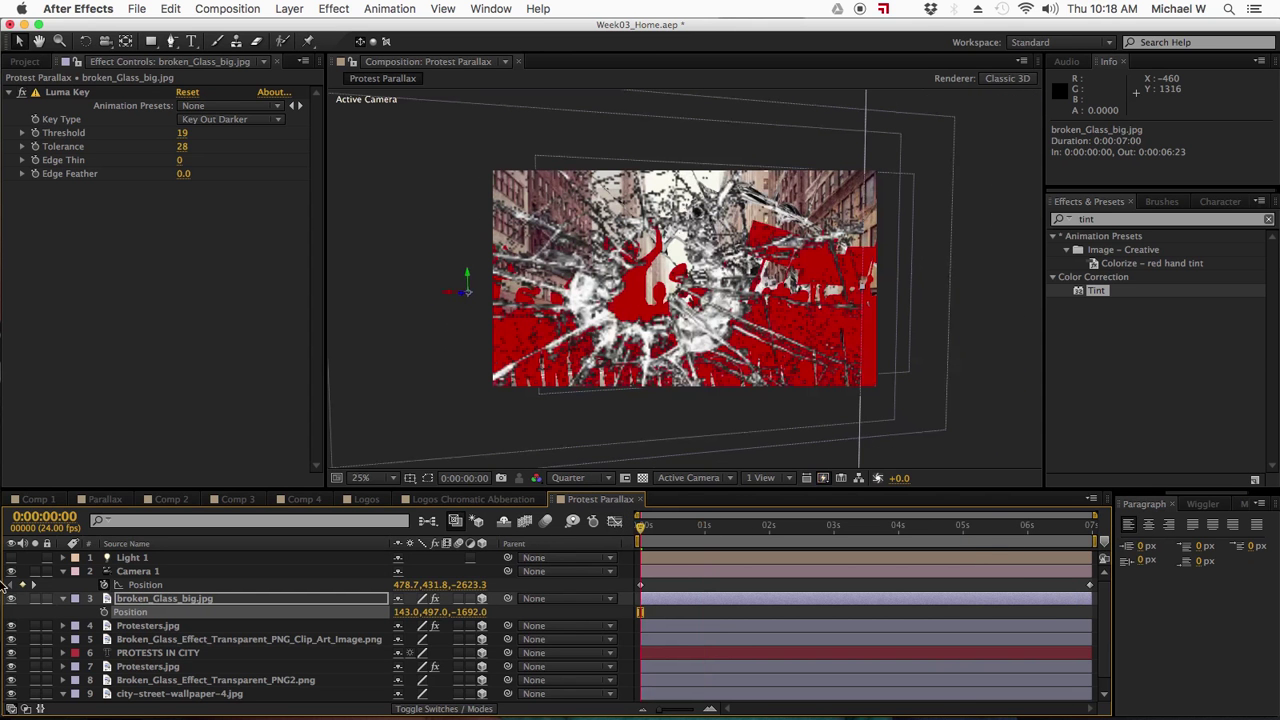
{"action": "left_click", "coordinate": [61, 599]}
{"action": "left_click", "coordinate": [11, 599]}
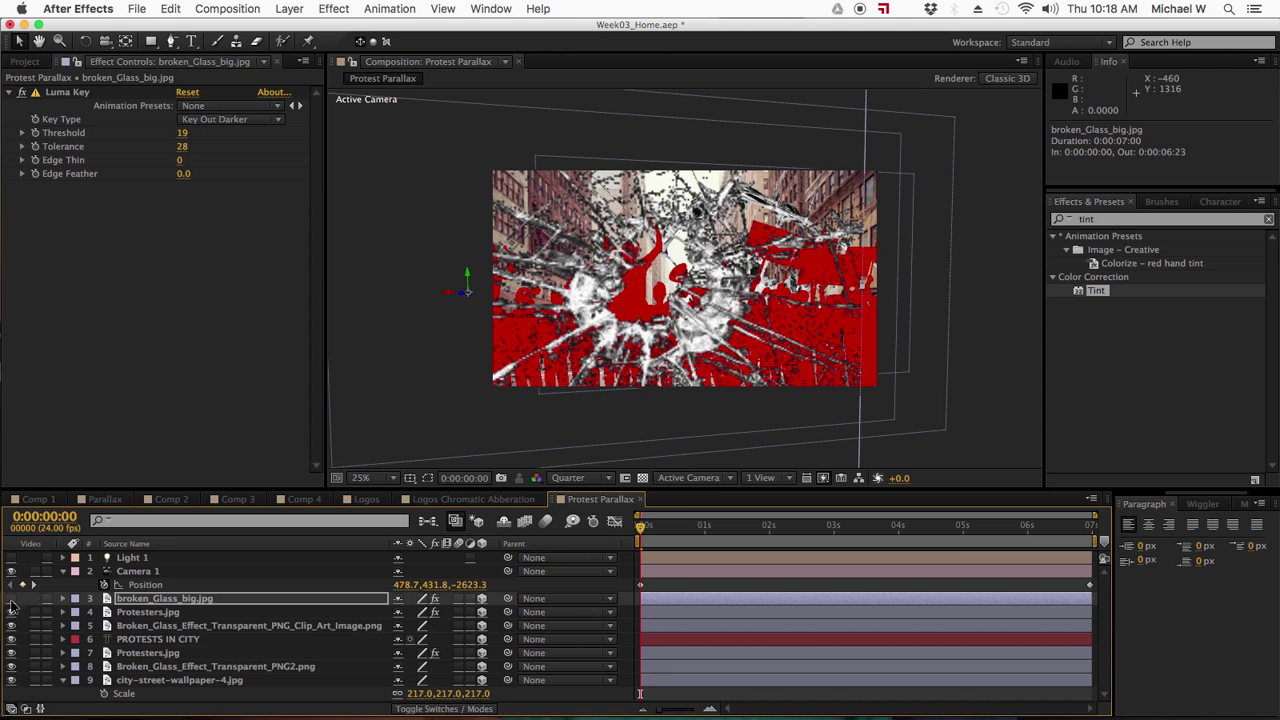
- Push Protesters.jpg back in depth, entering Z -700 then scrubbing to -1264
{"action": "left_click", "coordinate": [146, 613]}
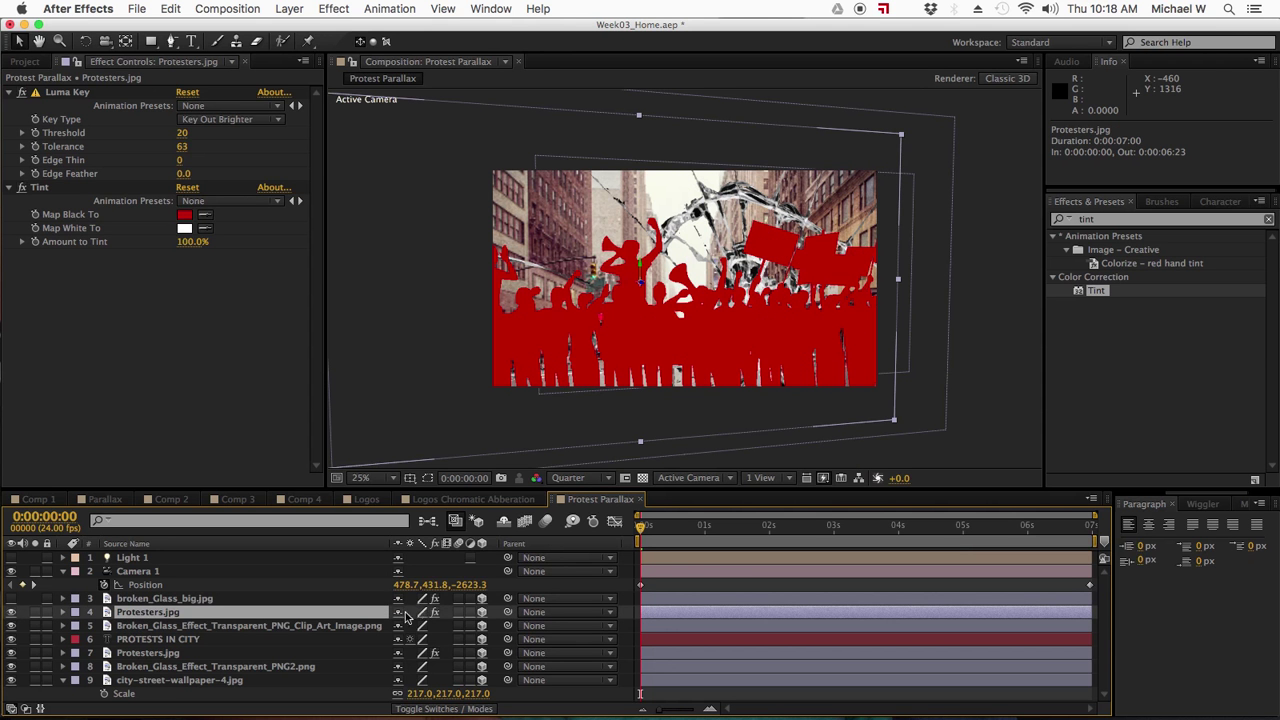
{"action": "key", "text": "p"}
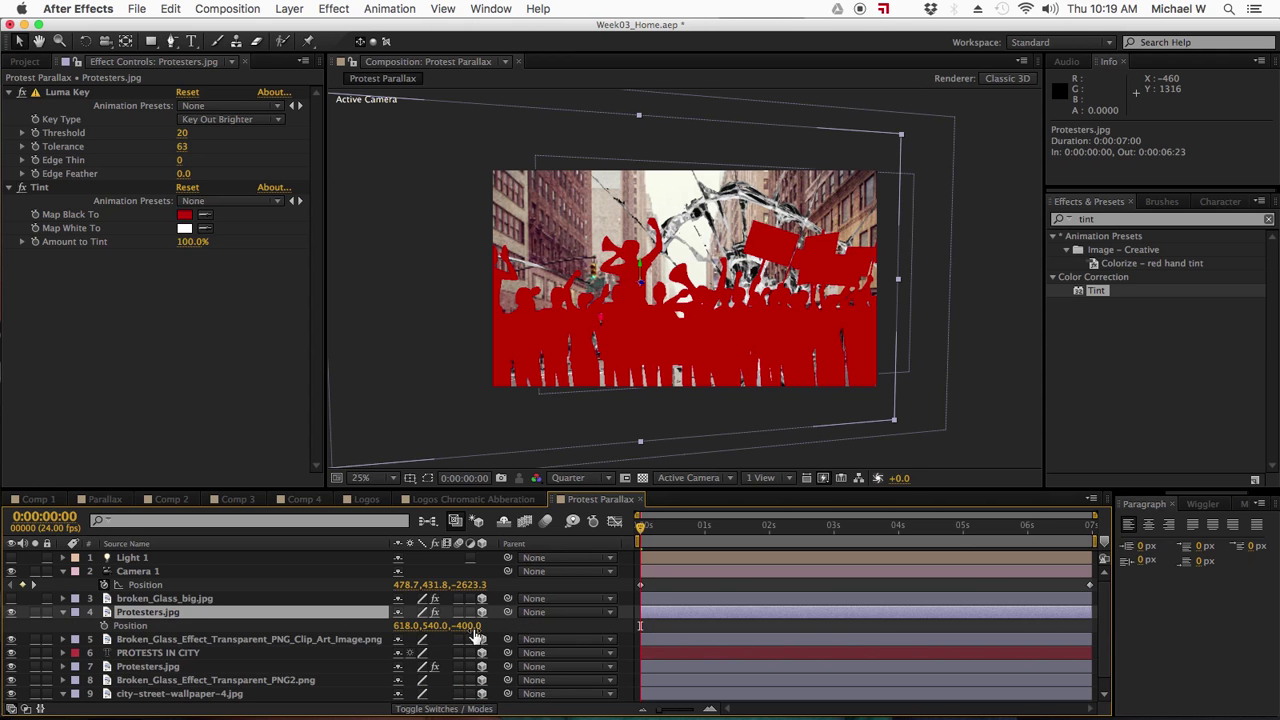
{"action": "left_click", "coordinate": [195, 599]}
{"action": "key", "text": "p"}
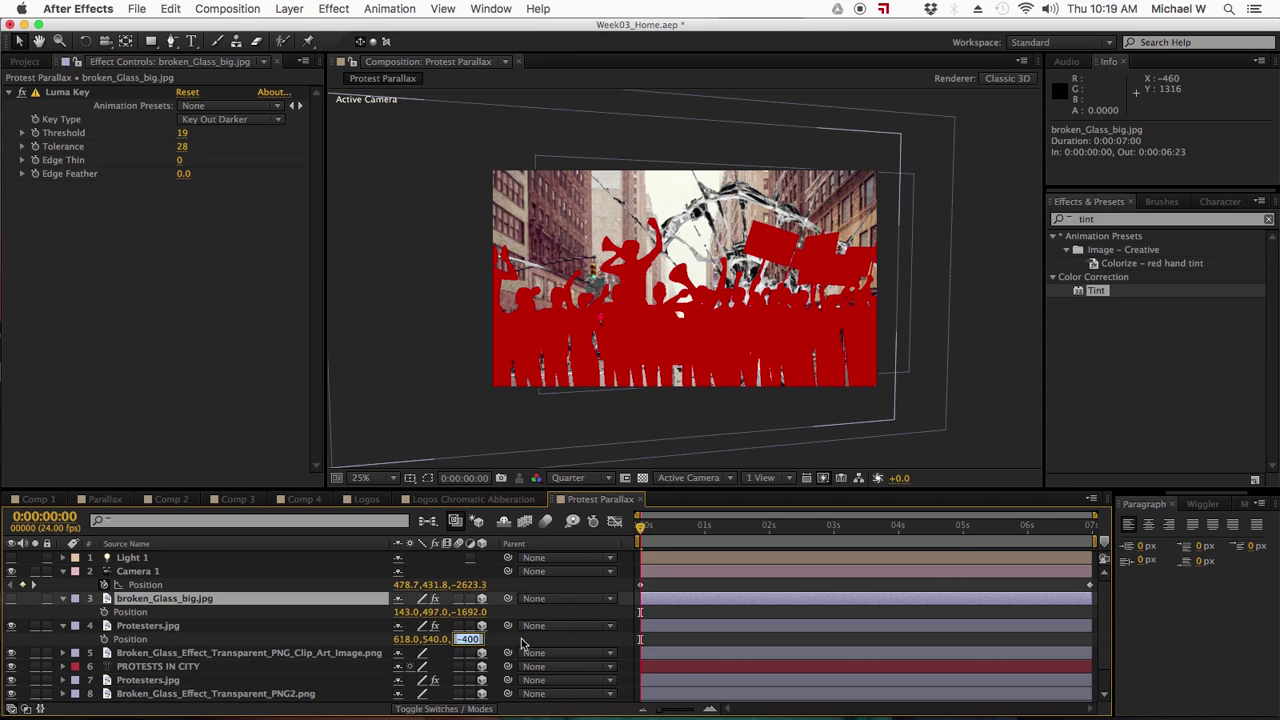
{"action": "left_click", "coordinate": [467, 639]}
{"action": "key", "text": "Return"}
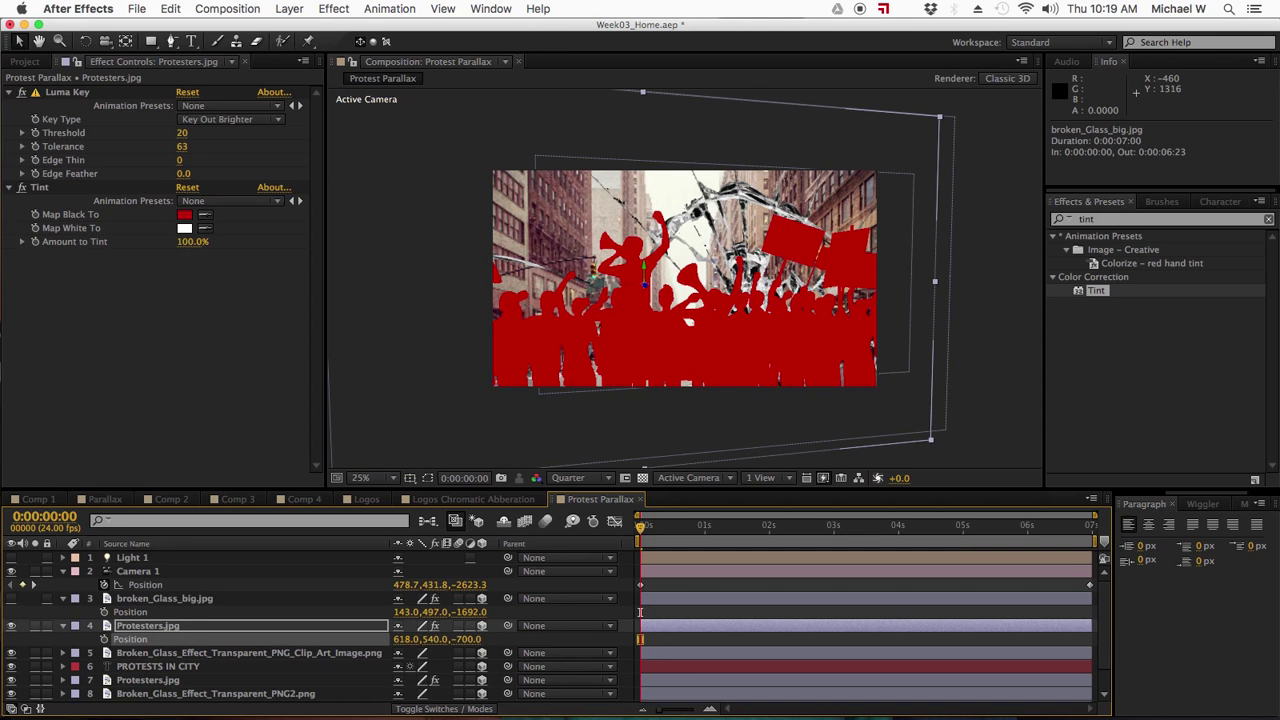
{"action": "left_click_drag", "start_coordinate": [470, 645], "coordinate": [30, 607]}
{"action": "left_click_drag", "start_coordinate": [468, 645], "coordinate": [428, 645]}
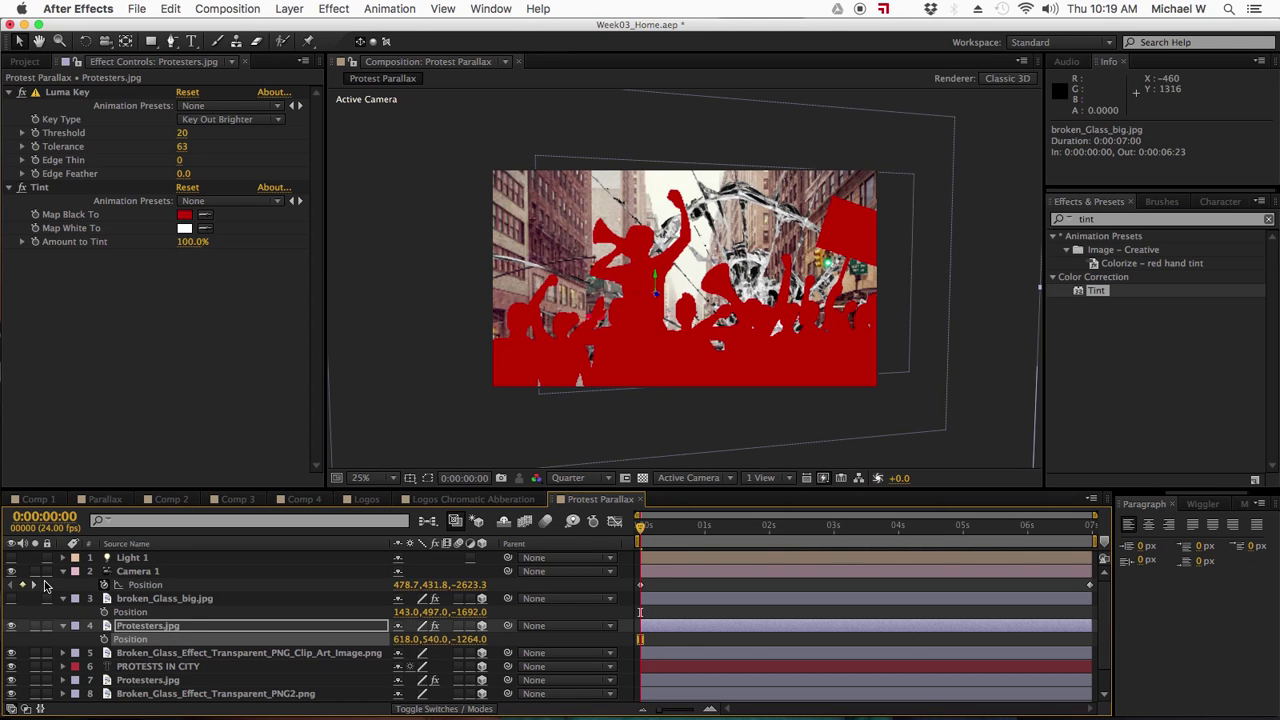
- Keyframe the protesters at 249, 540, -1101, then hide Protesters.jpg and broken_Glass_big.jpg
{"action": "left_click_drag", "start_coordinate": [642, 525], "coordinate": [1143, 523]}
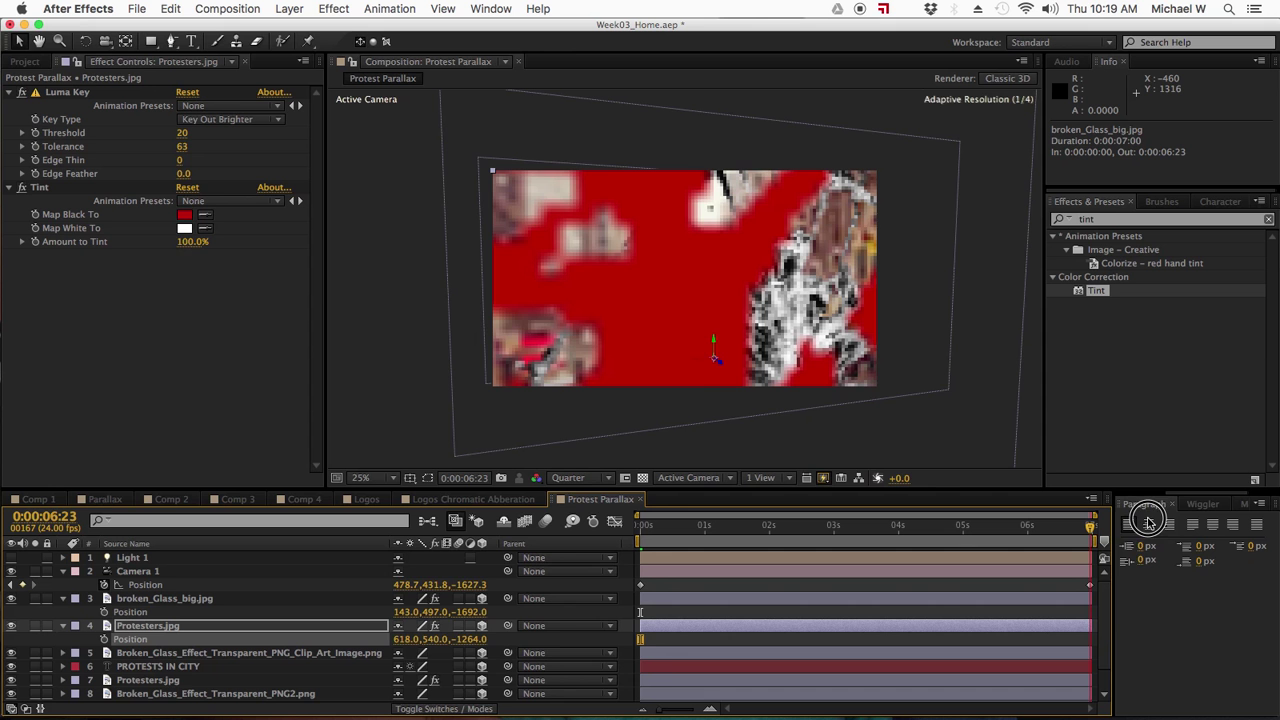
{"action": "left_click_drag", "start_coordinate": [465, 639], "coordinate": [285, 642]}
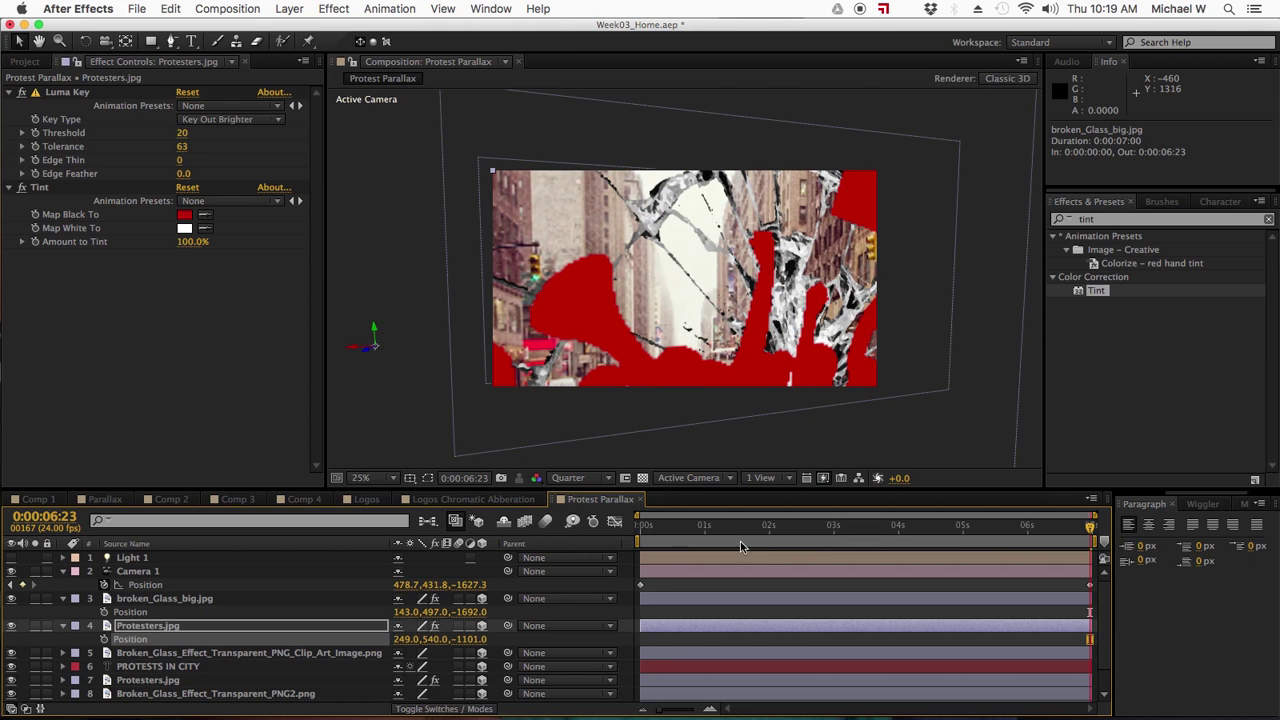
{"action": "left_click_drag", "start_coordinate": [740, 541], "coordinate": [593, 537]}
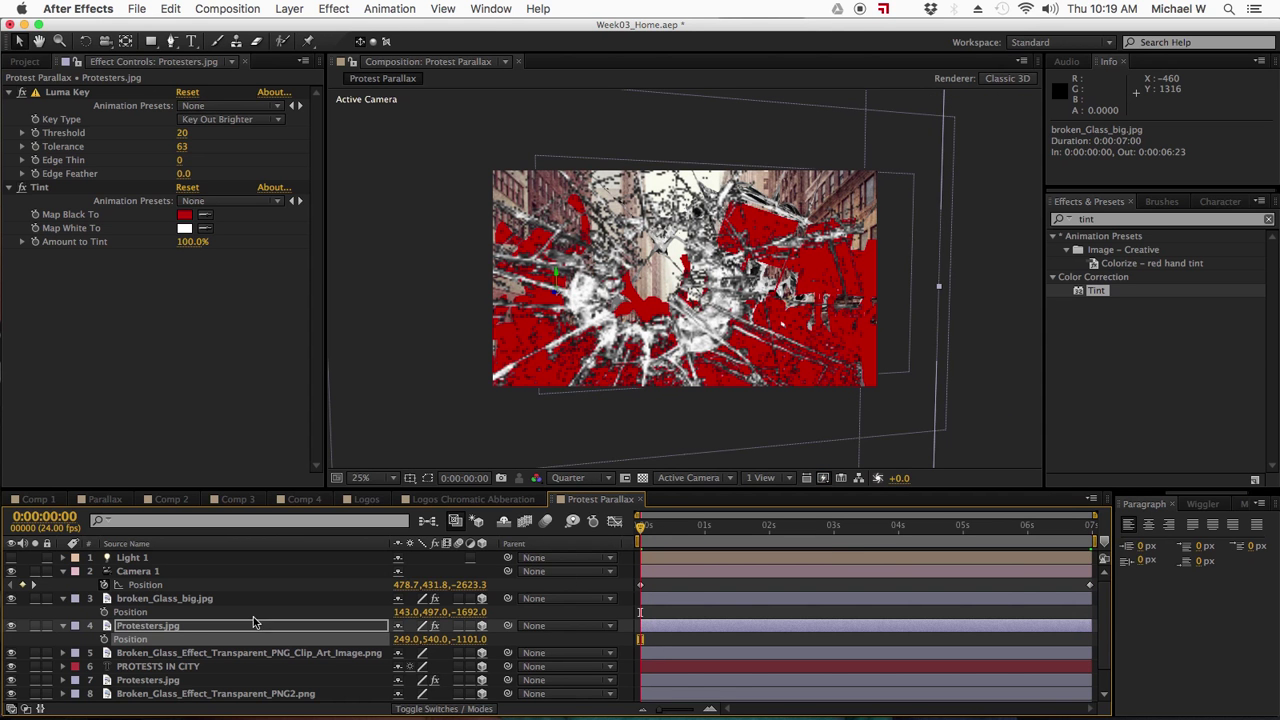
{"action": "left_click", "coordinate": [11, 626]}
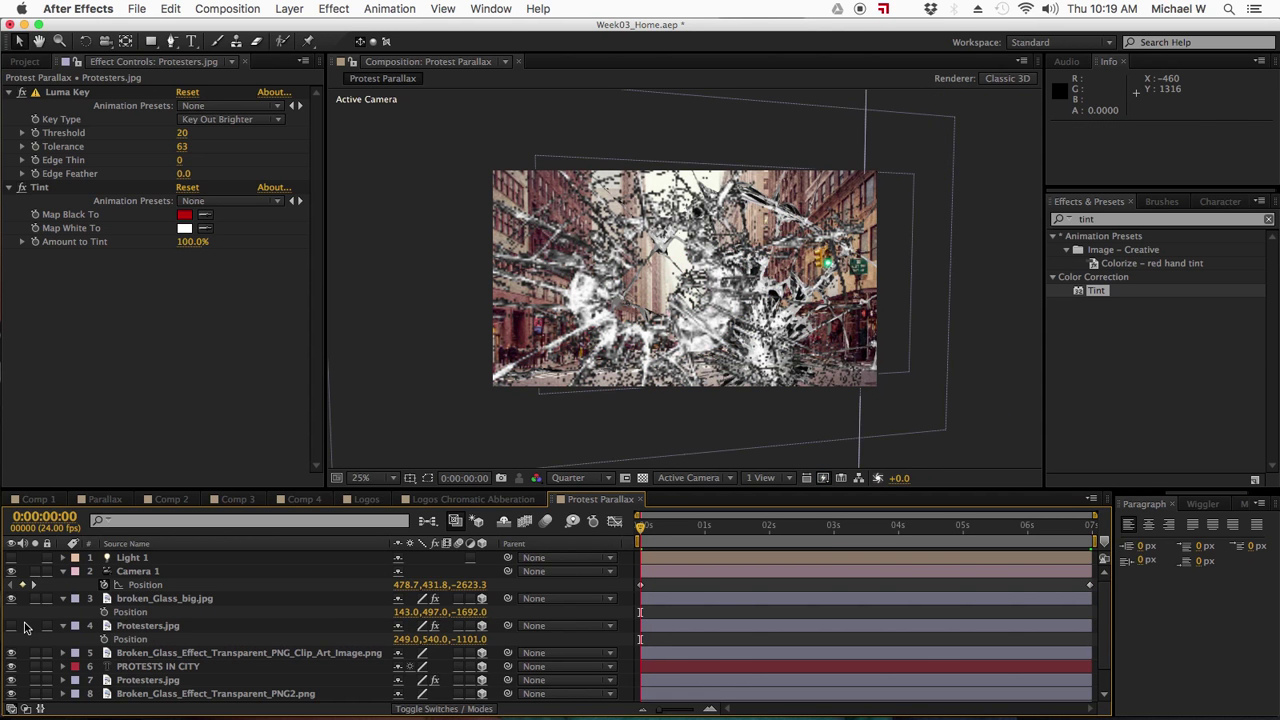
{"action": "left_click", "coordinate": [170, 654]}
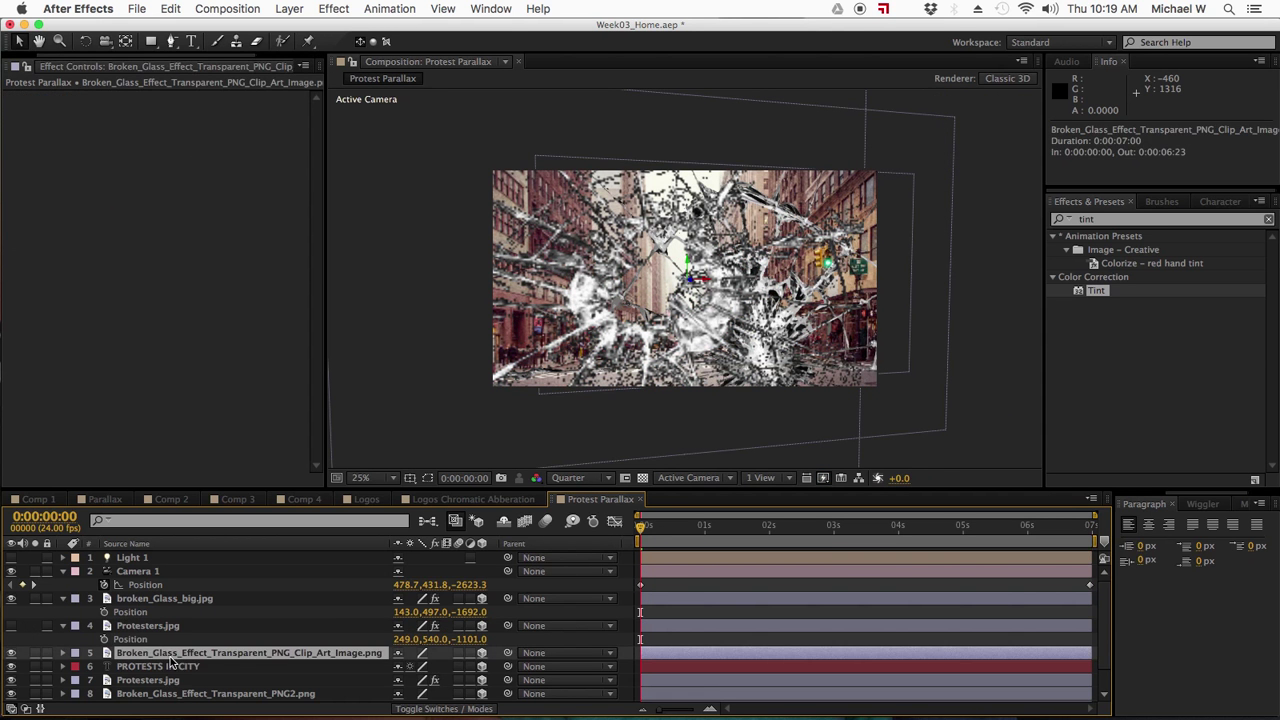
{"action": "left_click", "coordinate": [11, 599]}
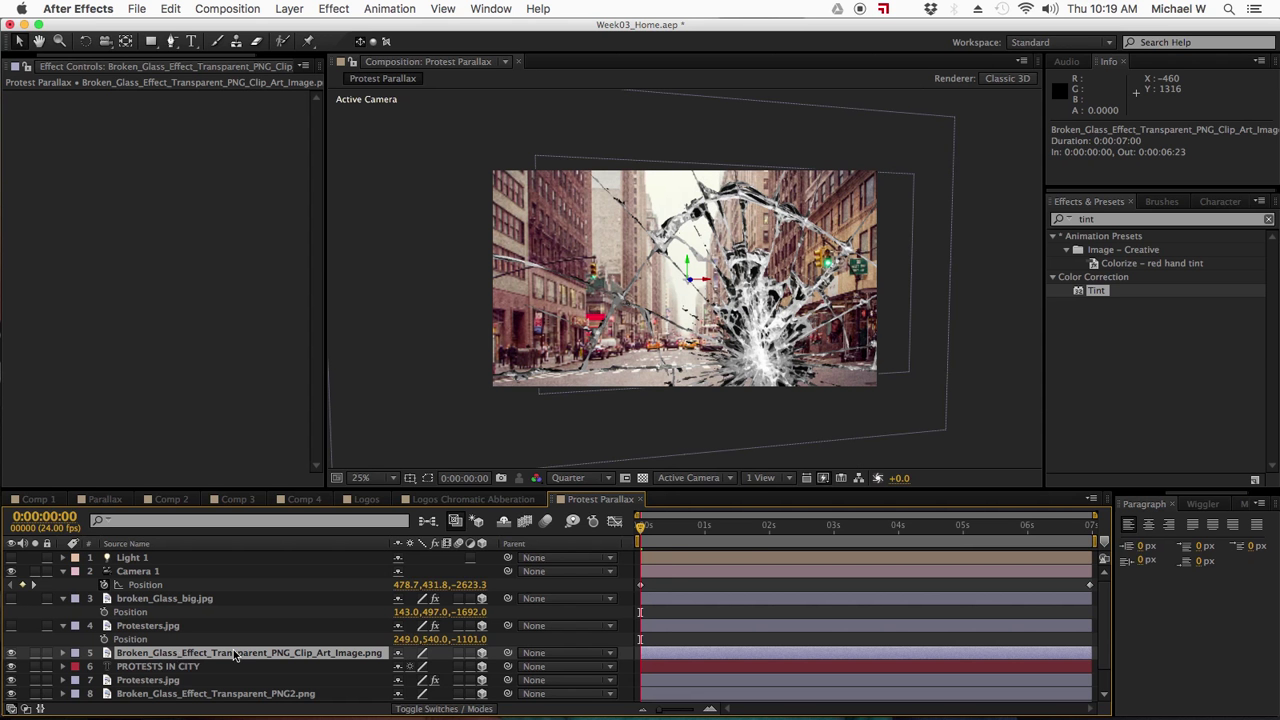
- Shrink the clip-art broken-glass overlay to 30% scale
{"action": "key", "text": "s"}
{"action": "left_click_drag", "start_coordinate": [416, 667], "coordinate": [375, 683]}
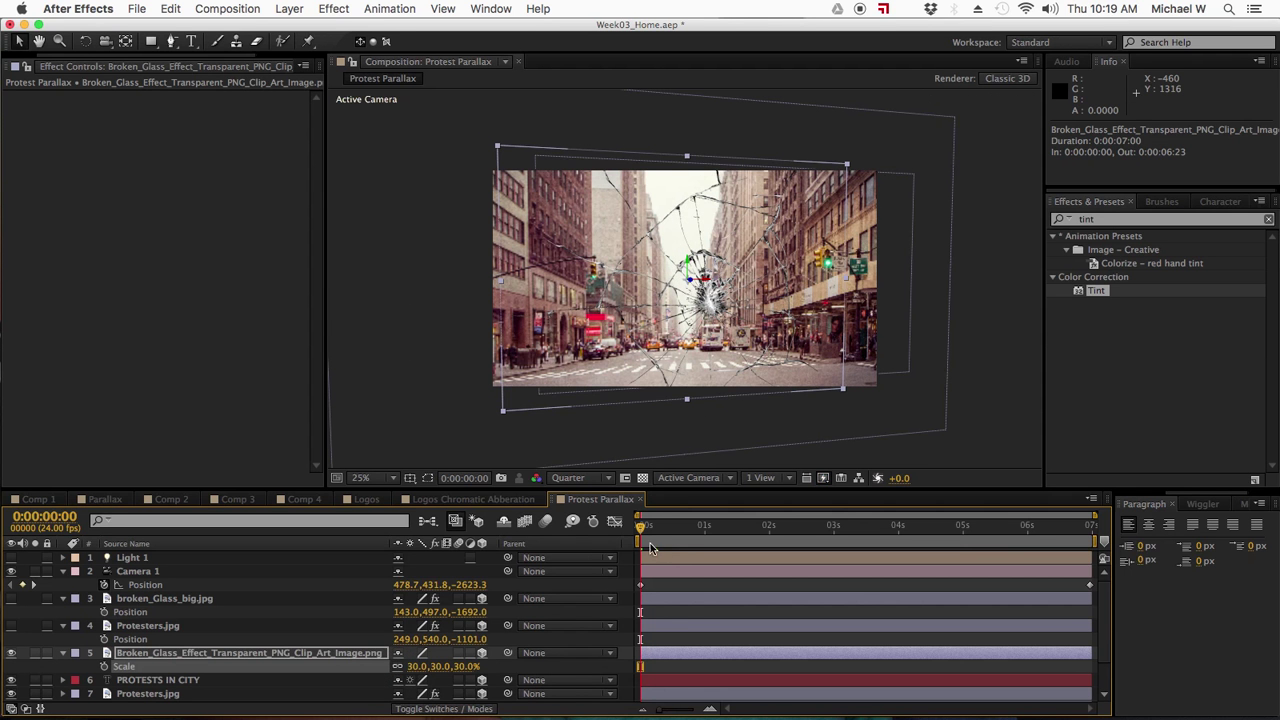
{"action": "left_click", "coordinate": [420, 668]}
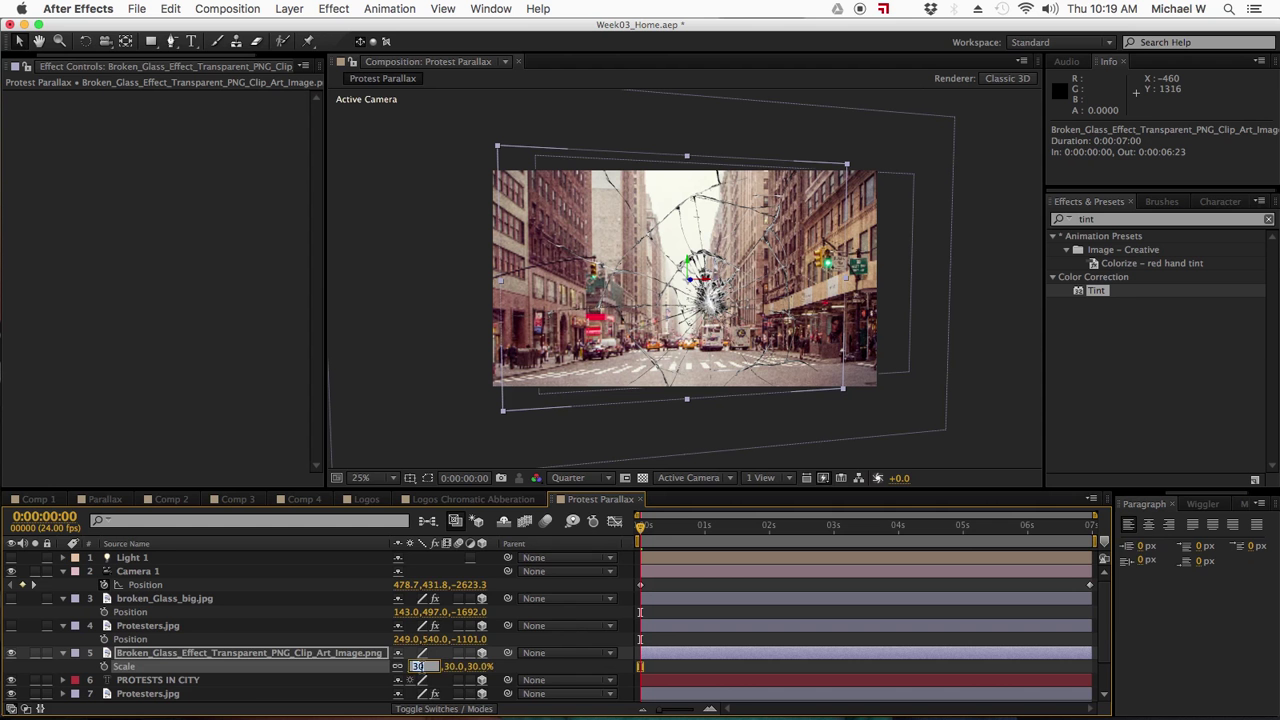
{"action": "left_click", "coordinate": [213, 665]}
- Move the overlay to X 469, Y 183 and show broken_glass_big.jpg again
{"action": "key", "text": "p"}
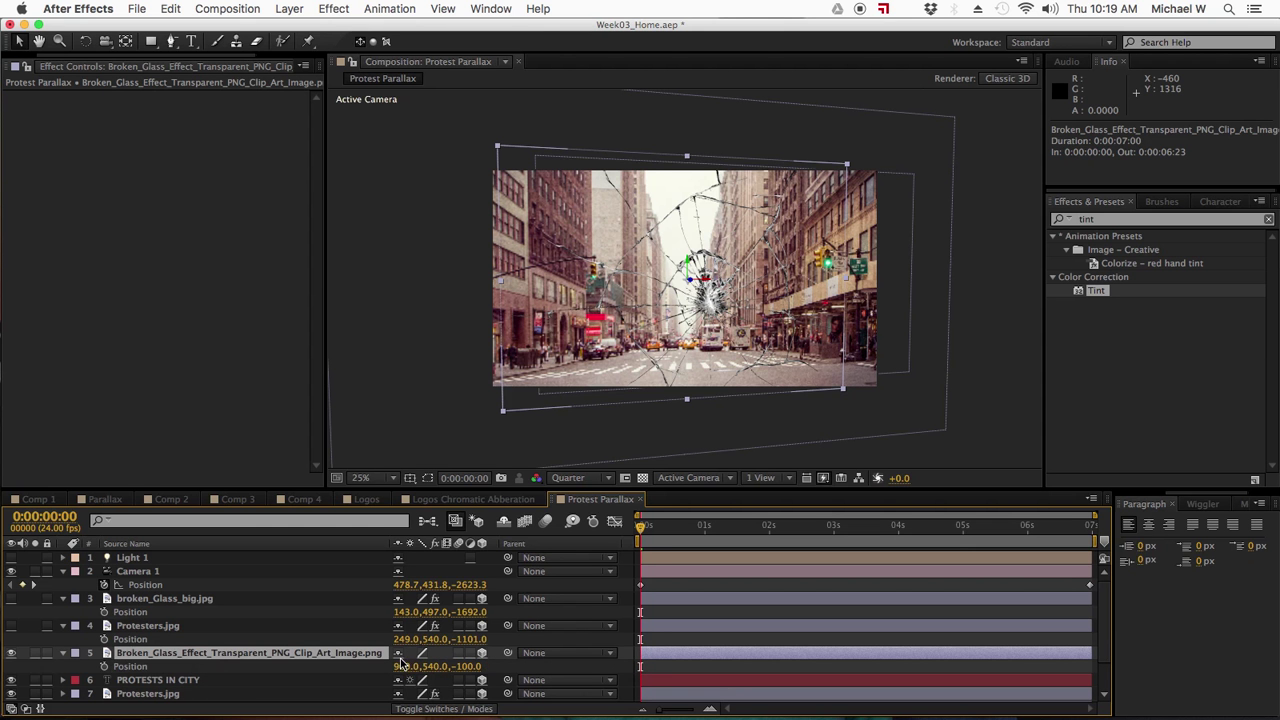
{"action": "left_click_drag", "start_coordinate": [400, 670], "coordinate": [324, 666]}
{"action": "left_click_drag", "start_coordinate": [437, 666], "coordinate": [184, 607]}
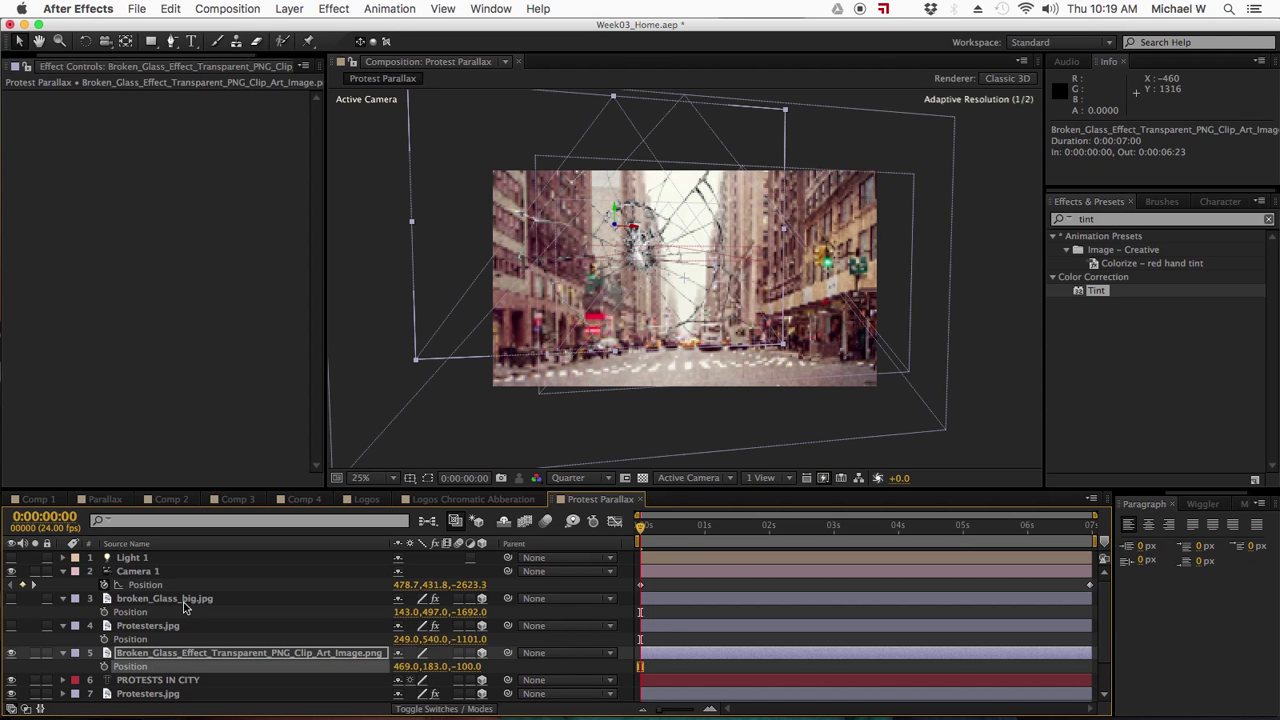
{"action": "left_click", "coordinate": [11, 598]}
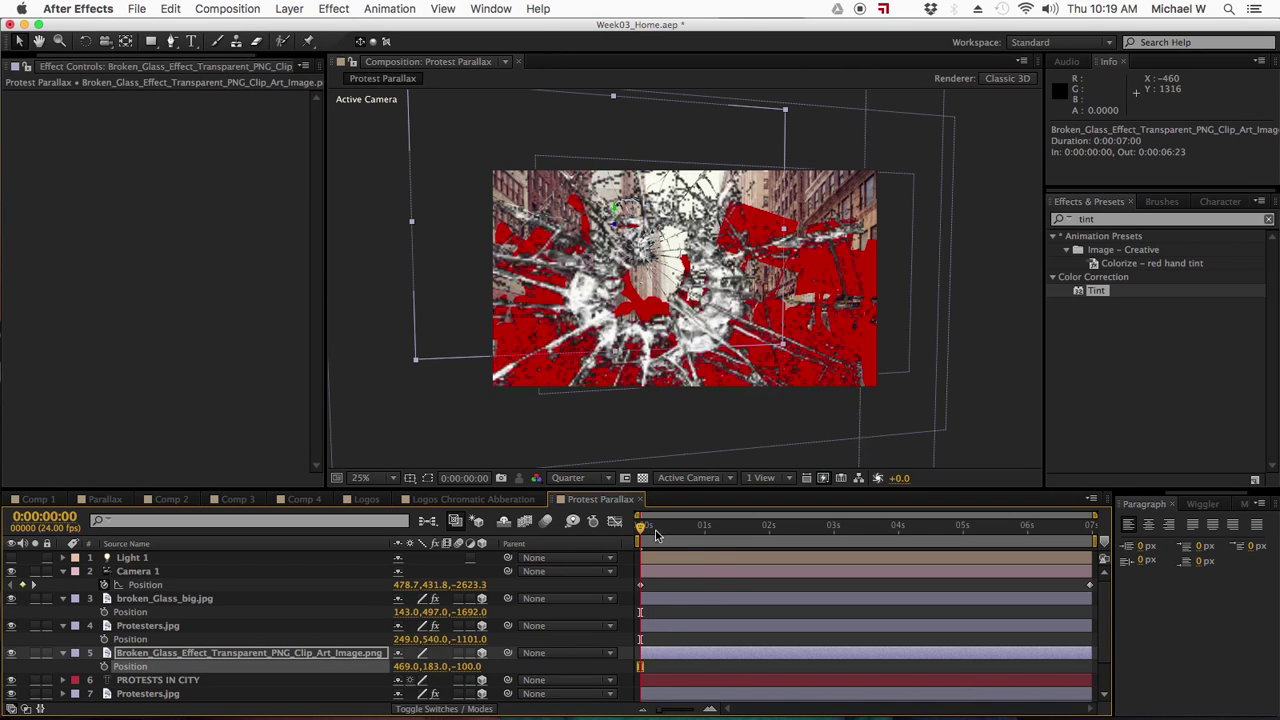
{"action": "left_click_drag", "start_coordinate": [645, 530], "coordinate": [1120, 557]}
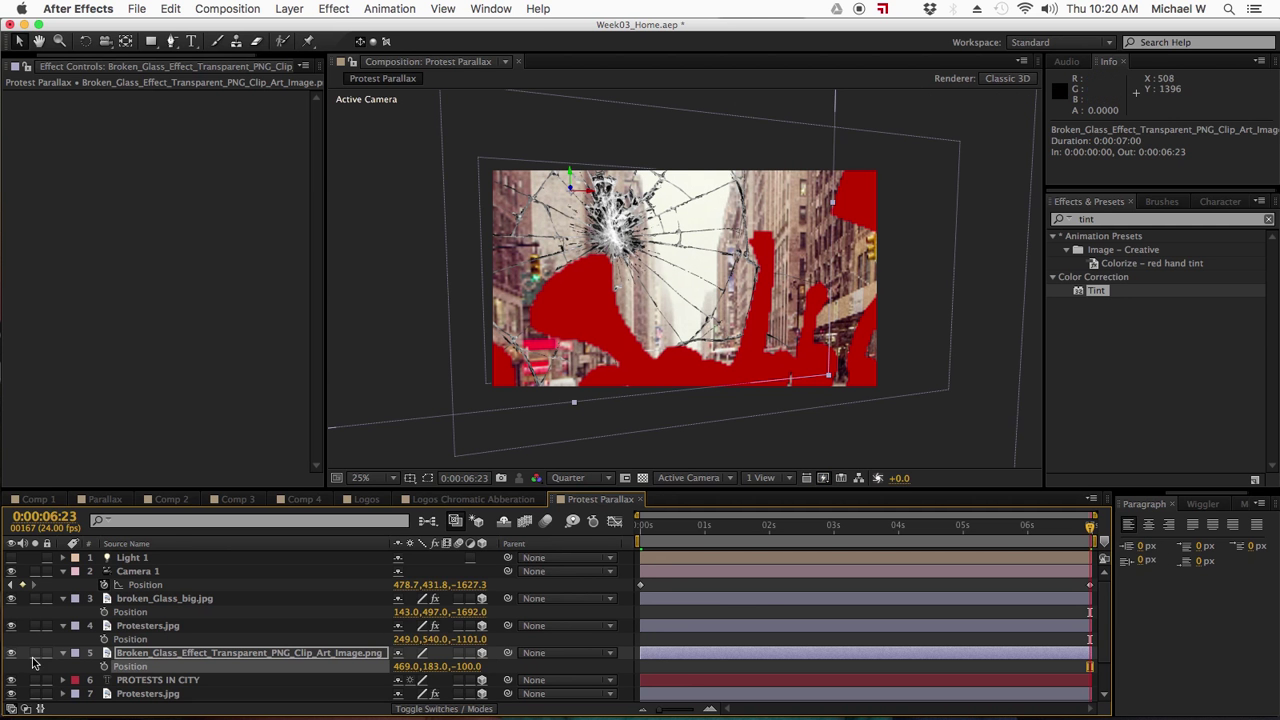
- Hide the Position rows of broken_glass_big, the upper Protesters and the small glass overlay
{"action": "left_click", "coordinate": [194, 601]}
{"action": "key", "text": "p"}
{"action": "left_click", "coordinate": [168, 611]}
{"action": "key", "text": "p"}
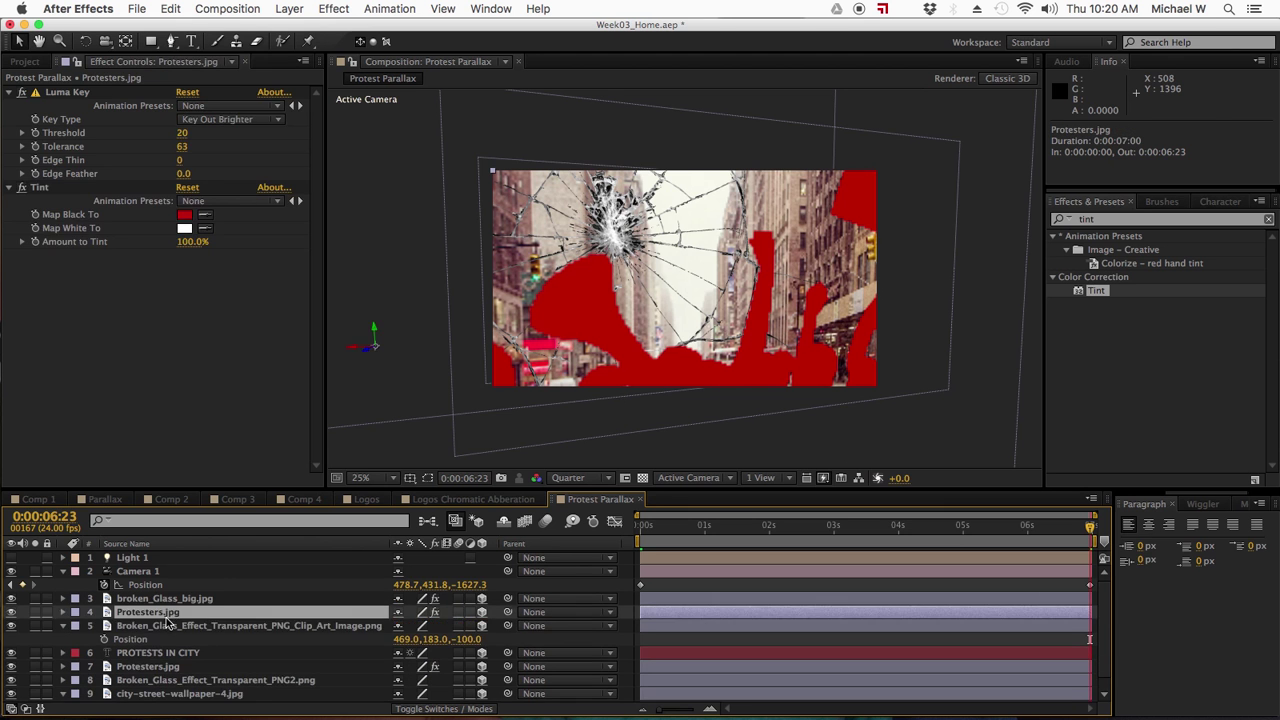
{"action": "left_click", "coordinate": [168, 625]}
{"action": "key", "text": "p"}
- Try a deeper Z value for the PROTESTS IN CITY text, then undo it
{"action": "left_click", "coordinate": [157, 640]}
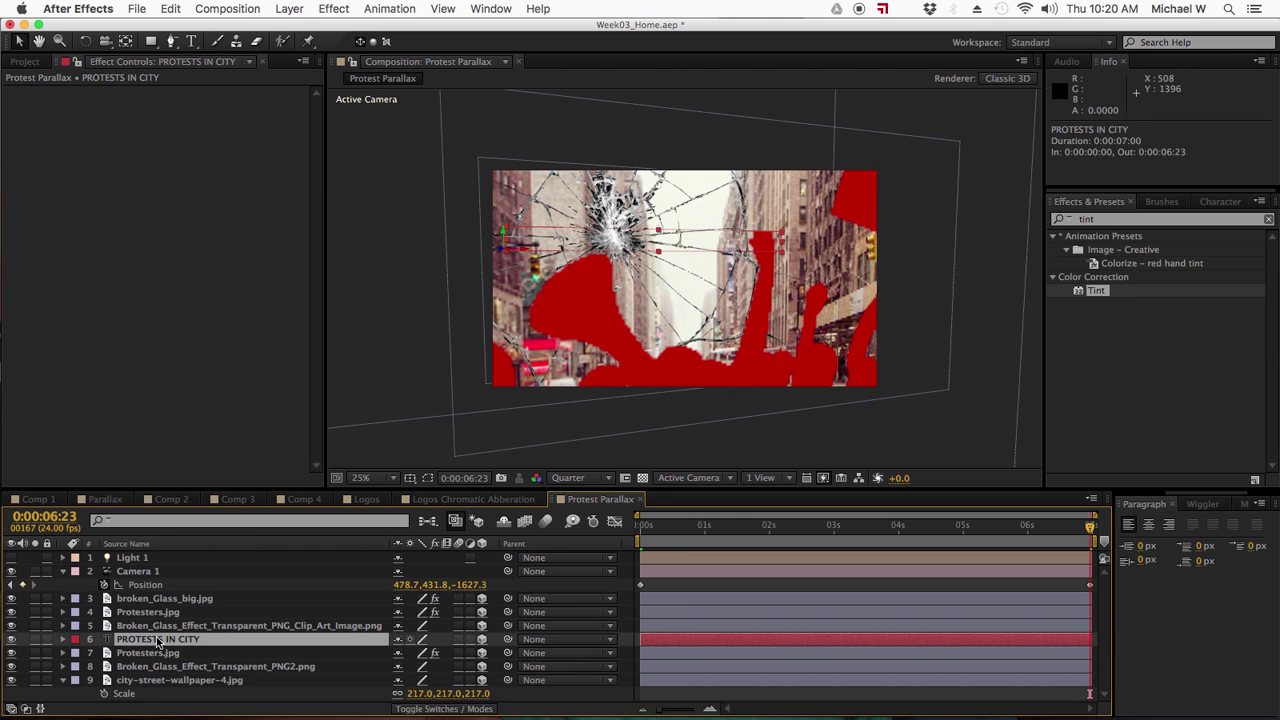
{"action": "left_click", "coordinate": [200, 625]}
{"action": "left_click", "coordinate": [250, 639]}
{"action": "key", "text": "p"}
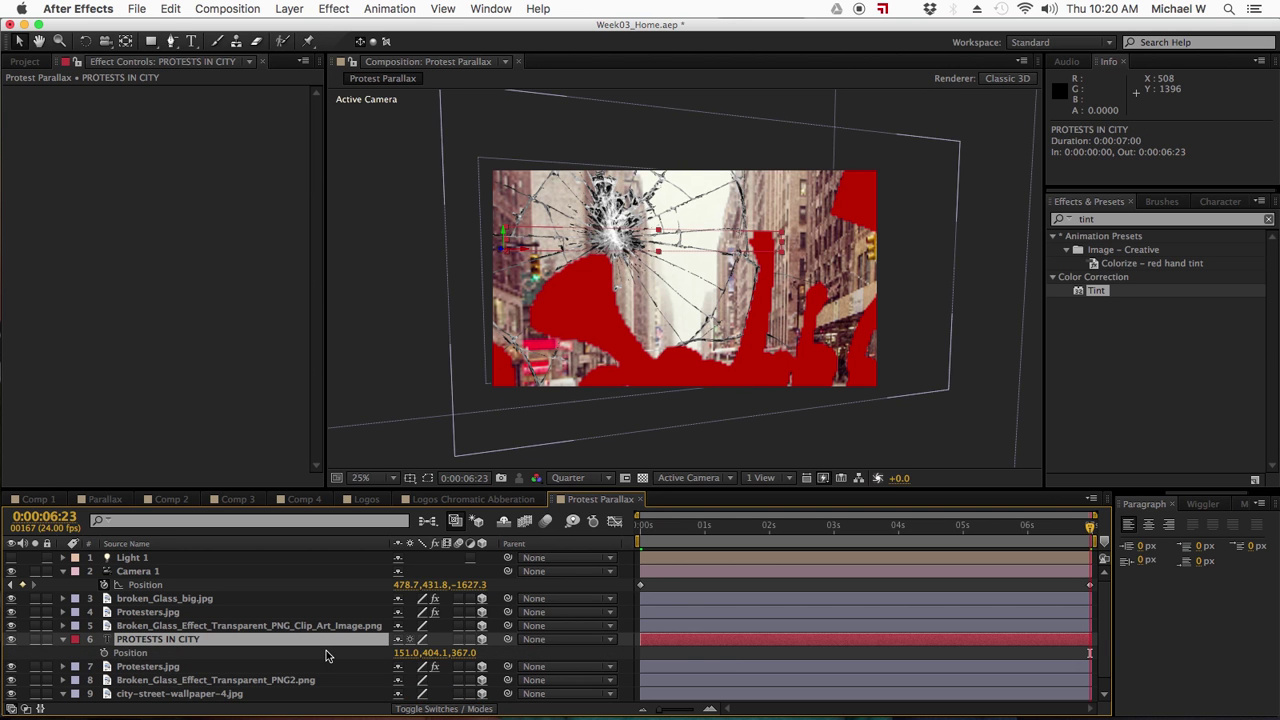
{"action": "left_click_drag", "start_coordinate": [462, 654], "coordinate": [75, 627]}
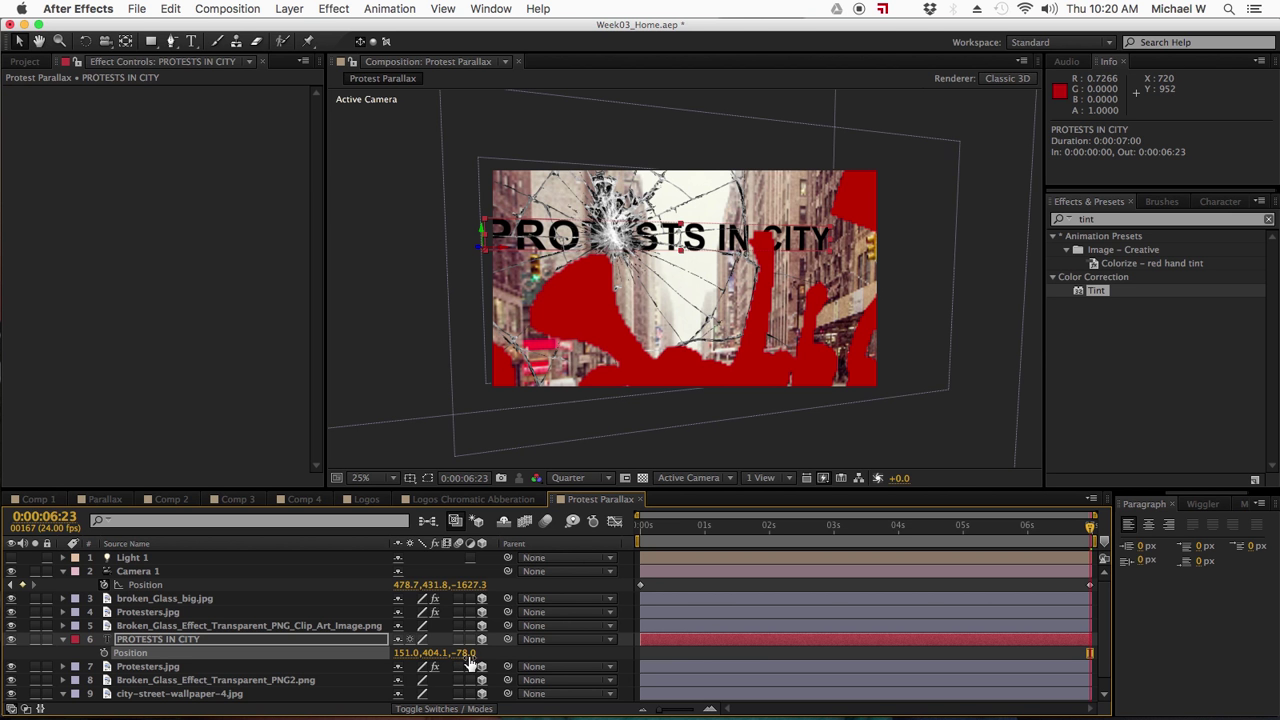
{"action": "key", "text": "super+z"}
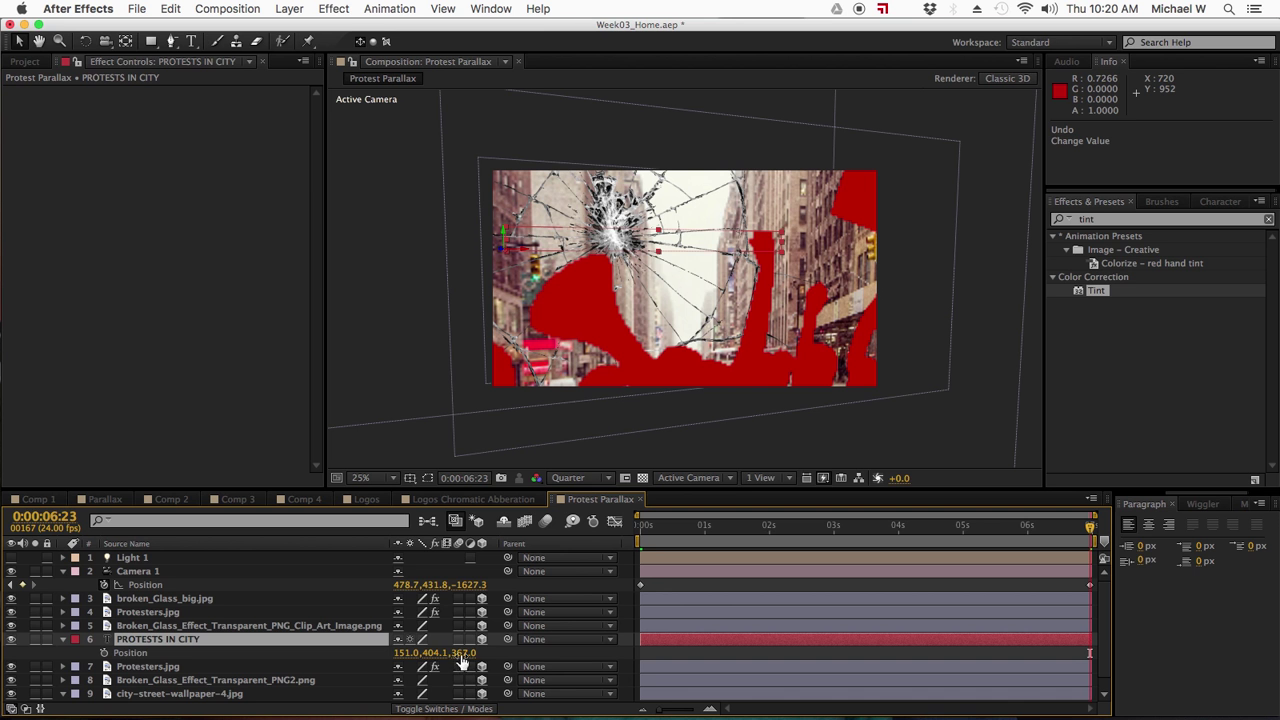
- Set the title's Z to -78, then bring it to 235, 312.1, -156 and preview
{"action": "left_click", "coordinate": [464, 655]}
{"action": "type", "text": "-78"}
{"action": "key", "text": "Return"}
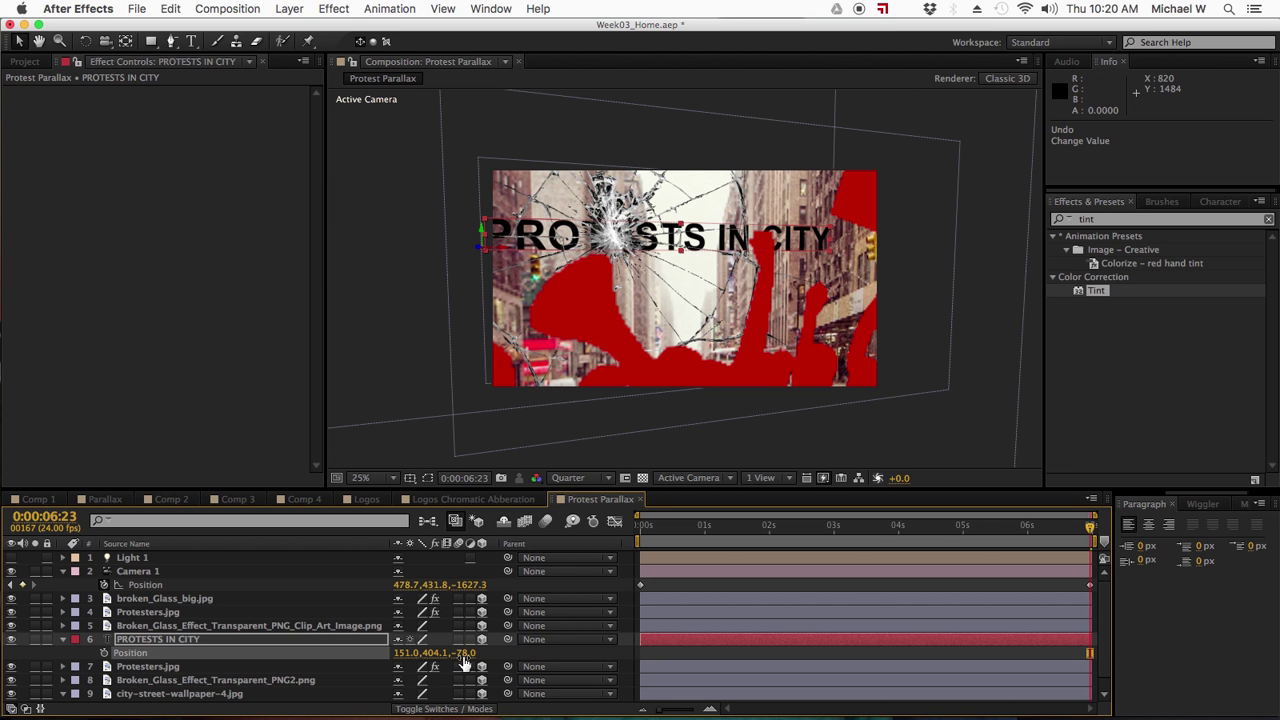
{"action": "left_click_drag", "start_coordinate": [464, 662], "coordinate": [370, 651]}
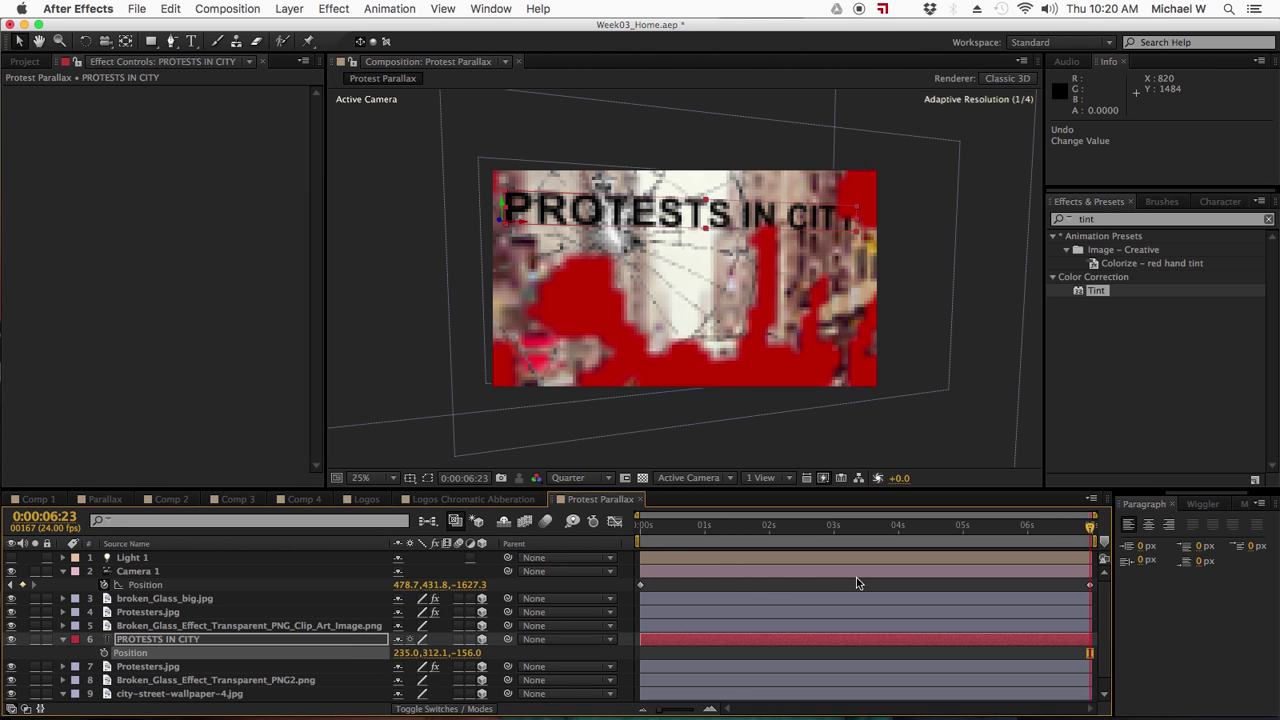
{"action": "left_click", "coordinate": [643, 525]}
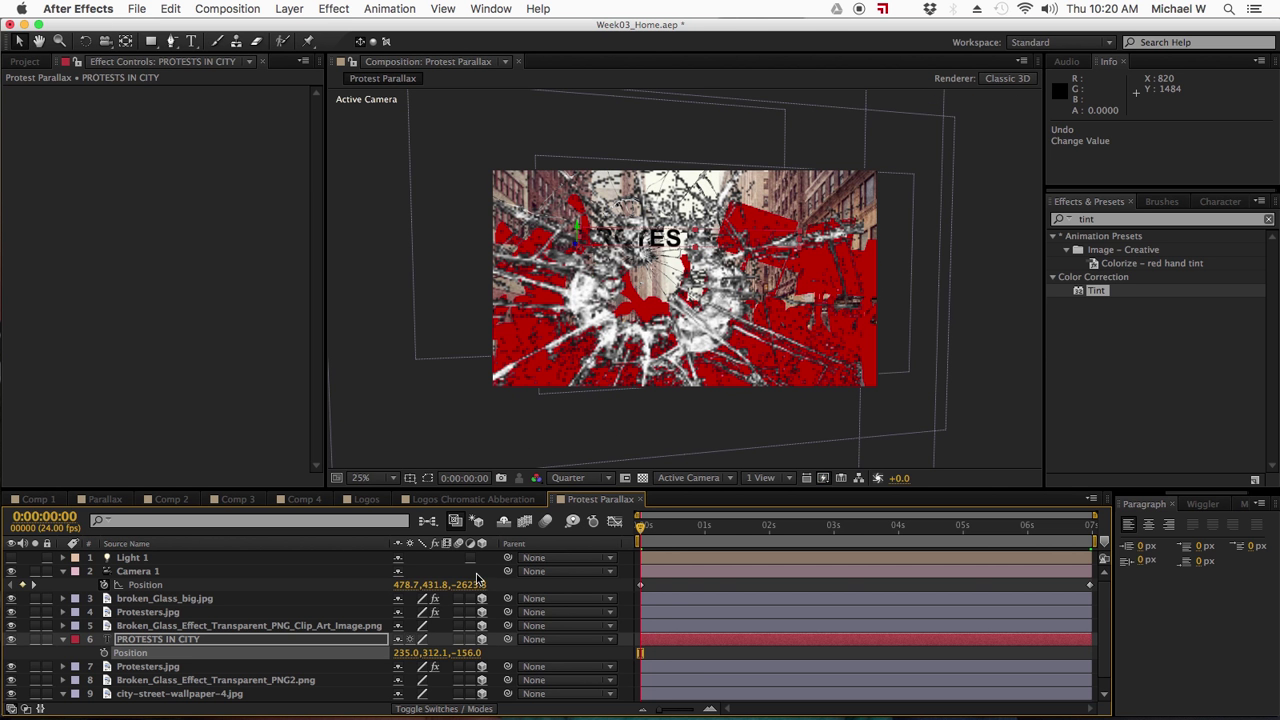
{"action": "left_click_drag", "start_coordinate": [641, 528], "coordinate": [1094, 557]}
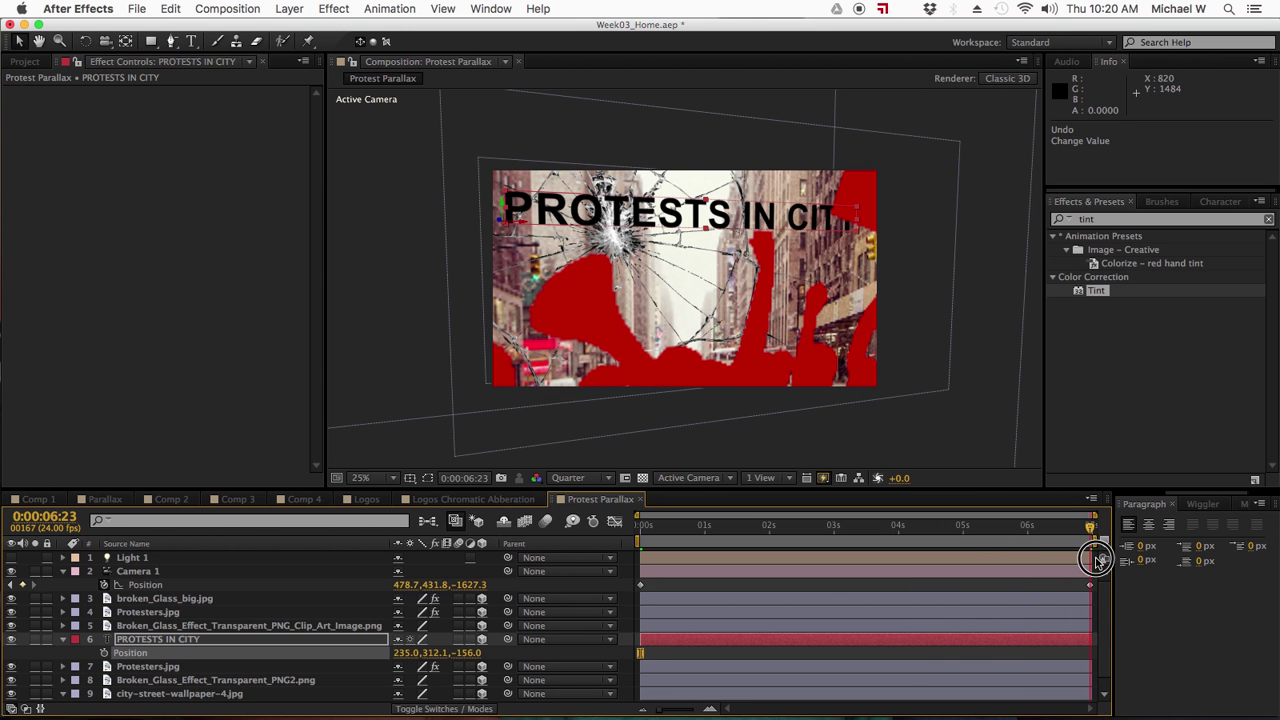
- Pull the lower Protesters.jpg layer forward, typing Z -160 then scrubbing to -18
{"action": "left_click", "coordinate": [174, 667]}
{"action": "key", "text": "p"}
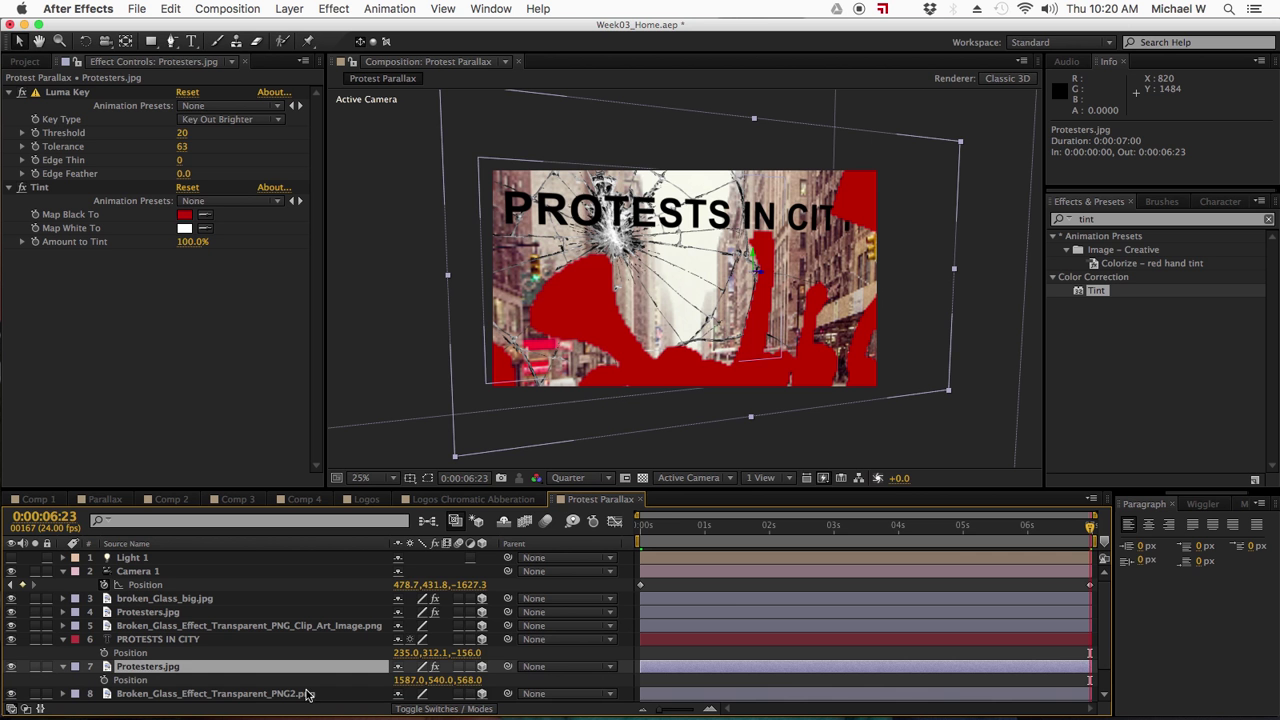
{"action": "left_click", "coordinate": [470, 681]}
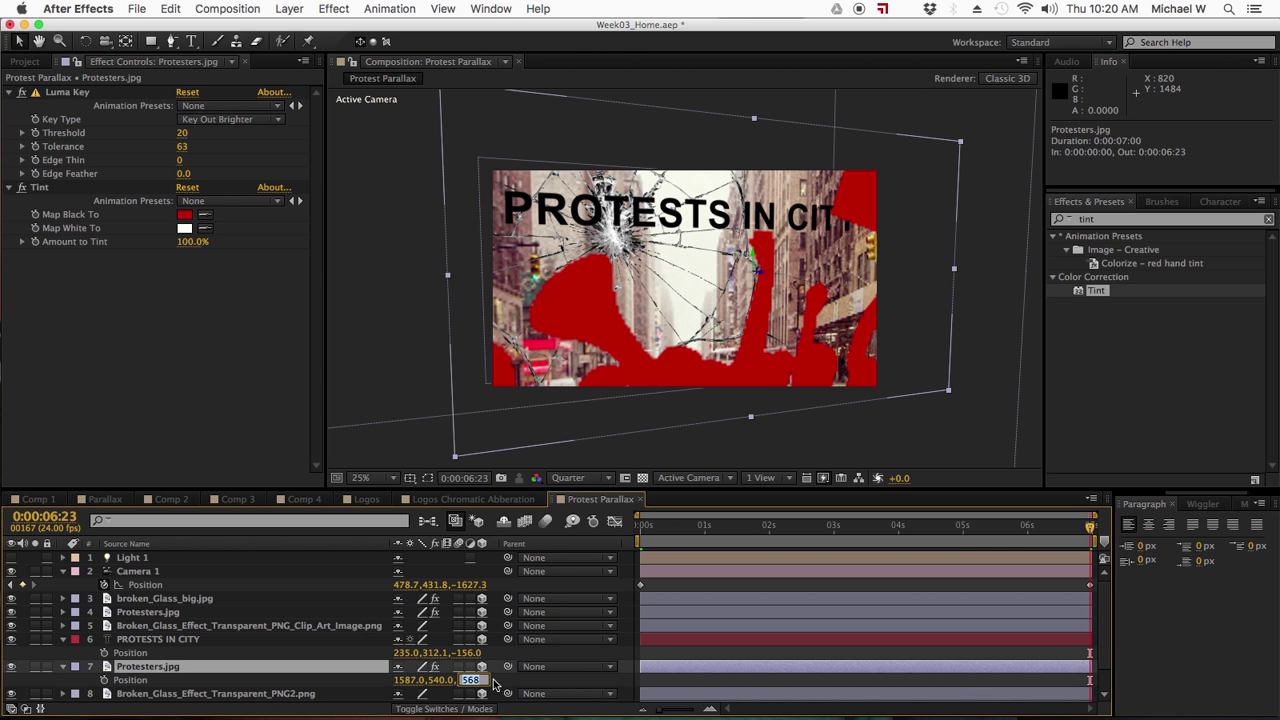
{"action": "type", "text": "-160"}
{"action": "key", "text": "Return"}
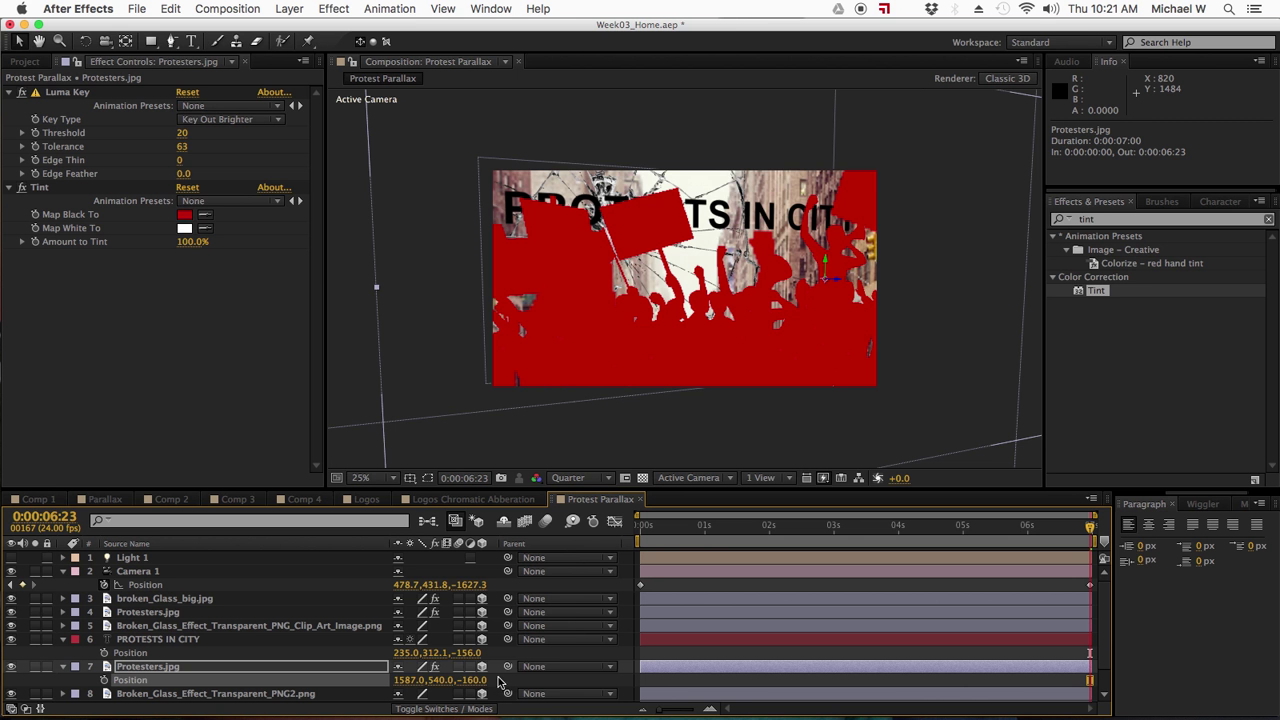
{"action": "left_click_drag", "start_coordinate": [470, 682], "coordinate": [575, 676]}
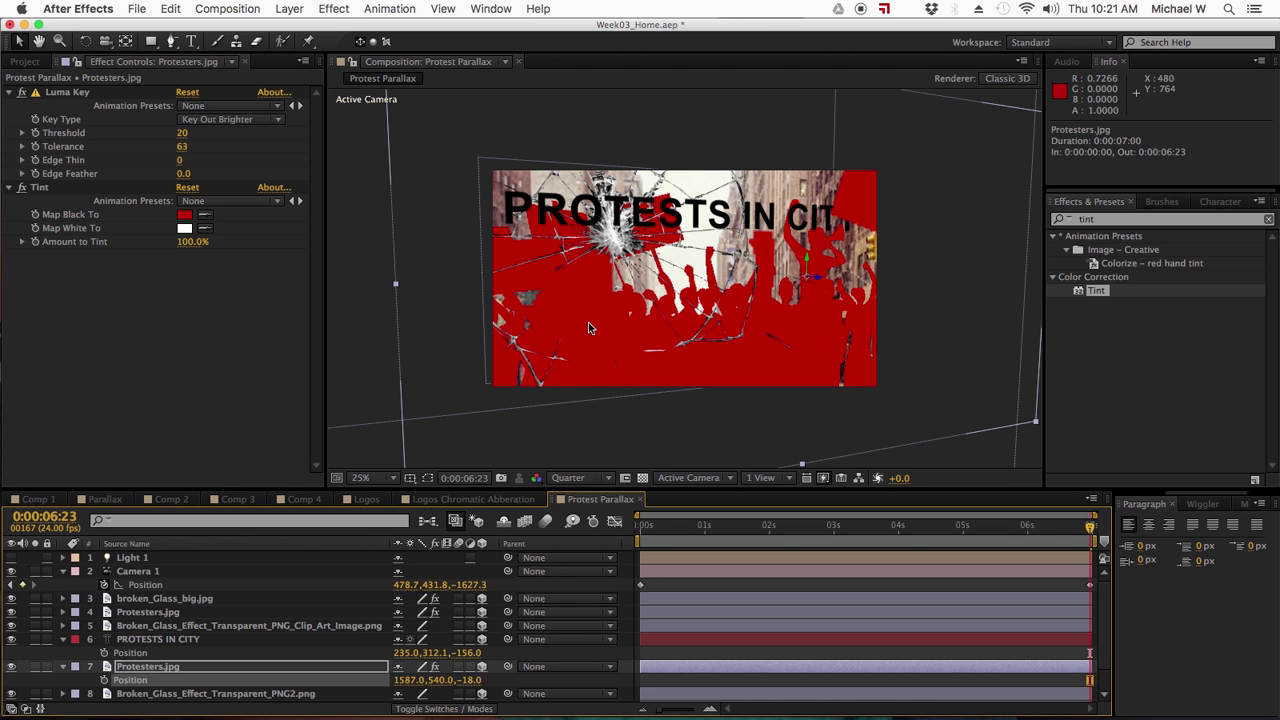
{"action": "scroll", "coordinate": [132, 678], "scroll_direction": "down", "scroll_amount": 1}
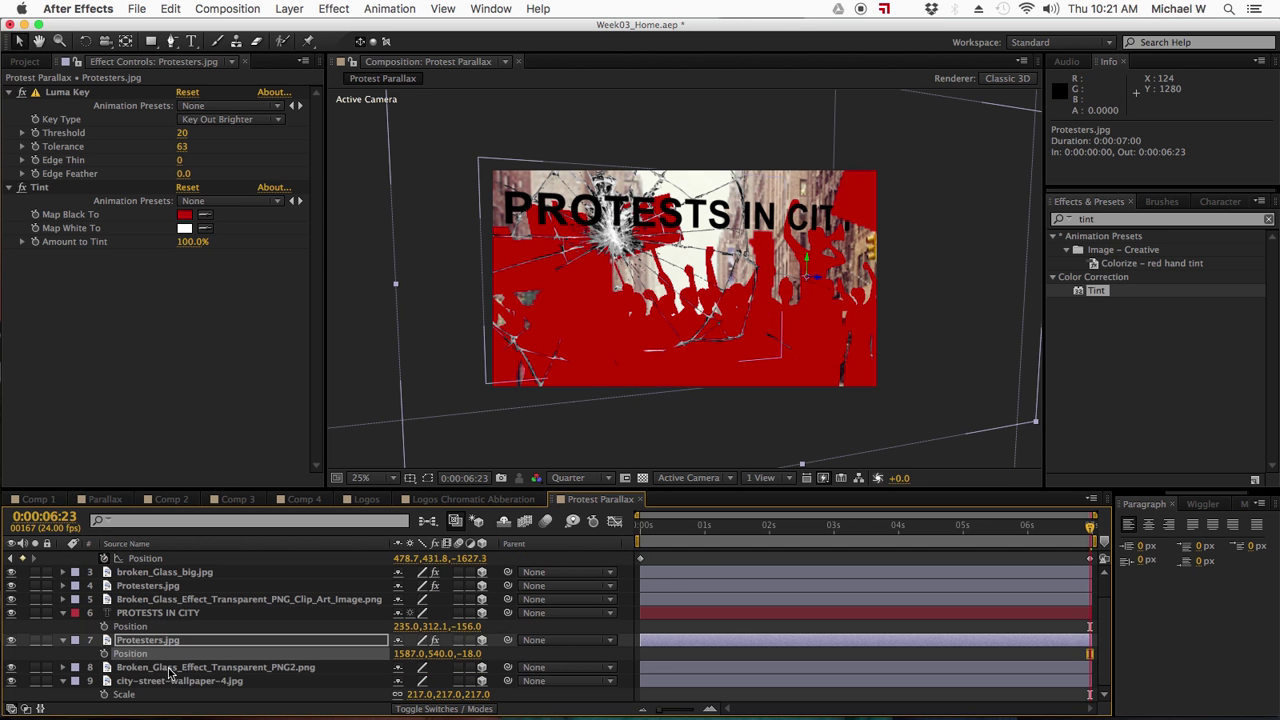
- Bring Broken_Glass_Effect_Transparent_PNG2.png forward, typing Z -100 then scrubbing to -628
{"action": "left_click", "coordinate": [172, 667]}
{"action": "key", "text": "p"}
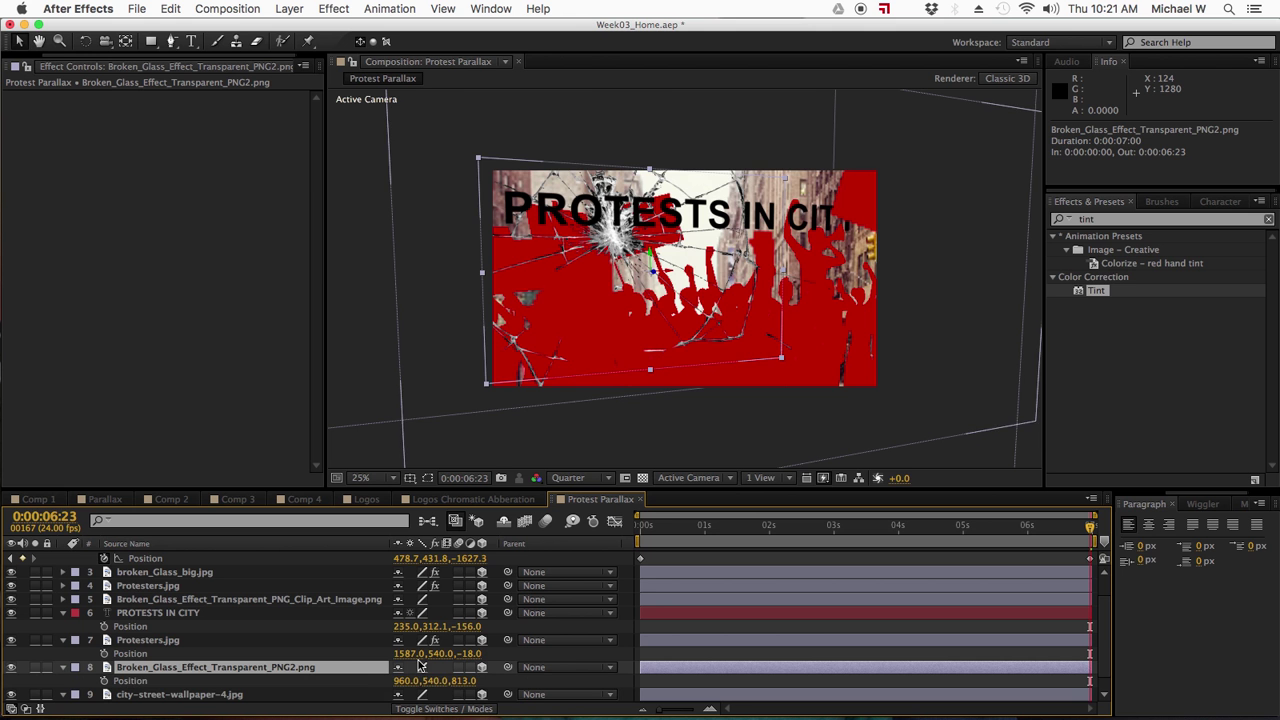
{"action": "left_click_drag", "start_coordinate": [465, 680], "coordinate": [490, 686]}
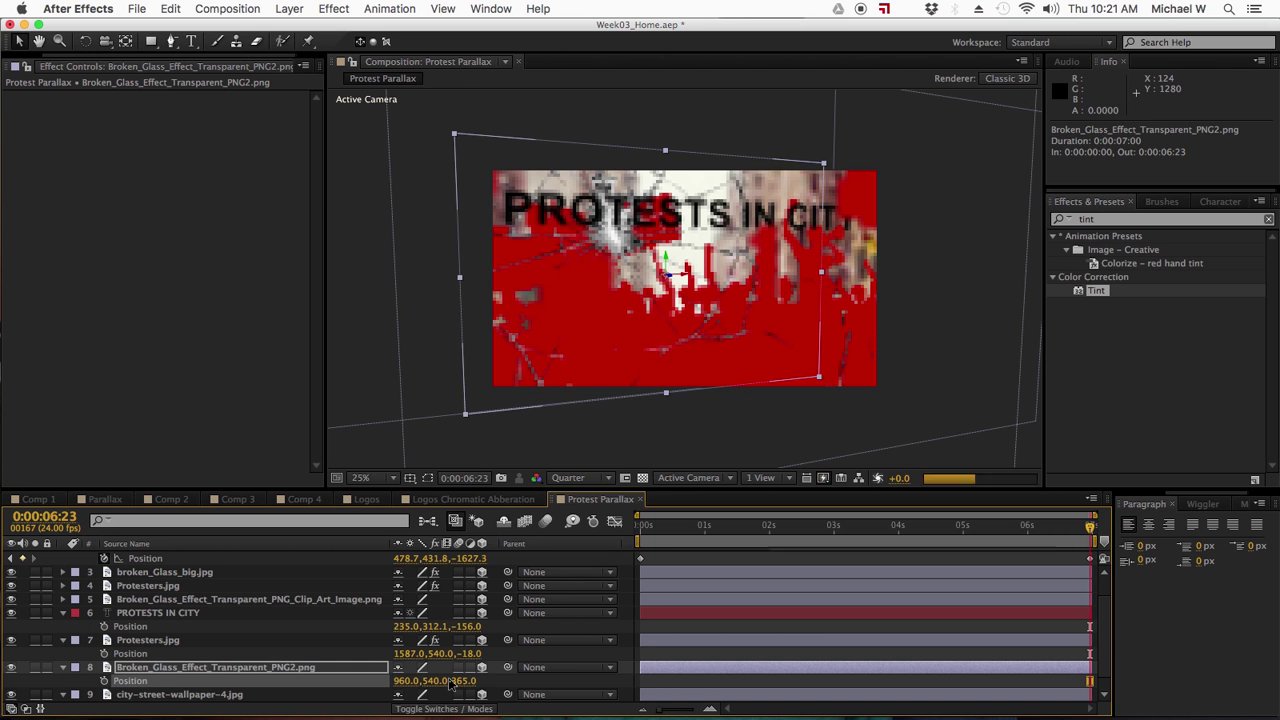
{"action": "left_click", "coordinate": [466, 680]}
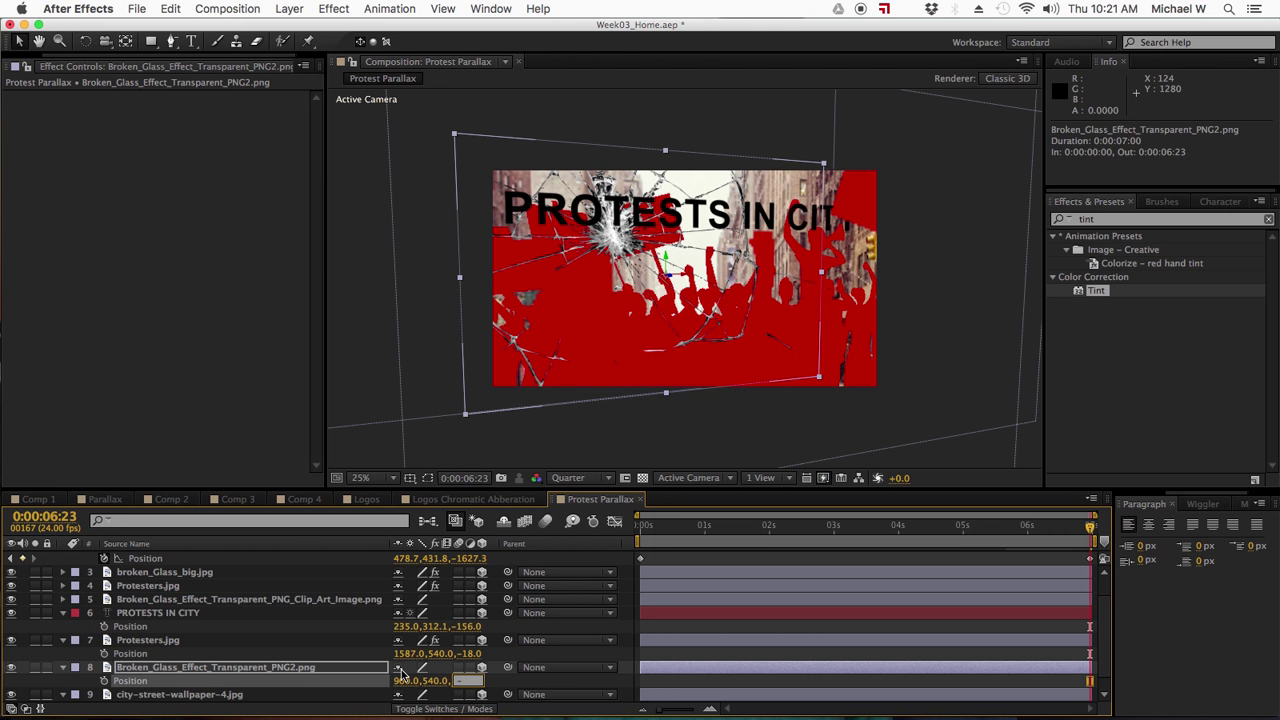
{"action": "type", "text": "-100"}
{"action": "key", "text": "Return"}
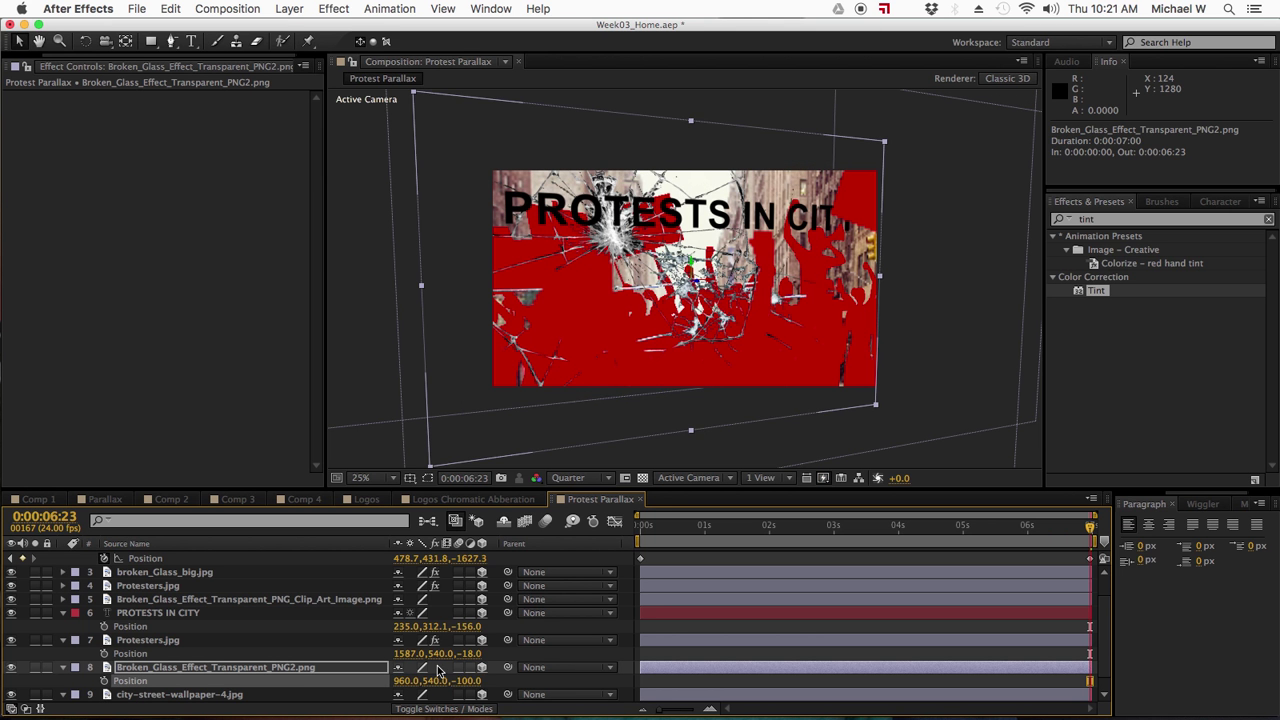
{"action": "left_click_drag", "start_coordinate": [470, 681], "coordinate": [24, 680]}
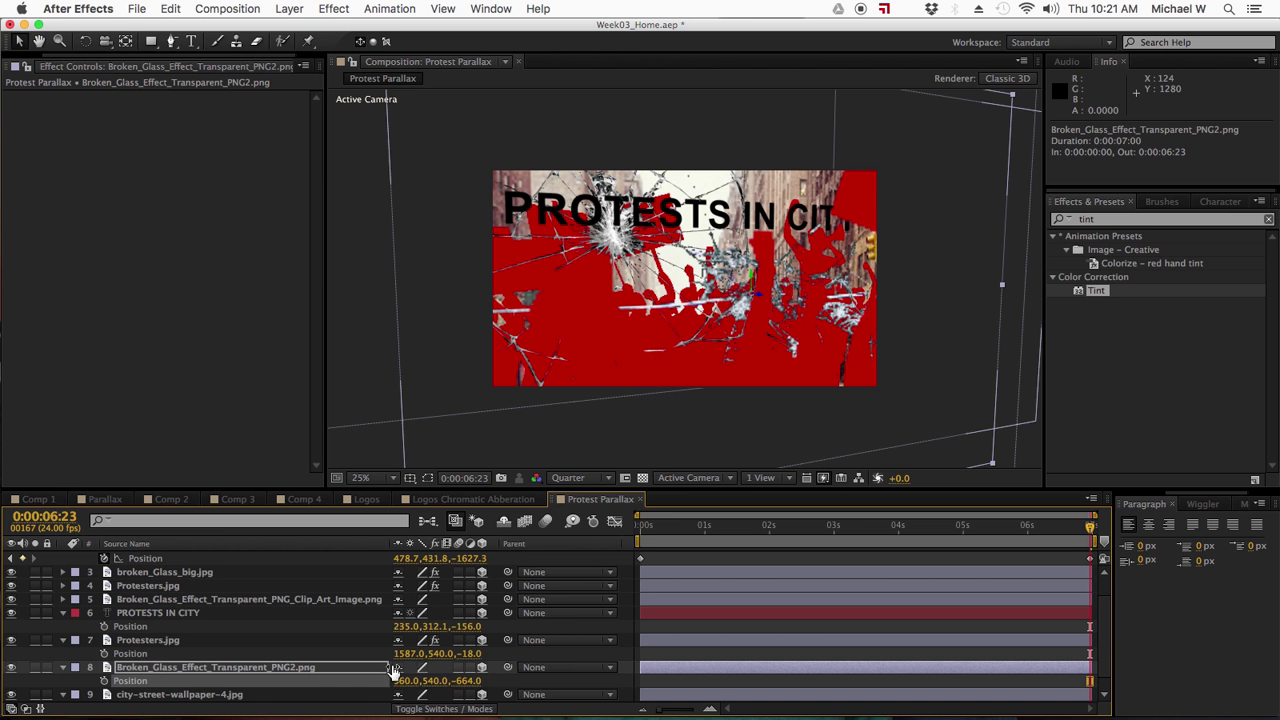
- Scale that glass layer to 65%, set its Z to -865, and return to the first frame
{"action": "key", "text": "s"}
{"action": "mouse_move", "coordinate": [412, 681]}
{"action": "left_mouse_down"}
{"action": "mouse_move", "coordinate": [395, 692]}
{"action": "mouse_move", "coordinate": [405, 682]}
{"action": "left_mouse_up"}
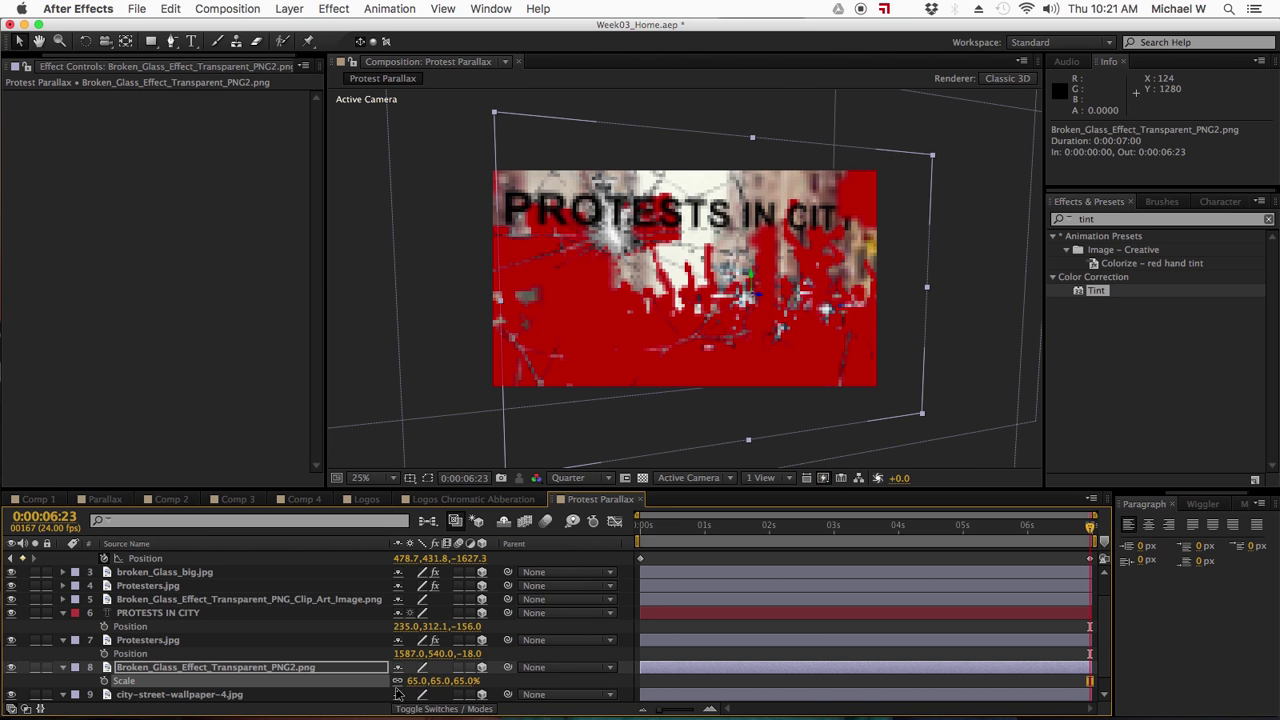
{"action": "key", "text": "p"}
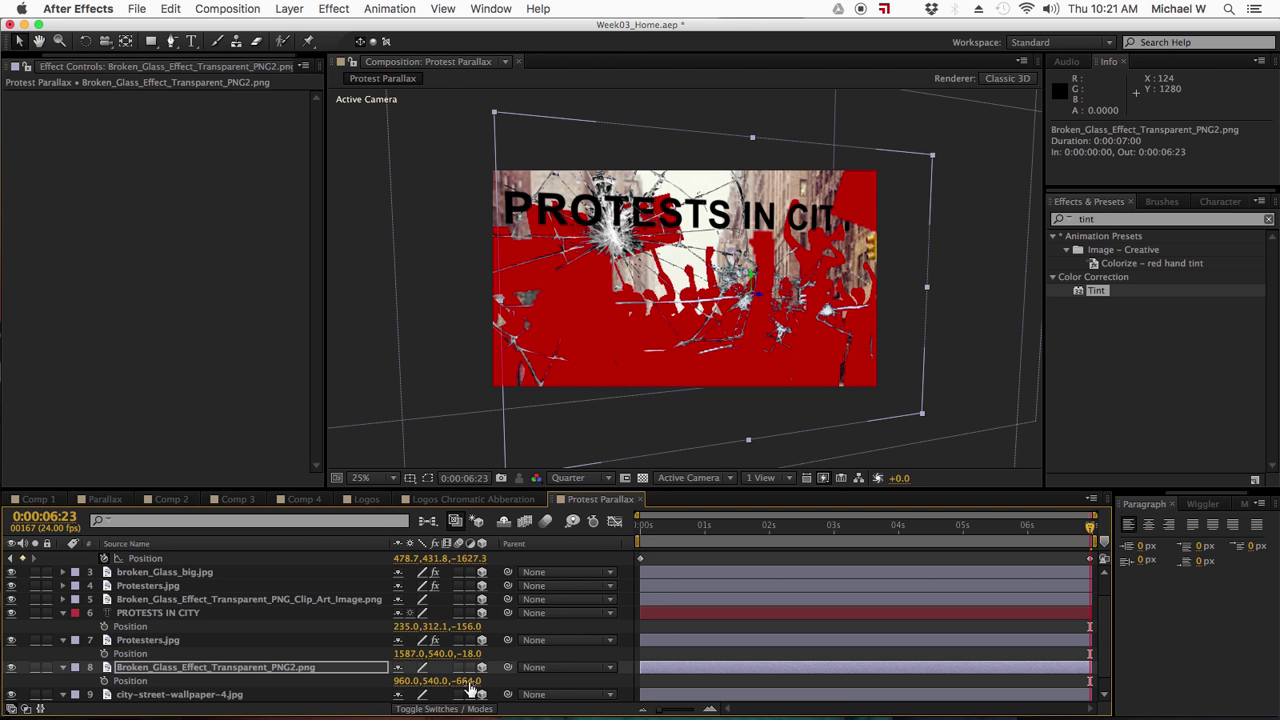
{"action": "left_click_drag", "start_coordinate": [470, 688], "coordinate": [396, 688]}
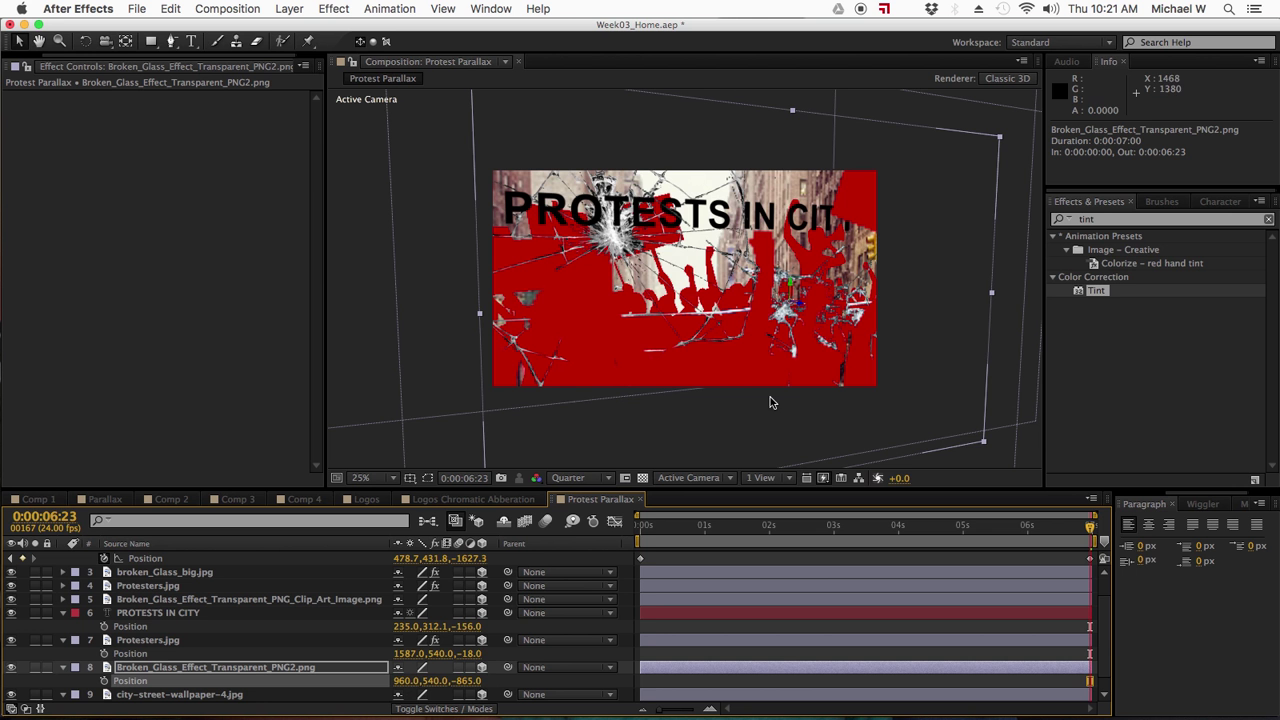
{"action": "key", "text": "Home"}
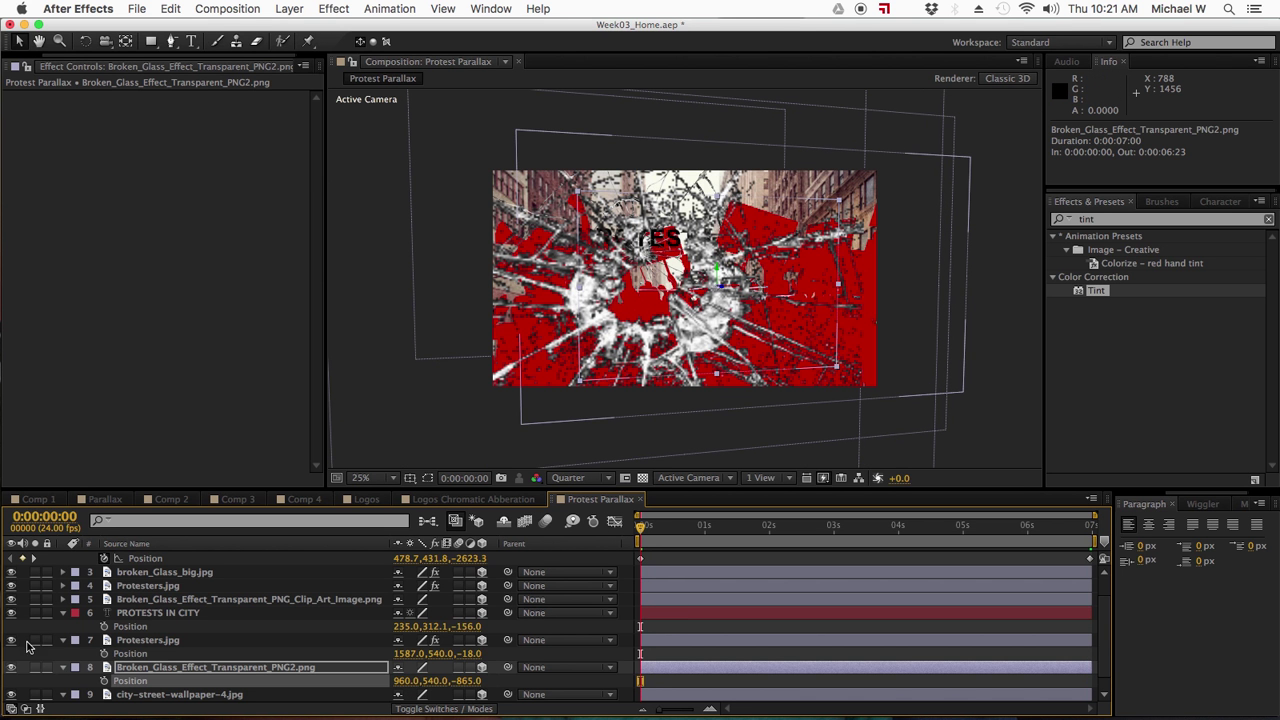
{"action": "left_click", "coordinate": [215, 641]}
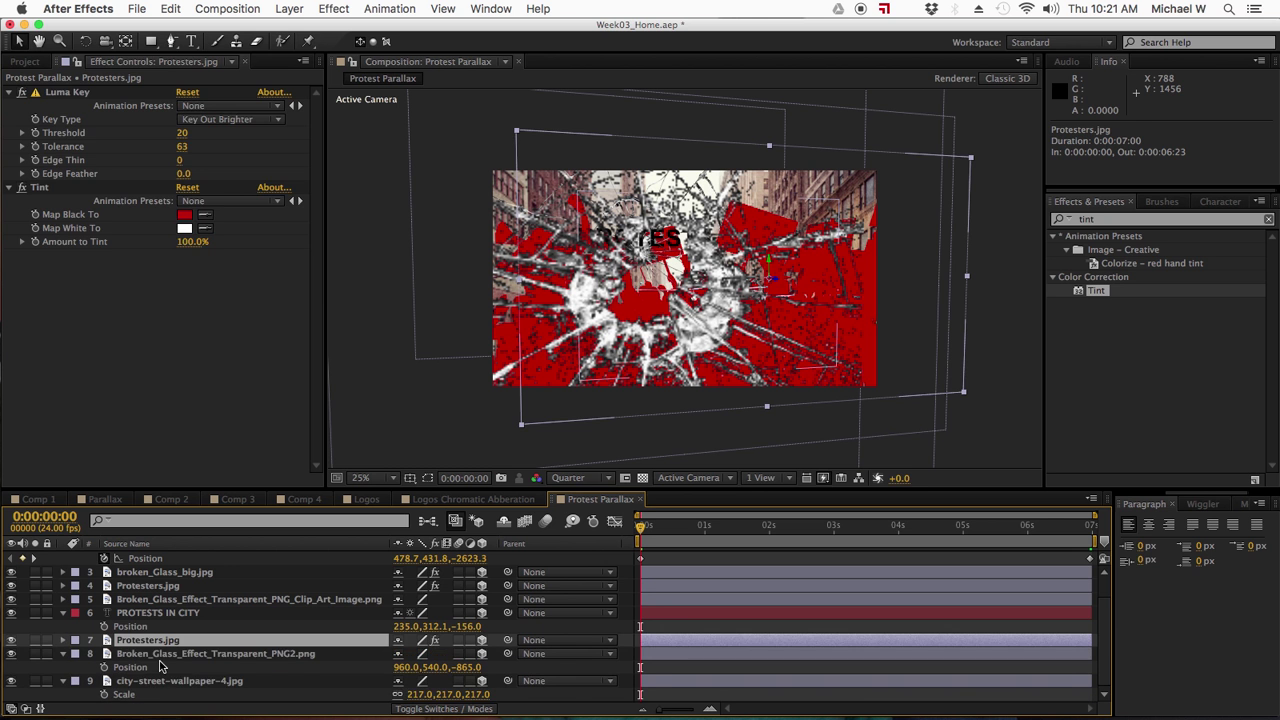
{"action": "left_click", "coordinate": [171, 697]}
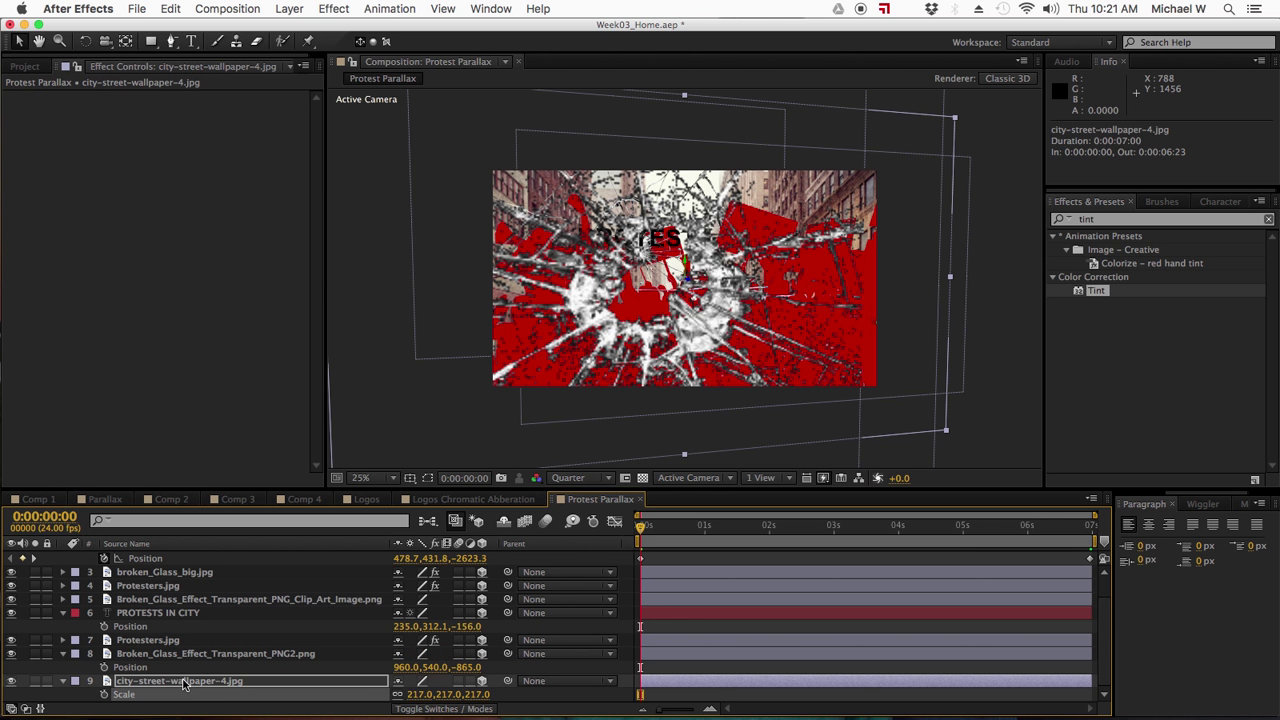
- Collapse all layer properties, switch Light 1 back on, and save the project
{"action": "key", "text": "a"}
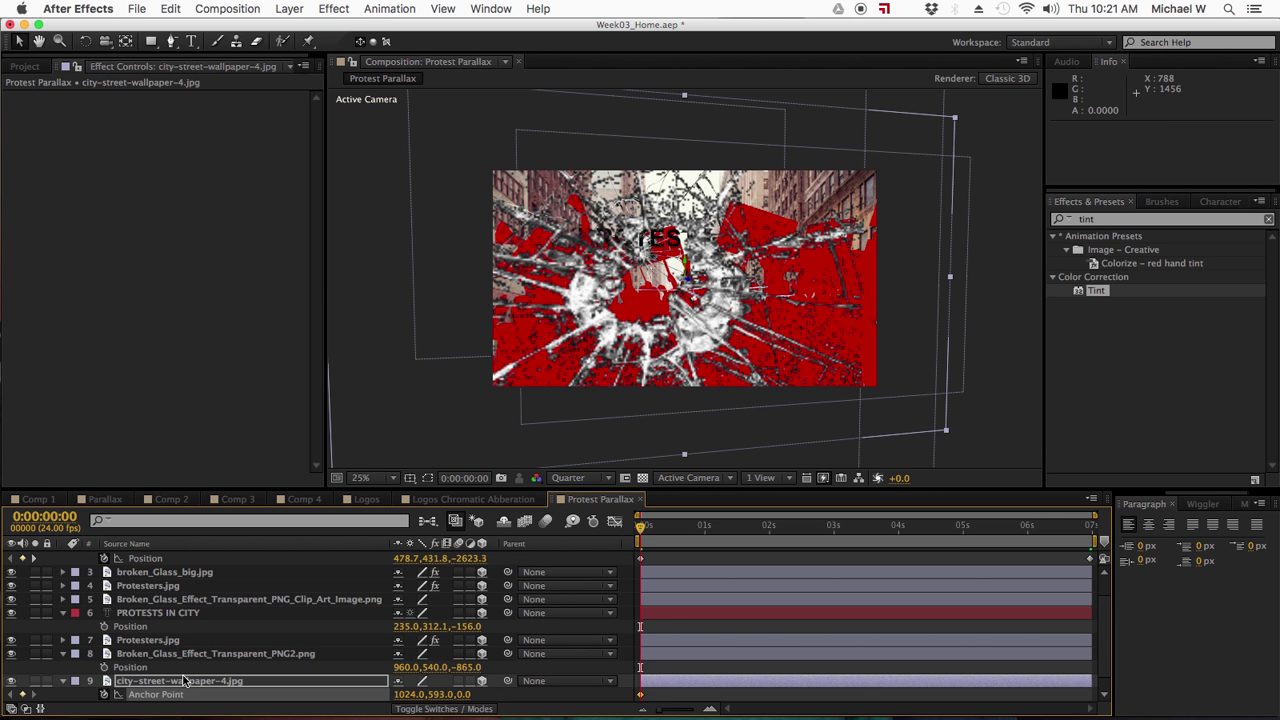
{"action": "key", "text": "super+a"}
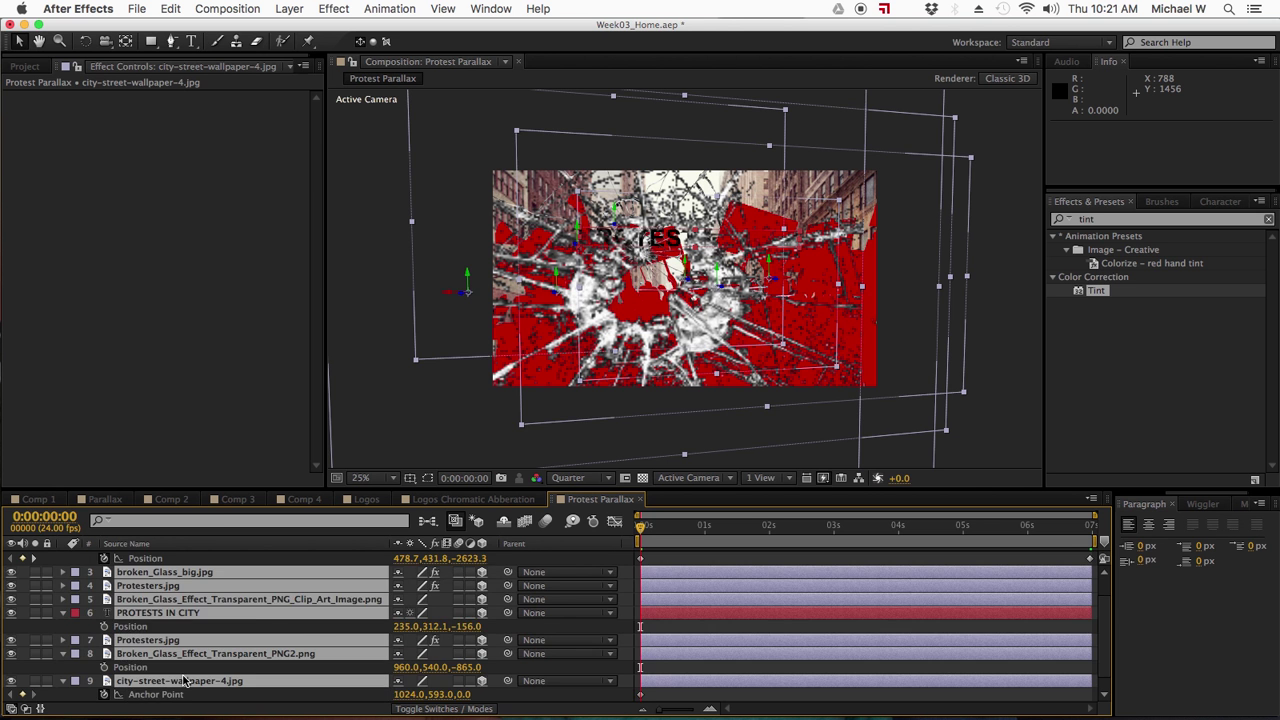
{"action": "key", "text": "u"}
{"action": "left_click", "coordinate": [183, 691]}
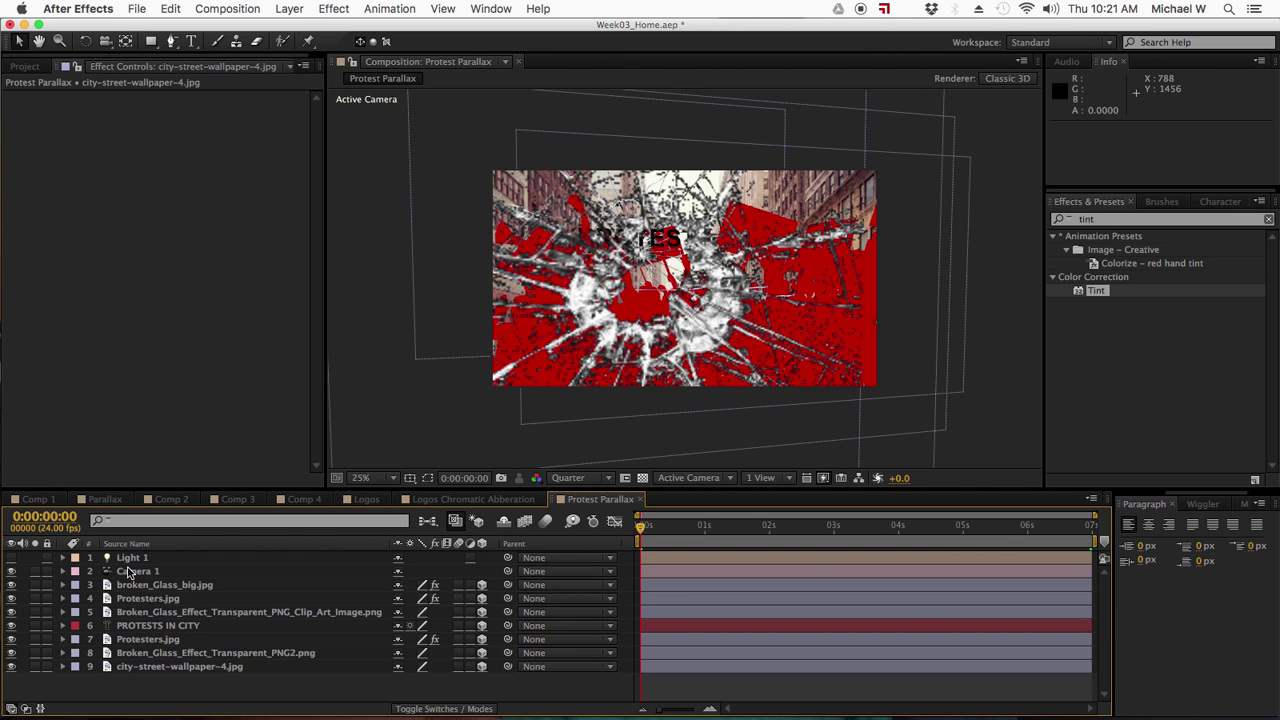
{"action": "left_click", "coordinate": [11, 558]}
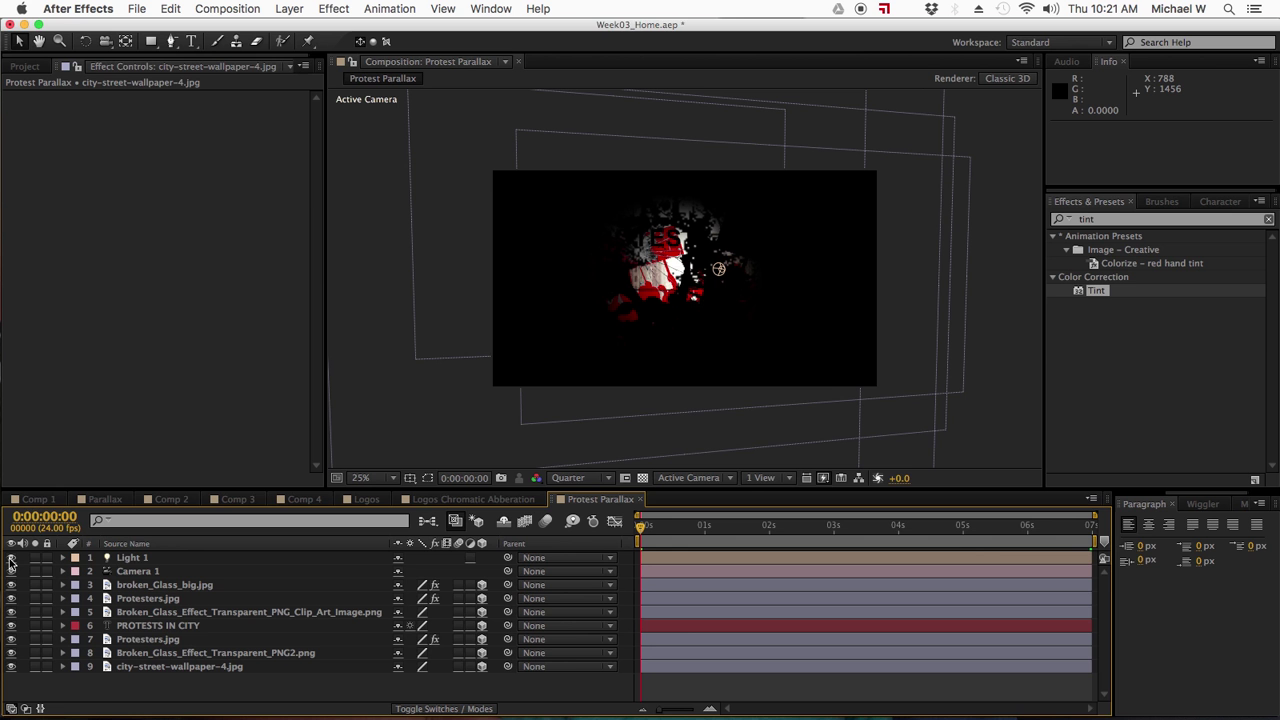
{"action": "key", "text": "super+s"}
- Move Light 1 far right to 1263.1, 236.9, -2526.0, zooming out to see it
{"action": "left_click", "coordinate": [128, 559]}
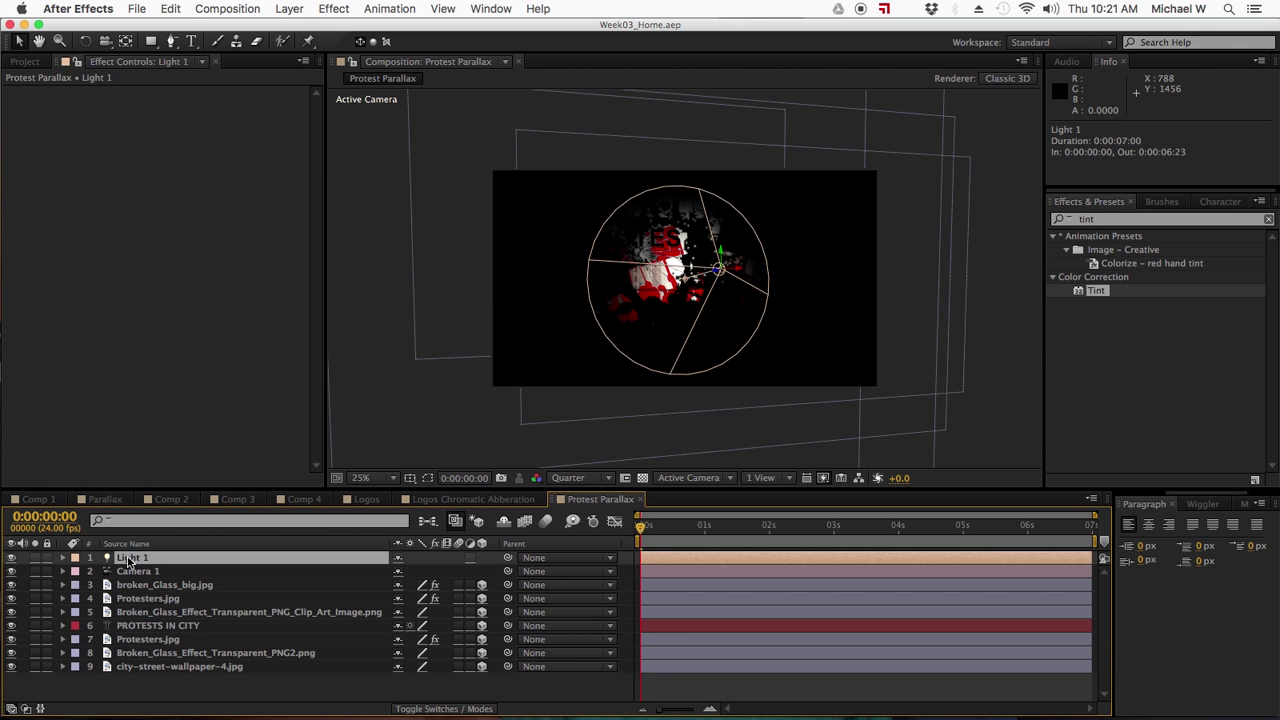
{"action": "left_click_drag", "start_coordinate": [718, 270], "coordinate": [1051, 251]}
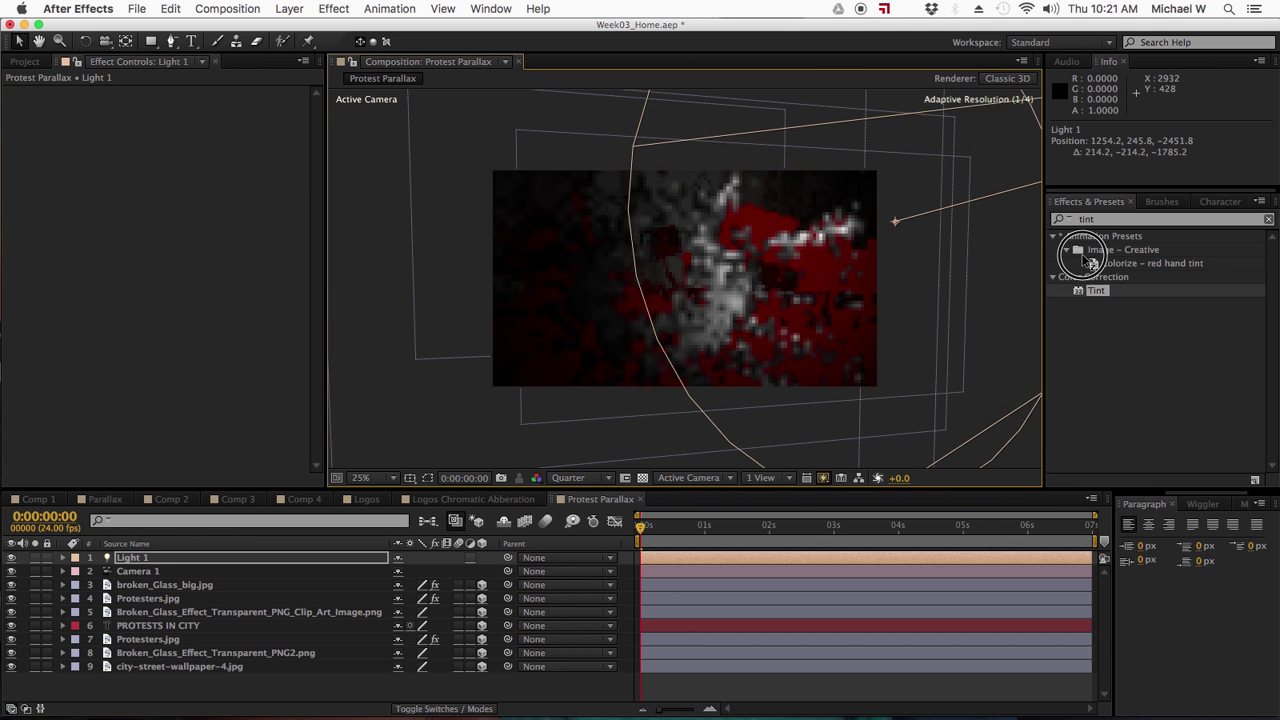
{"action": "key", "text": "comma"}
{"action": "key", "text": "comma"}
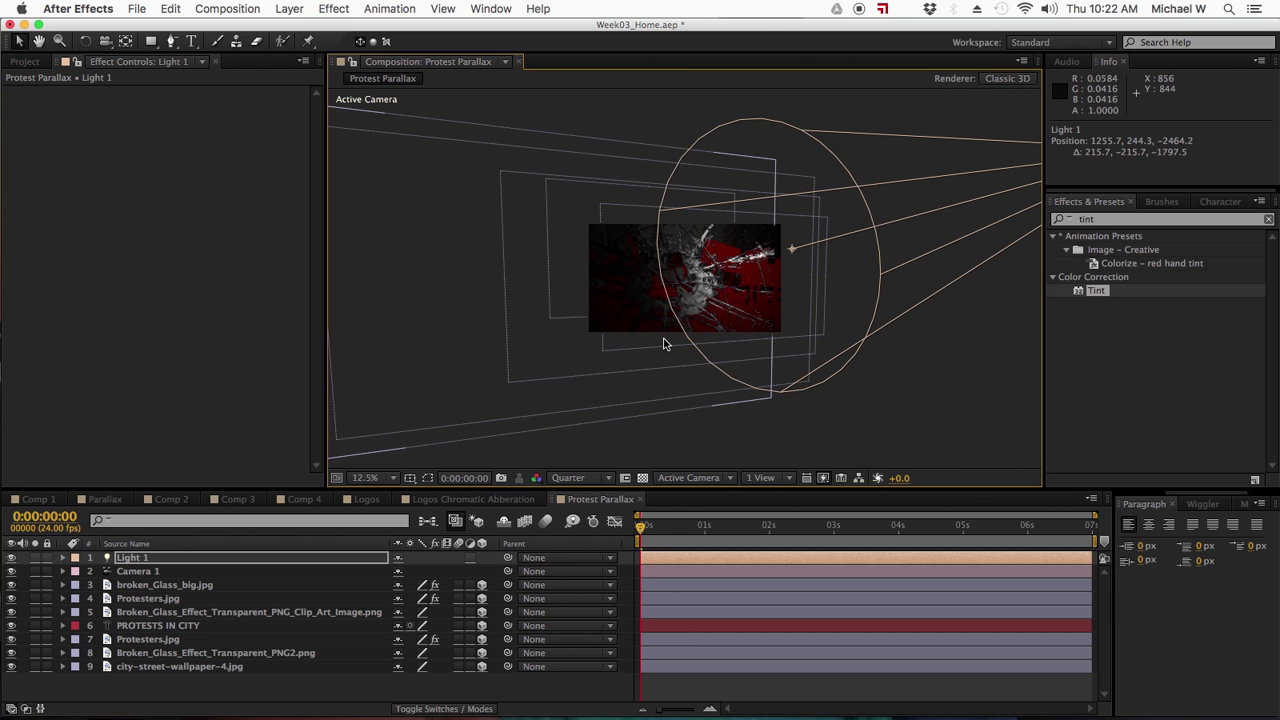
{"action": "mouse_move", "coordinate": [917, 224]}
{"action": "left_mouse_down"}
{"action": "mouse_move", "coordinate": [948, 209]}
{"action": "mouse_move", "coordinate": [915, 216]}
{"action": "left_mouse_up"}
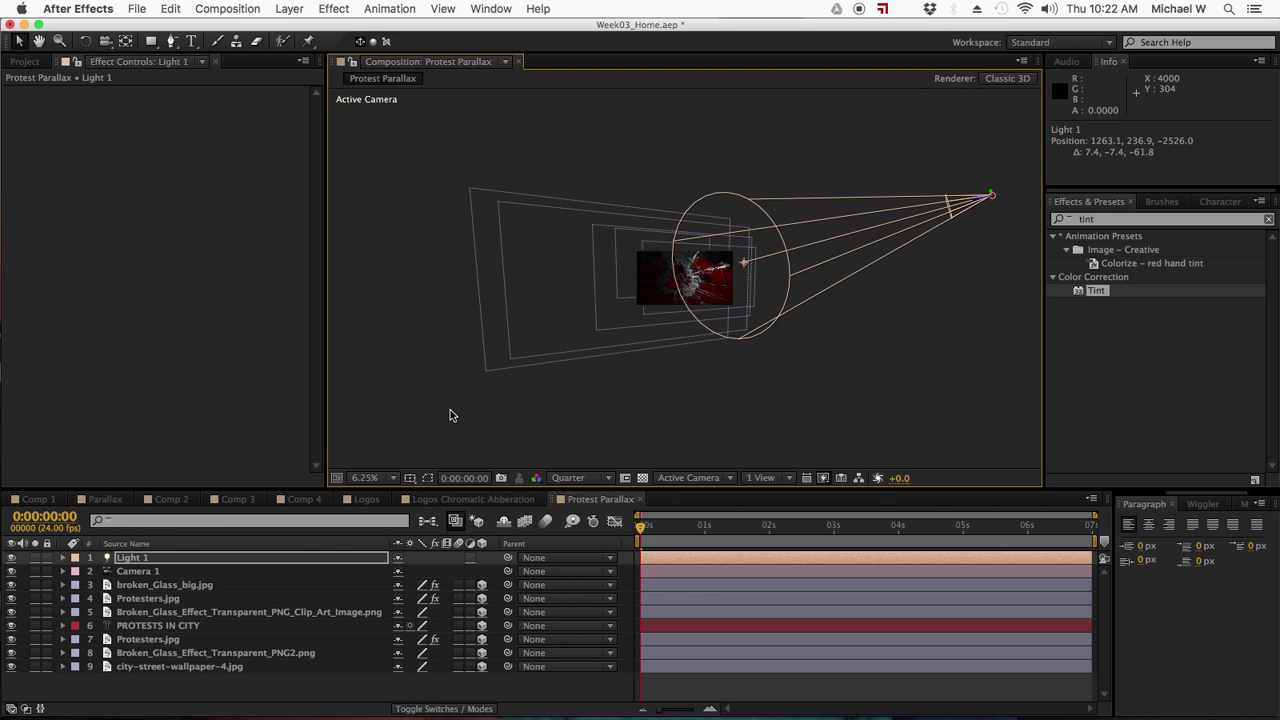
{"action": "left_click", "coordinate": [63, 558]}
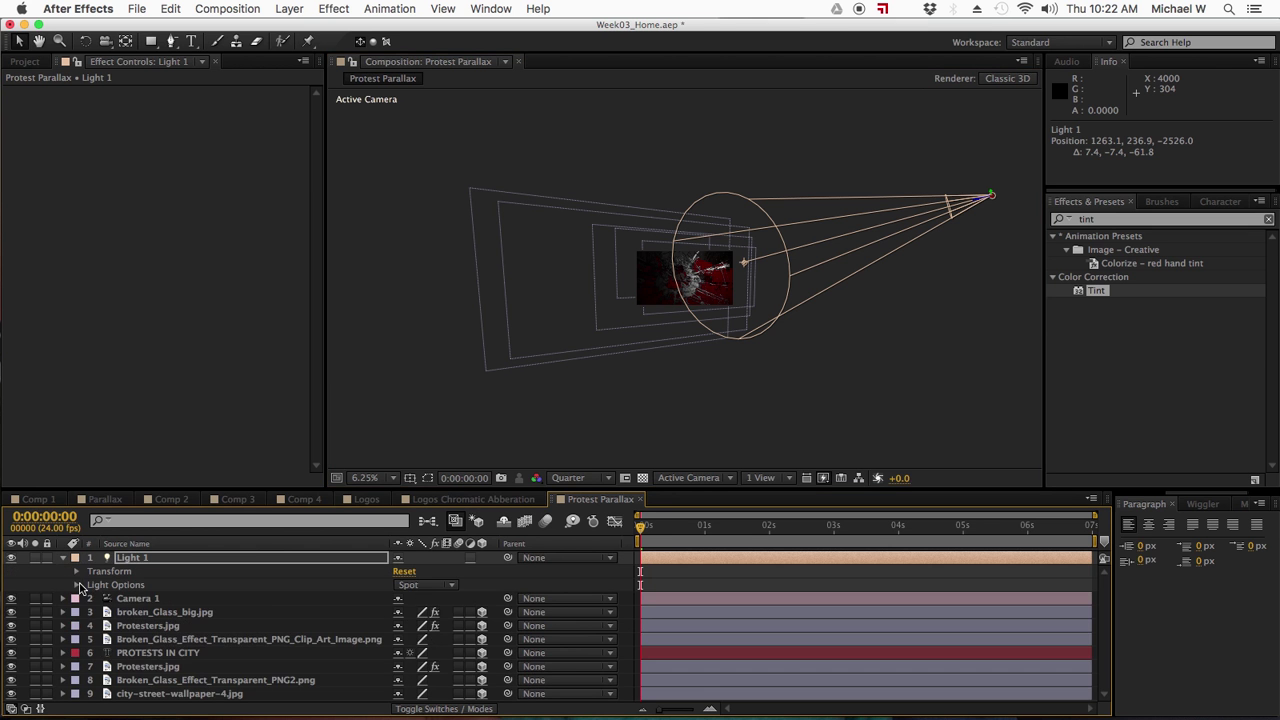
- Set Light 1's Position X to 960.1, shift its Point of Interest left, and fit the view
{"action": "left_click", "coordinate": [77, 571]}
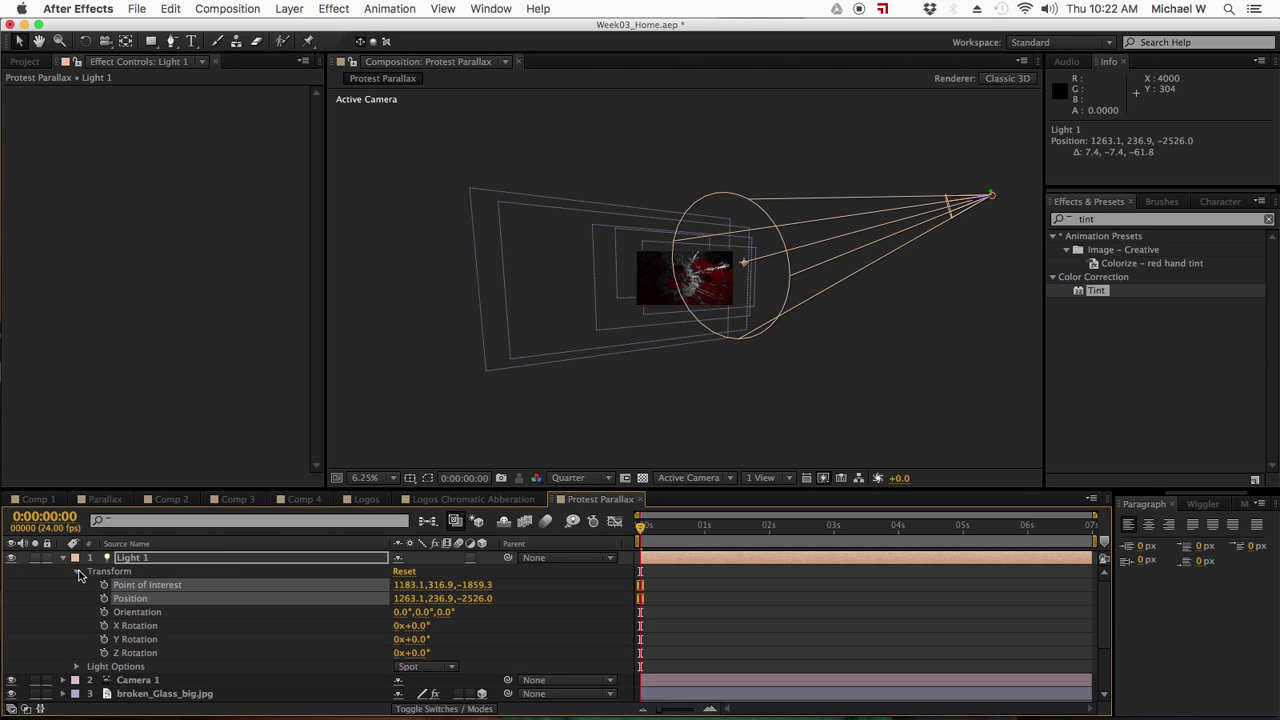
{"action": "left_click", "coordinate": [350, 611]}
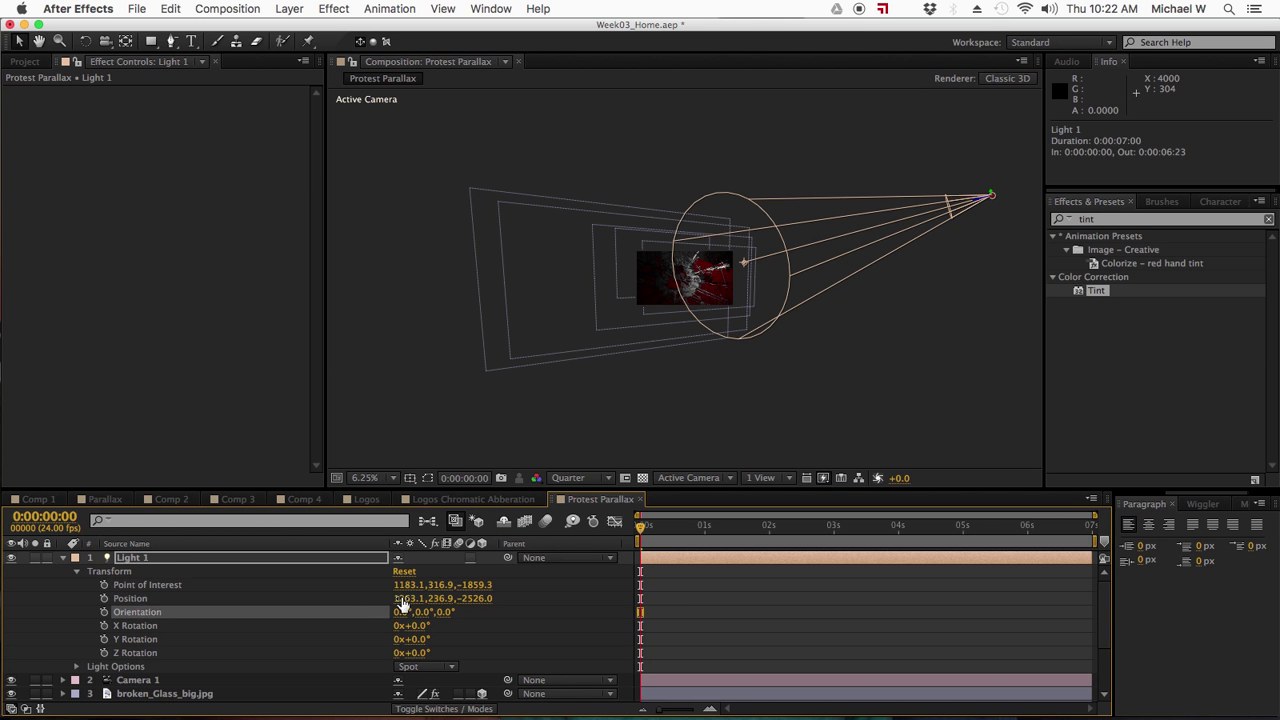
{"action": "left_click", "coordinate": [371, 600], "text": "shift"}
{"action": "left_click_drag", "start_coordinate": [371, 606], "coordinate": [303, 609]}
{"action": "left_click_drag", "start_coordinate": [407, 585], "coordinate": [108, 591]}
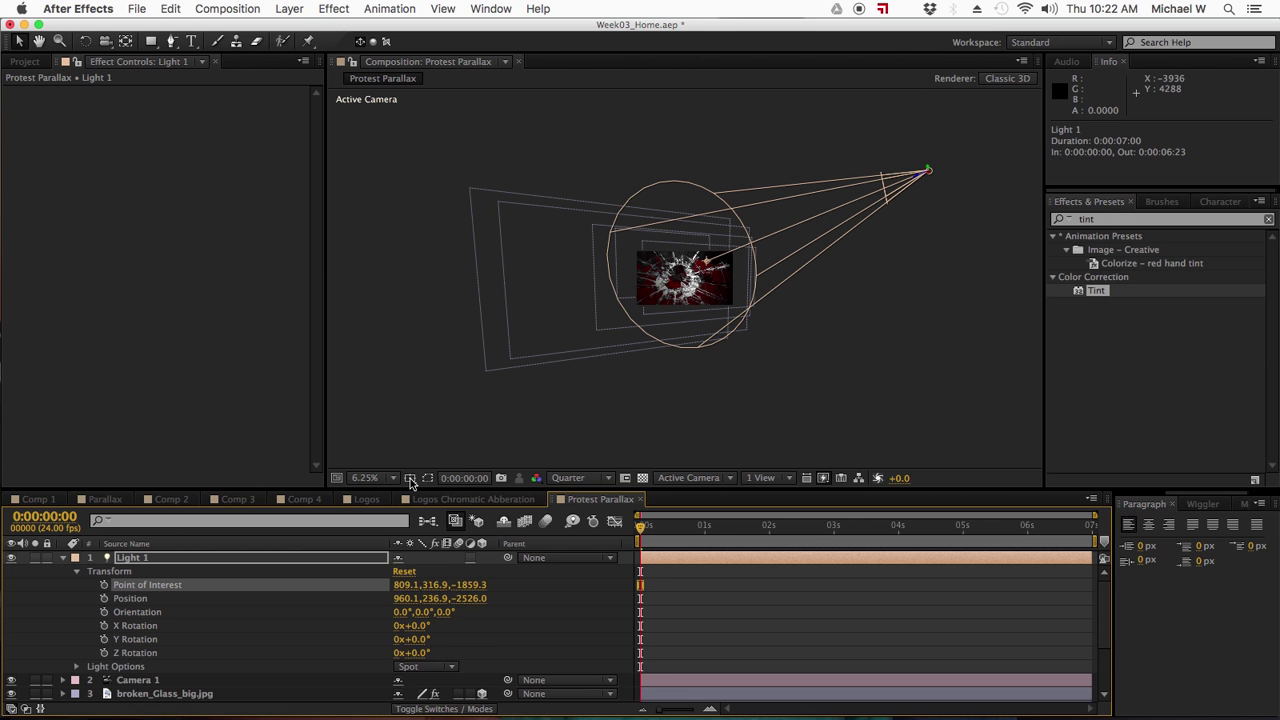
{"action": "left_click", "coordinate": [385, 478]}
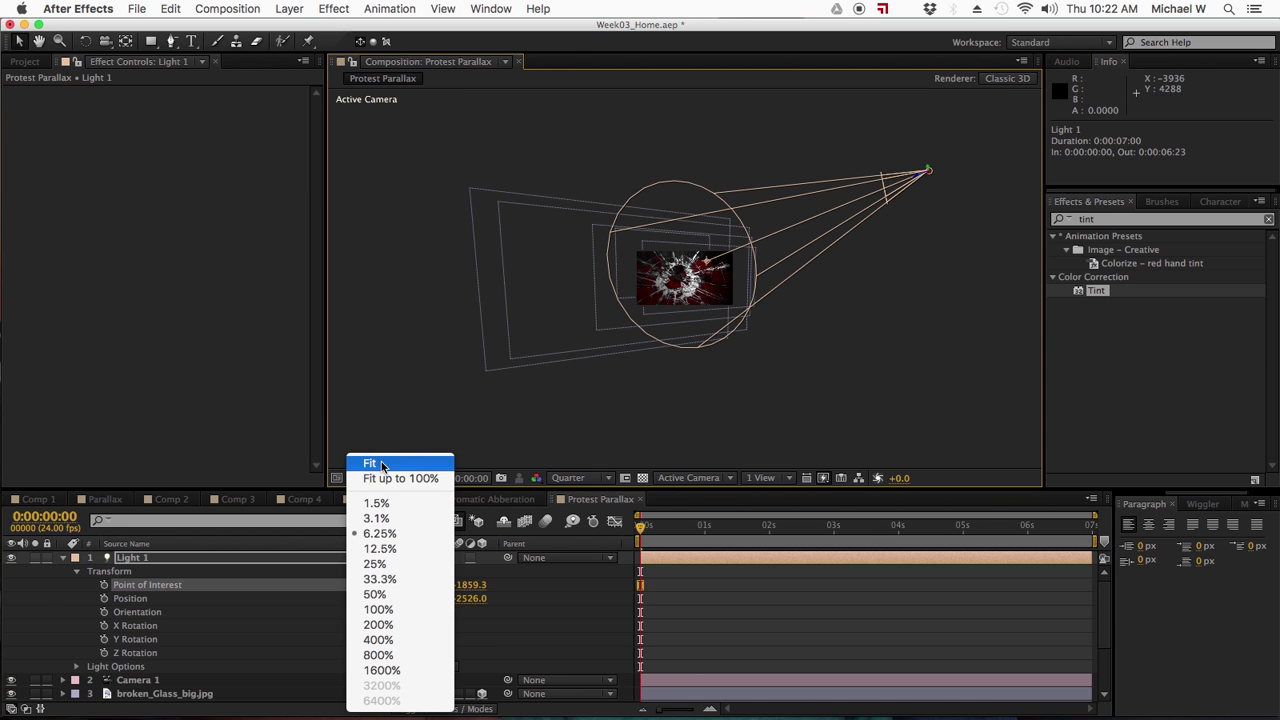
{"action": "left_click", "coordinate": [380, 466]}
{"action": "key", "text": "super+s"}
- Adjust the light's depth to Position Z -2280 and Point of Interest 809.1, 316.9, -1227.3
{"action": "left_click_drag", "start_coordinate": [641, 533], "coordinate": [1162, 538]}
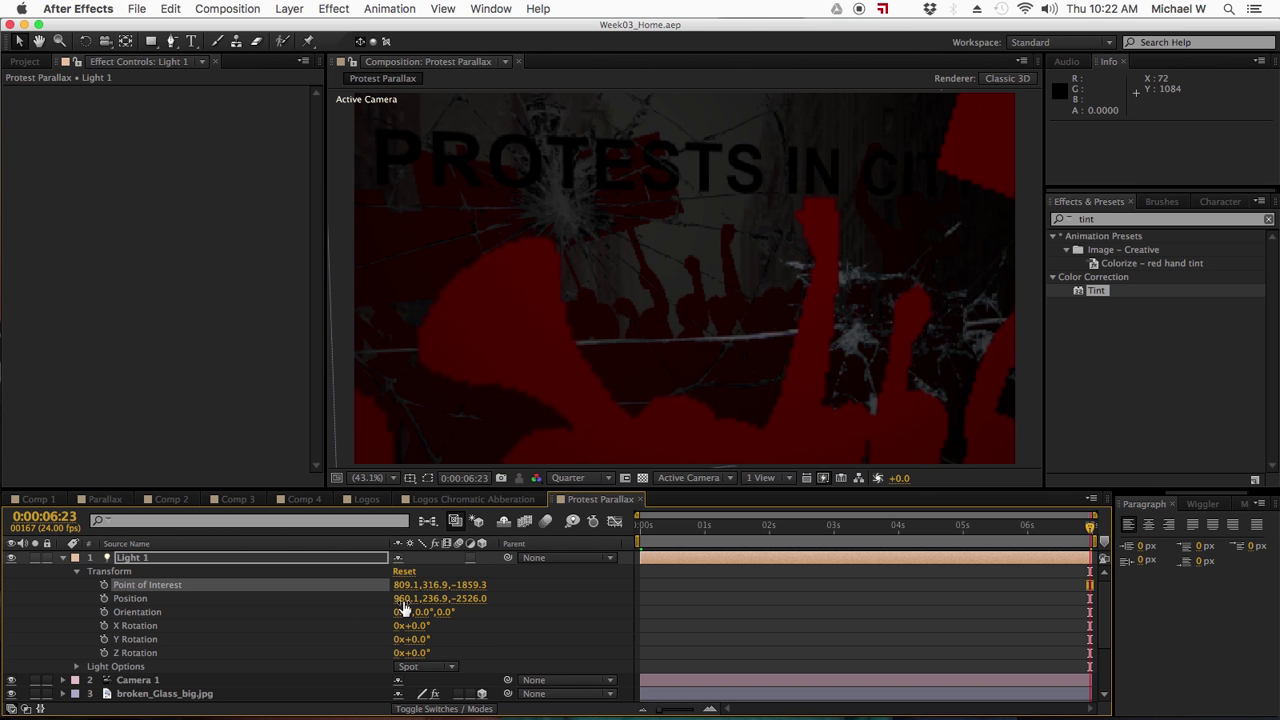
{"action": "left_click_drag", "start_coordinate": [470, 598], "coordinate": [926, 588]}
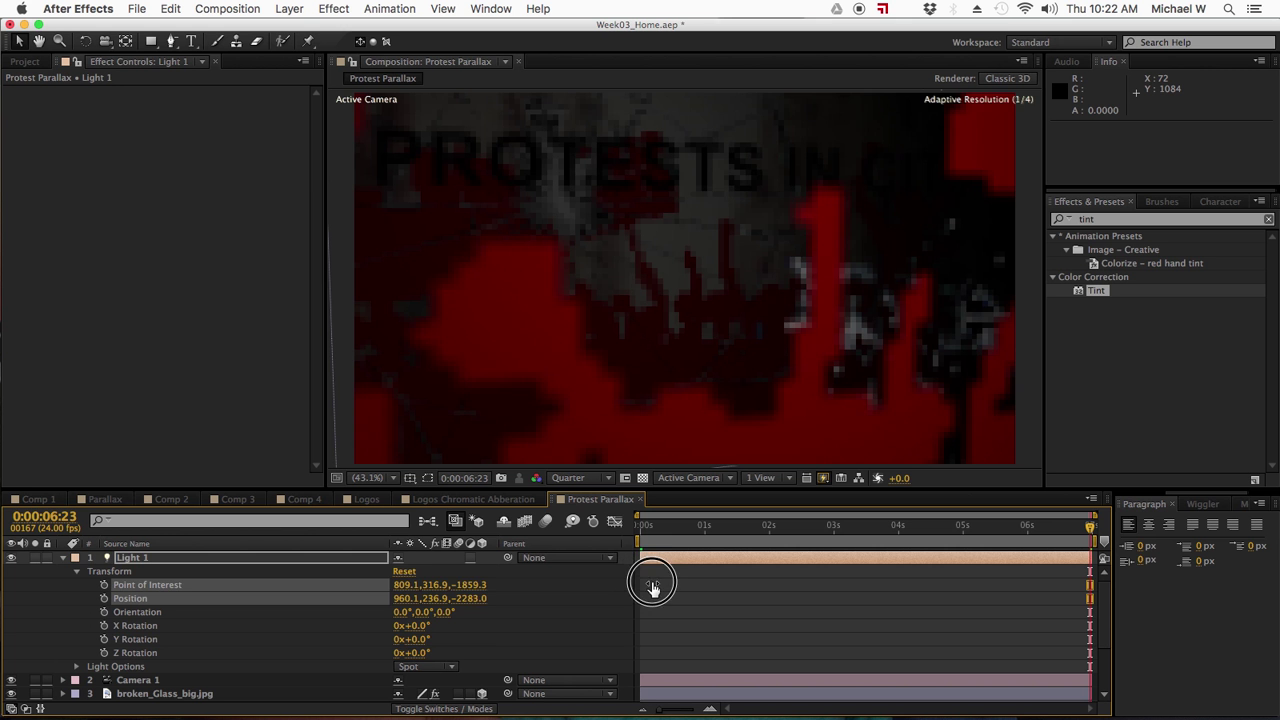
{"action": "left_click_drag", "start_coordinate": [445, 585], "coordinate": [976, 589]}
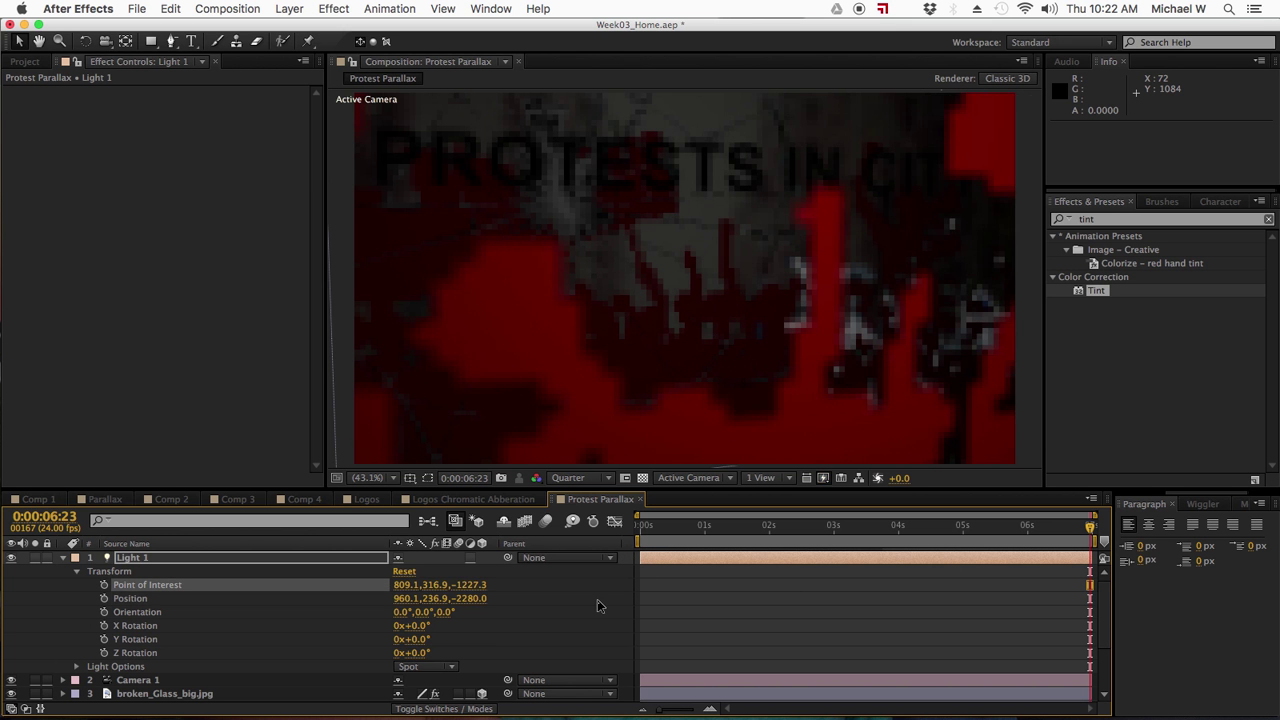
{"action": "left_click", "coordinate": [77, 572]}
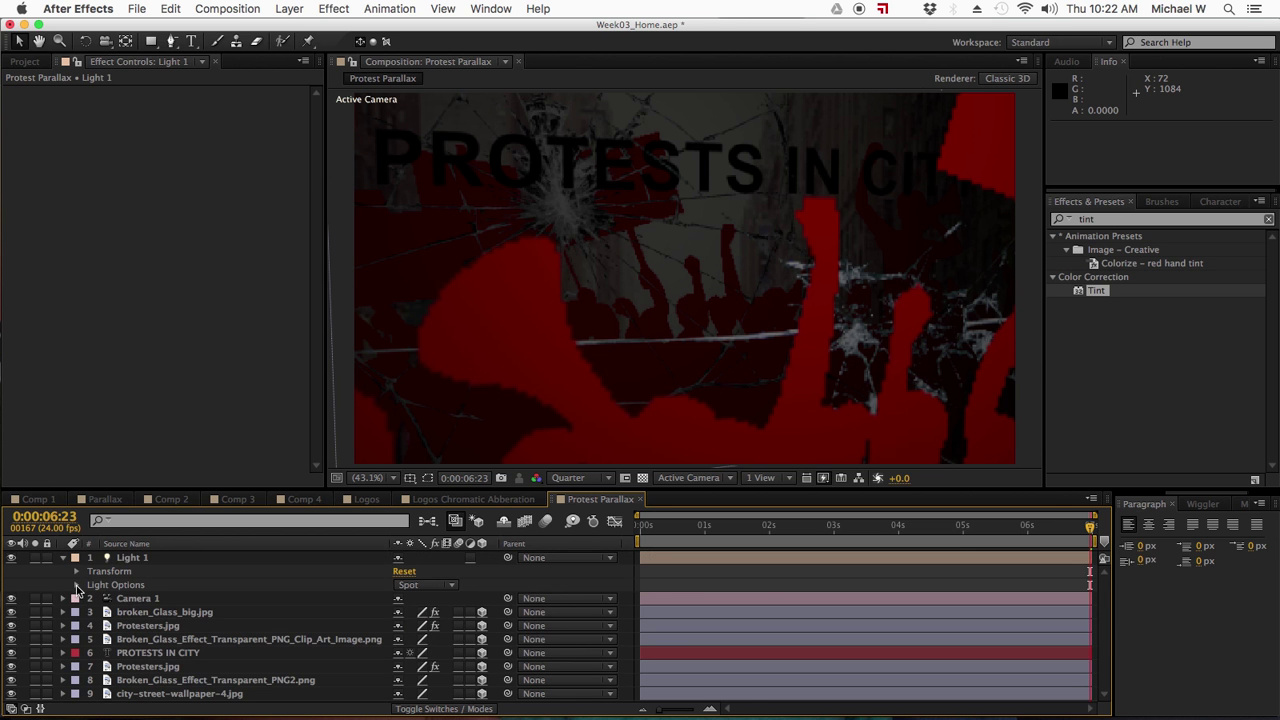
{"action": "left_click", "coordinate": [77, 585]}
- Raise Light 1 Intensity to 349%, Radius to 1249 and Falloff Distance to 1405
{"action": "left_click_drag", "start_coordinate": [405, 572], "coordinate": [586, 580]}
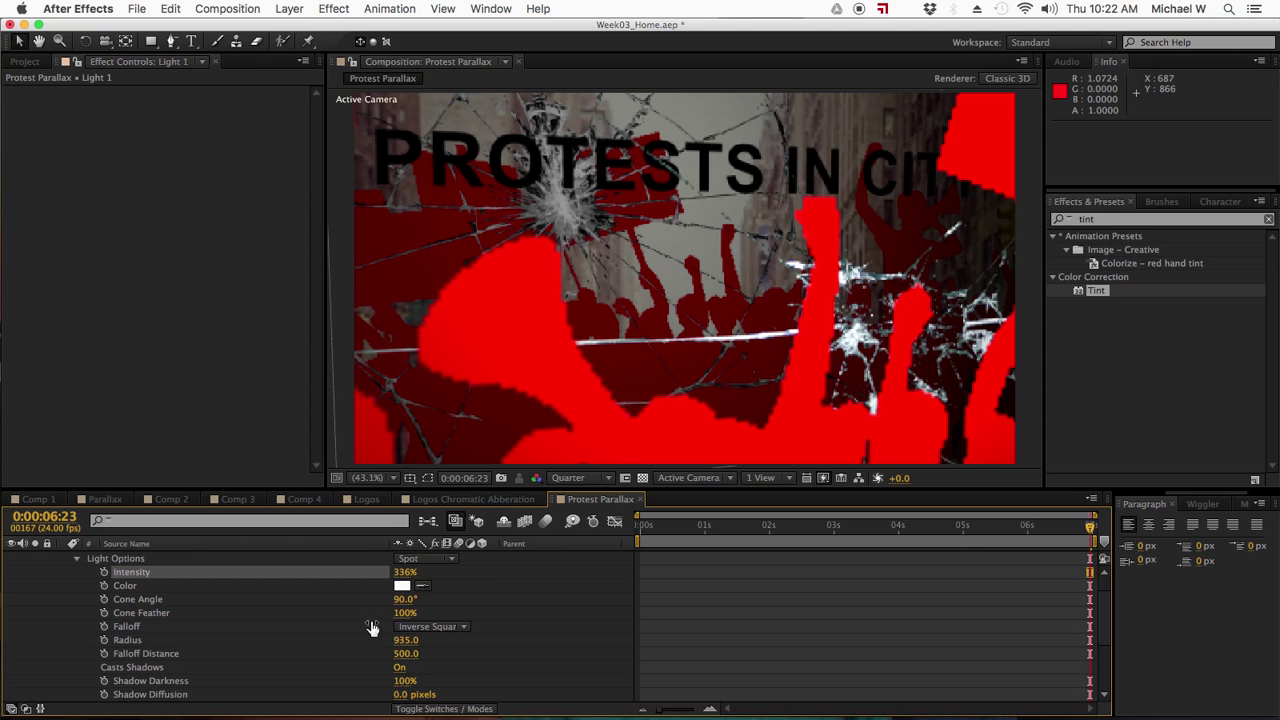
{"action": "left_click_drag", "start_coordinate": [403, 572], "coordinate": [723, 587]}
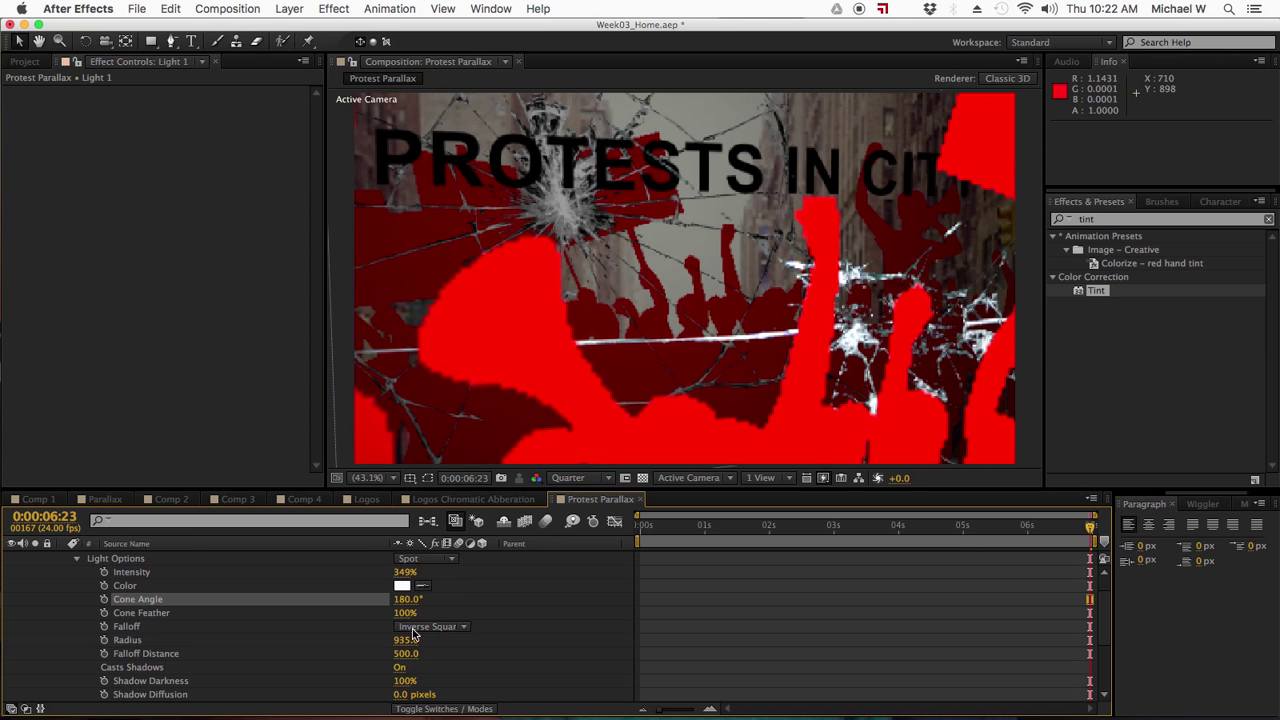
{"action": "left_click_drag", "start_coordinate": [419, 640], "coordinate": [659, 650]}
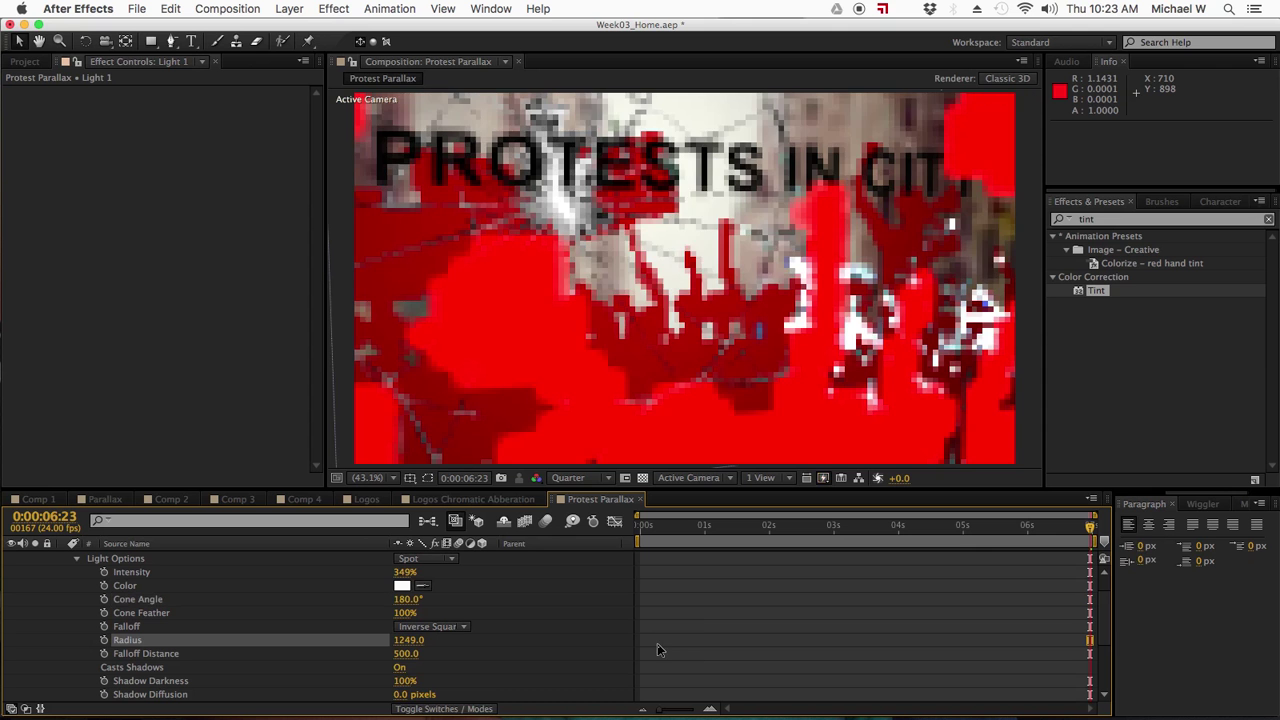
{"action": "left_click_drag", "start_coordinate": [406, 654], "coordinate": [1115, 651]}
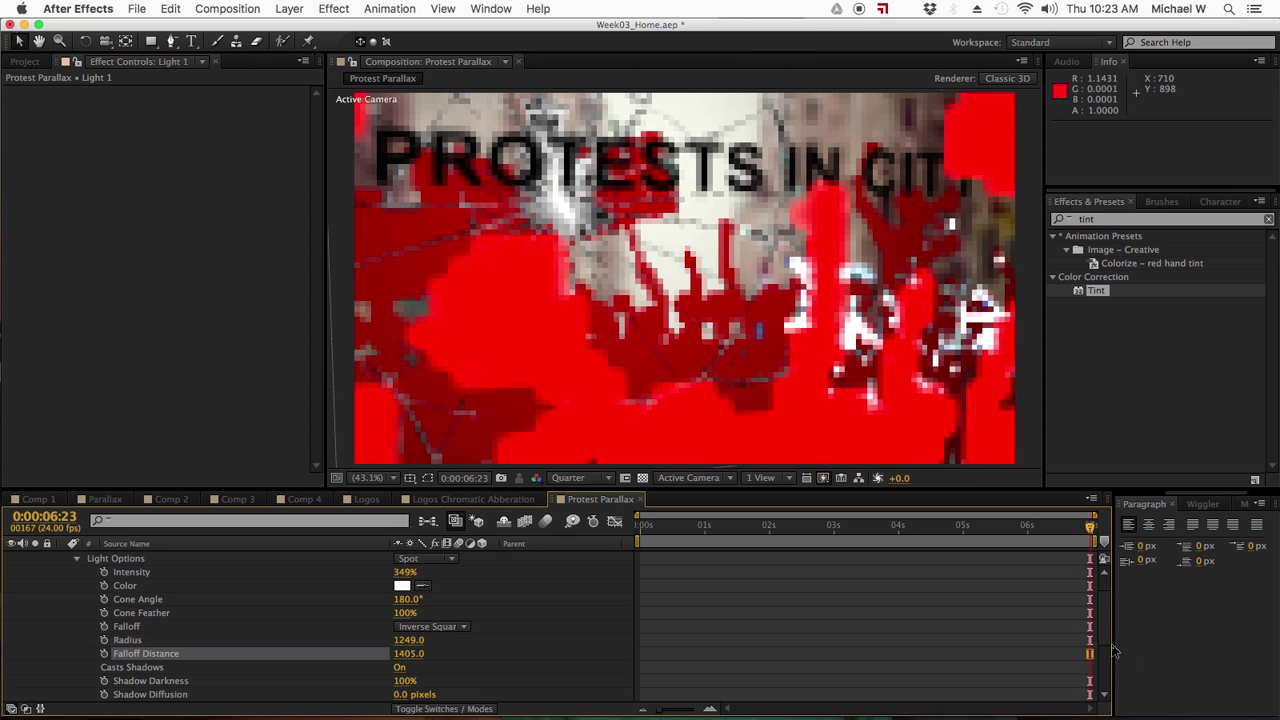
{"action": "scroll", "coordinate": [258, 614], "scroll_direction": "up", "scroll_amount": 2}
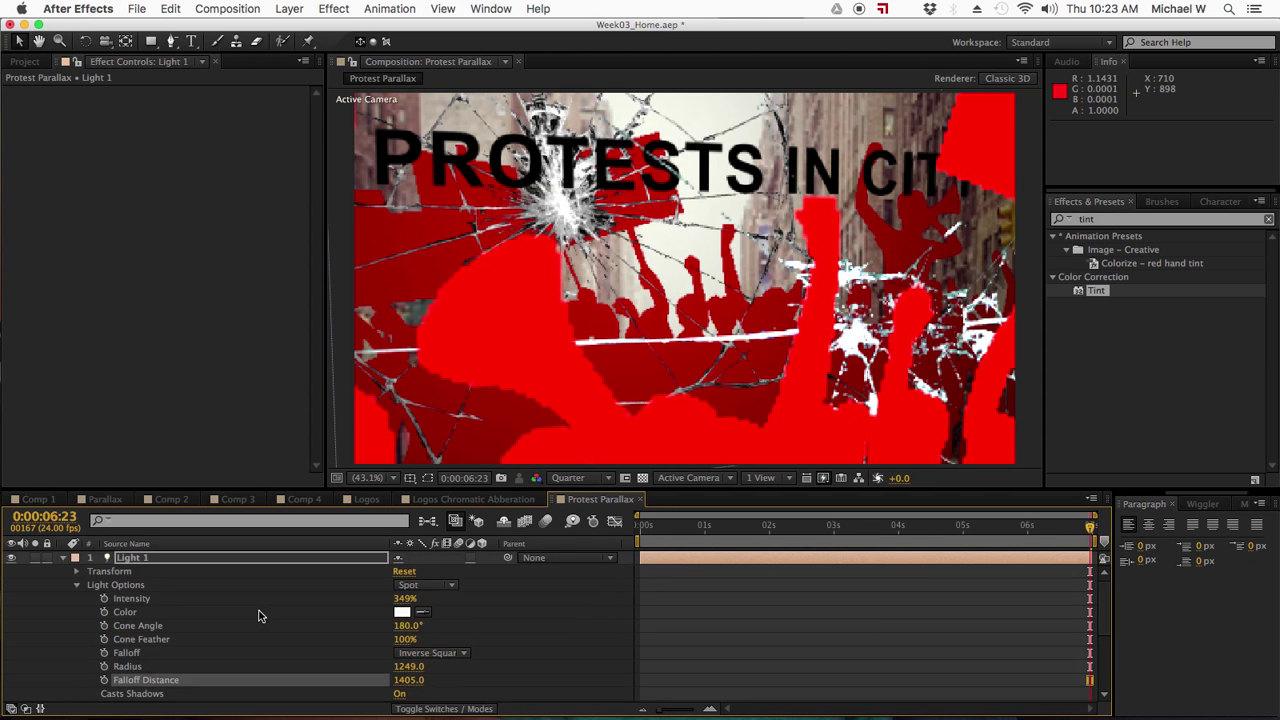
{"action": "left_click", "coordinate": [63, 561]}
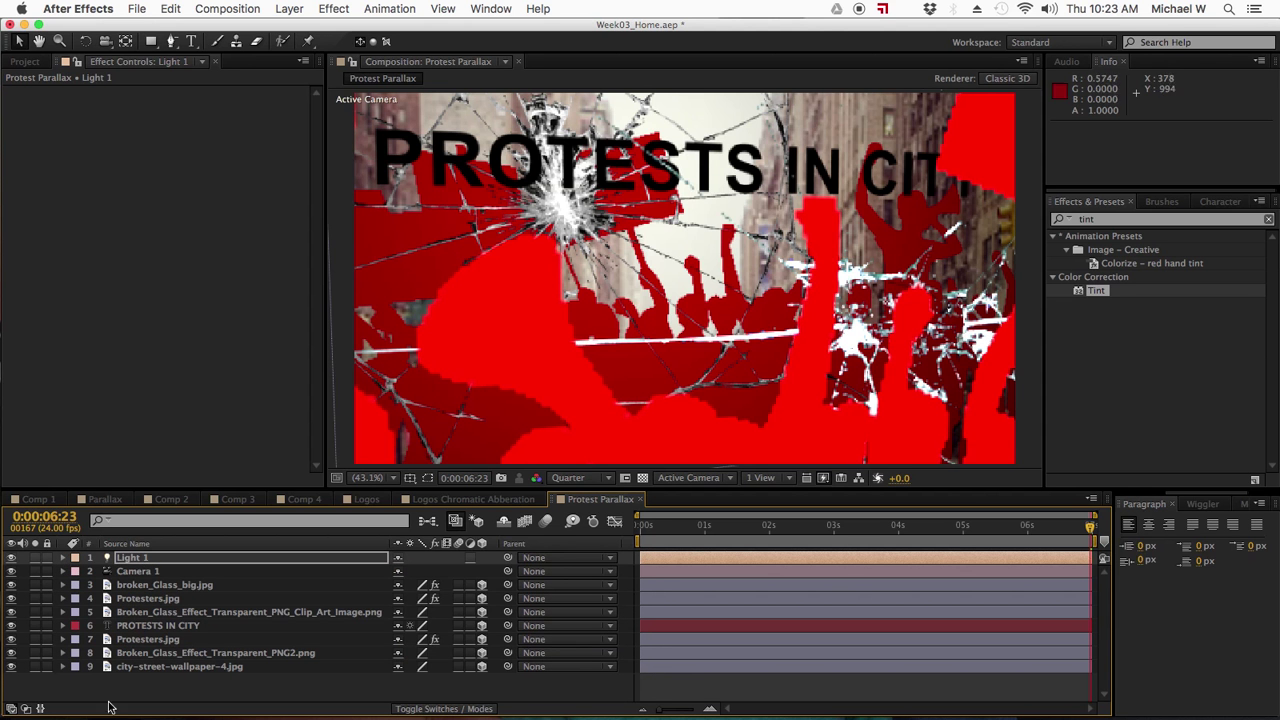
{"action": "left_click", "coordinate": [165, 666]}
- Turn the city-street-wallpaper-4.jpg background's Accepts Lights option Off
{"action": "left_click", "coordinate": [63, 667]}
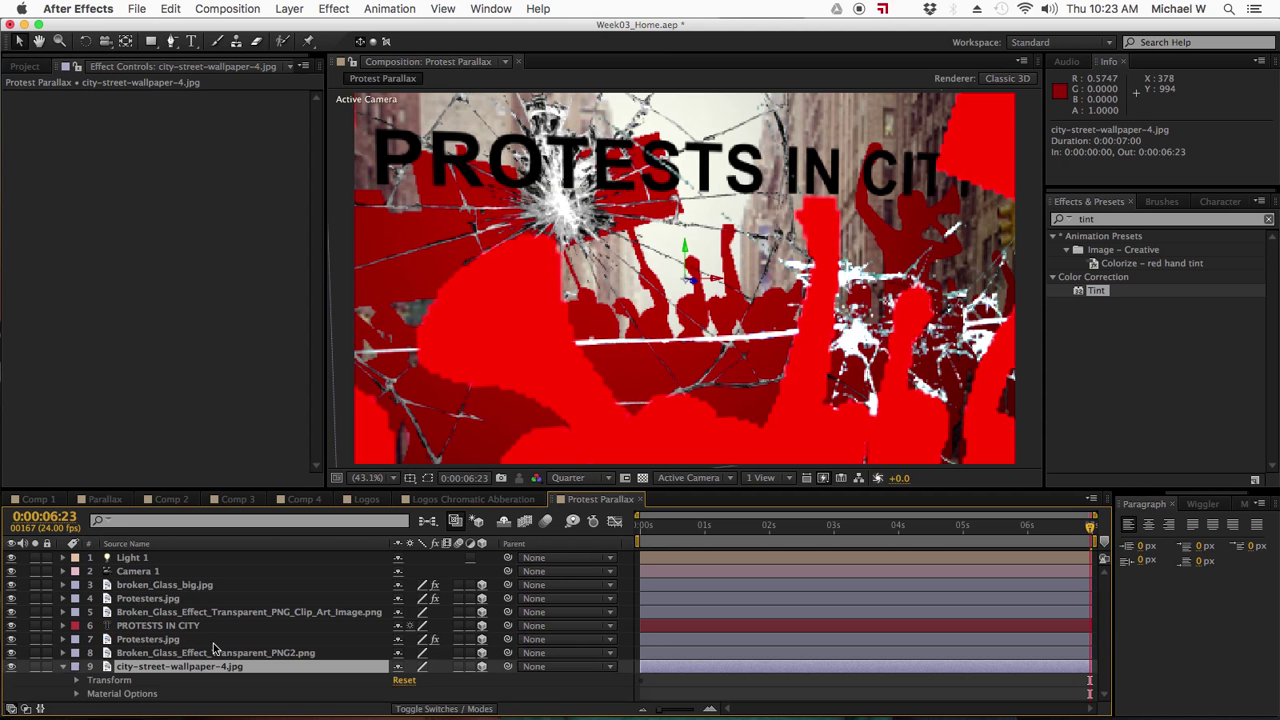
{"action": "left_click", "coordinate": [76, 694]}
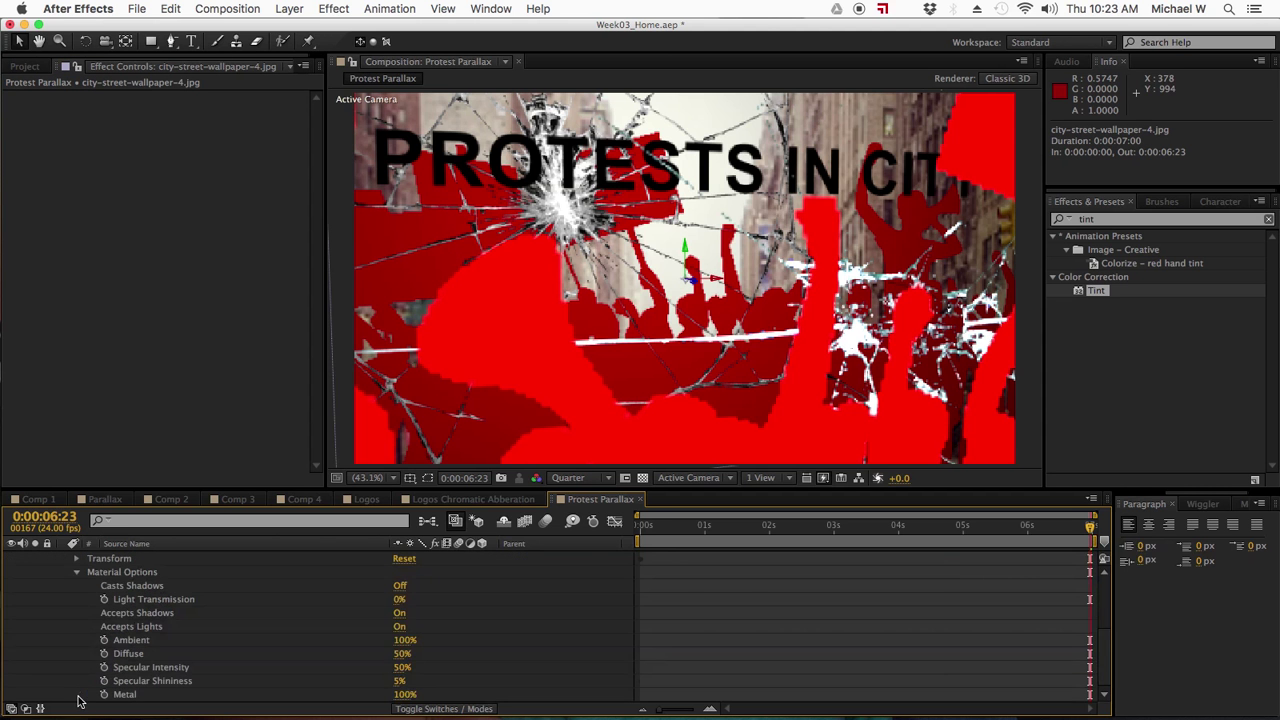
{"action": "left_click", "coordinate": [398, 627]}
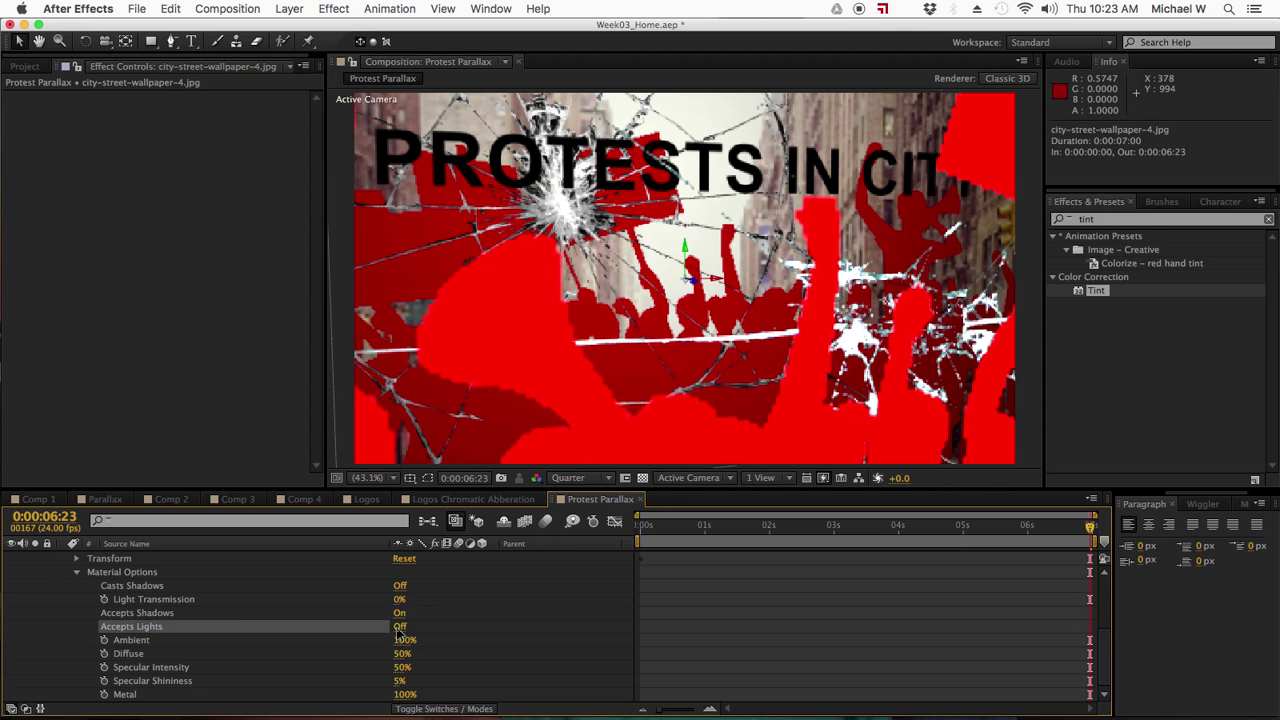
{"action": "scroll", "coordinate": [236, 619], "scroll_direction": "up", "scroll_amount": 3}
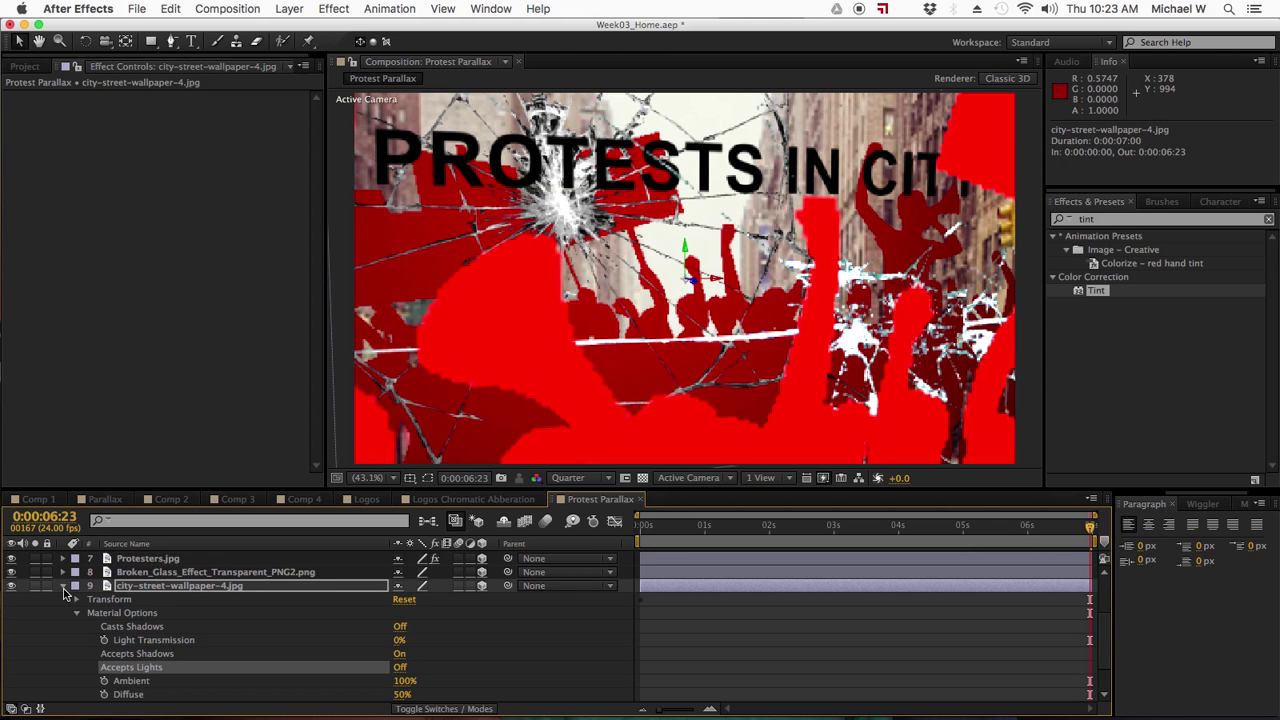
- Collapse the layer properties and select Protesters.jpg to show its Luma Key and Tint effects
{"action": "left_click", "coordinate": [61, 587]}
{"action": "left_click", "coordinate": [62, 585]}
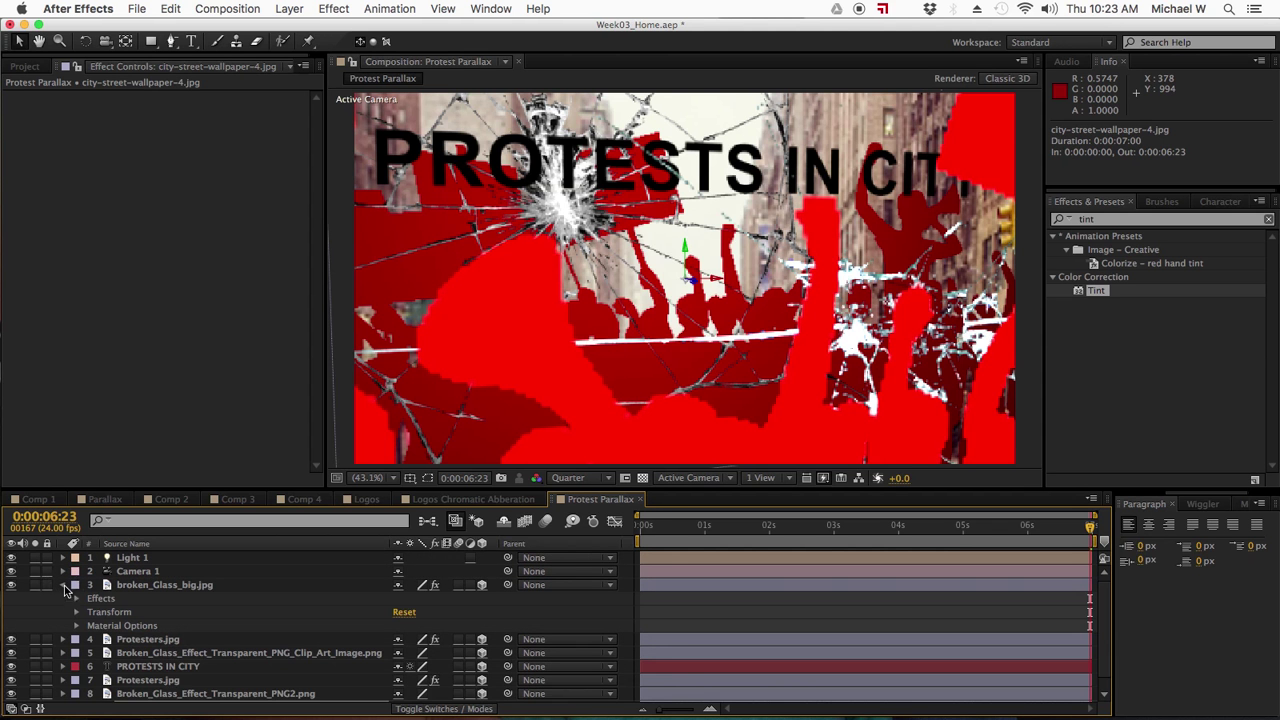
{"action": "left_click", "coordinate": [64, 585]}
{"action": "left_click", "coordinate": [135, 667]}
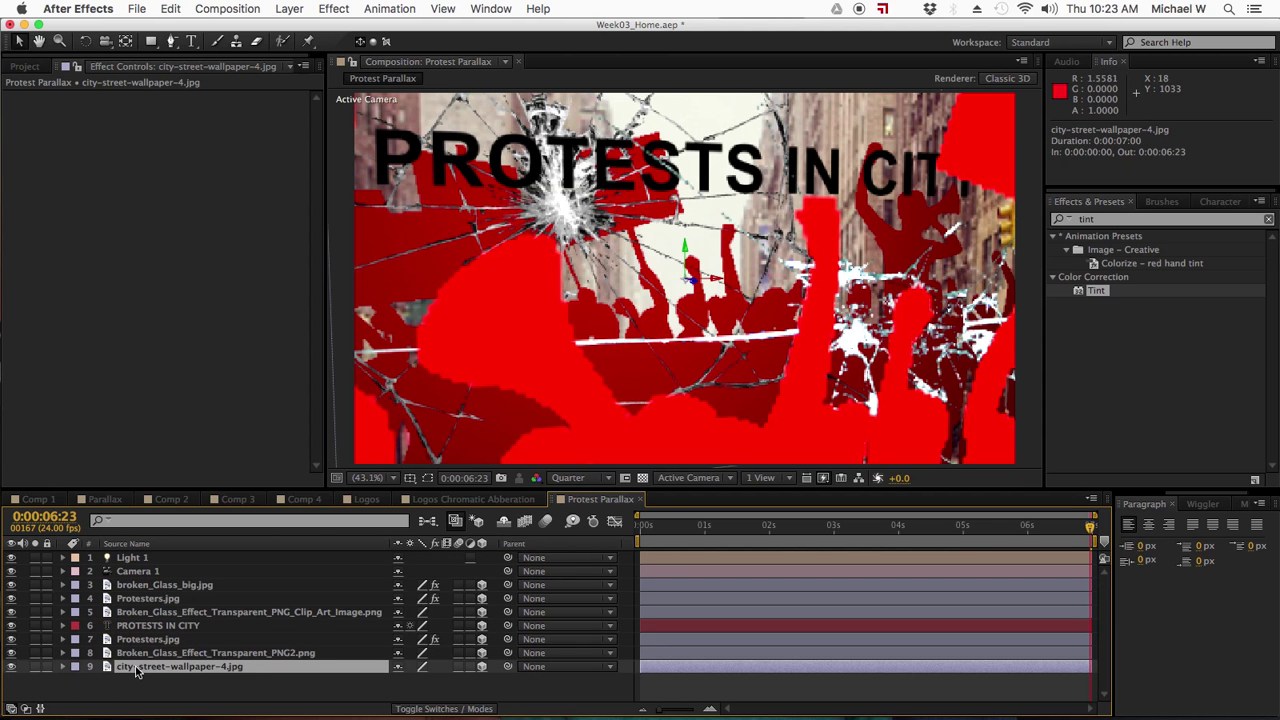
{"action": "left_click", "coordinate": [62, 667]}
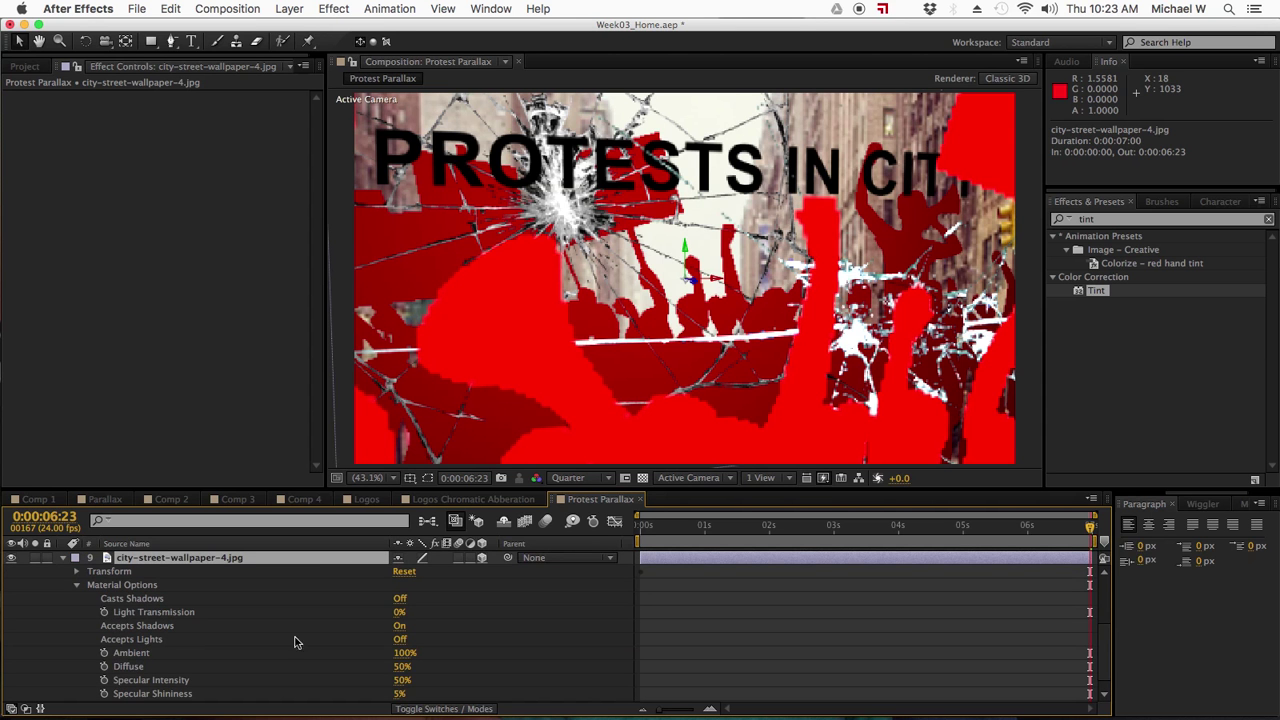
{"action": "scroll", "coordinate": [251, 620], "scroll_direction": "up", "scroll_amount": 2}
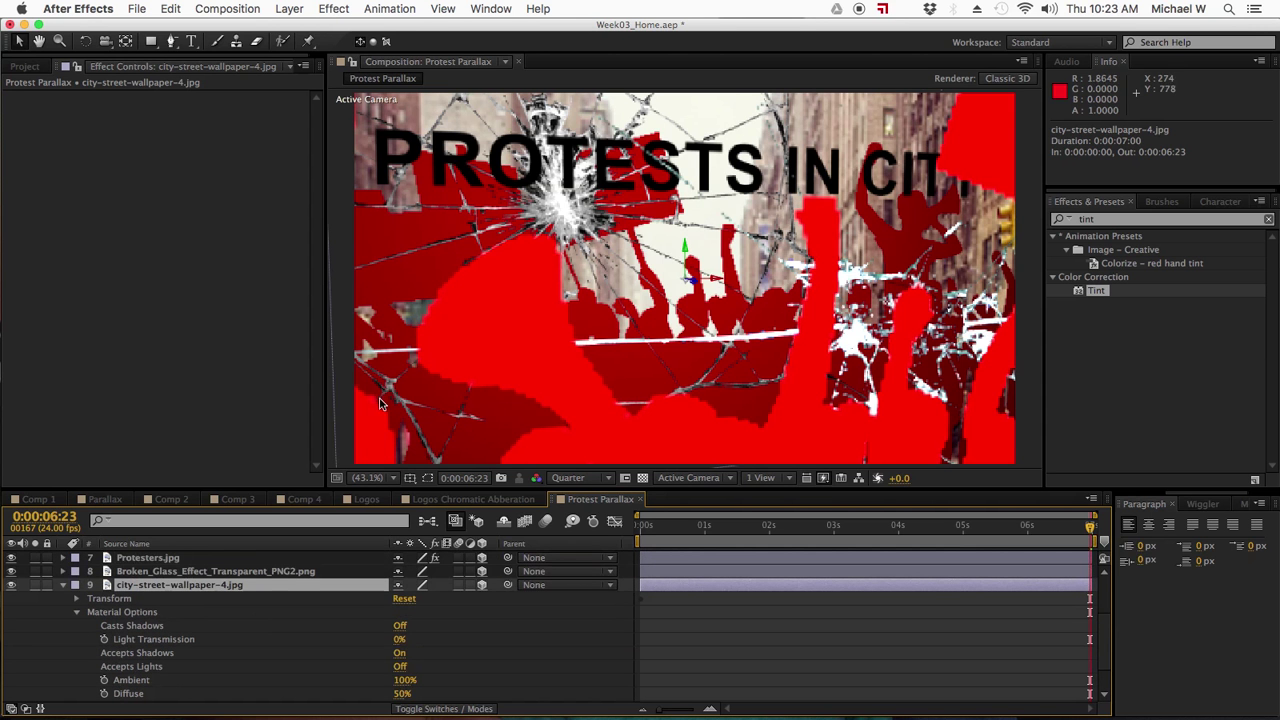
{"action": "left_click", "coordinate": [69, 595]}
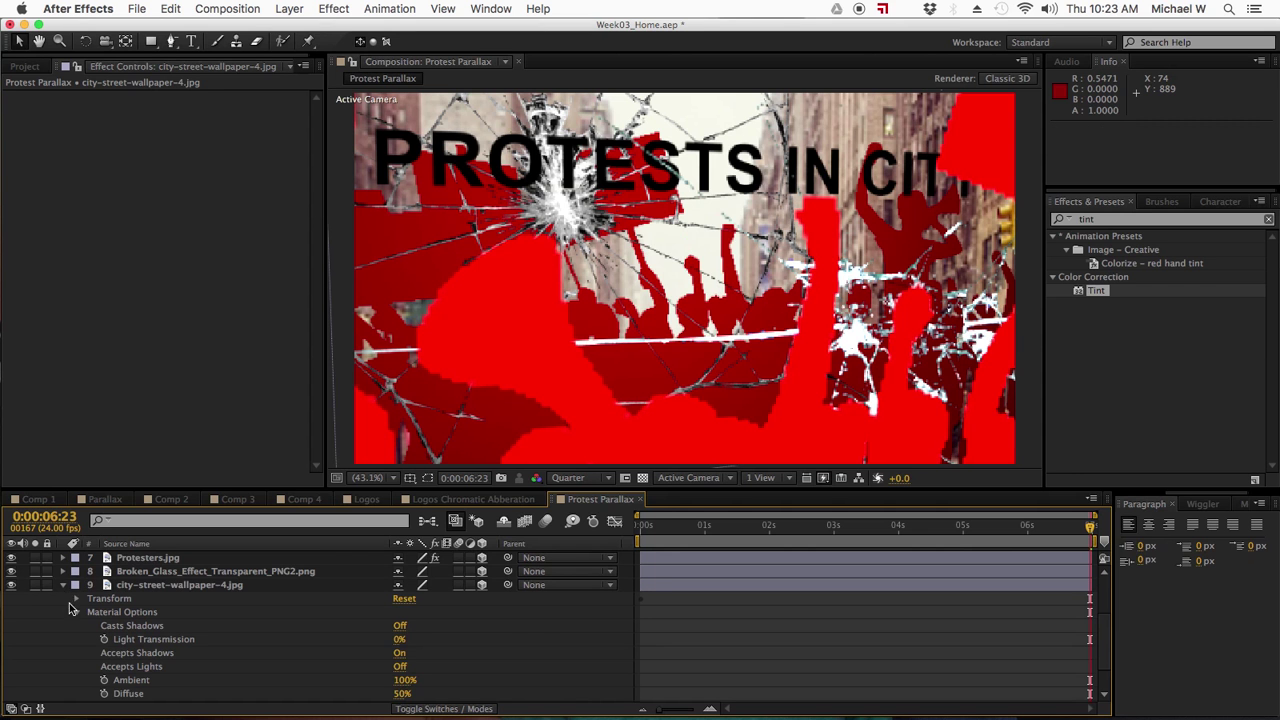
{"action": "left_click", "coordinate": [63, 585]}
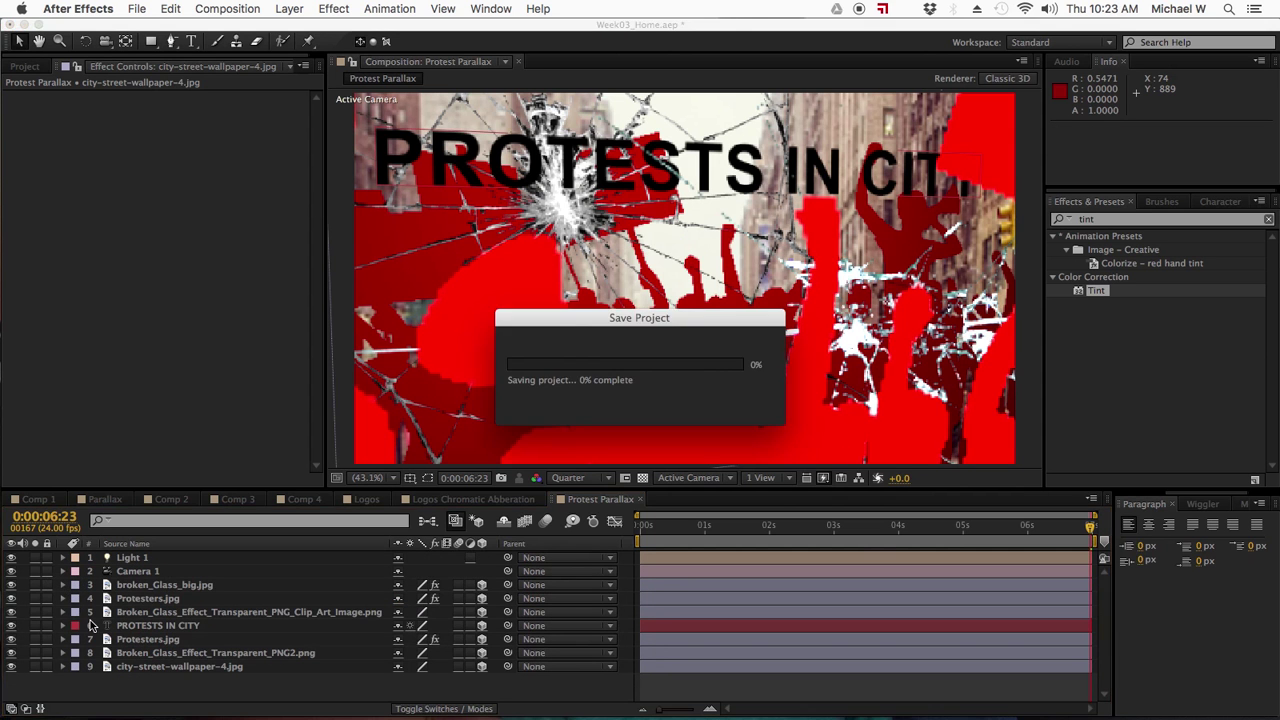
{"action": "left_click", "coordinate": [145, 599]}
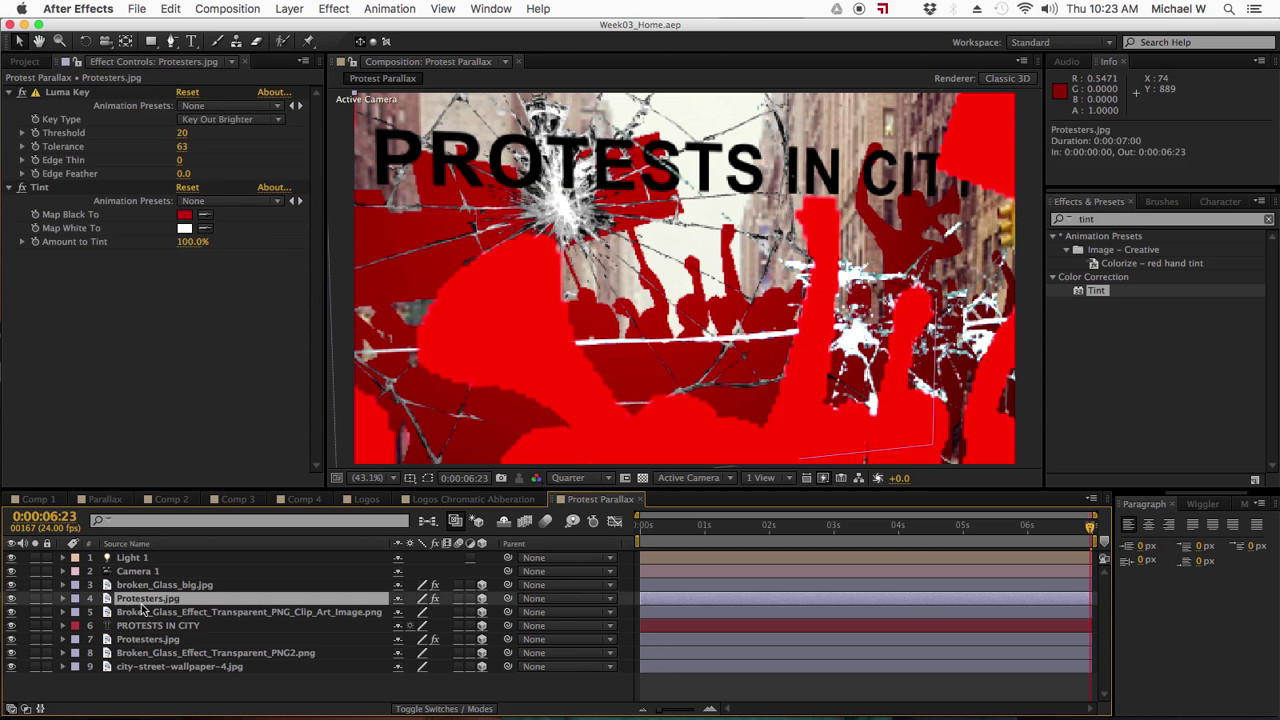
- Open Protesters.jpg's Material Options, try the Casts Shadows settings, then leave it Off
{"action": "left_click", "coordinate": [65, 604]}
{"action": "left_click", "coordinate": [64, 600]}
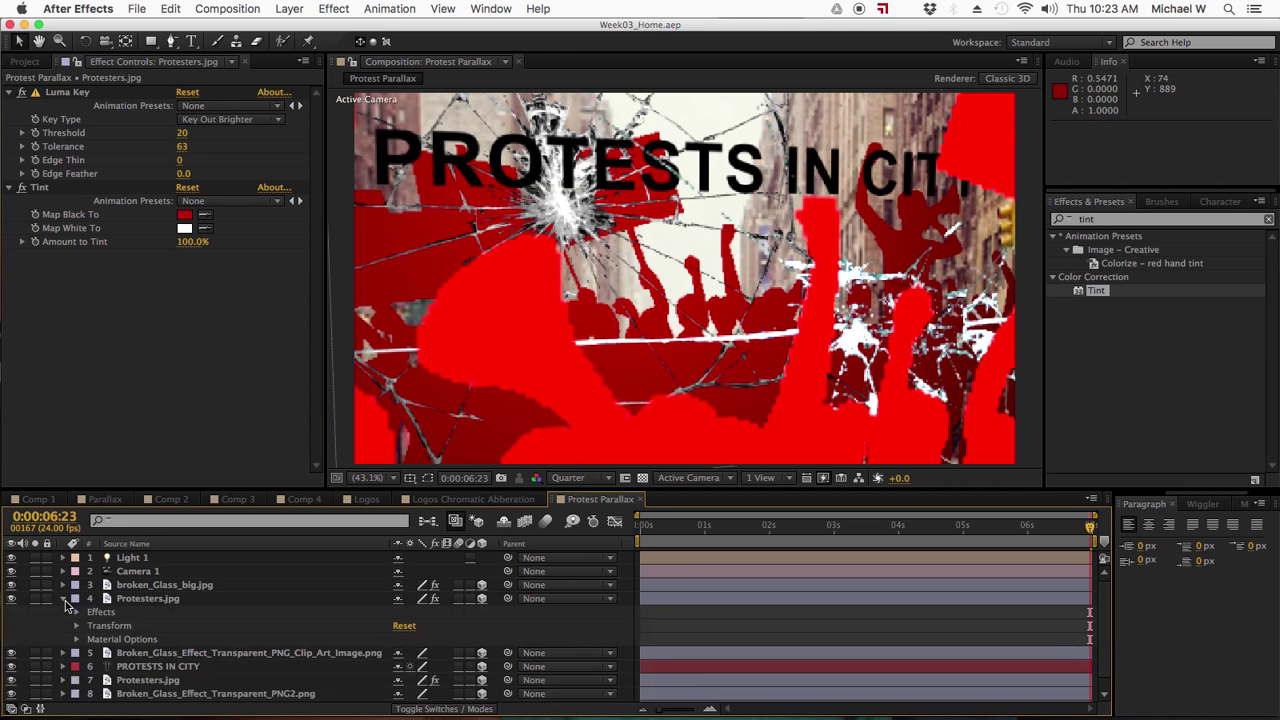
{"action": "left_click", "coordinate": [77, 639]}
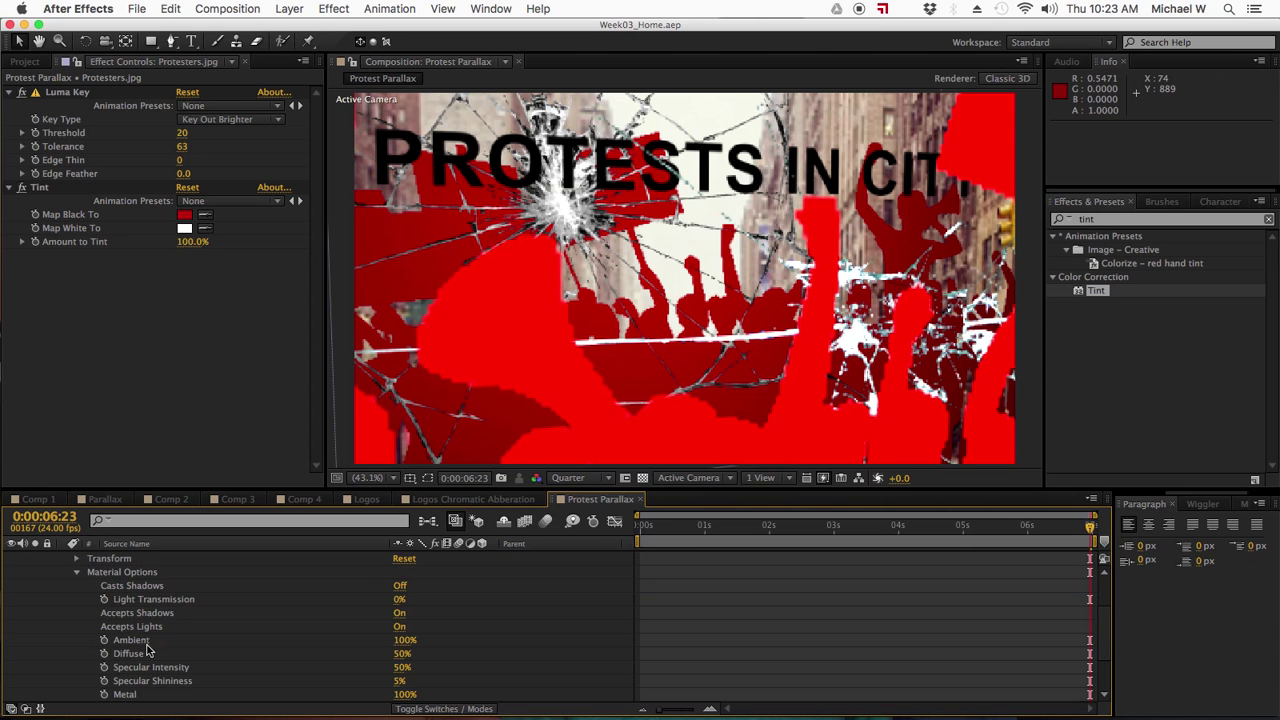
{"action": "left_click", "coordinate": [402, 586]}
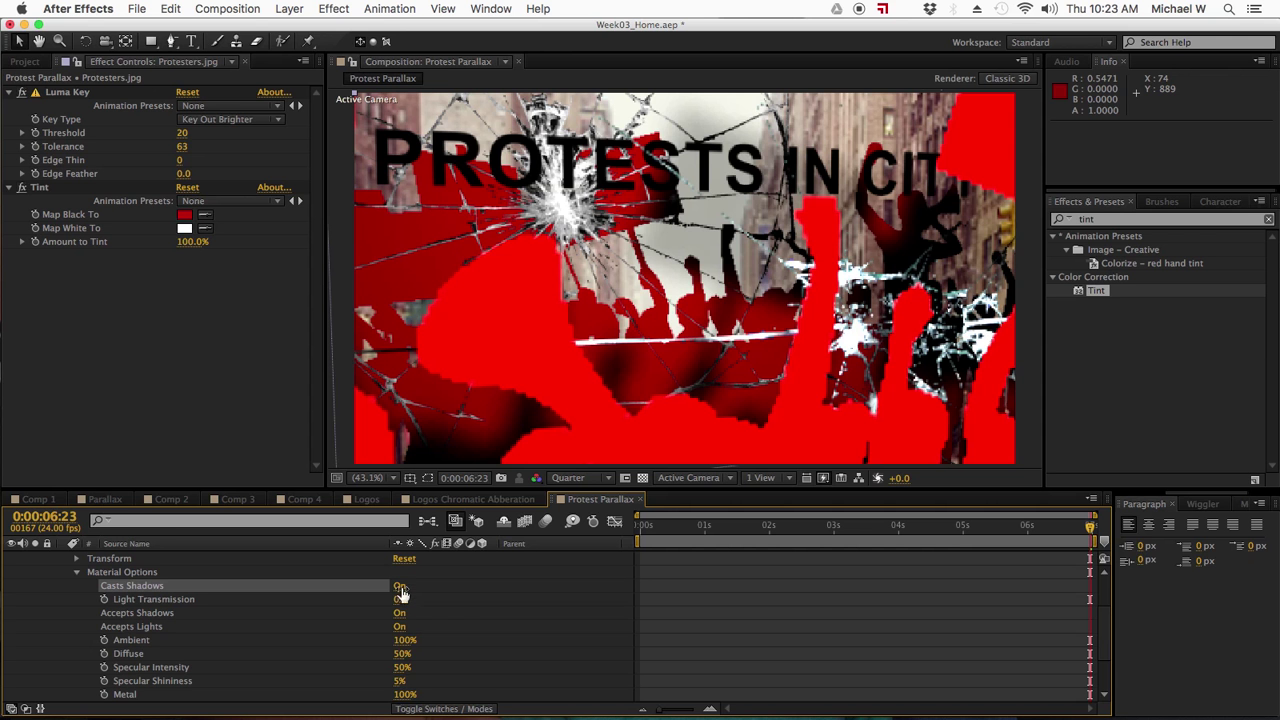
{"action": "left_click", "coordinate": [401, 590]}
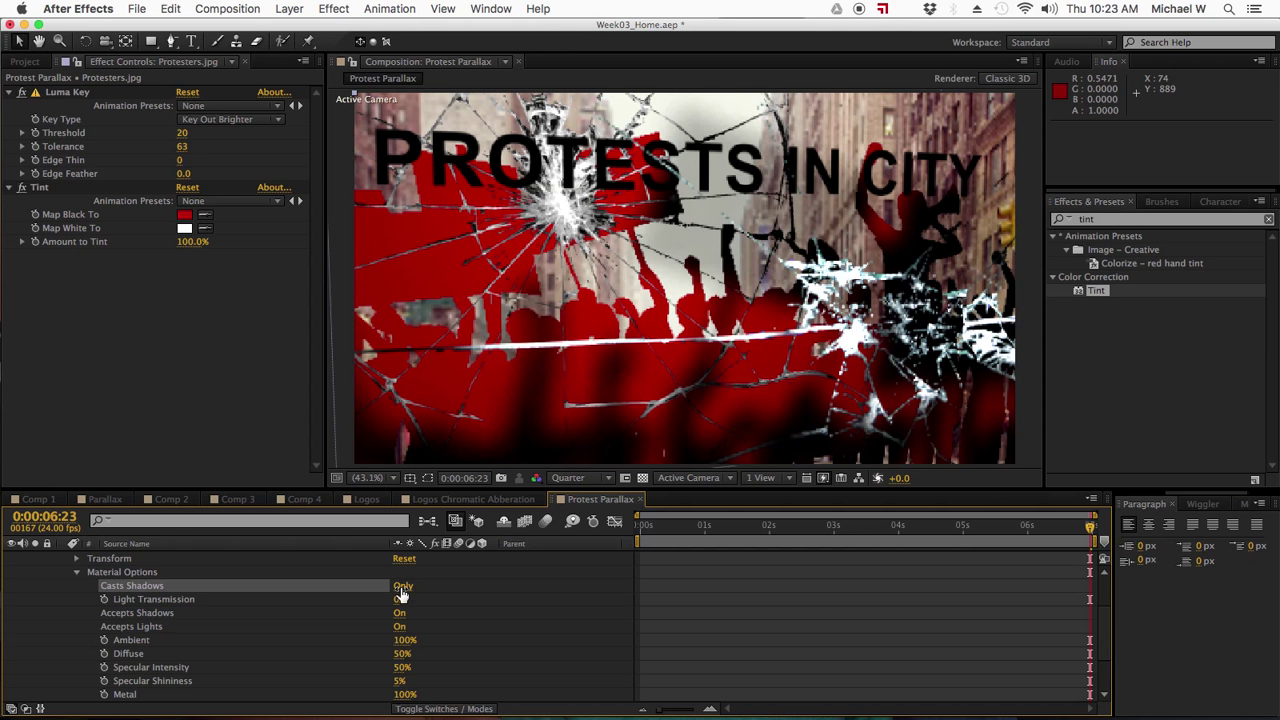
{"action": "left_click", "coordinate": [402, 588]}
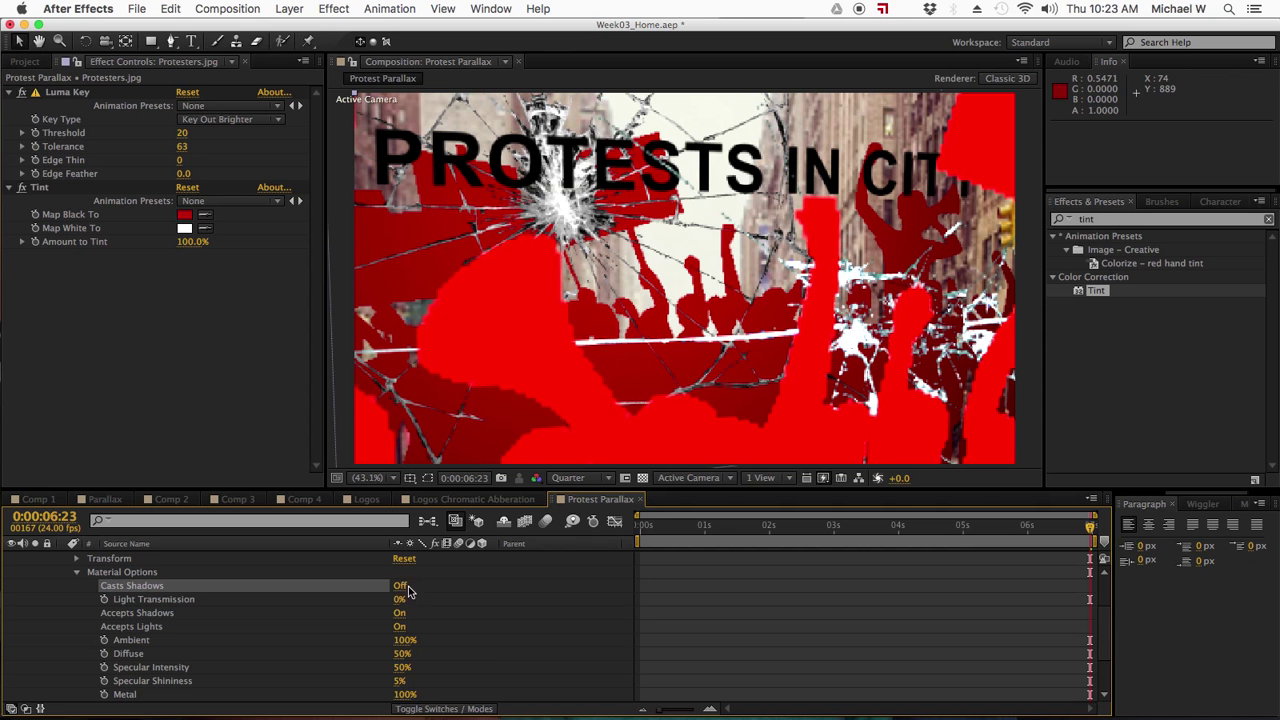
- Set Protesters.jpg's Diffuse to 0%, Specular Intensity to 14% and Metal to 90%, leaving Ambient unchanged
{"action": "left_click", "coordinate": [400, 641]}
{"action": "left_click_drag", "start_coordinate": [400, 645], "coordinate": [527, 655]}
{"action": "key", "text": "super+z"}
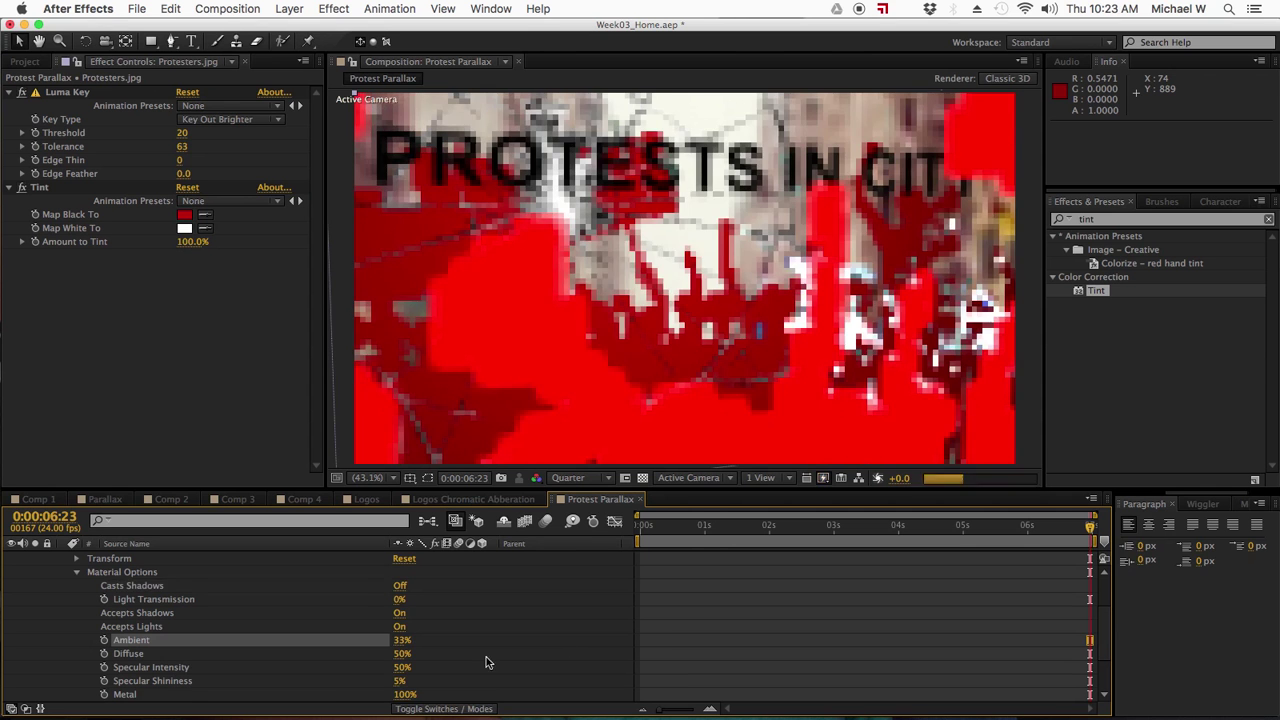
{"action": "key", "text": "super+z"}
{"action": "left_click_drag", "start_coordinate": [402, 658], "coordinate": [245, 688]}
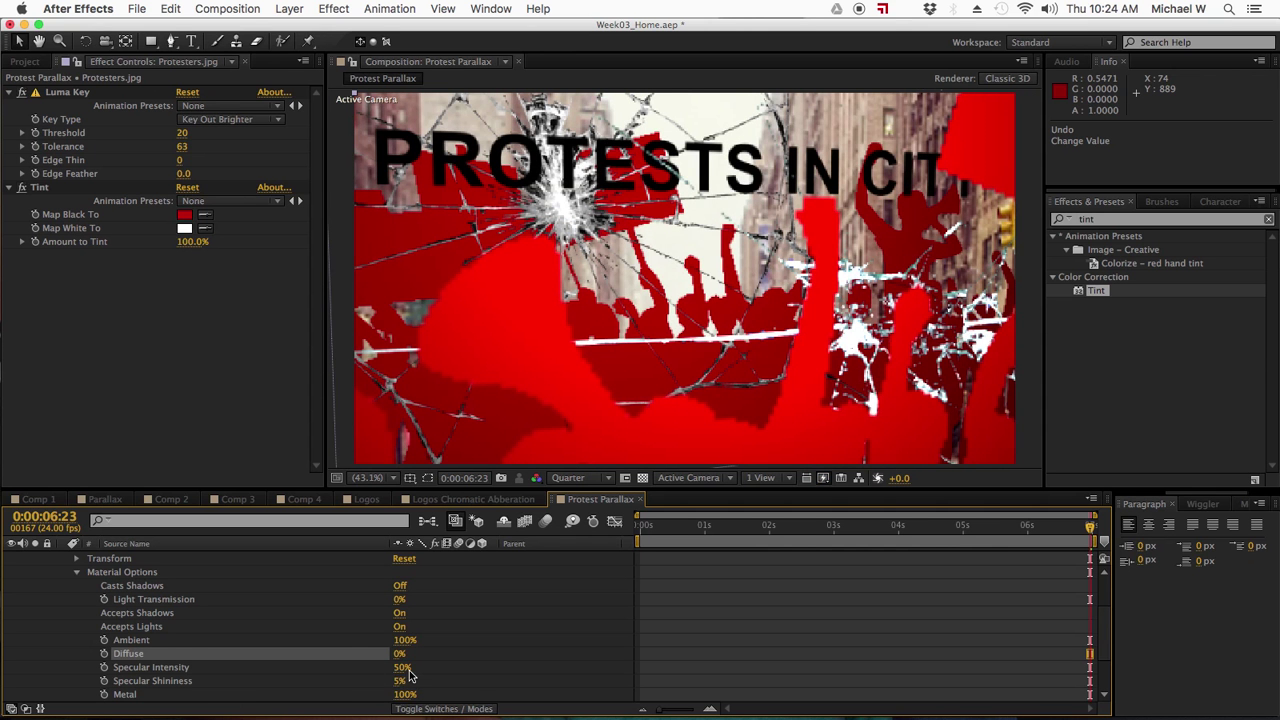
{"action": "left_click", "coordinate": [400, 670]}
{"action": "left_click_drag", "start_coordinate": [400, 676], "coordinate": [372, 680]}
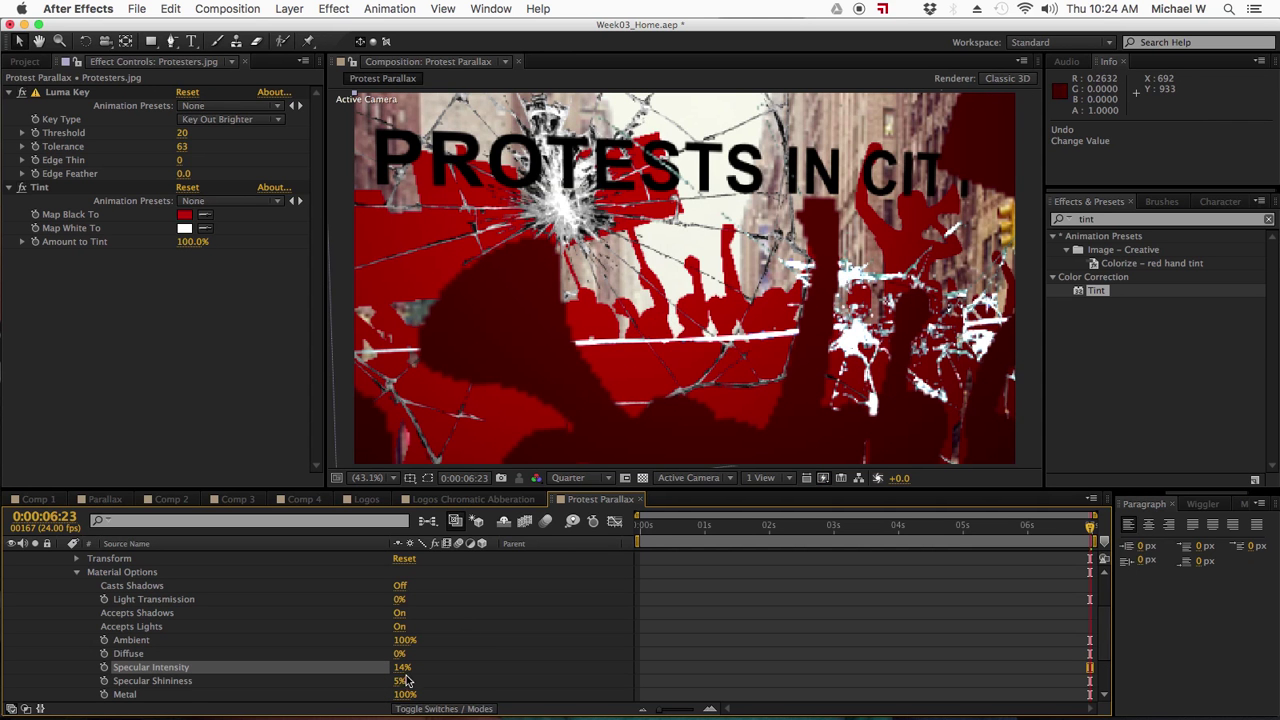
{"action": "mouse_move", "coordinate": [401, 697]}
{"action": "left_mouse_down"}
{"action": "mouse_move", "coordinate": [334, 697]}
{"action": "mouse_move", "coordinate": [412, 697]}
{"action": "left_mouse_up"}
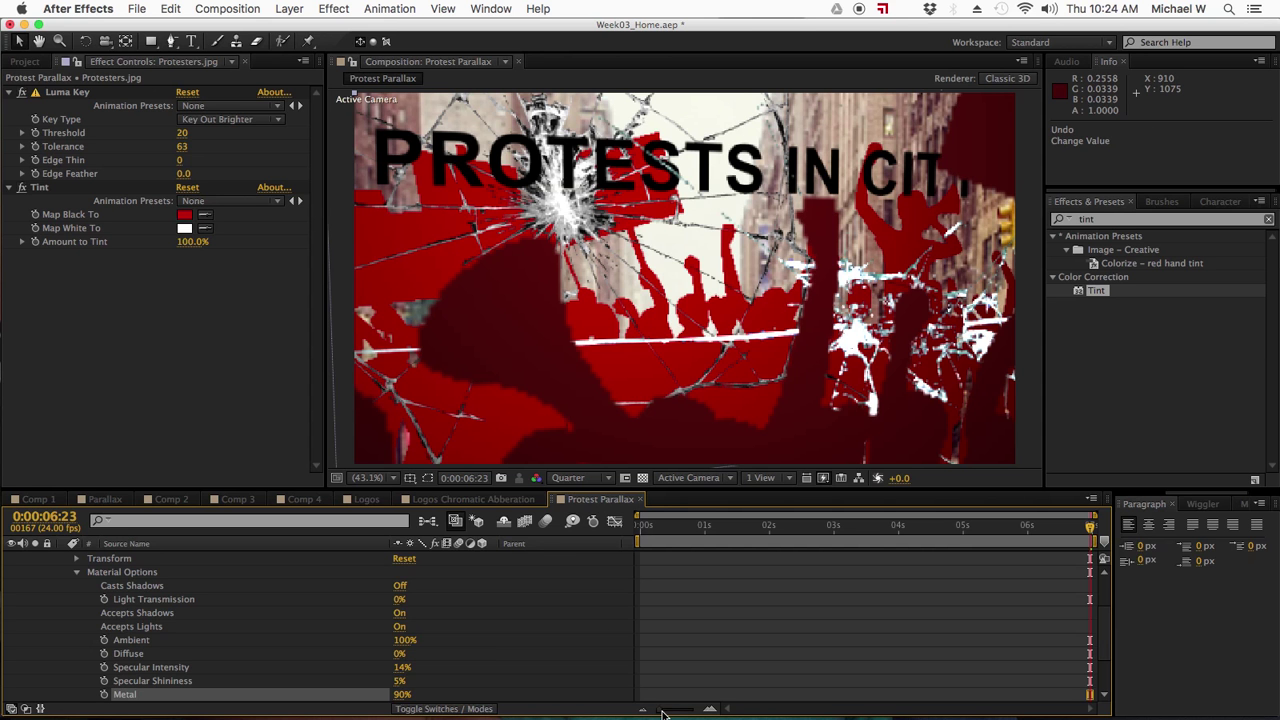
{"action": "scroll", "coordinate": [67, 585], "scroll_direction": "up", "scroll_amount": 3}
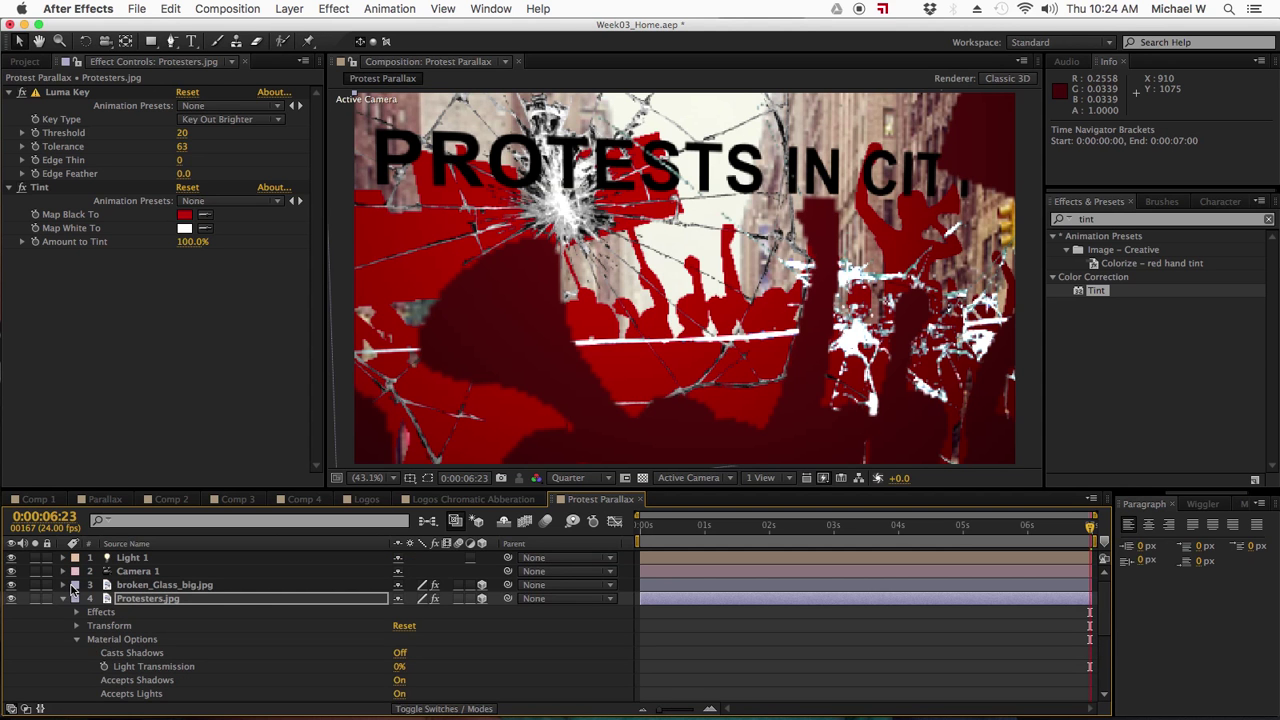
- Nudge the PROTESTS IN CITY title's Y position to place it at 235.0, 350.1, -156.0
{"action": "key", "text": "u"}
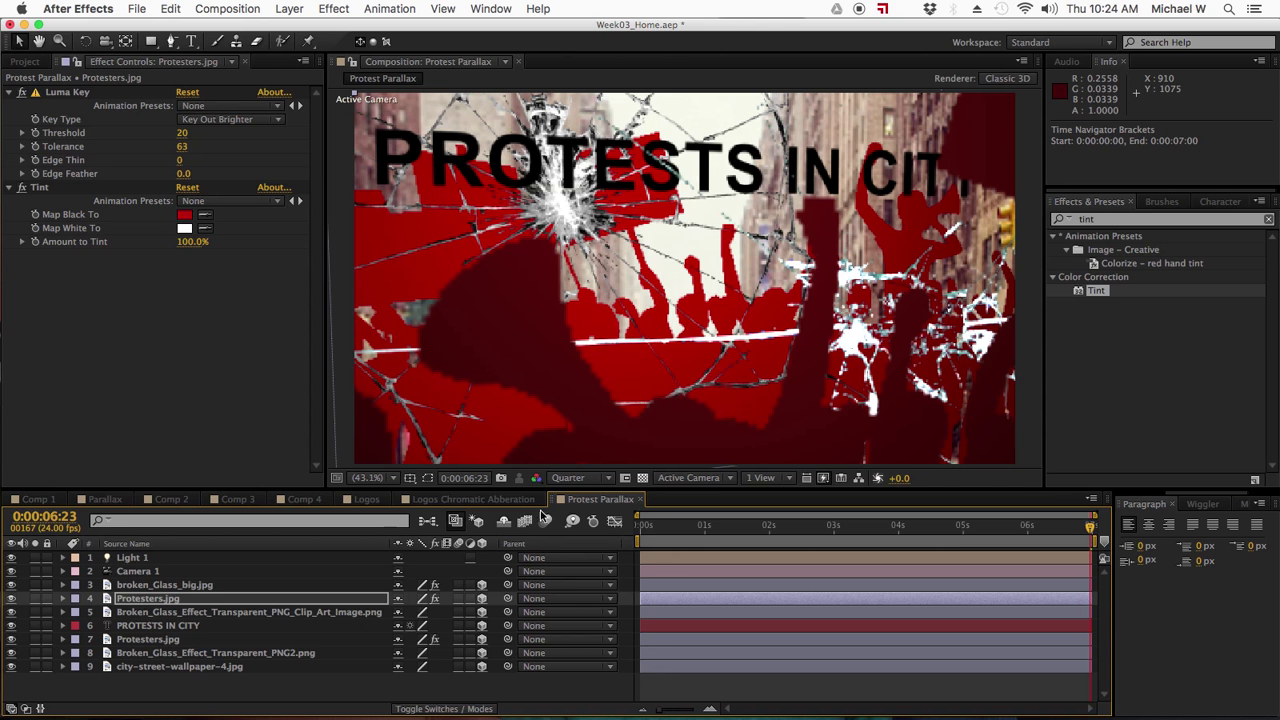
{"action": "left_click", "coordinate": [180, 625]}
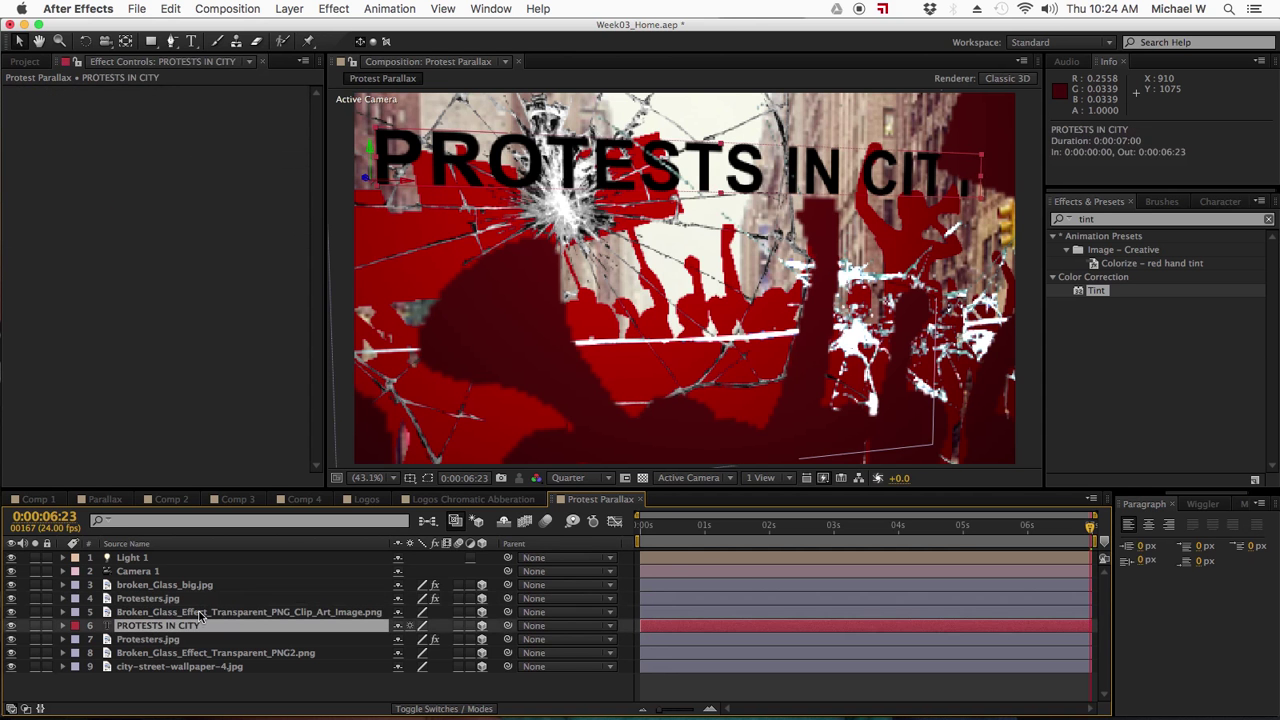
{"action": "key", "text": "p"}
{"action": "mouse_move", "coordinate": [437, 640]}
{"action": "left_mouse_down"}
{"action": "mouse_move", "coordinate": [450, 651]}
{"action": "mouse_move", "coordinate": [456, 637]}
{"action": "left_mouse_up"}
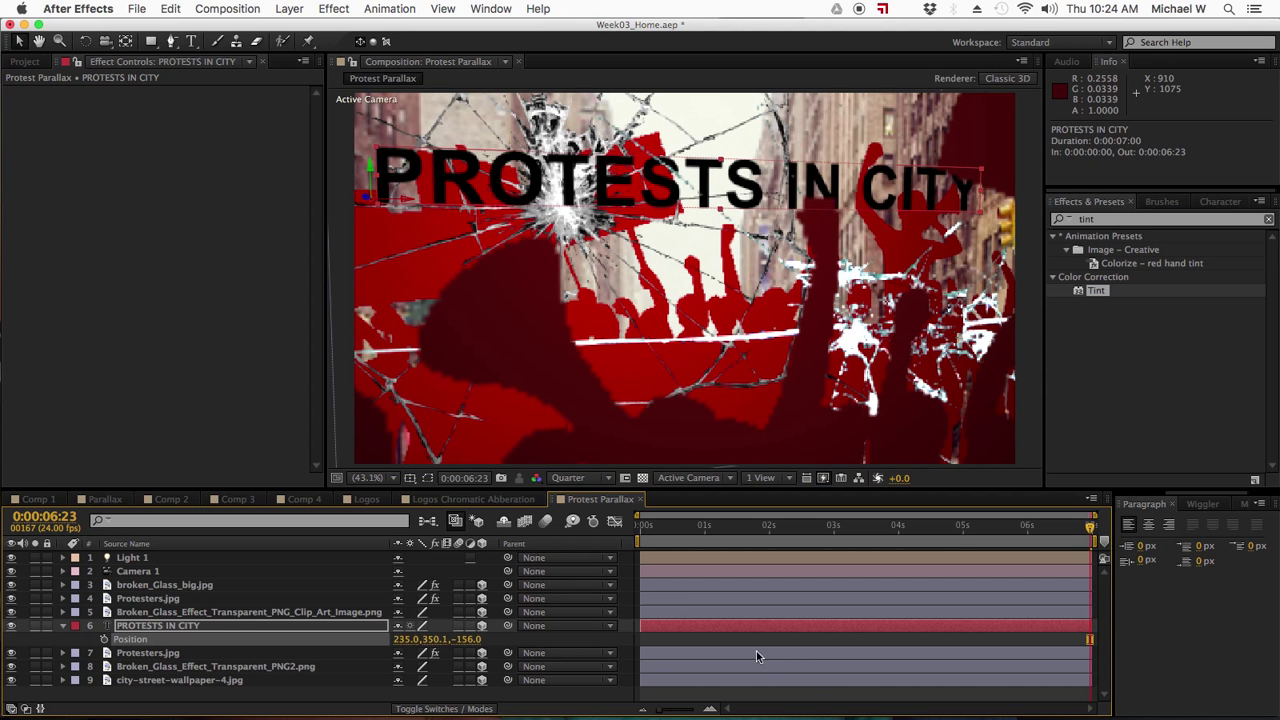
- From the first frame, set the viewer to Full resolution, save, and scrub through the animation
{"action": "left_click_drag", "start_coordinate": [642, 532], "coordinate": [588, 532]}
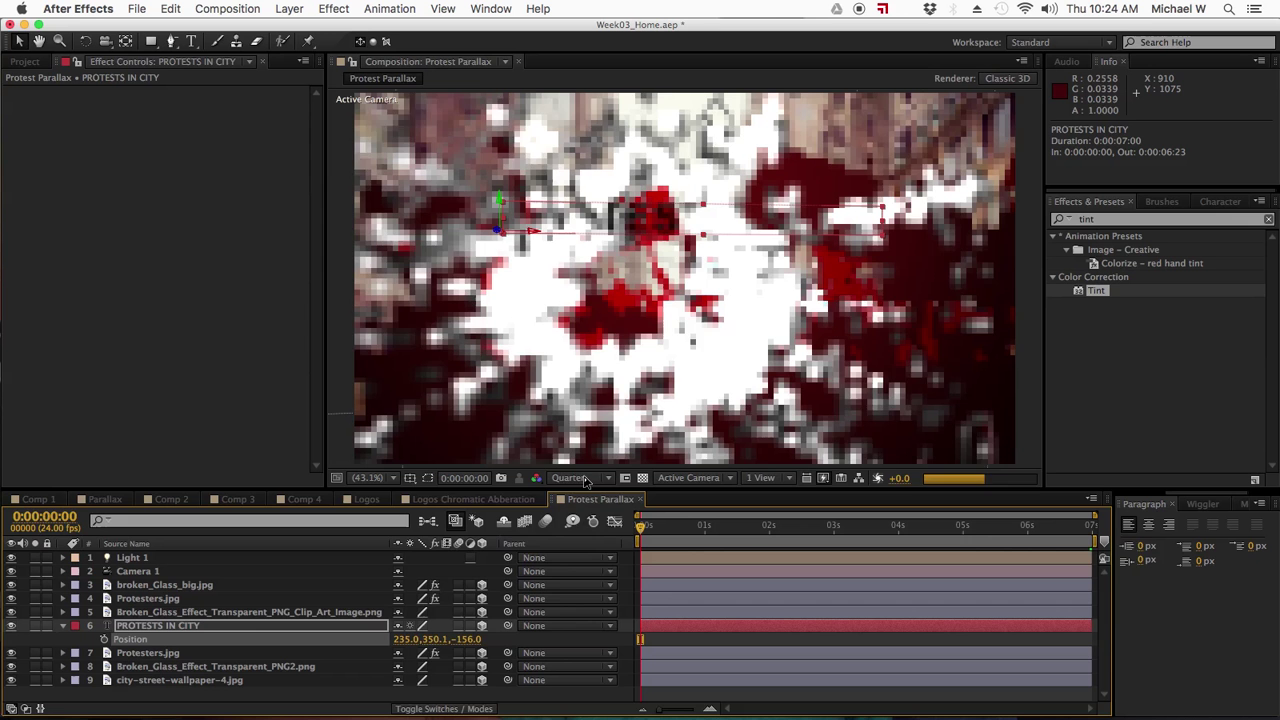
{"action": "left_click", "coordinate": [578, 480]}
{"action": "left_click", "coordinate": [574, 516]}
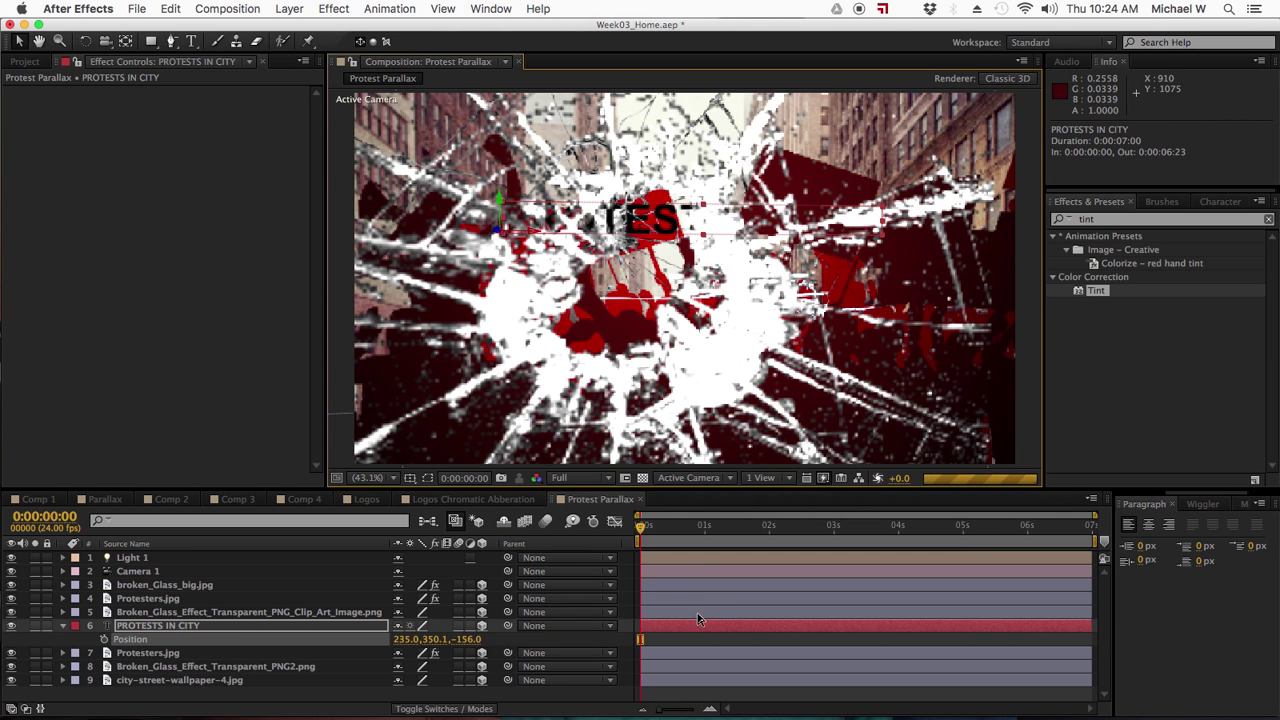
{"action": "key", "text": "super+s"}
{"action": "left_click", "coordinate": [641, 524]}
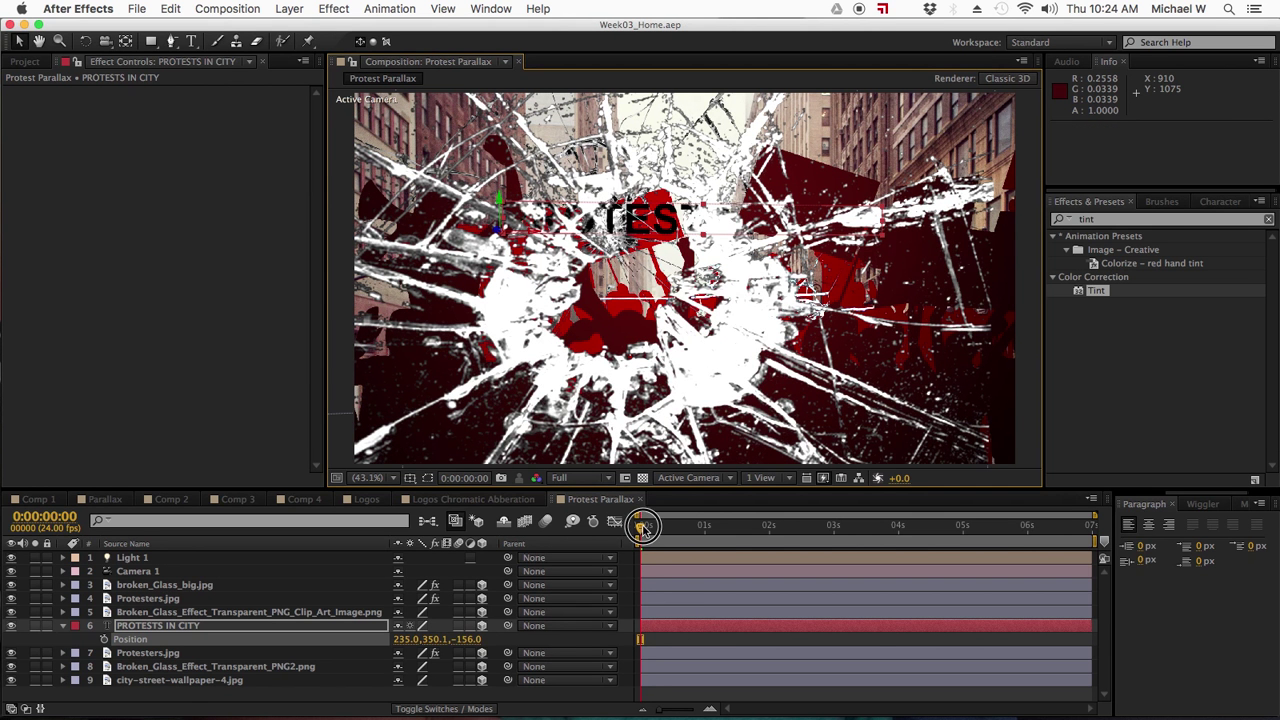
{"action": "left_click_drag", "start_coordinate": [641, 524], "coordinate": [1120, 540]}
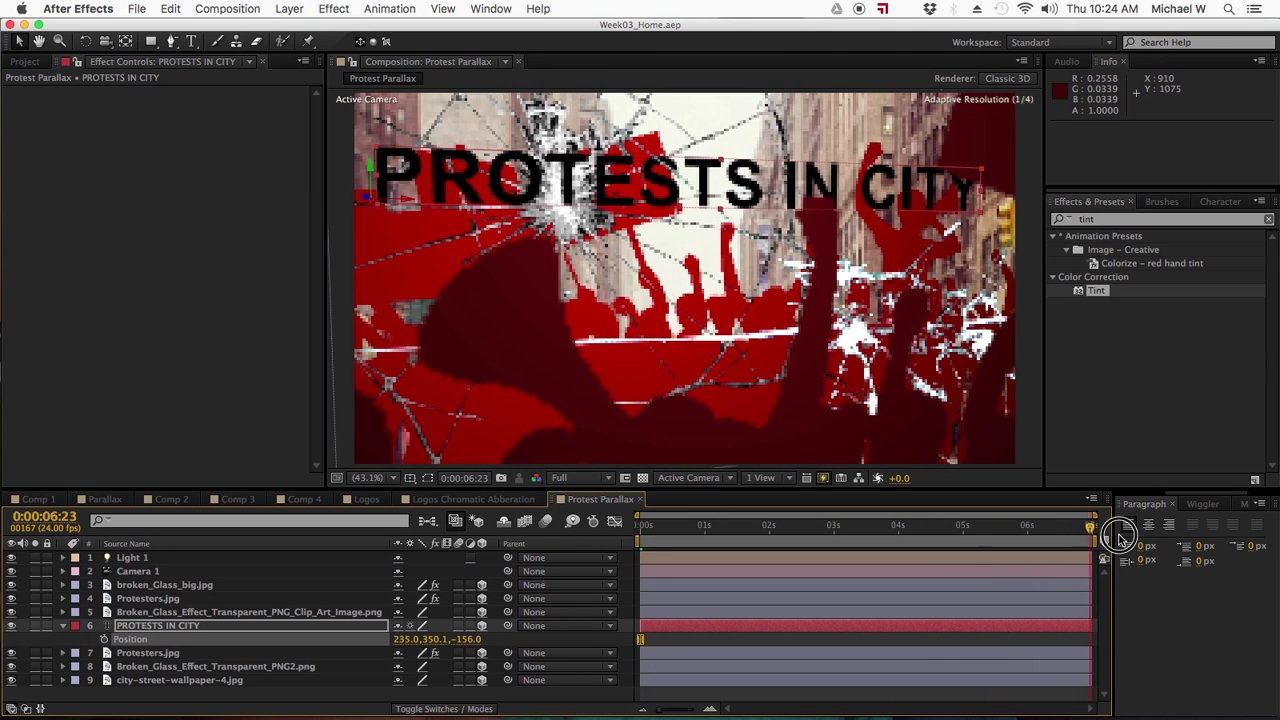
- Reveal Camera 1's Position keyframes (478.7, 431.8, -1627.3), then deselect all layers
{"action": "left_click", "coordinate": [924, 639]}
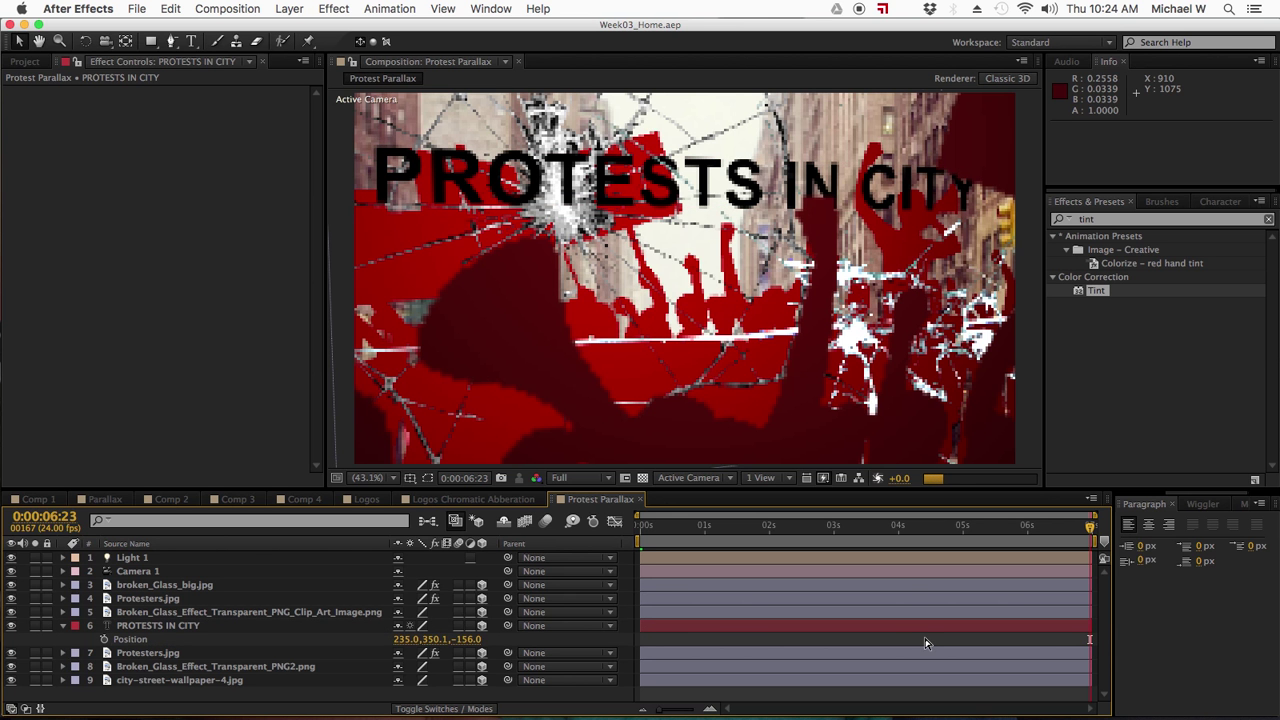
{"action": "left_click", "coordinate": [135, 571]}
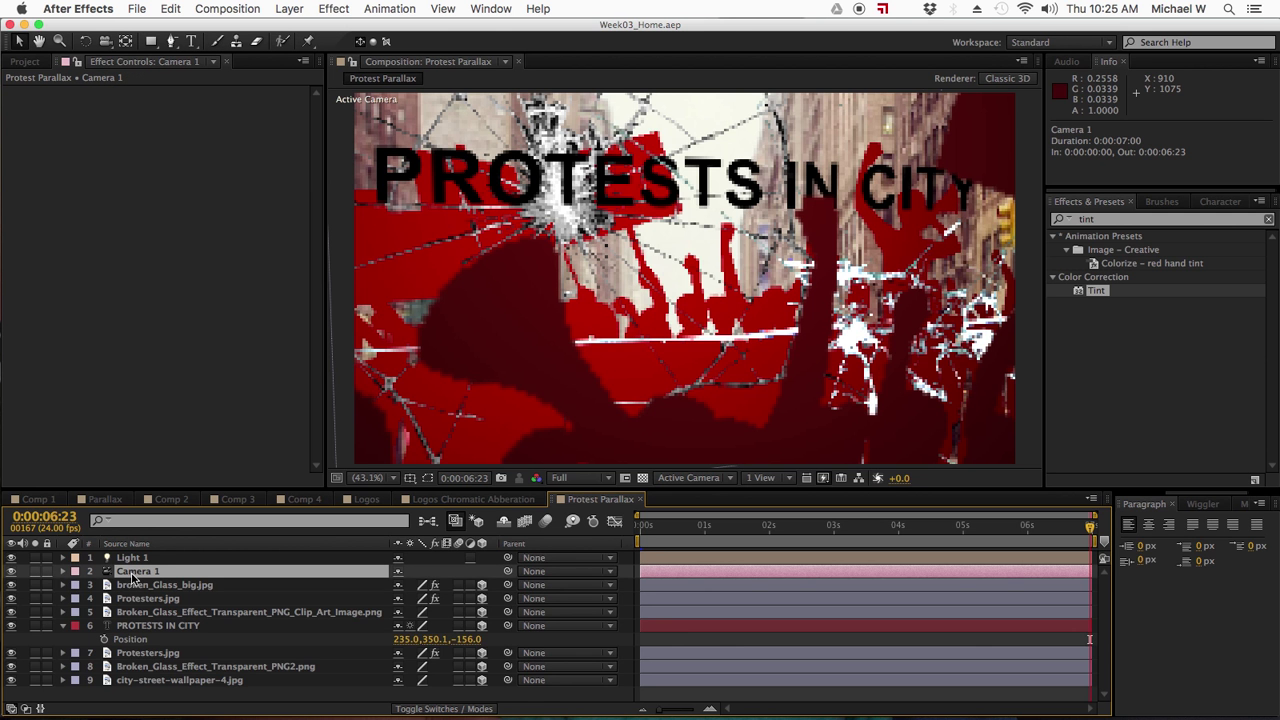
{"action": "key", "text": "p"}
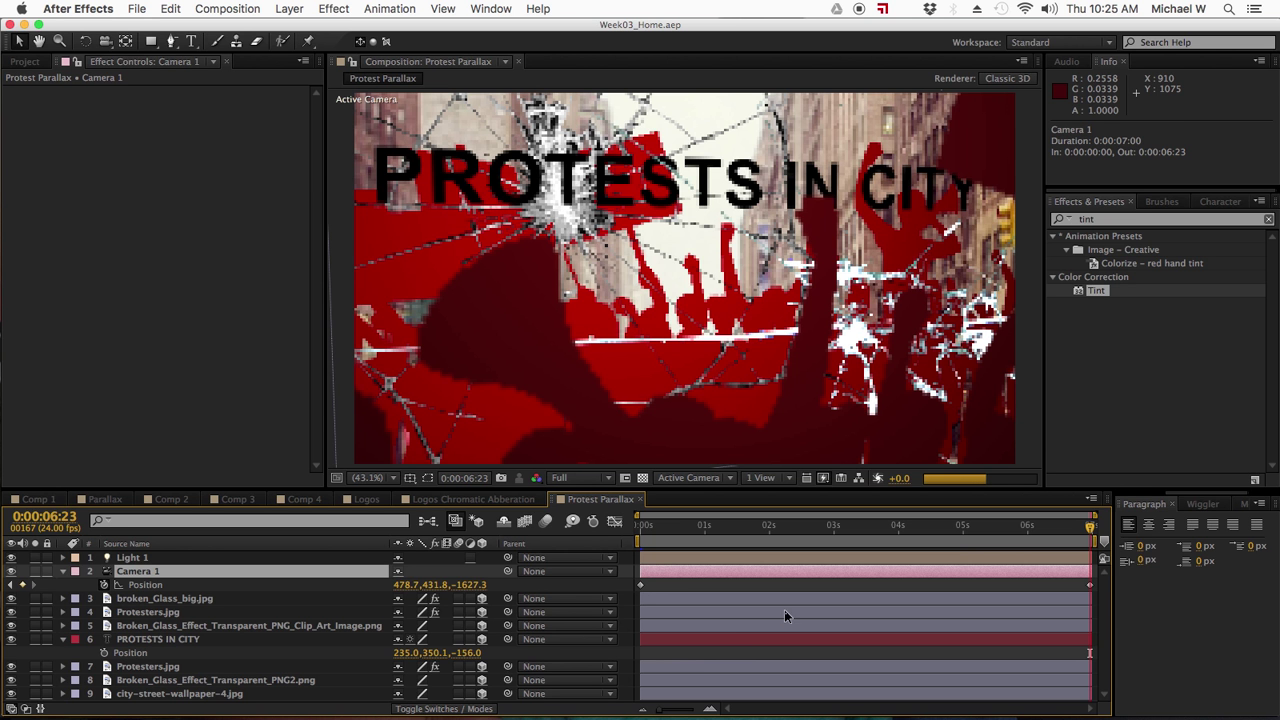
{"action": "left_click", "coordinate": [747, 653]}
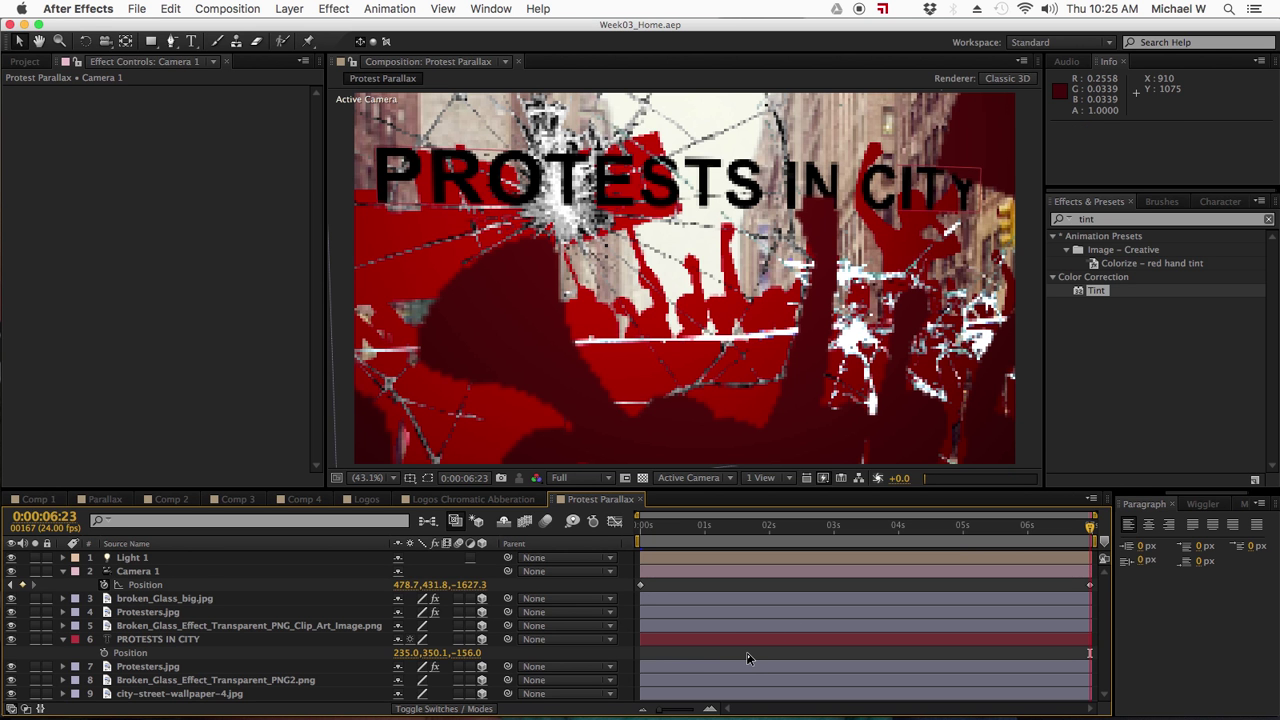